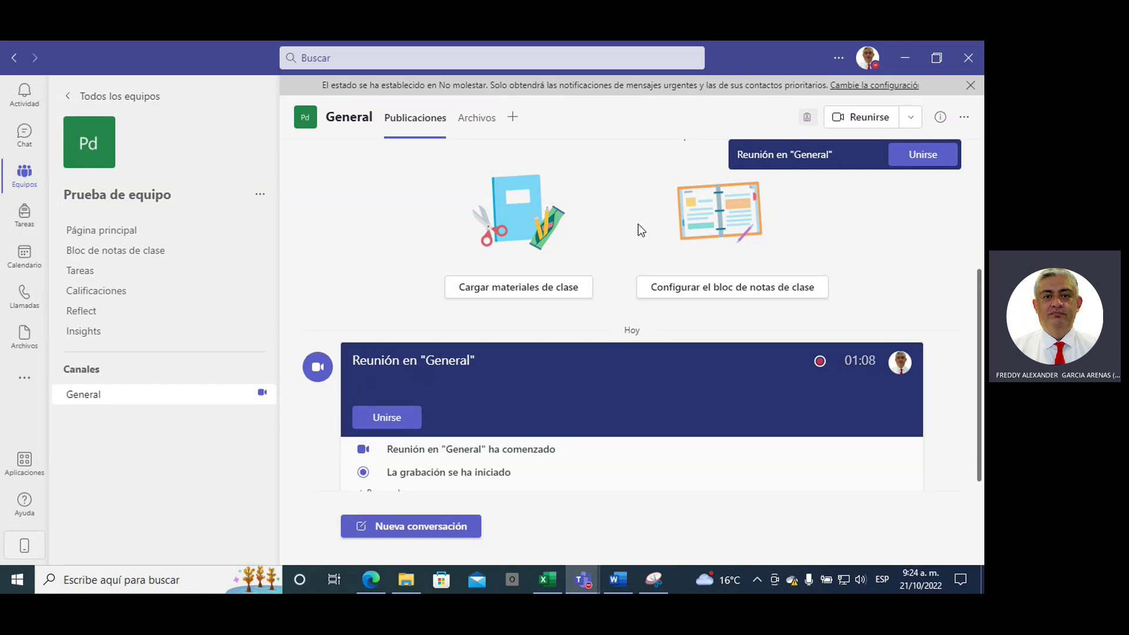
Minimize Teams so the cronograma schedule workbook with the October sessions shows.
{"action": "left_click", "coordinate": [906, 61]}
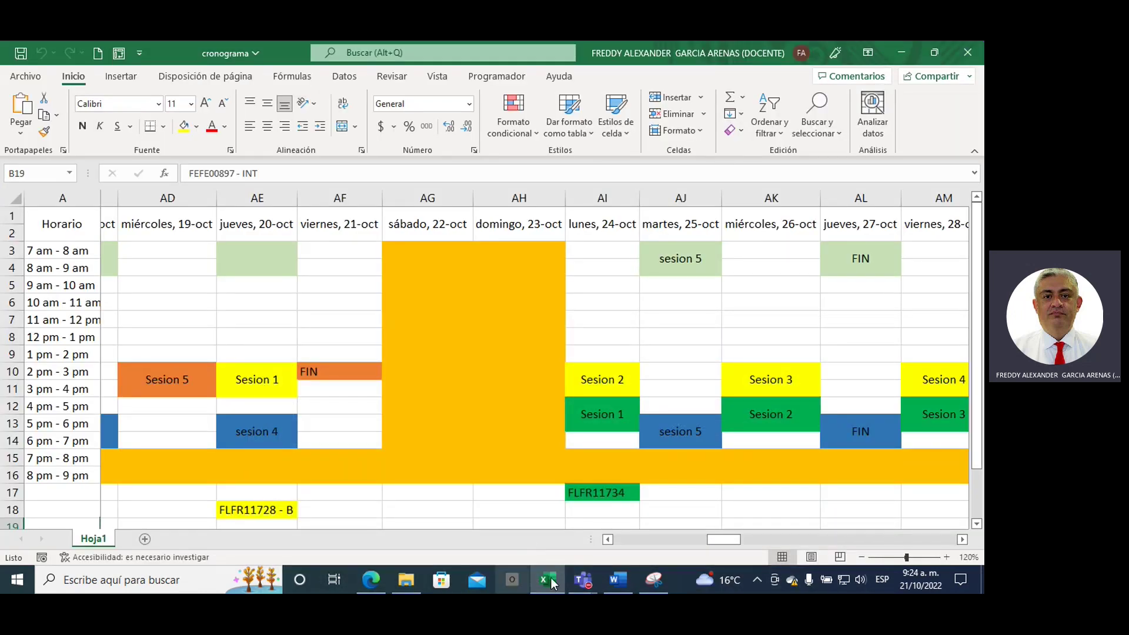
{"action": "left_click", "coordinate": [371, 582]}
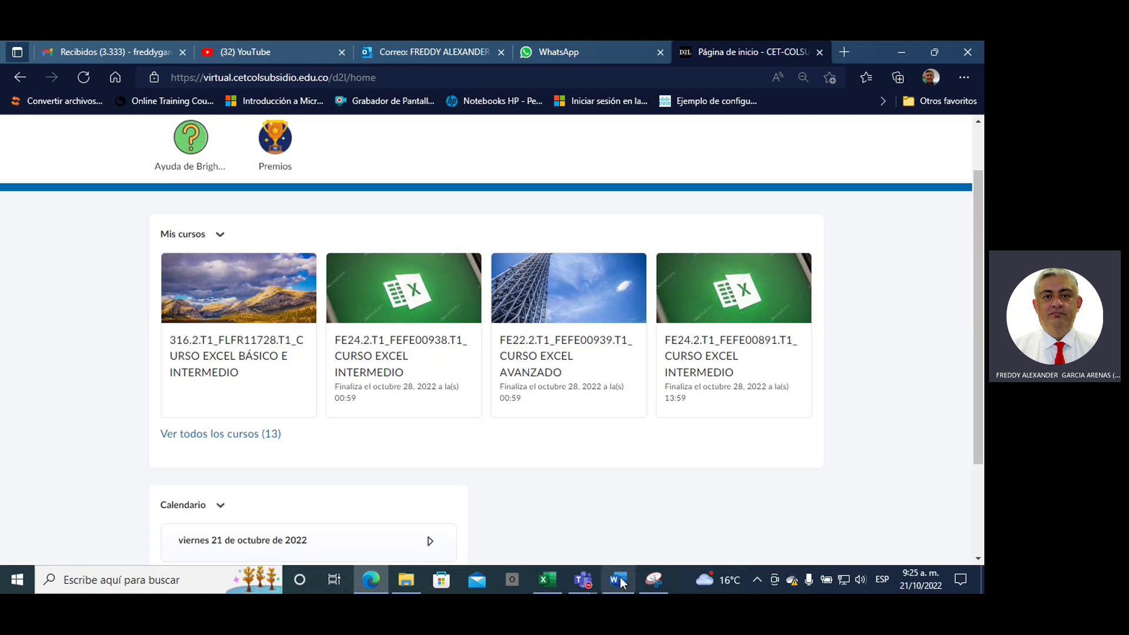
{"action": "left_click", "coordinate": [556, 580]}
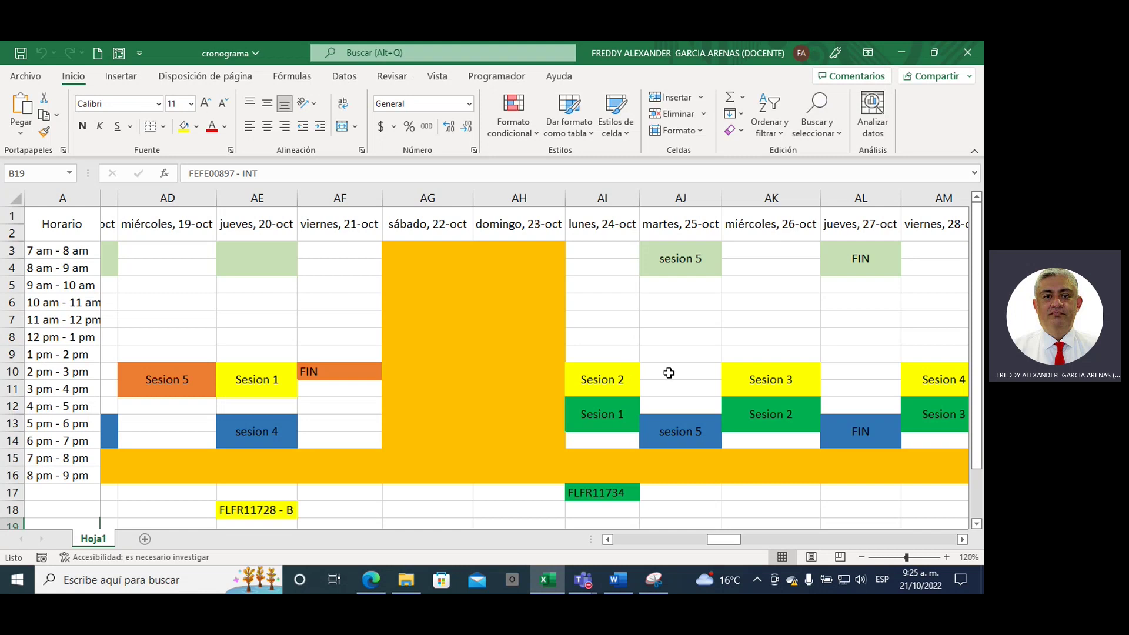
{"action": "left_click_drag", "start_coordinate": [722, 542], "coordinate": [747, 541]}
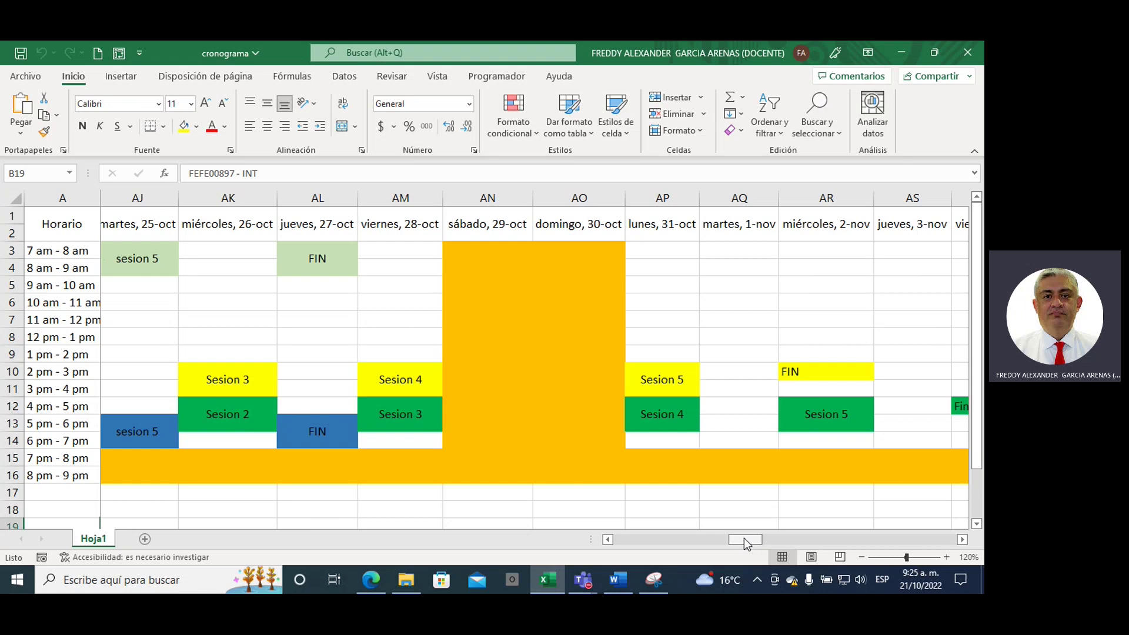
{"action": "left_click_drag", "start_coordinate": [744, 539], "coordinate": [722, 541]}
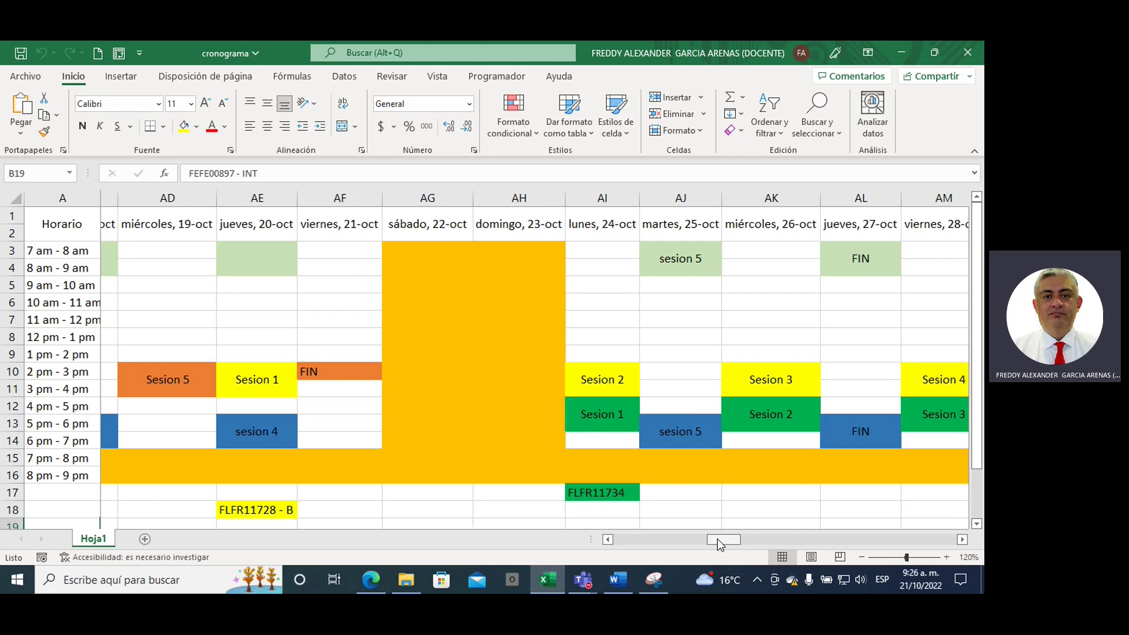
{"action": "left_click_drag", "start_coordinate": [717, 538], "coordinate": [729, 542]}
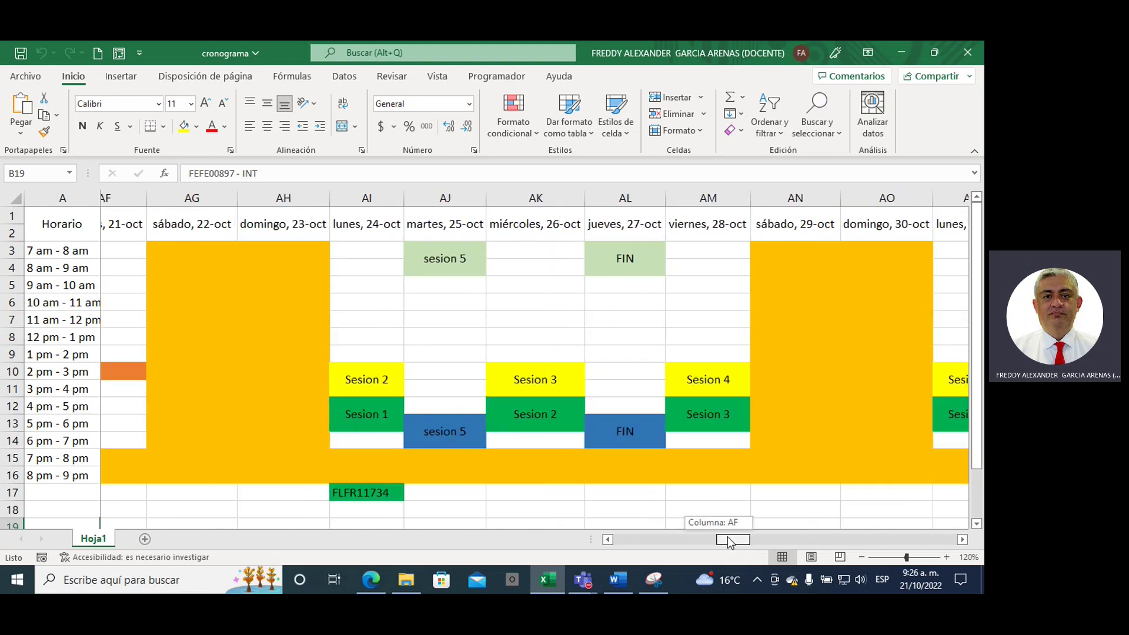
{"action": "left_click_drag", "start_coordinate": [730, 541], "coordinate": [720, 541]}
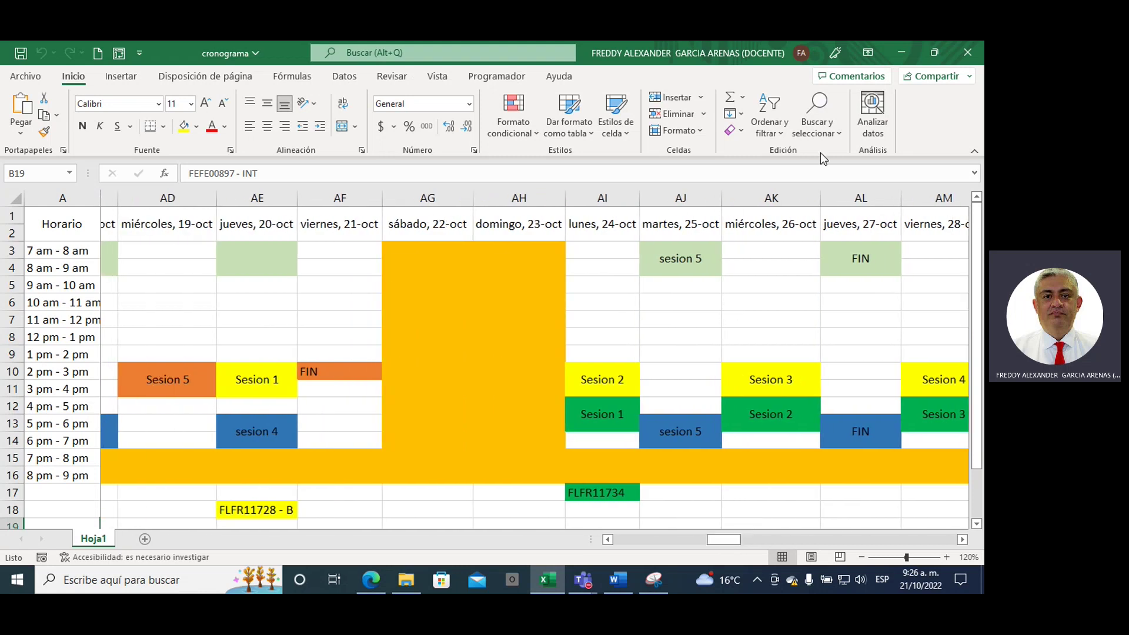
Minimize Excel and sign out of the CET Colsubsidio platform with Cerrar sesión.
{"action": "left_click", "coordinate": [901, 53]}
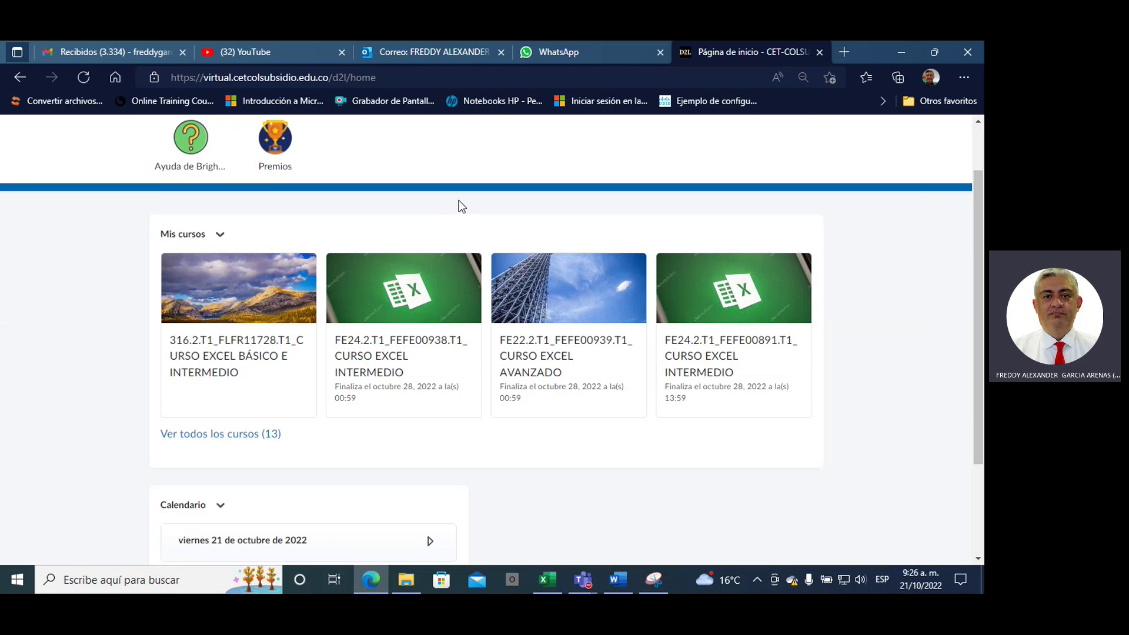
{"action": "scroll", "coordinate": [672, 215], "scroll_direction": "up", "scroll_amount": 2}
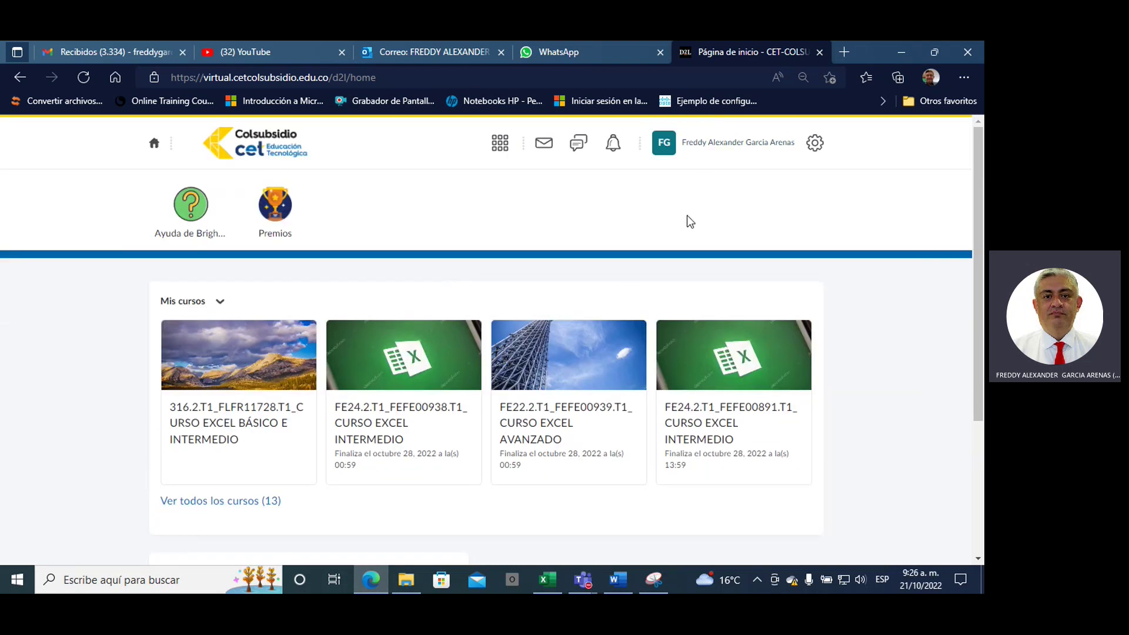
{"action": "left_click", "coordinate": [713, 151]}
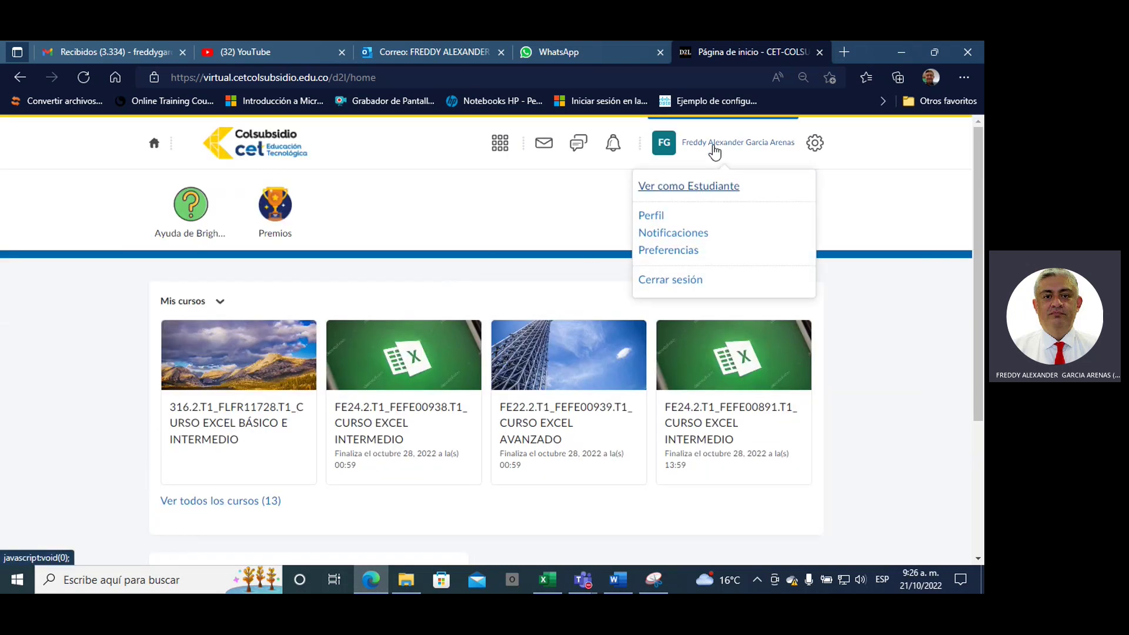
{"action": "left_click", "coordinate": [672, 287]}
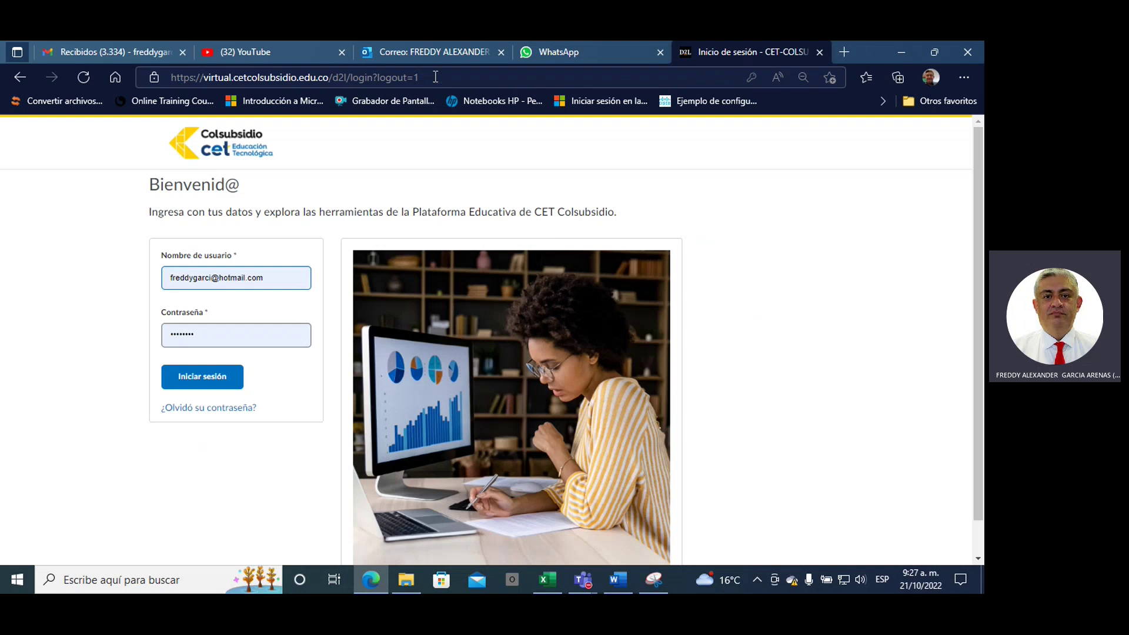
Sign back in and scroll down to the Mis cursos course cards.
{"action": "left_click", "coordinate": [226, 379]}
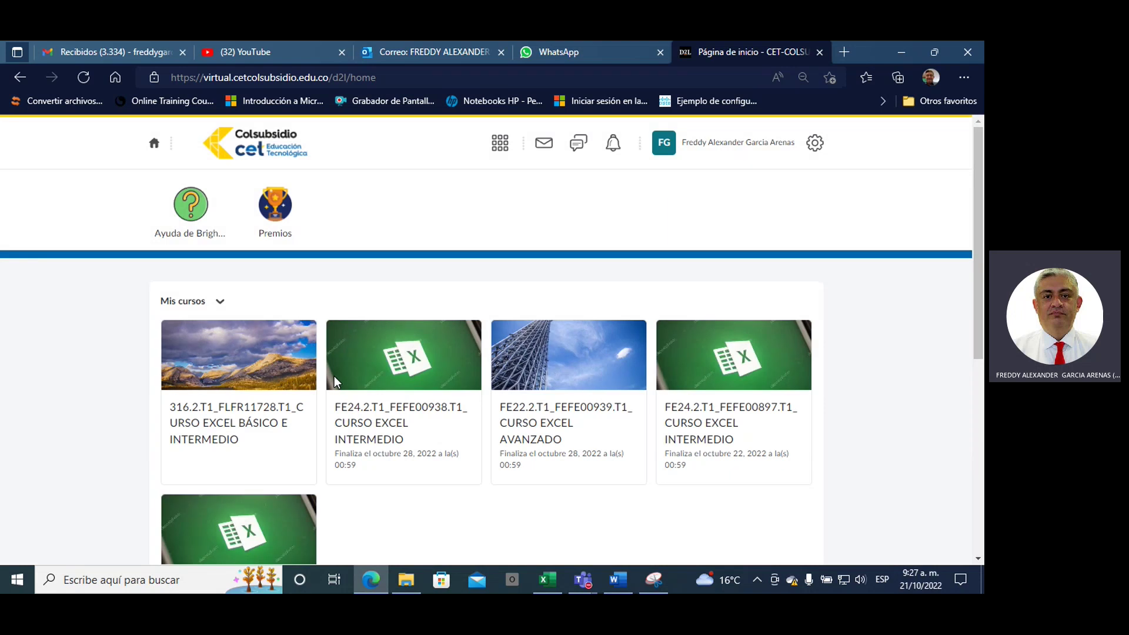
{"action": "scroll", "coordinate": [368, 470], "scroll_direction": "down", "scroll_amount": 2}
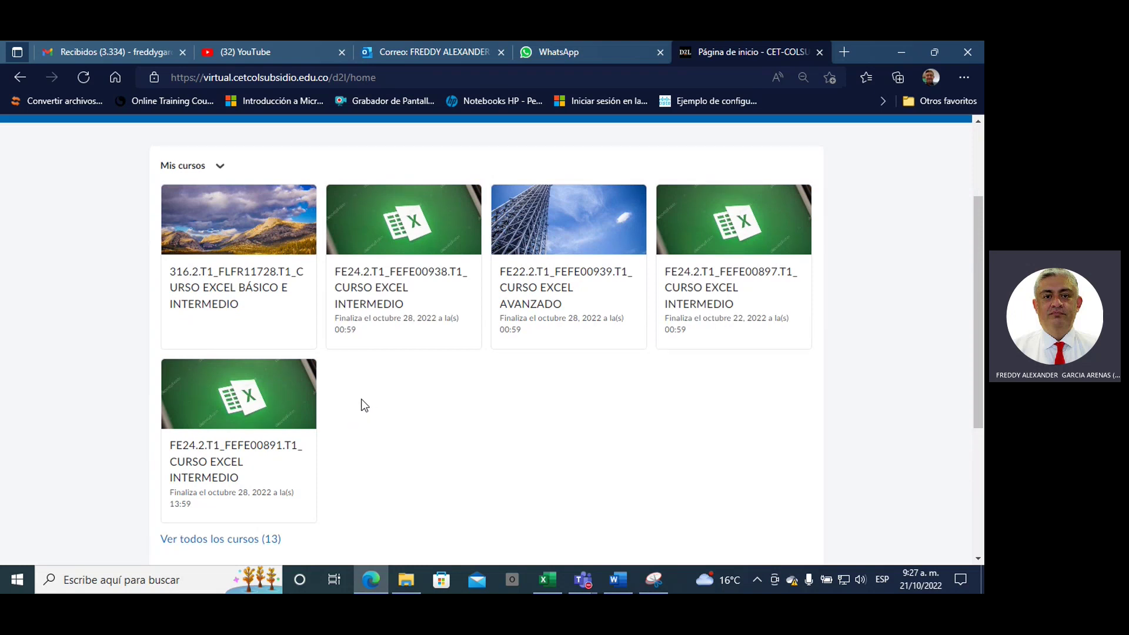
Open course 316.2.T1 CURSO EXCEL BÁSICO E INTERMEDIO at its Presentación video page.
{"action": "left_click", "coordinate": [250, 273]}
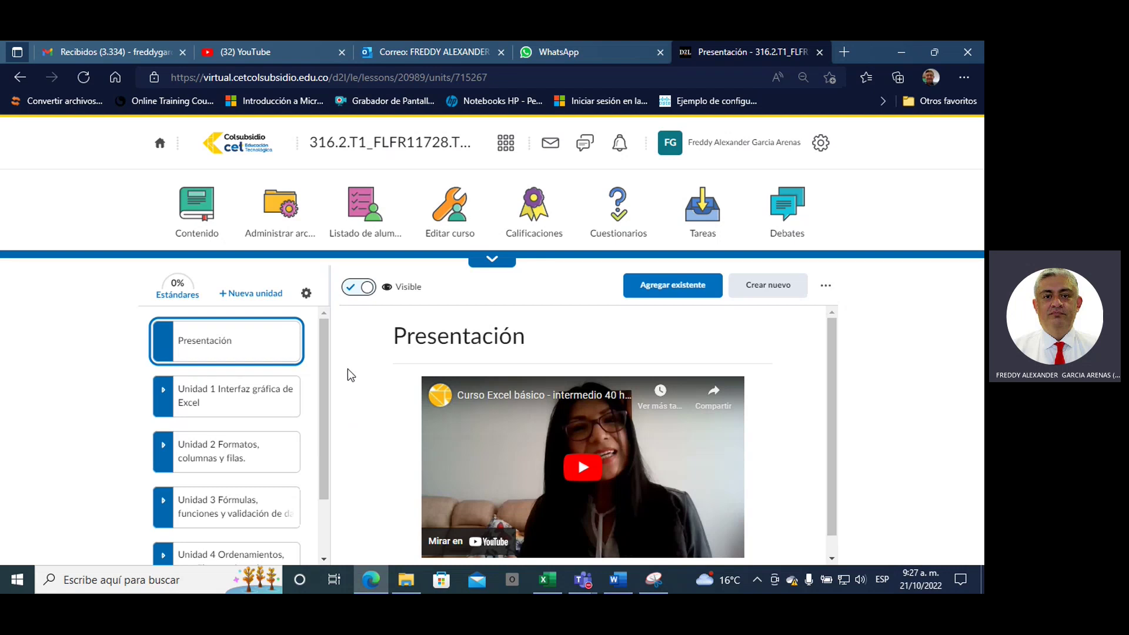
{"action": "scroll", "coordinate": [348, 368], "scroll_direction": "down", "scroll_amount": 1}
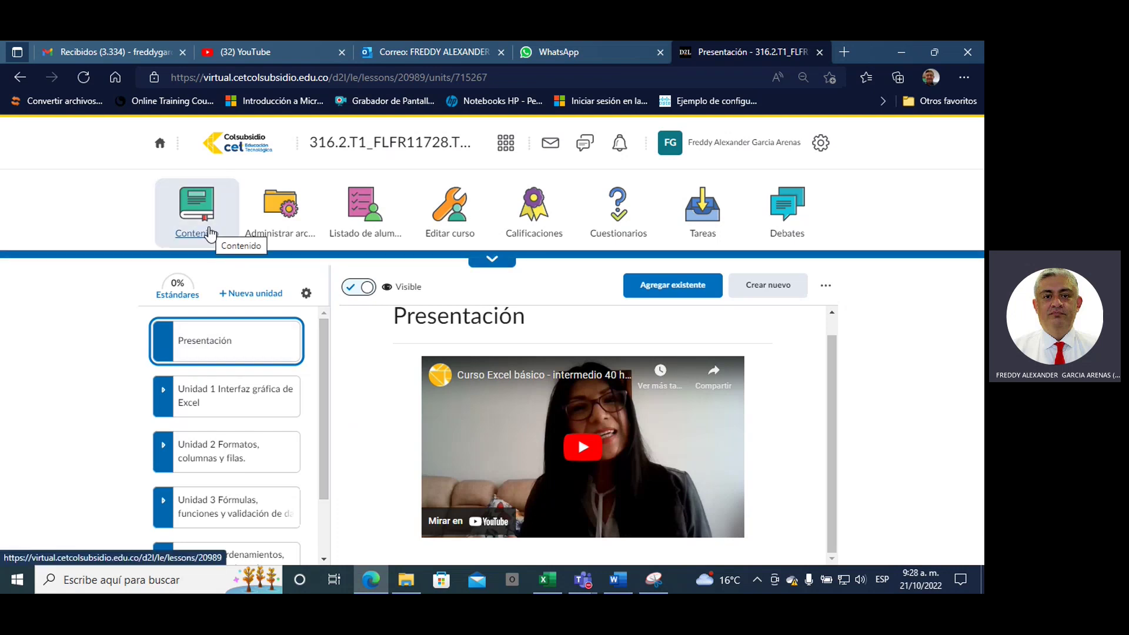
{"action": "left_click", "coordinate": [758, 147]}
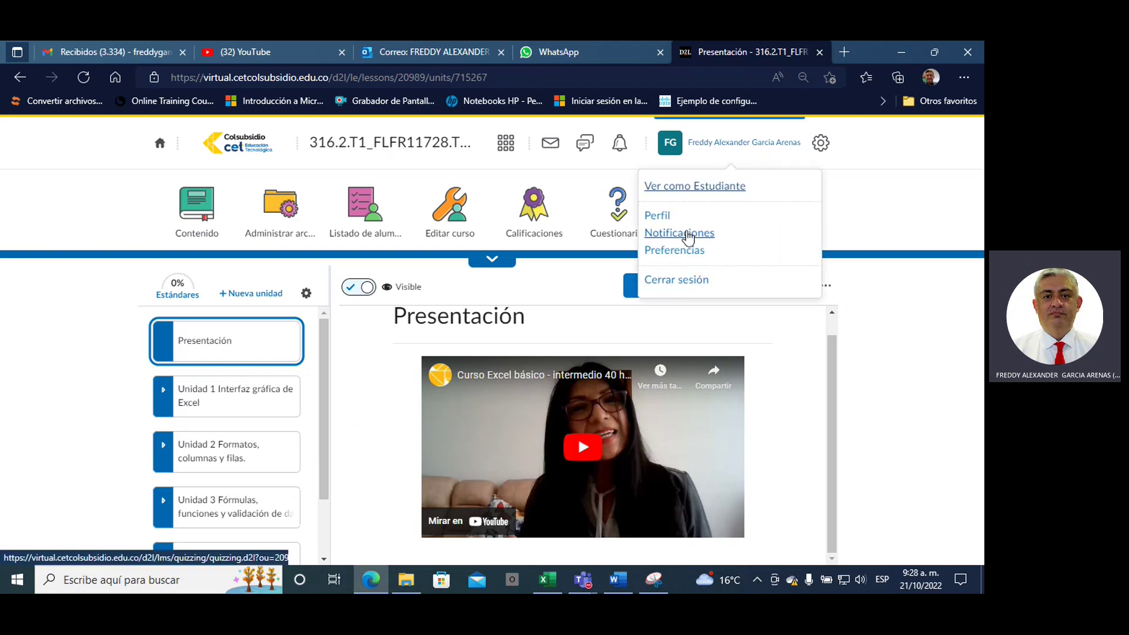
Switch to Ver como Estudiante and scroll the unit list to Unidad 1 Interfaz gráfica de Excel.
{"action": "left_click", "coordinate": [697, 187]}
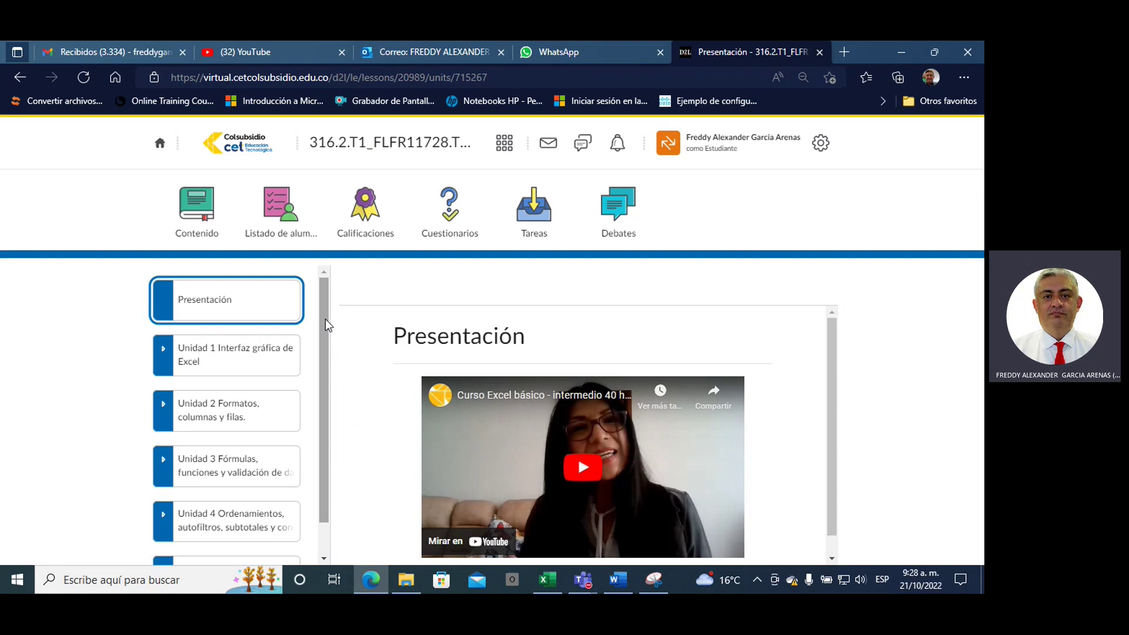
{"action": "left_click_drag", "start_coordinate": [327, 325], "coordinate": [327, 324]}
{"action": "left_click_drag", "start_coordinate": [326, 292], "coordinate": [330, 327]}
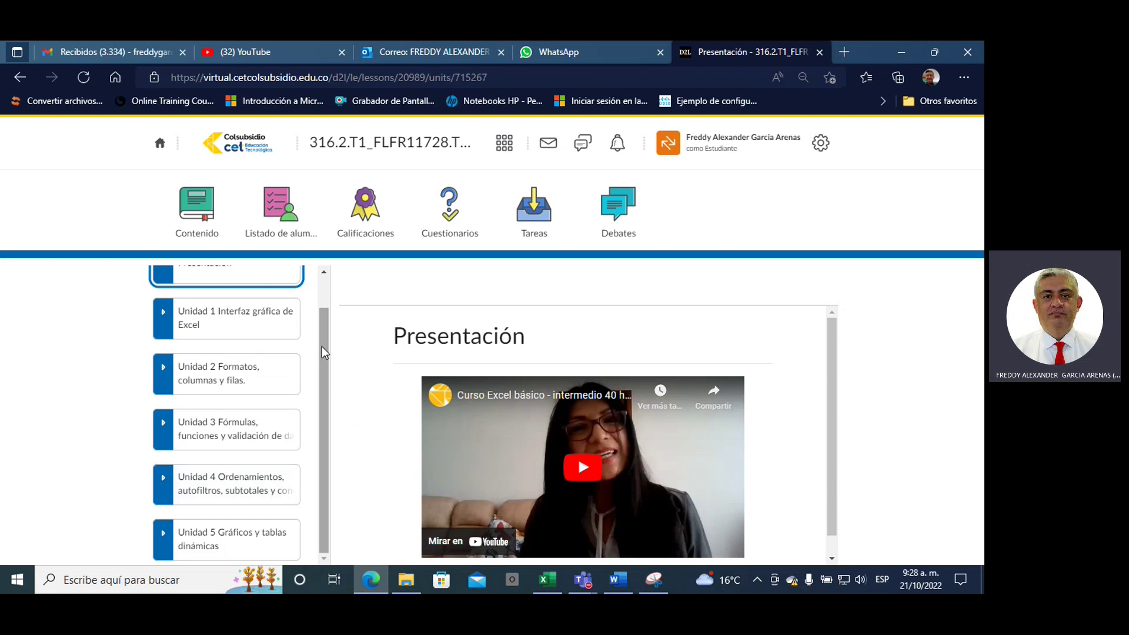
{"action": "mouse_move", "coordinate": [323, 344]}
{"action": "left_mouse_down"}
{"action": "mouse_move", "coordinate": [326, 314]}
{"action": "mouse_move", "coordinate": [326, 350]}
{"action": "left_mouse_up"}
Expand Unidad 1 Interfaz gráfica de Excel and open its 1. Ambientación lesson.
{"action": "left_click", "coordinate": [268, 318]}
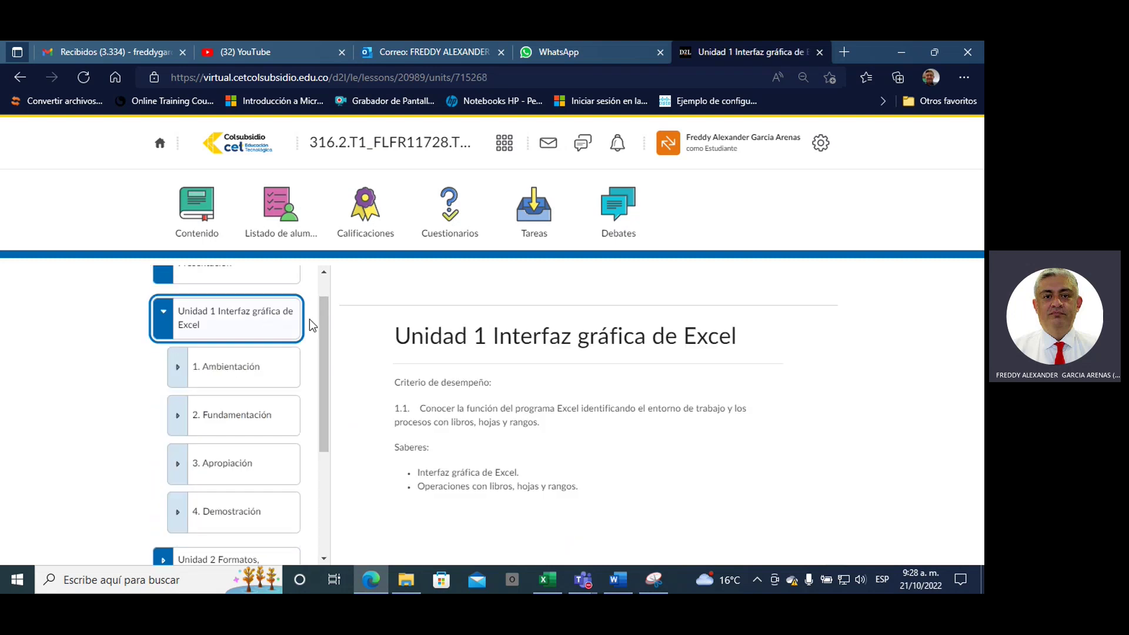
{"action": "left_click_drag", "start_coordinate": [322, 315], "coordinate": [323, 336]}
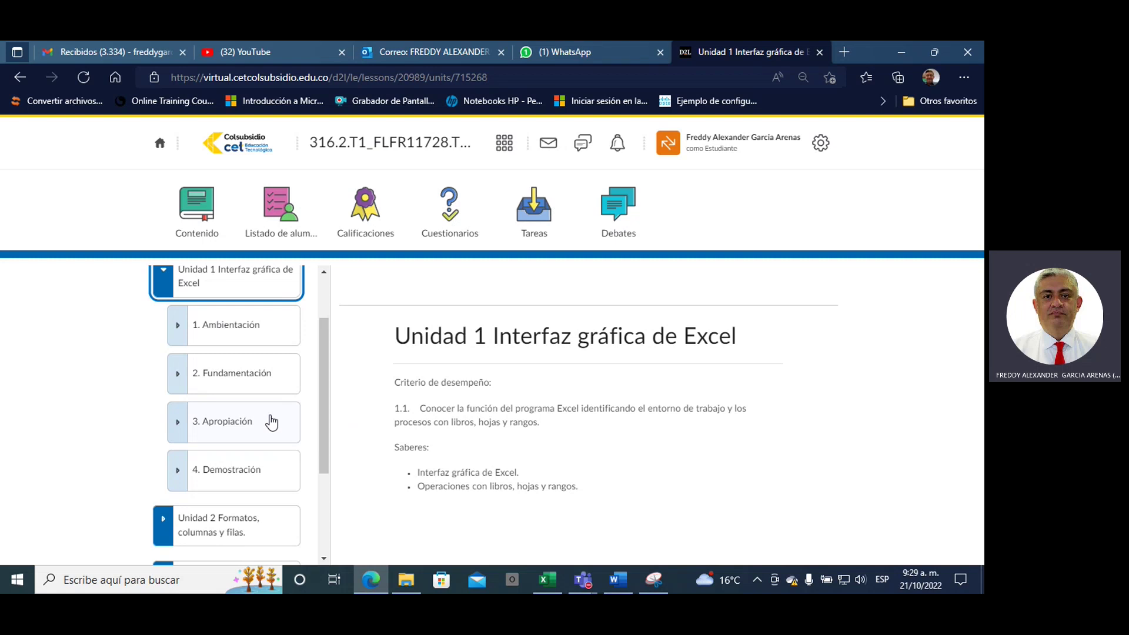
{"action": "left_click", "coordinate": [269, 337]}
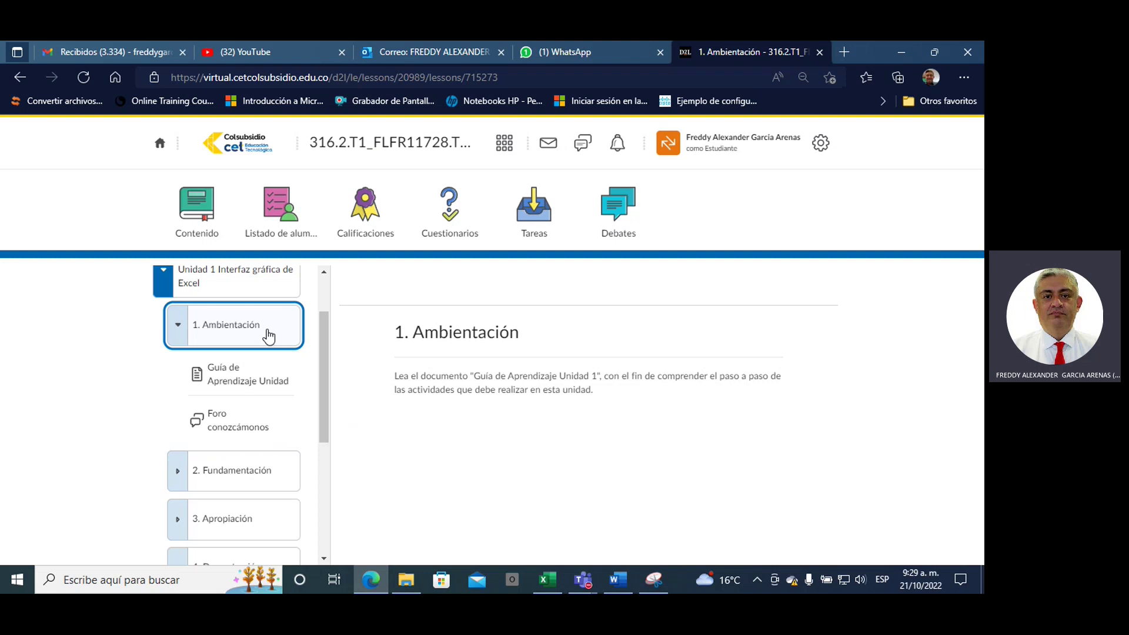
Open the Guía de Aprendizaje Unidad PDF and scroll to Foro Conozcámonos and Material de estudio.
{"action": "left_click", "coordinate": [234, 382]}
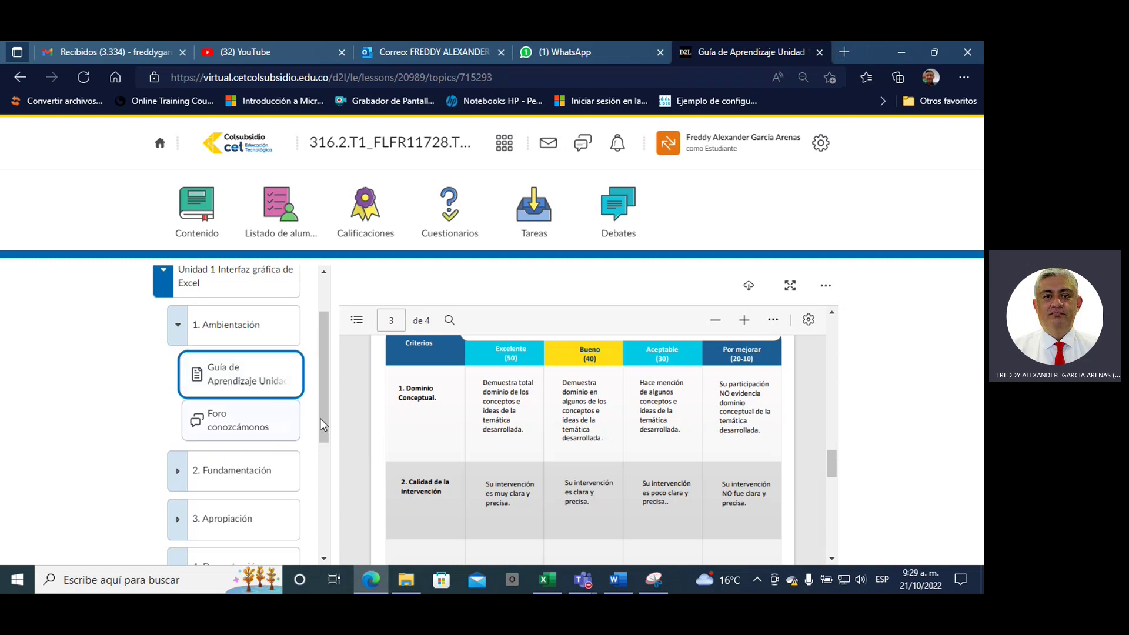
{"action": "scroll", "coordinate": [565, 416], "scroll_direction": "up", "scroll_amount": 3}
{"action": "scroll", "coordinate": [566, 416], "scroll_direction": "up", "scroll_amount": 5}
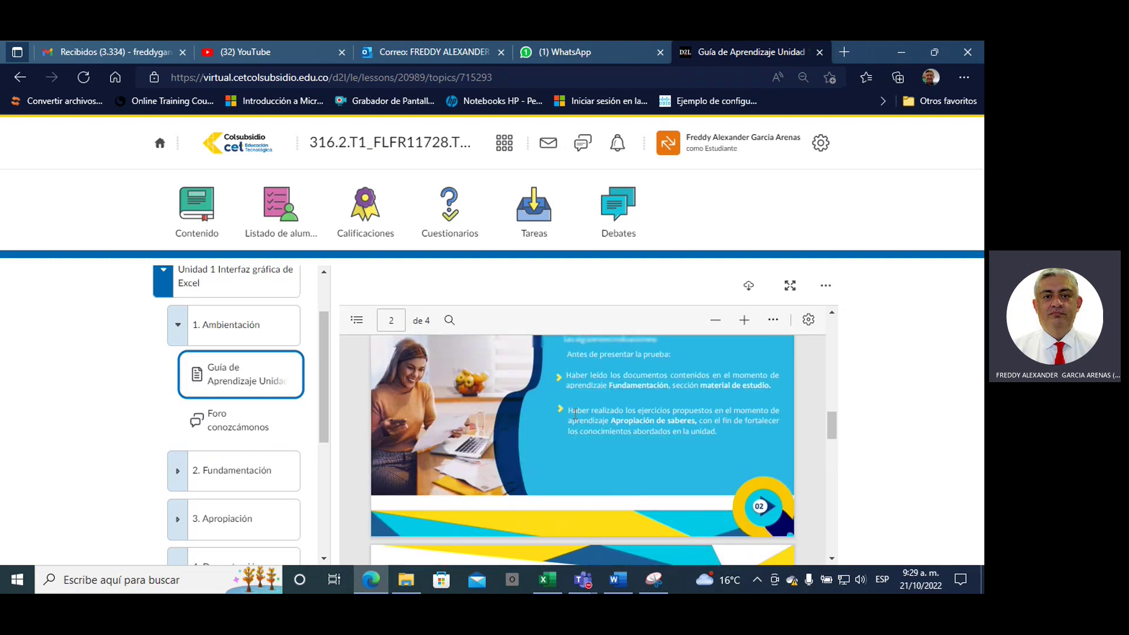
{"action": "scroll", "coordinate": [566, 415], "scroll_direction": "up", "scroll_amount": 3}
{"action": "scroll", "coordinate": [570, 415], "scroll_direction": "up", "scroll_amount": 3}
{"action": "scroll", "coordinate": [575, 414], "scroll_direction": "up", "scroll_amount": 3}
{"action": "scroll", "coordinate": [575, 413], "scroll_direction": "up", "scroll_amount": 3}
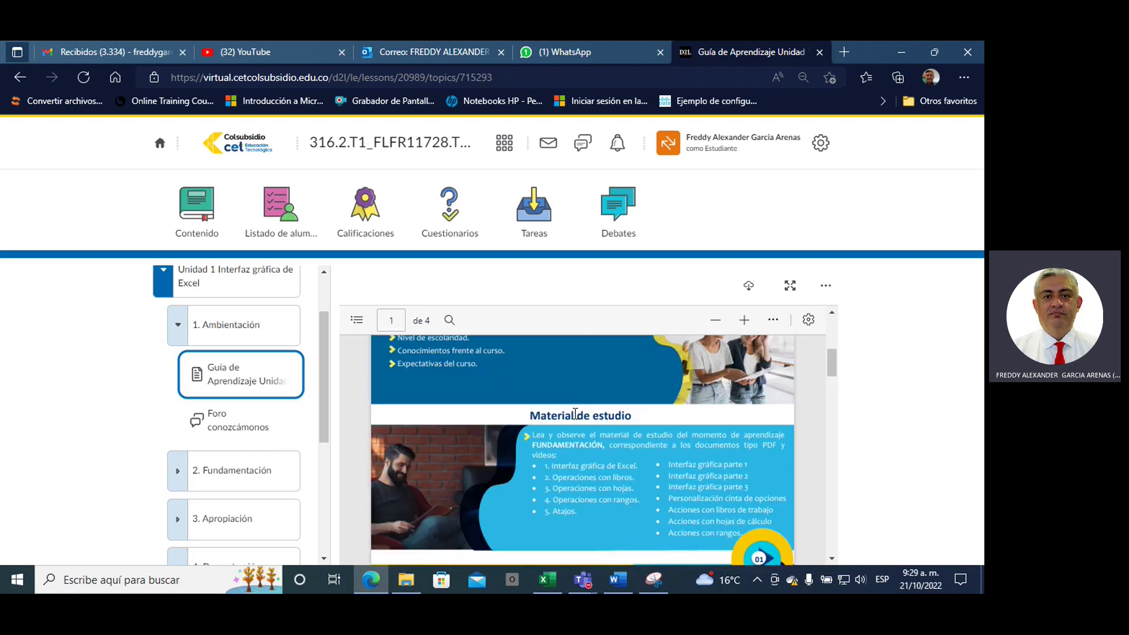
{"action": "scroll", "coordinate": [575, 413], "scroll_direction": "up", "scroll_amount": 3}
{"action": "scroll", "coordinate": [575, 413], "scroll_direction": "up", "scroll_amount": 3}
{"action": "scroll", "coordinate": [575, 414], "scroll_direction": "up", "scroll_amount": 2}
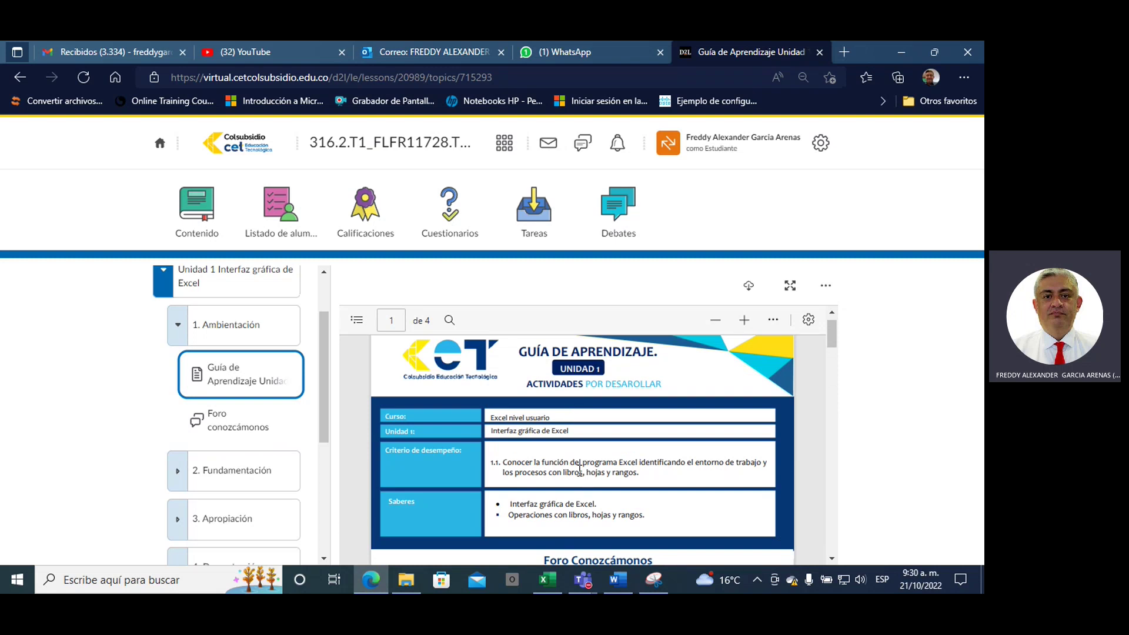
{"action": "scroll", "coordinate": [570, 462], "scroll_direction": "down", "scroll_amount": 2}
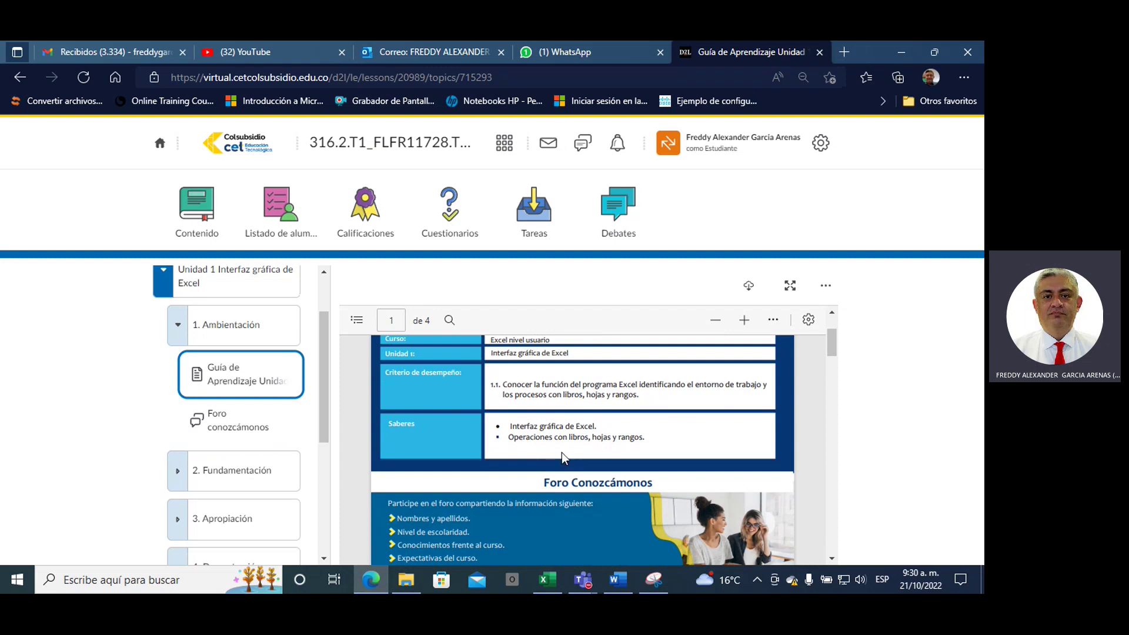
{"action": "scroll", "coordinate": [559, 452], "scroll_direction": "down", "scroll_amount": 2}
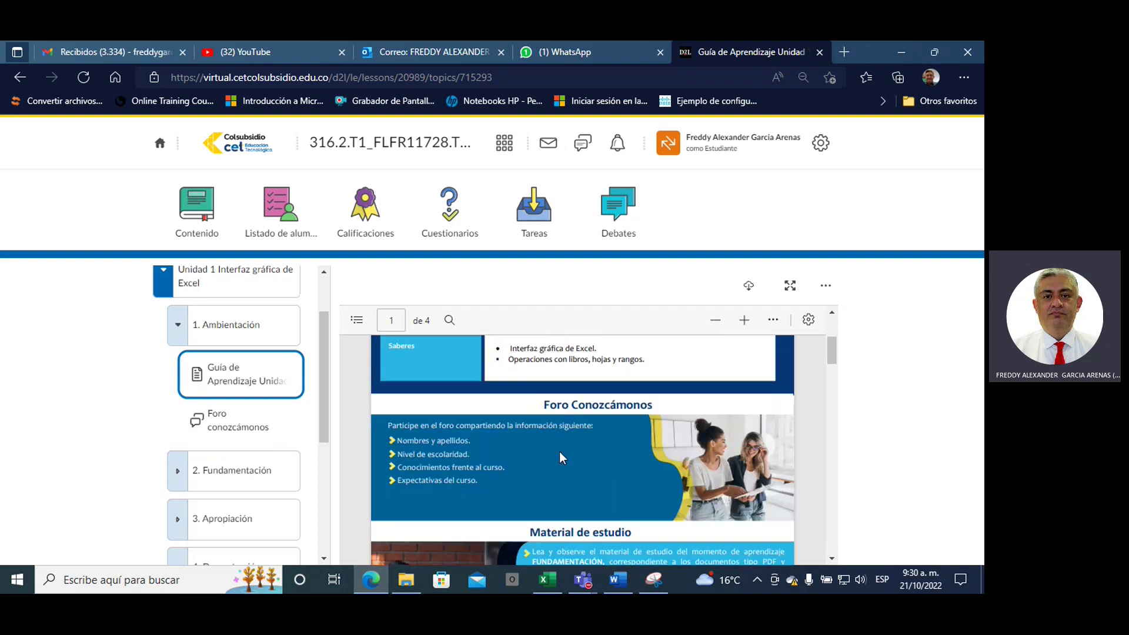
{"action": "scroll", "coordinate": [471, 462], "scroll_direction": "down", "scroll_amount": 1}
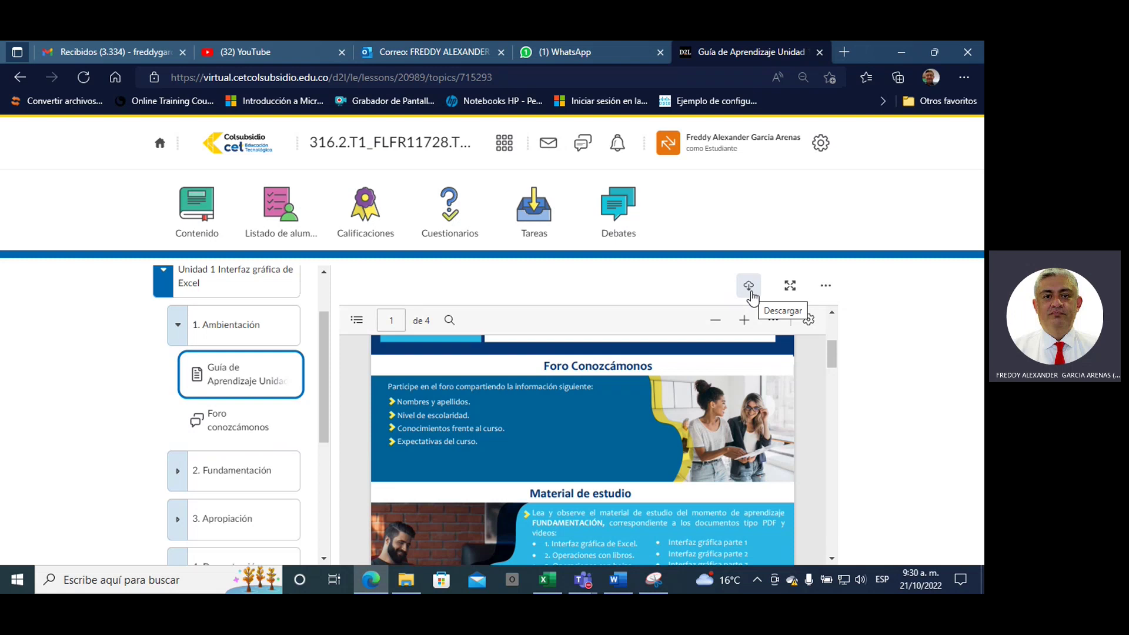
Download the Unit 1 guide PDF, open it in its own tab, then return to D2L.
{"action": "left_click", "coordinate": [749, 288]}
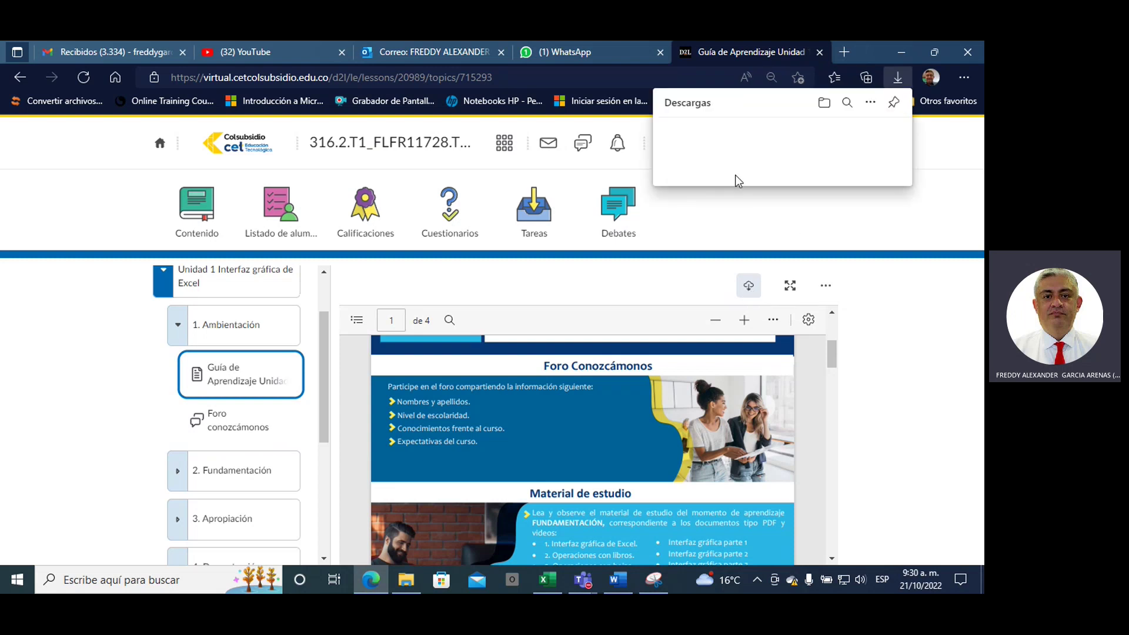
{"action": "left_click", "coordinate": [708, 142]}
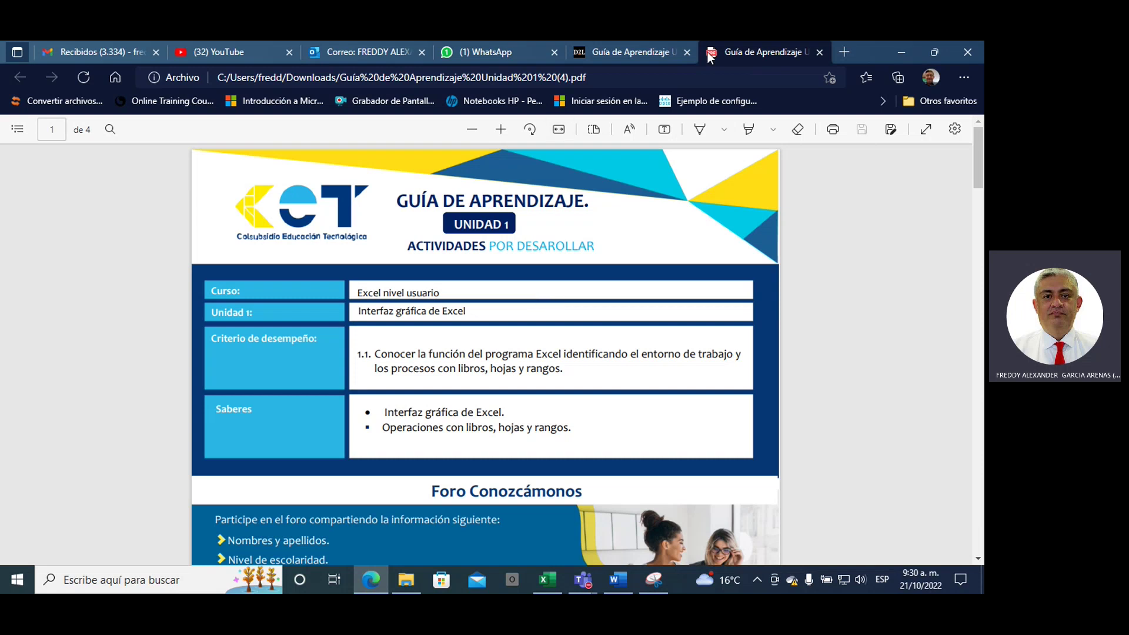
{"action": "left_click", "coordinate": [638, 49]}
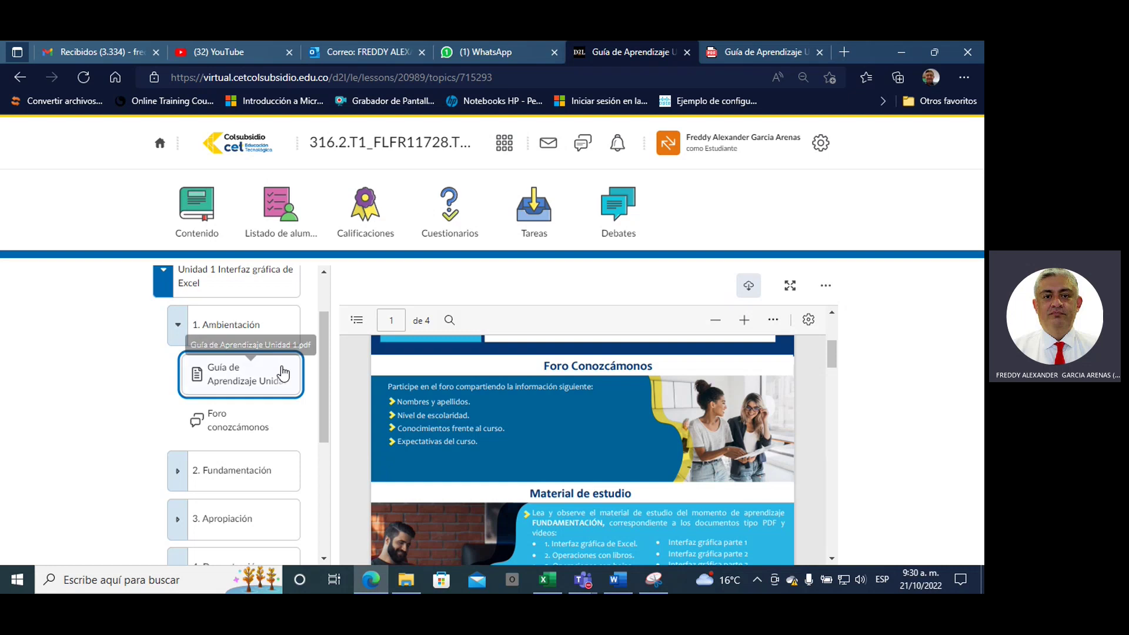
Open the Foro conozcámonos activity and go to its discussion in Debates.
{"action": "left_click", "coordinate": [227, 425]}
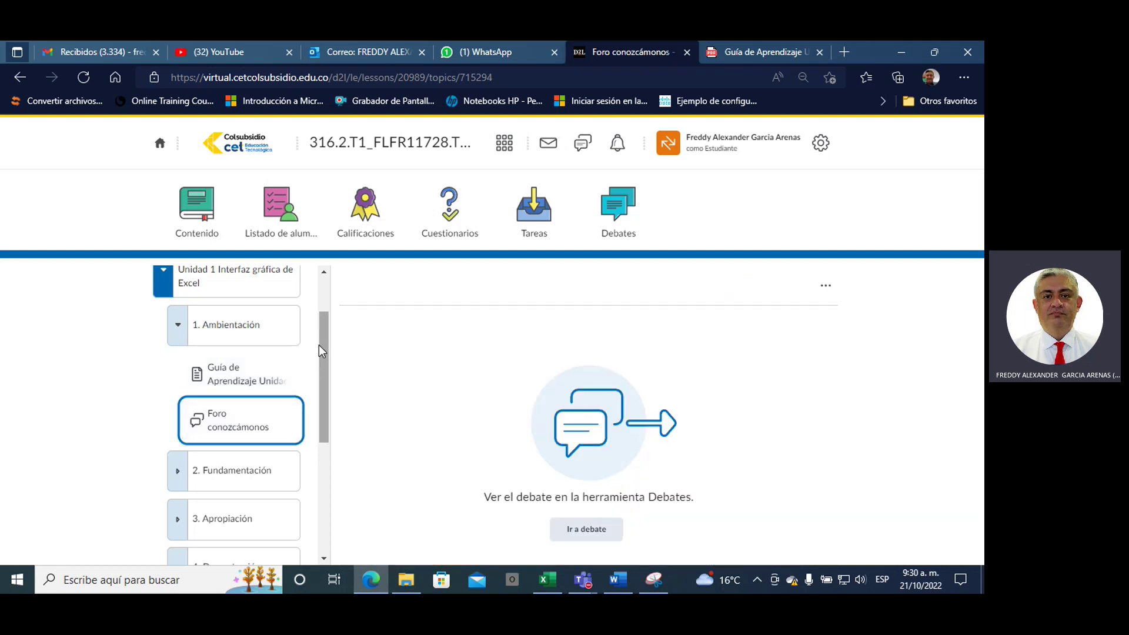
{"action": "left_click_drag", "start_coordinate": [319, 346], "coordinate": [323, 350]}
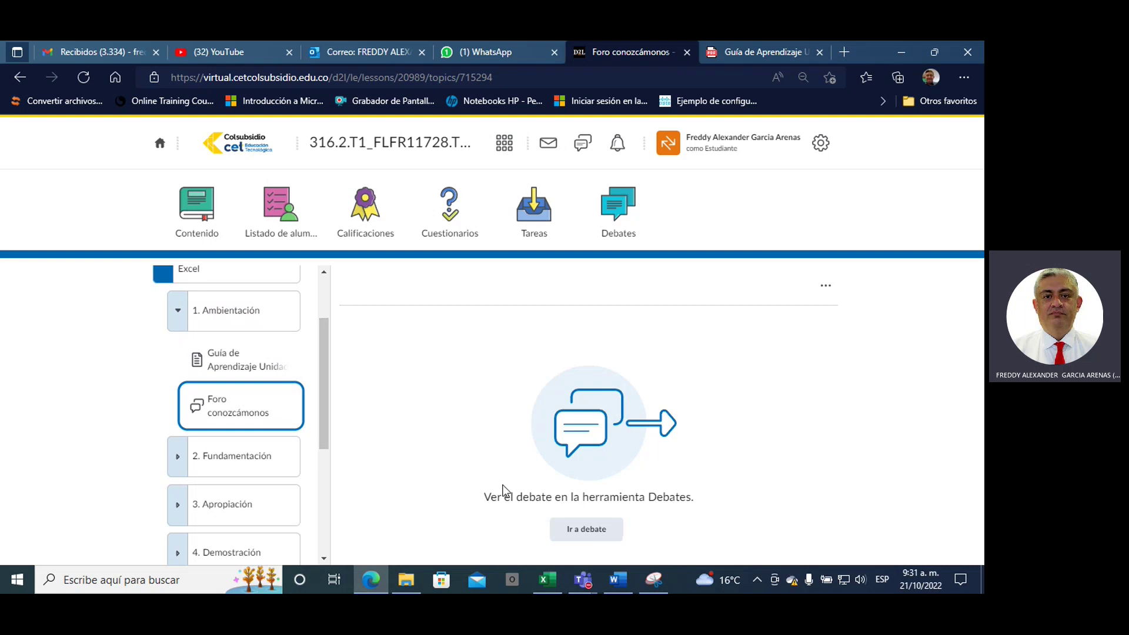
{"action": "left_click", "coordinate": [588, 530]}
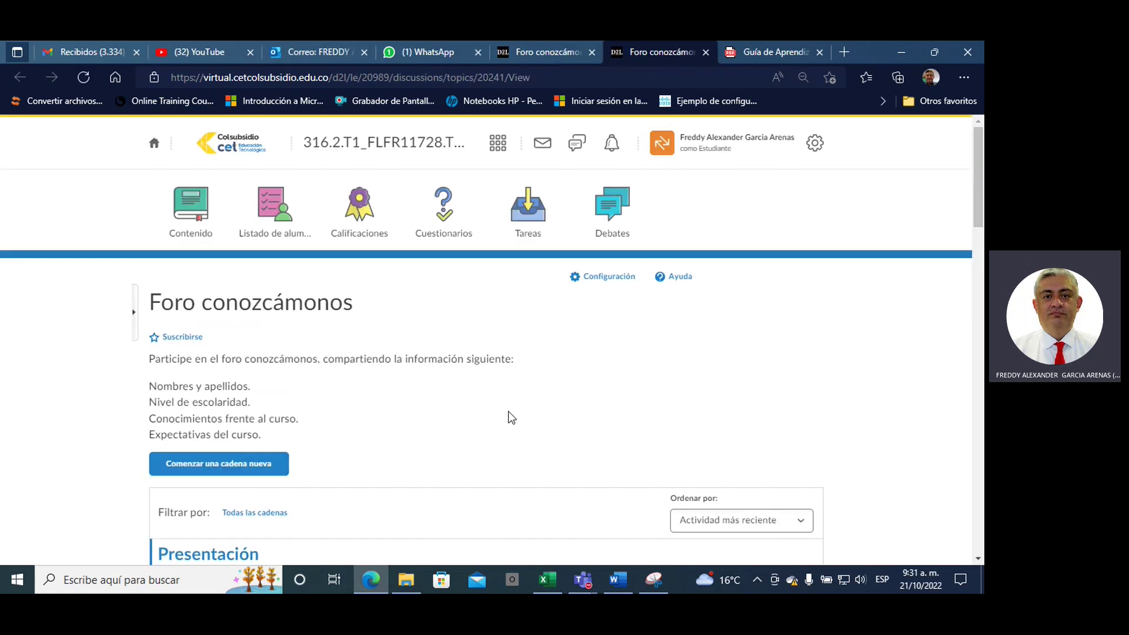
Highlight the four details students must share in the forum prompt.
{"action": "scroll", "coordinate": [337, 397], "scroll_direction": "down", "scroll_amount": 1}
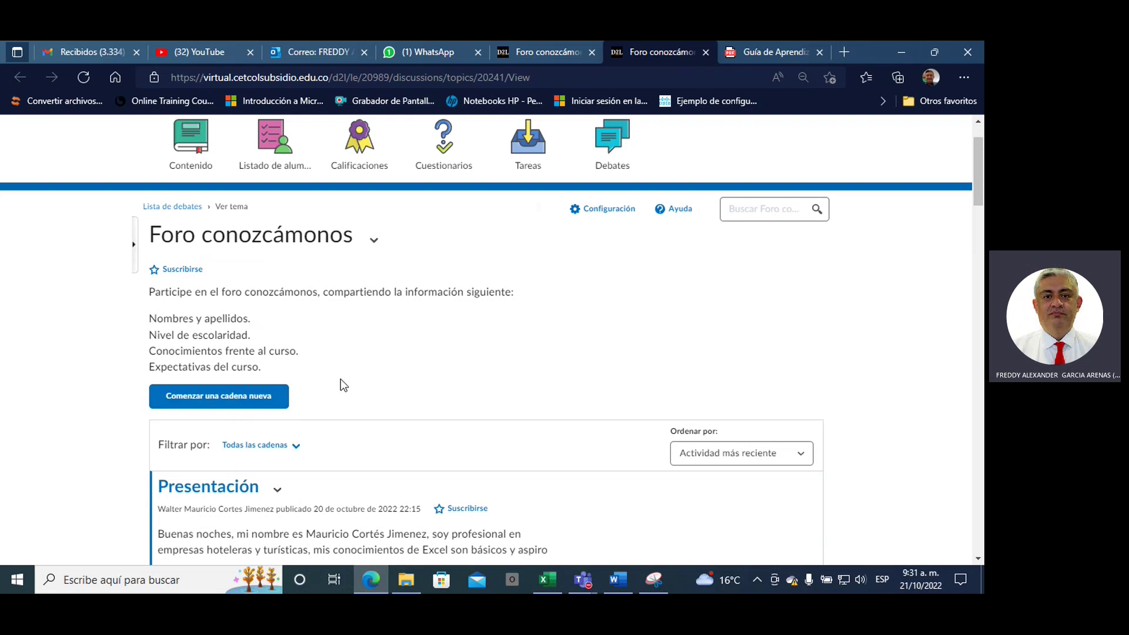
{"action": "scroll", "coordinate": [340, 382], "scroll_direction": "down", "scroll_amount": 1}
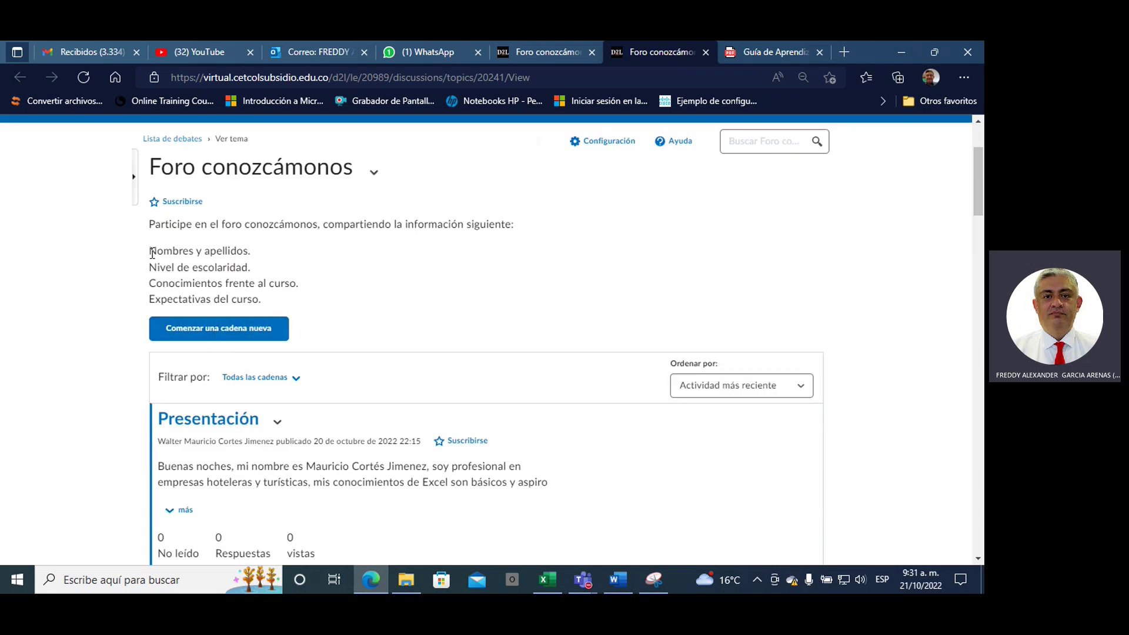
{"action": "left_click_drag", "start_coordinate": [149, 246], "coordinate": [267, 304]}
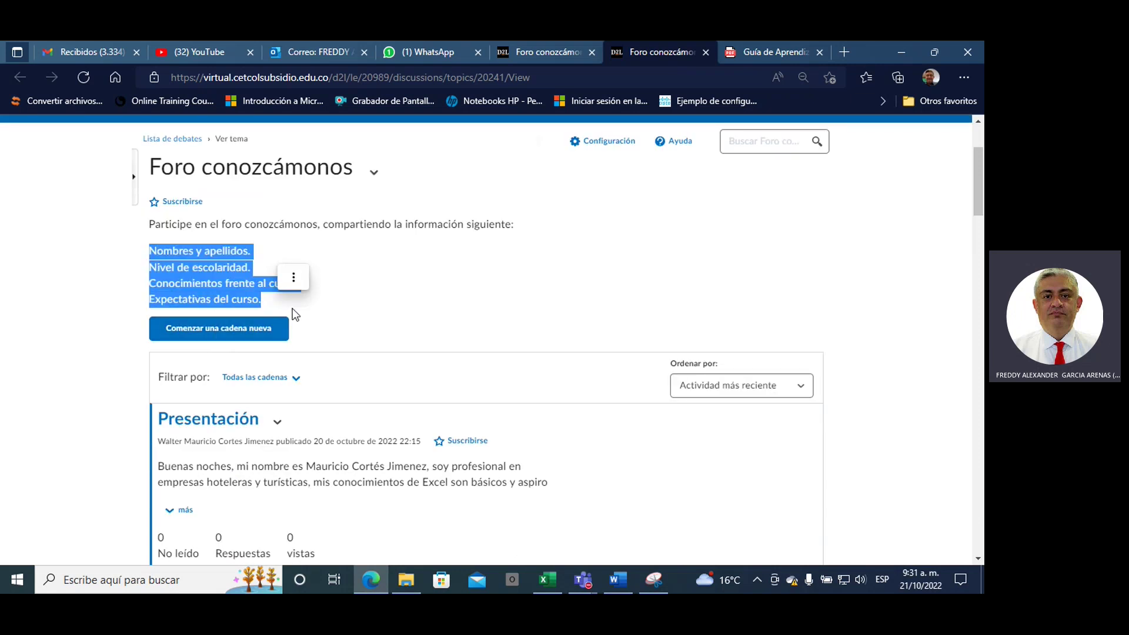
Start a new thread, cancel it without posting, and return to the top of the topic.
{"action": "left_click", "coordinate": [217, 332]}
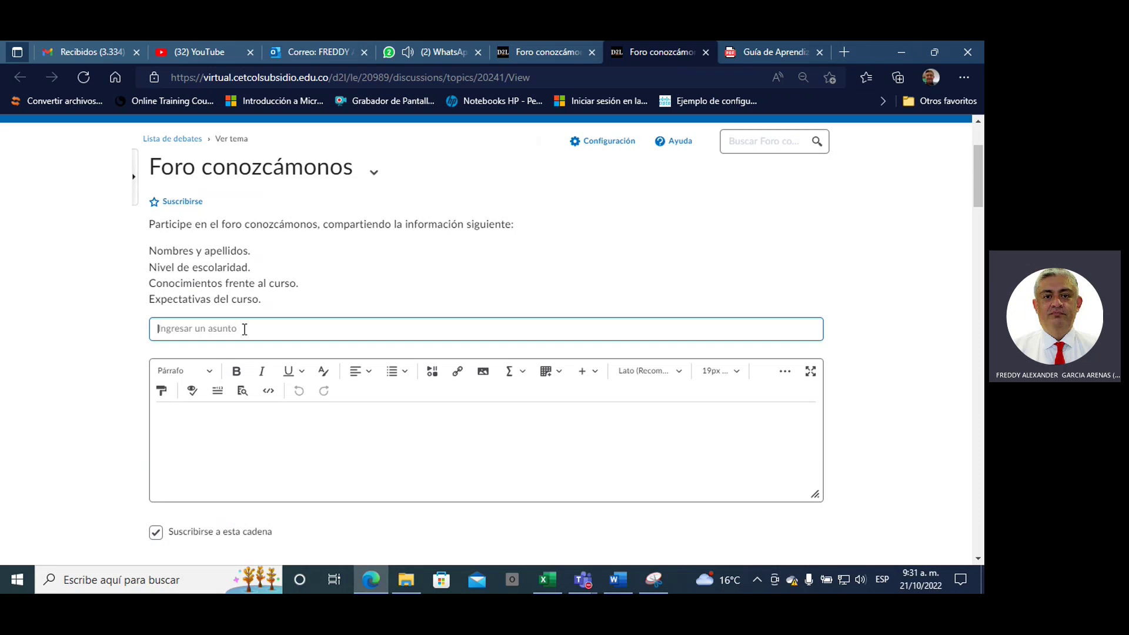
{"action": "left_click", "coordinate": [262, 420]}
{"action": "scroll", "coordinate": [262, 420], "scroll_direction": "down", "scroll_amount": 1}
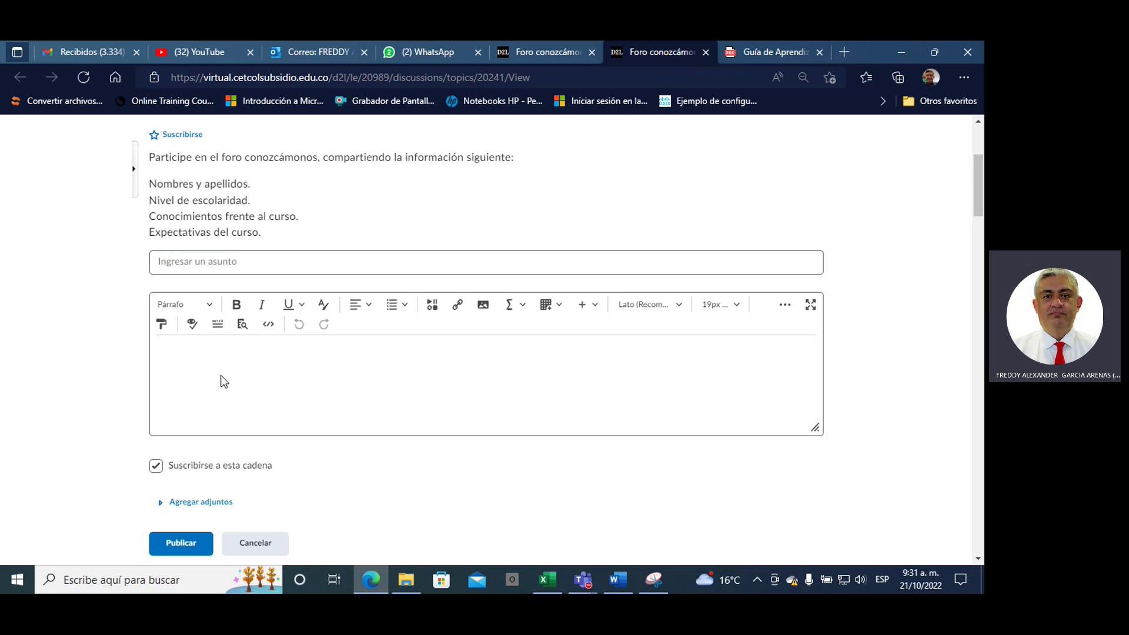
{"action": "scroll", "coordinate": [222, 381], "scroll_direction": "down", "scroll_amount": 1}
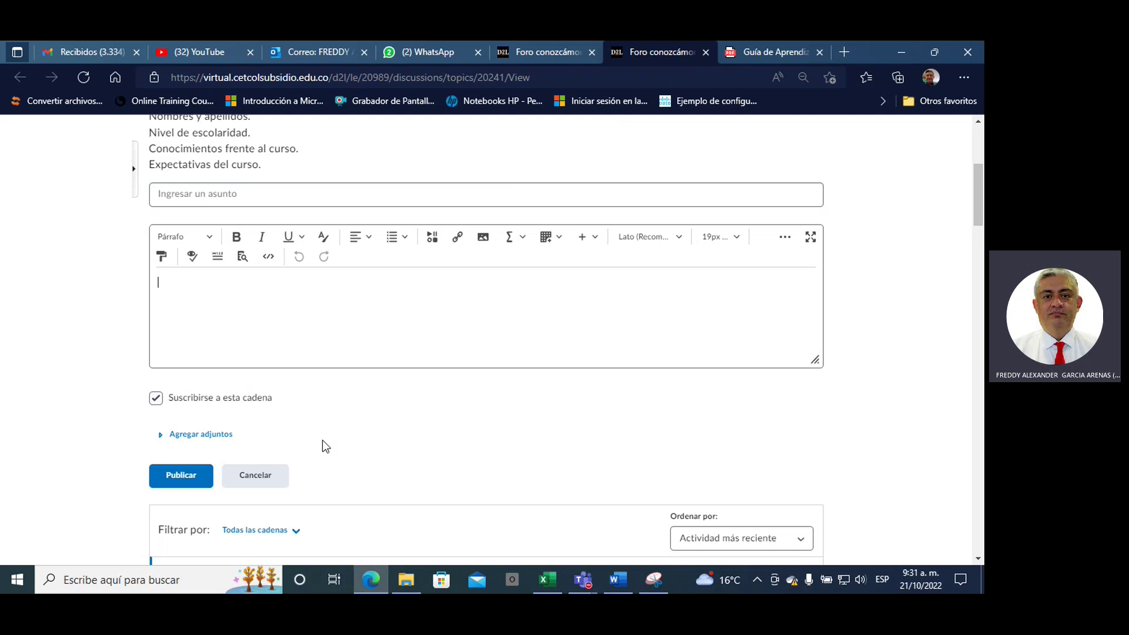
{"action": "left_click", "coordinate": [252, 474]}
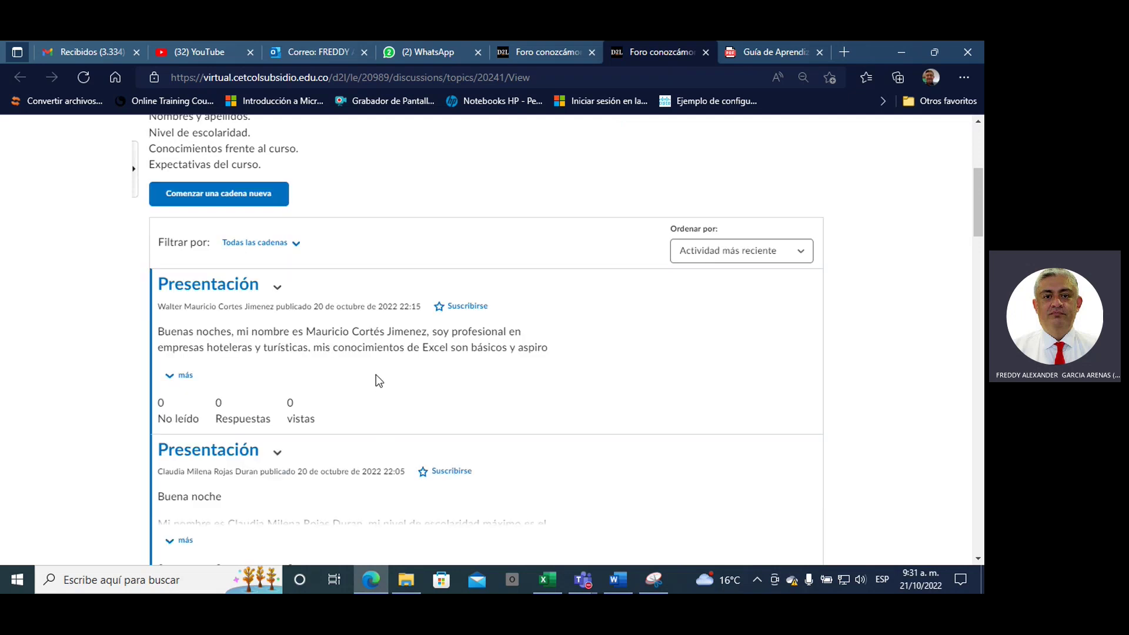
{"action": "scroll", "coordinate": [376, 375], "scroll_direction": "up", "scroll_amount": 1}
{"action": "scroll", "coordinate": [376, 375], "scroll_direction": "up", "scroll_amount": 1}
{"action": "scroll", "coordinate": [375, 375], "scroll_direction": "down", "scroll_amount": 1}
{"action": "scroll", "coordinate": [375, 370], "scroll_direction": "down", "scroll_amount": 1}
{"action": "scroll", "coordinate": [299, 396], "scroll_direction": "up", "scroll_amount": 1}
{"action": "scroll", "coordinate": [354, 392], "scroll_direction": "up", "scroll_amount": 1}
{"action": "scroll", "coordinate": [374, 421], "scroll_direction": "up", "scroll_amount": 2}
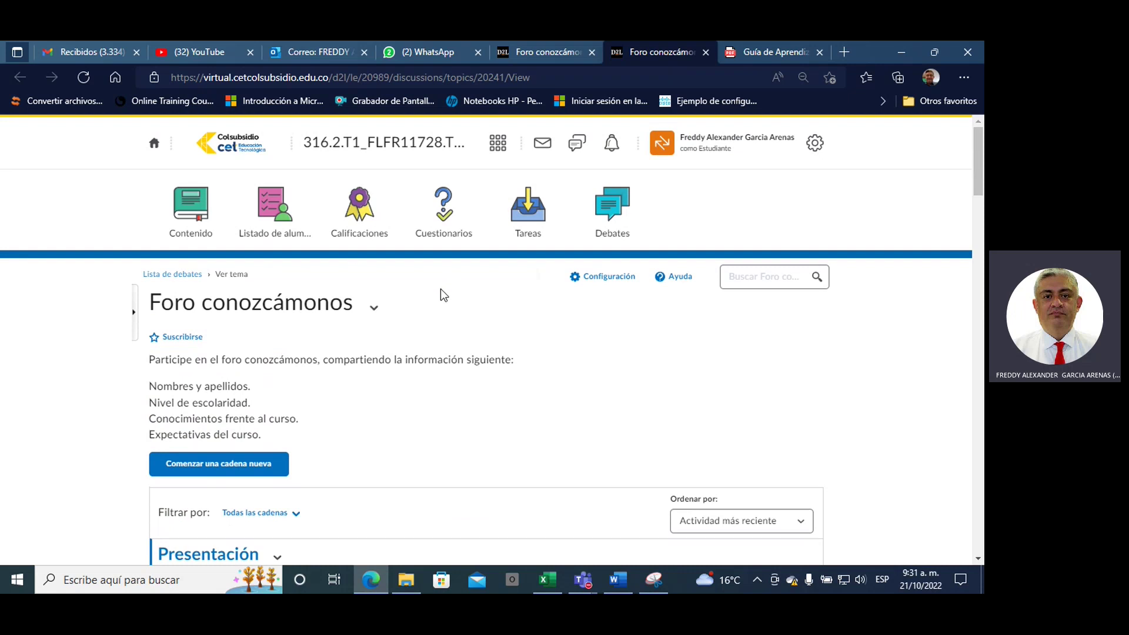
Return to Contenido, expand Unidad 1, and open 1. Ambientación, then 2. Fundamentación.
{"action": "left_click", "coordinate": [191, 235]}
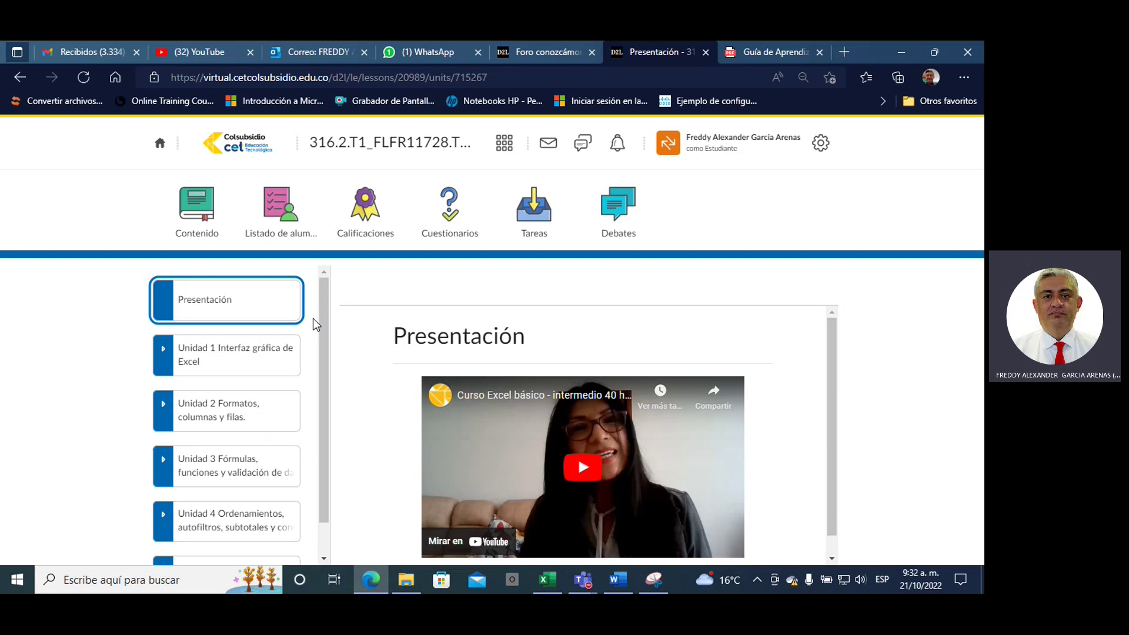
{"action": "left_click", "coordinate": [248, 358]}
{"action": "left_click_drag", "start_coordinate": [325, 331], "coordinate": [324, 397]}
{"action": "left_click", "coordinate": [241, 341]}
{"action": "left_click", "coordinate": [285, 383]}
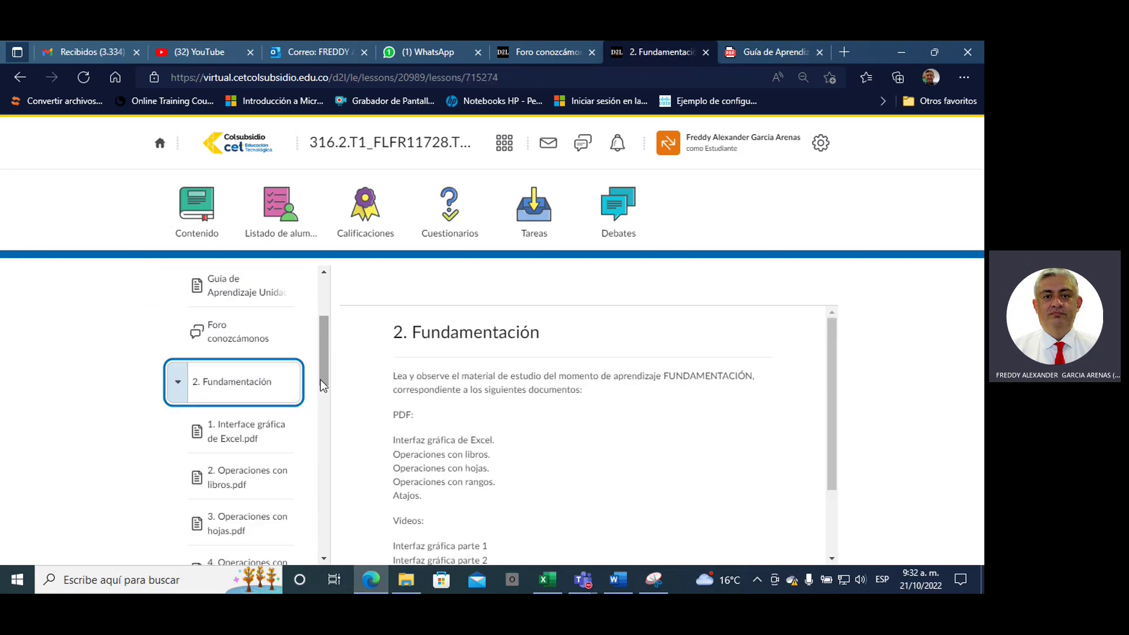
{"action": "left_click_drag", "start_coordinate": [323, 359], "coordinate": [325, 378]}
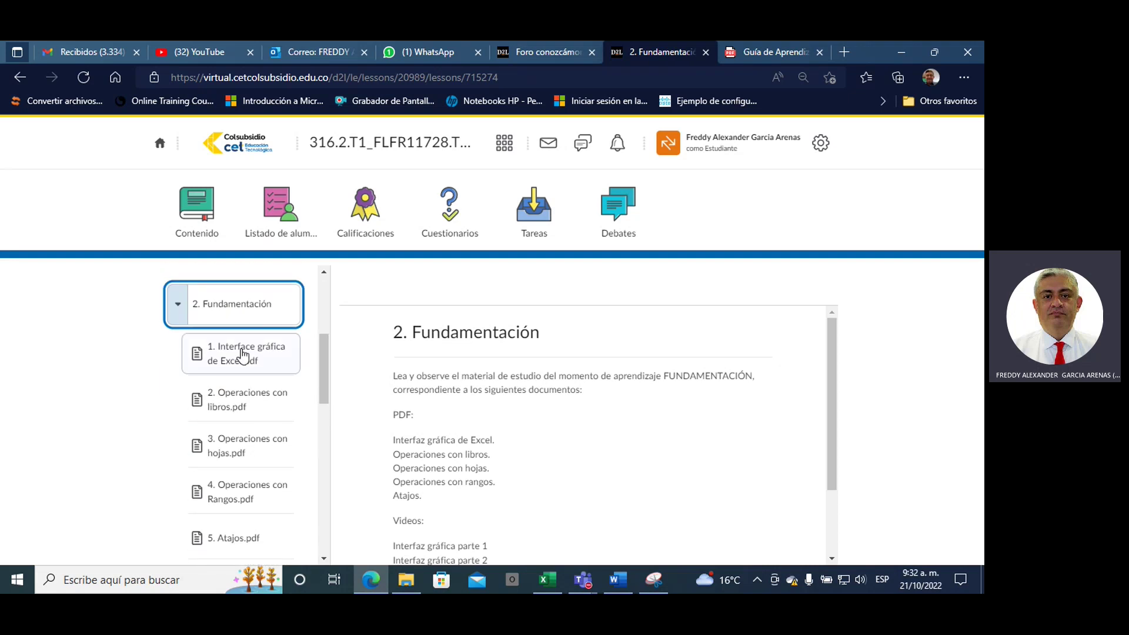
Open the 1. Interface gráfica de Excel.pdf reading and download a local copy.
{"action": "left_click", "coordinate": [244, 354]}
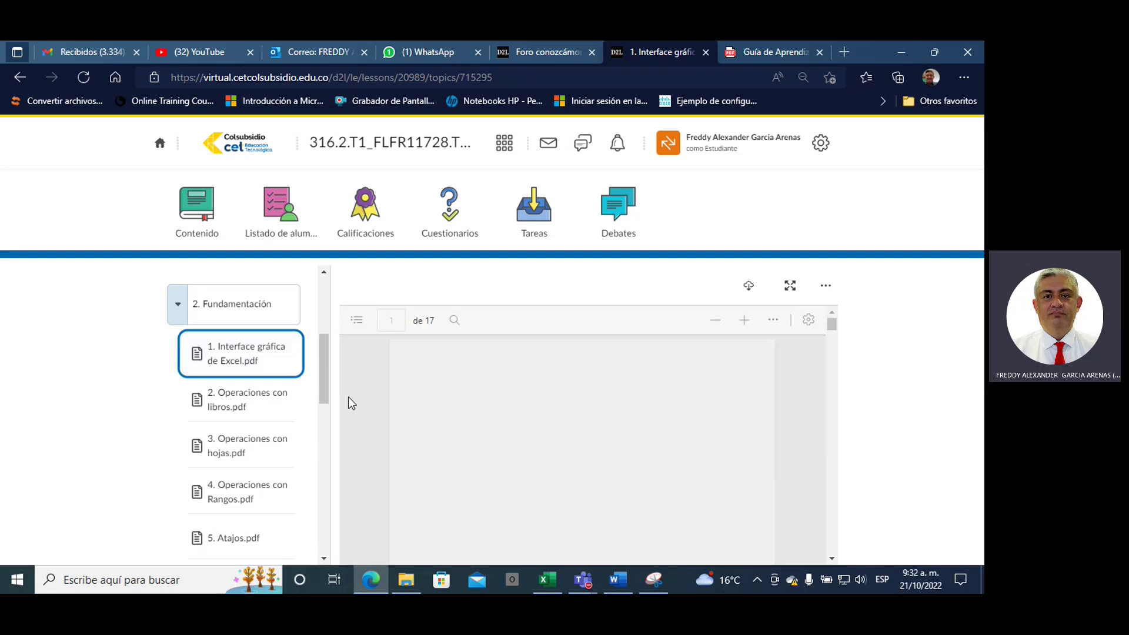
{"action": "scroll", "coordinate": [517, 404], "scroll_direction": "up", "scroll_amount": 10}
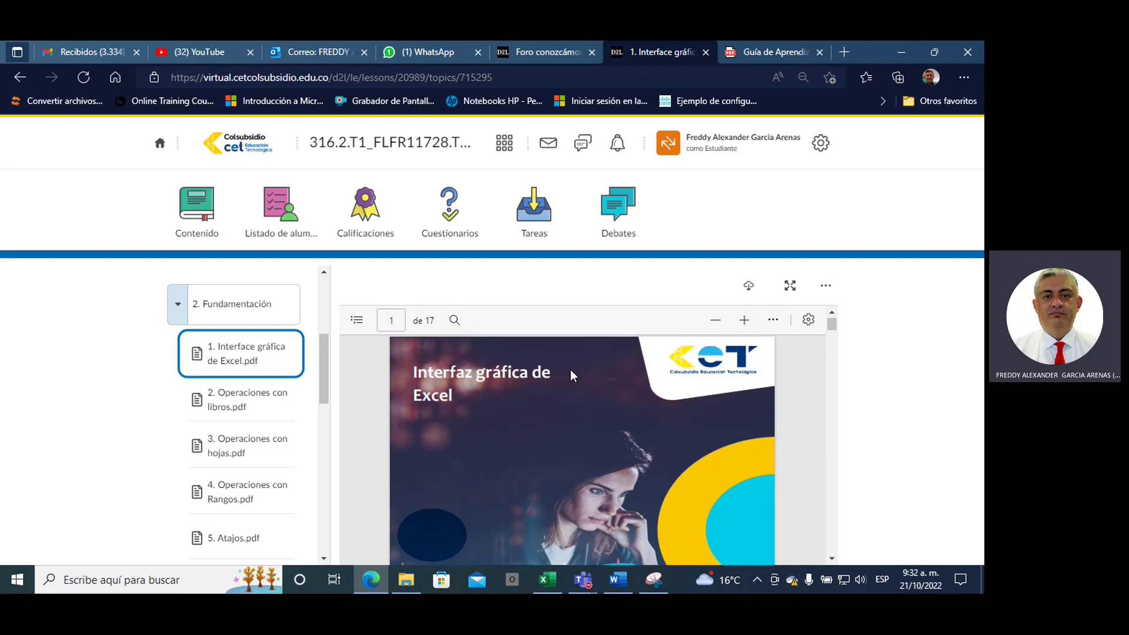
{"action": "left_click", "coordinate": [748, 288]}
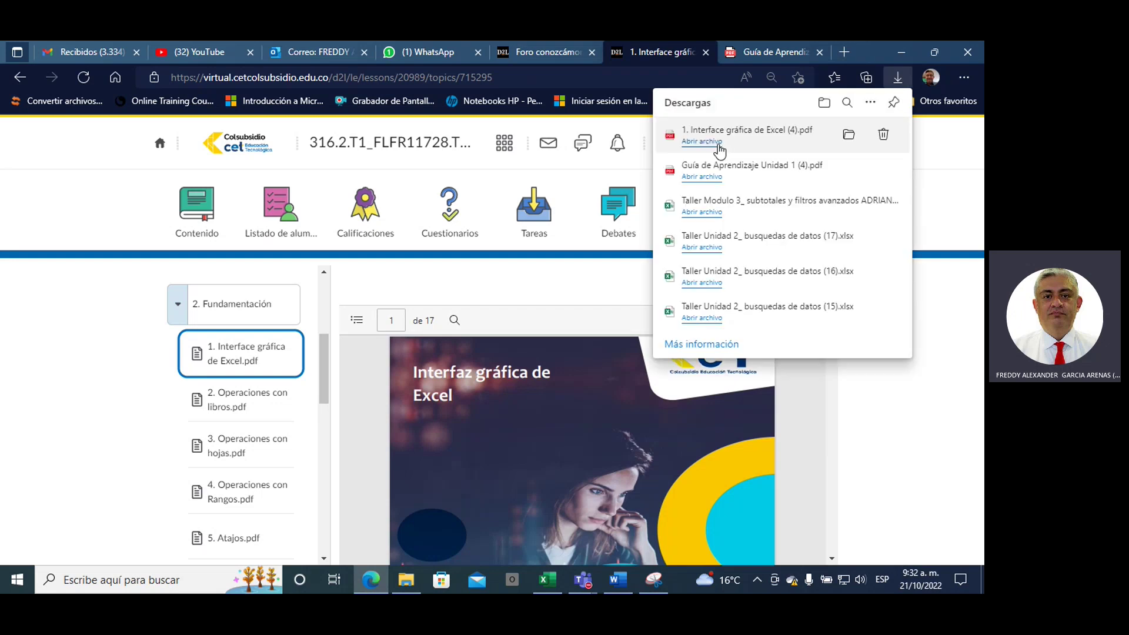
In the downloaded PDF, select page 4's Funcionalidades bullets, then return to the course tab.
{"action": "left_click", "coordinate": [714, 144]}
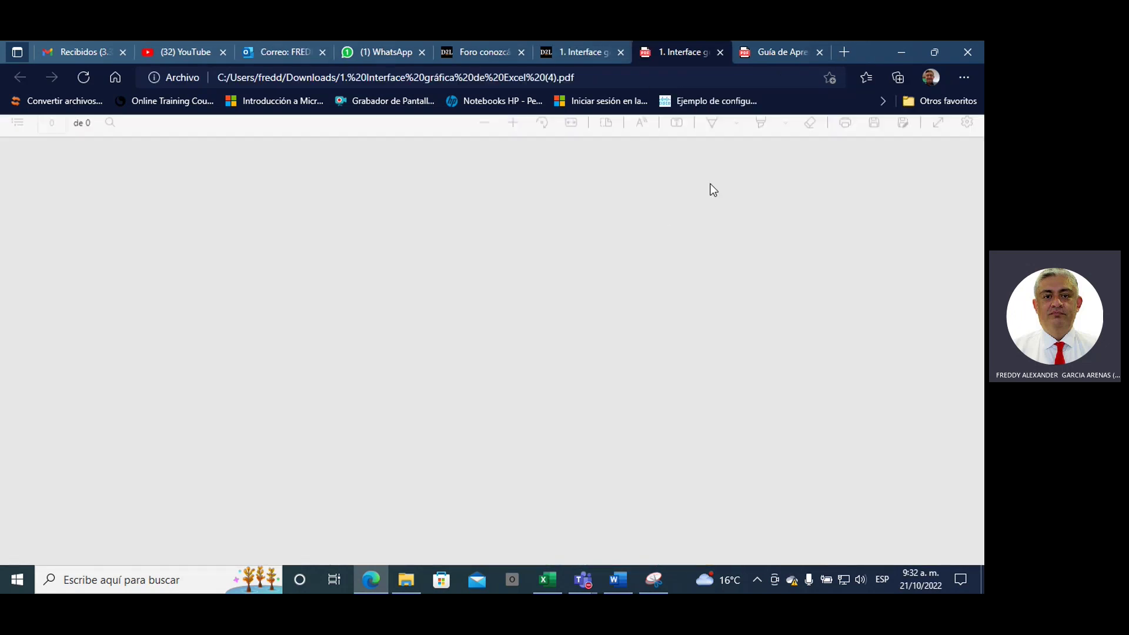
{"action": "scroll", "coordinate": [587, 323], "scroll_direction": "down", "scroll_amount": 5}
{"action": "scroll", "coordinate": [586, 324], "scroll_direction": "down", "scroll_amount": 5}
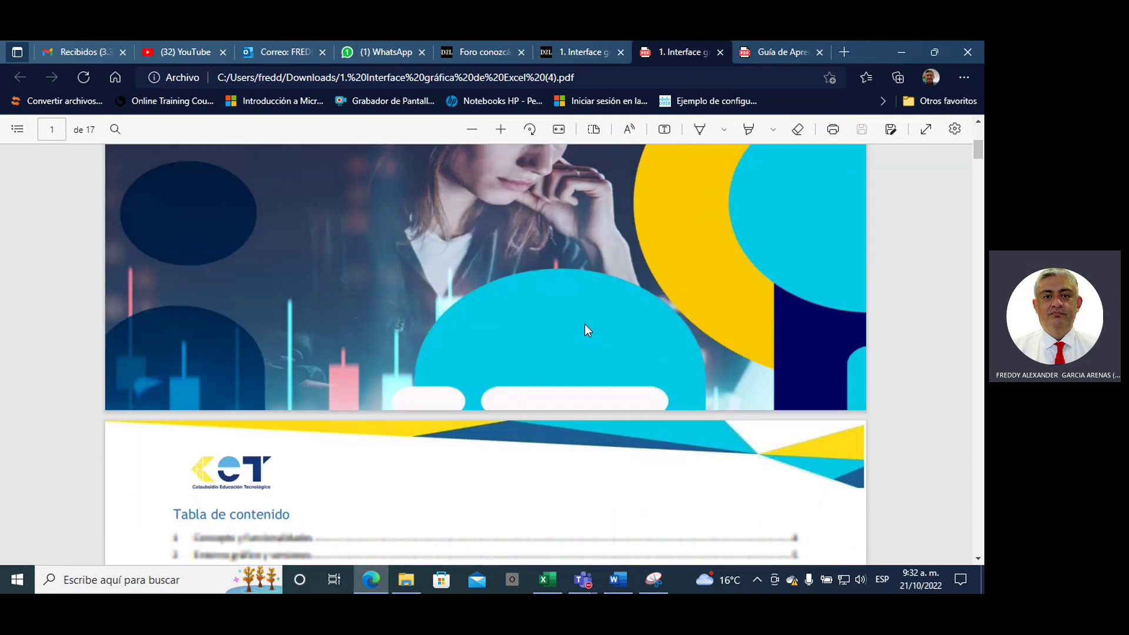
{"action": "scroll", "coordinate": [585, 332], "scroll_direction": "down", "scroll_amount": 5}
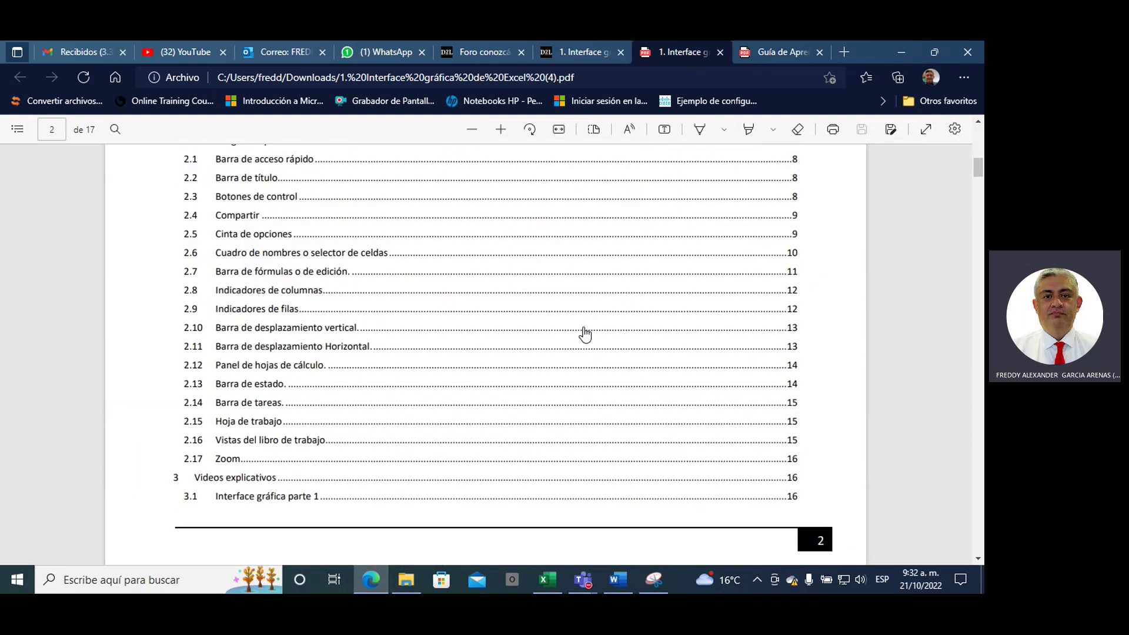
{"action": "scroll", "coordinate": [585, 334], "scroll_direction": "down", "scroll_amount": 1}
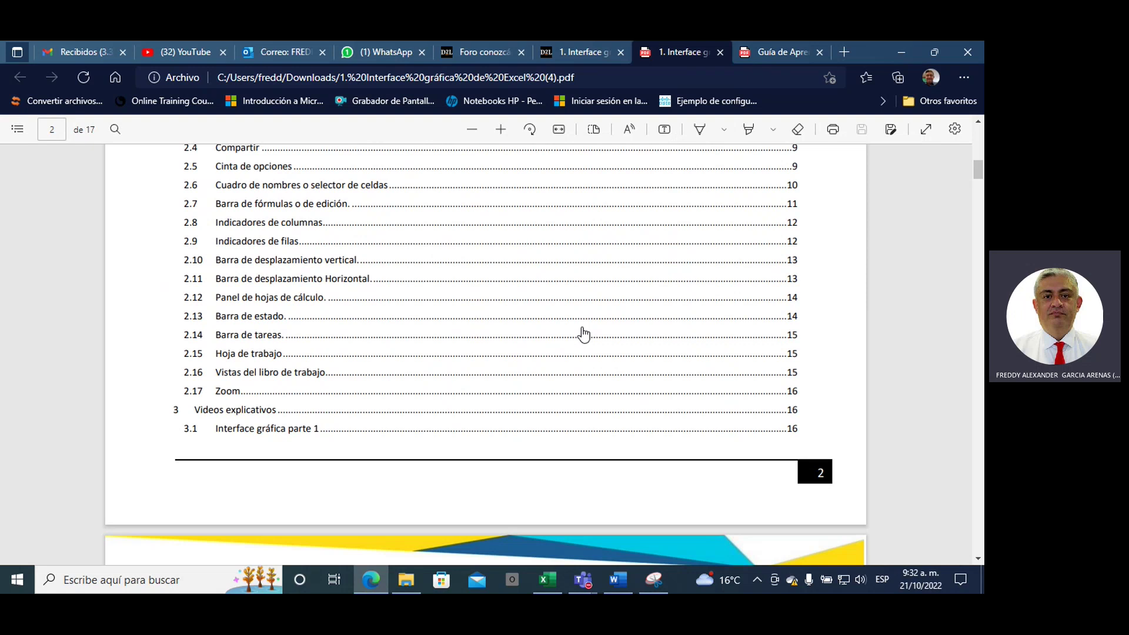
{"action": "scroll", "coordinate": [584, 334], "scroll_direction": "down", "scroll_amount": 2}
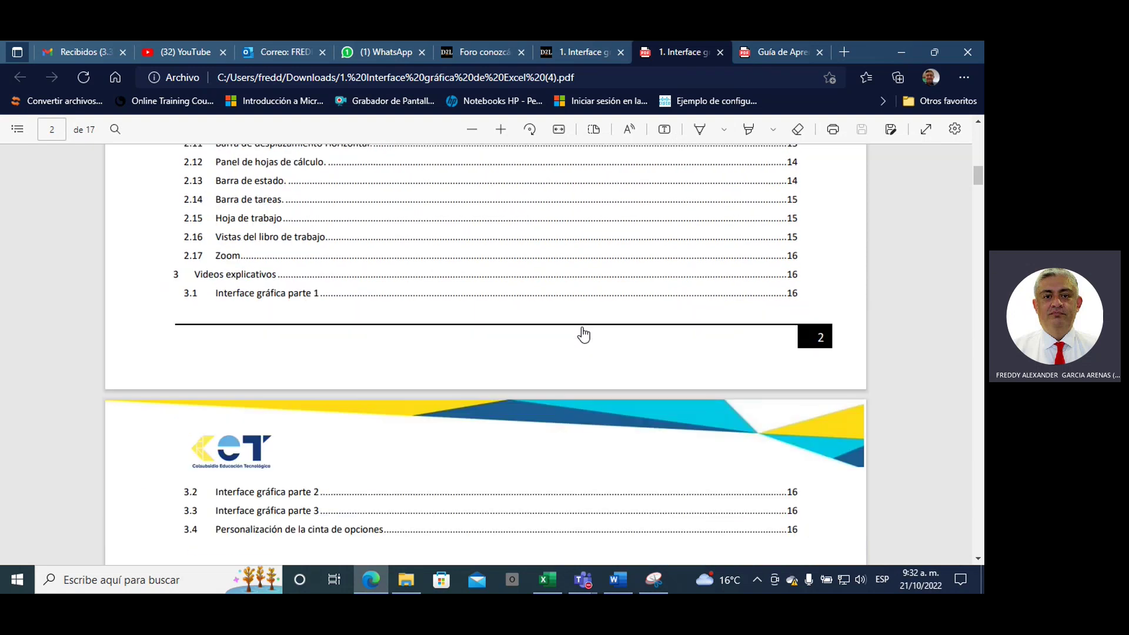
{"action": "scroll", "coordinate": [584, 334], "scroll_direction": "down", "scroll_amount": 3}
{"action": "scroll", "coordinate": [584, 334], "scroll_direction": "down", "scroll_amount": 1}
{"action": "scroll", "coordinate": [584, 334], "scroll_direction": "down", "scroll_amount": 8}
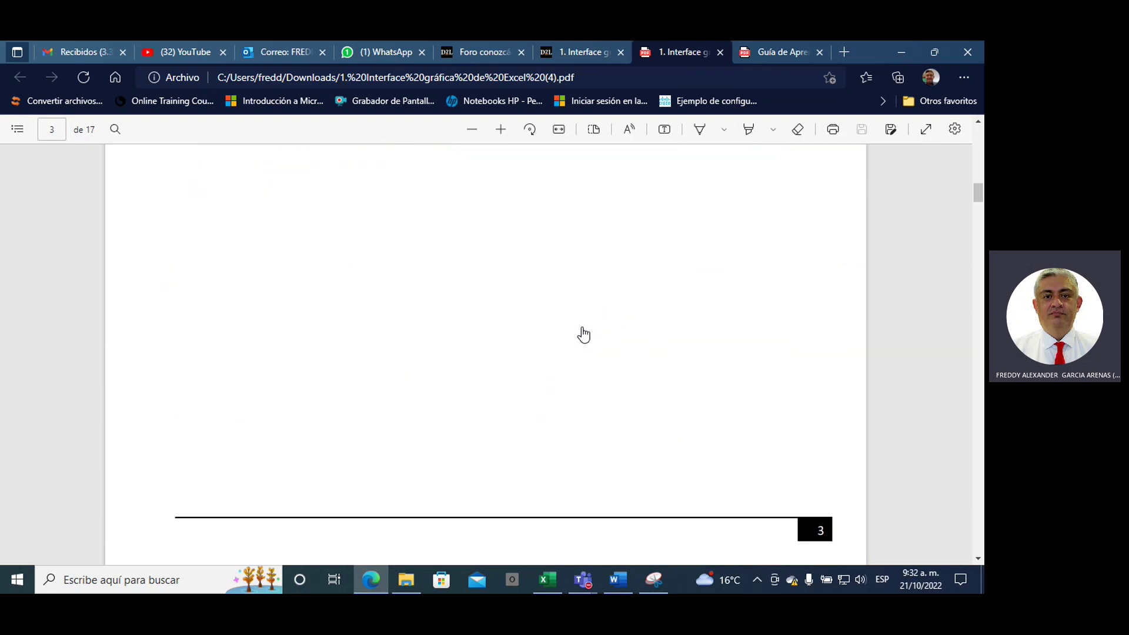
{"action": "scroll", "coordinate": [584, 334], "scroll_direction": "down", "scroll_amount": 4}
{"action": "scroll", "coordinate": [582, 332], "scroll_direction": "down", "scroll_amount": 3}
{"action": "scroll", "coordinate": [582, 335], "scroll_direction": "down", "scroll_amount": 1}
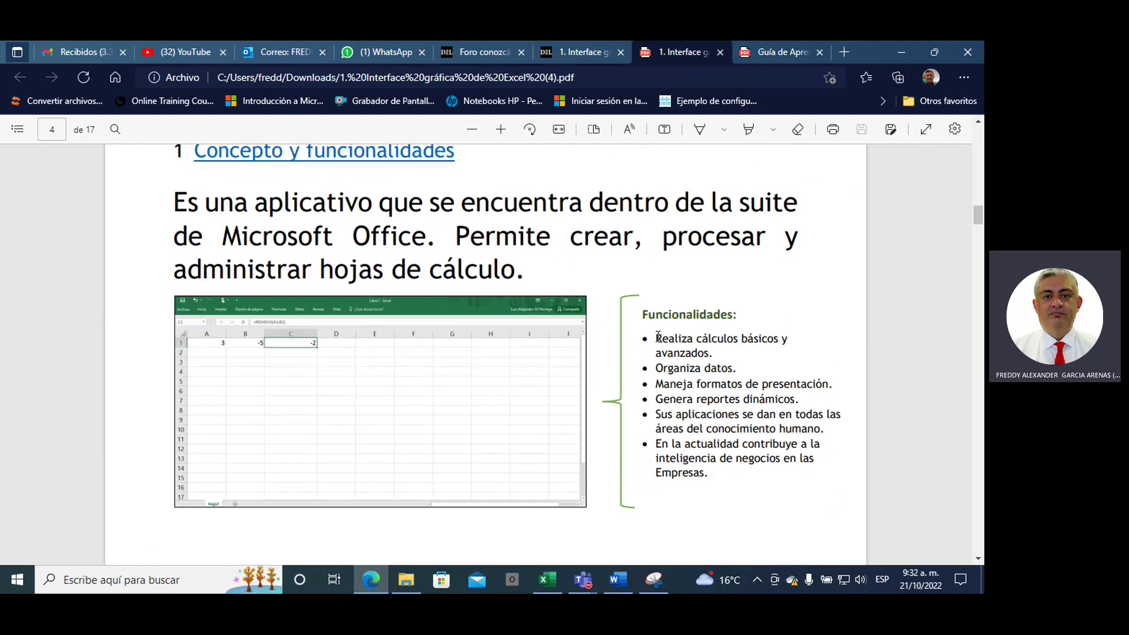
{"action": "mouse_move", "coordinate": [655, 338]}
{"action": "left_mouse_down"}
{"action": "mouse_move", "coordinate": [709, 474]}
{"action": "mouse_move", "coordinate": [707, 460]}
{"action": "left_mouse_up"}
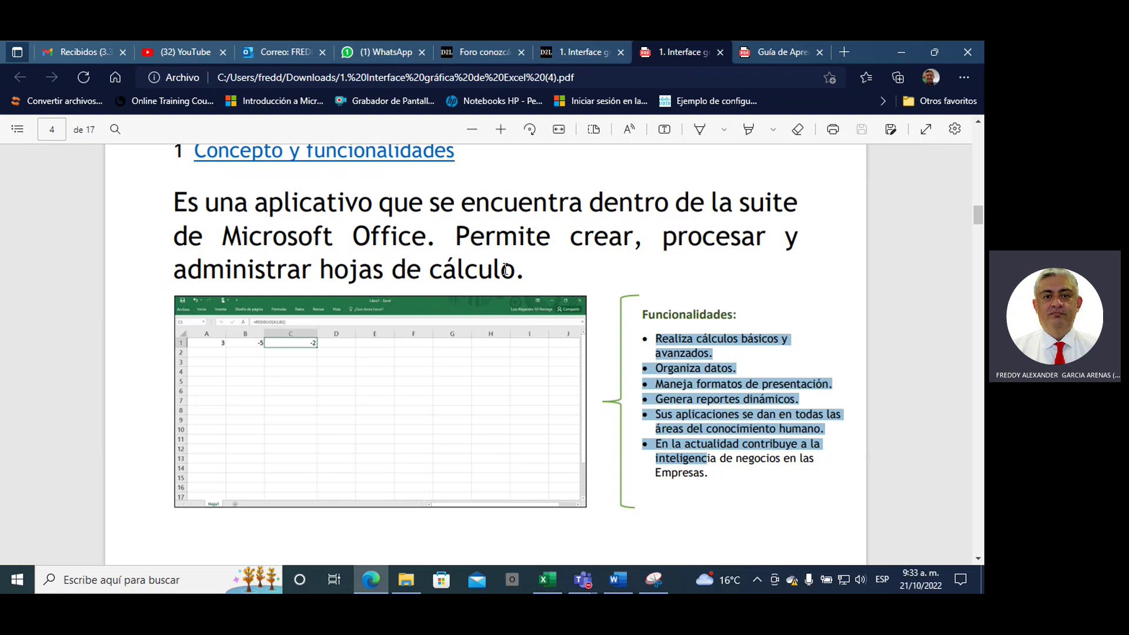
{"action": "left_click", "coordinate": [577, 54]}
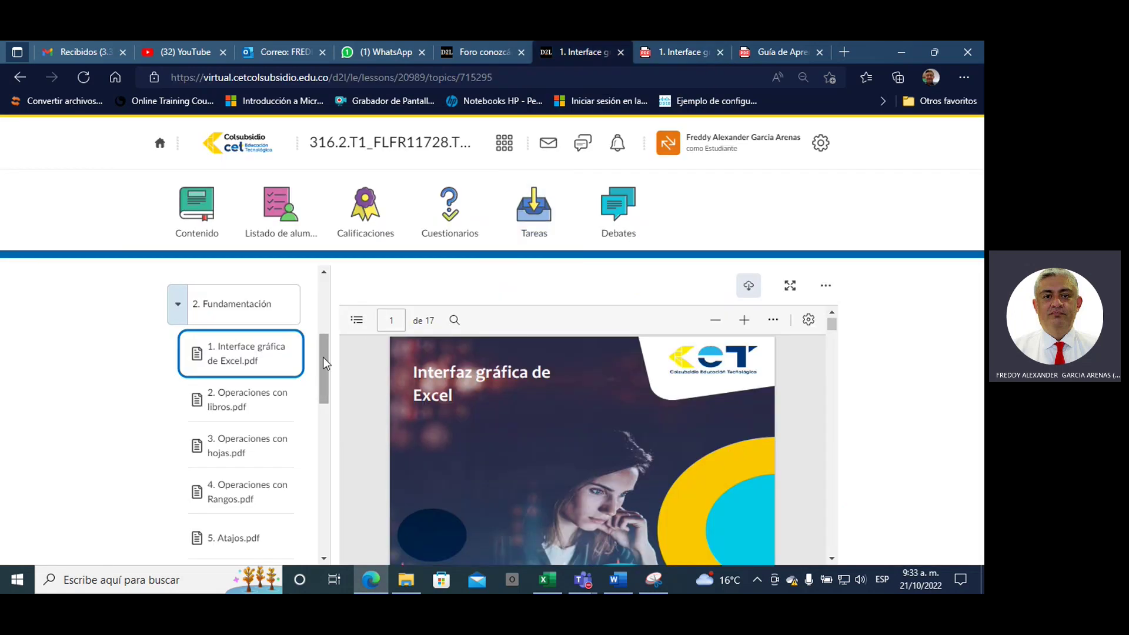
Open the Interface gráfica parte 1 video lesson, then the course Presentación page.
{"action": "left_click_drag", "start_coordinate": [322, 357], "coordinate": [329, 414]}
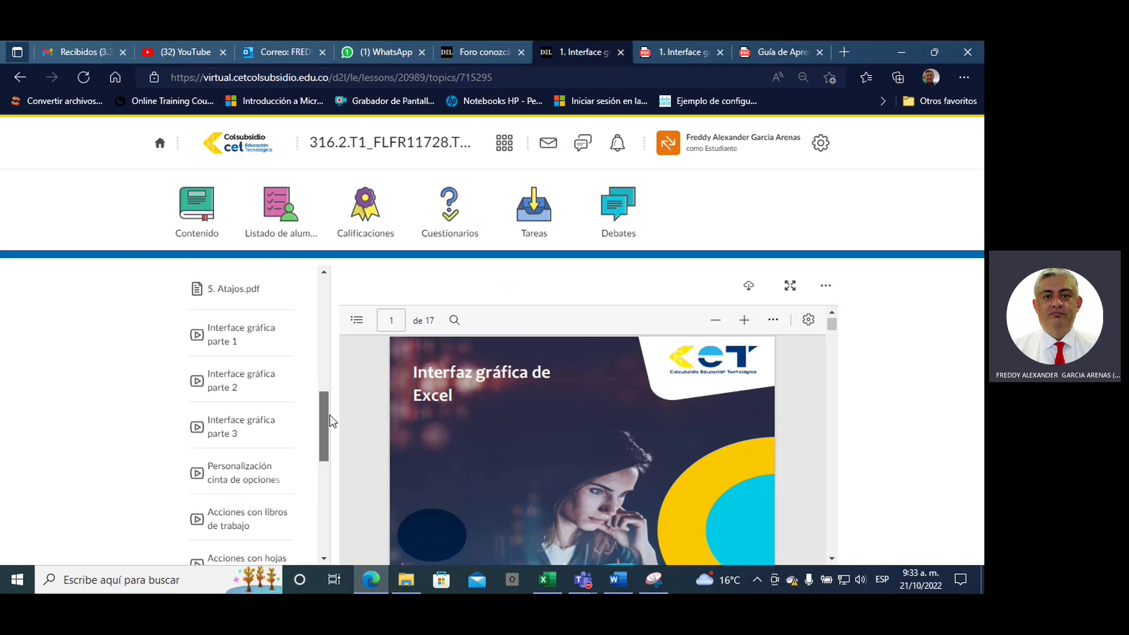
{"action": "left_click", "coordinate": [232, 340]}
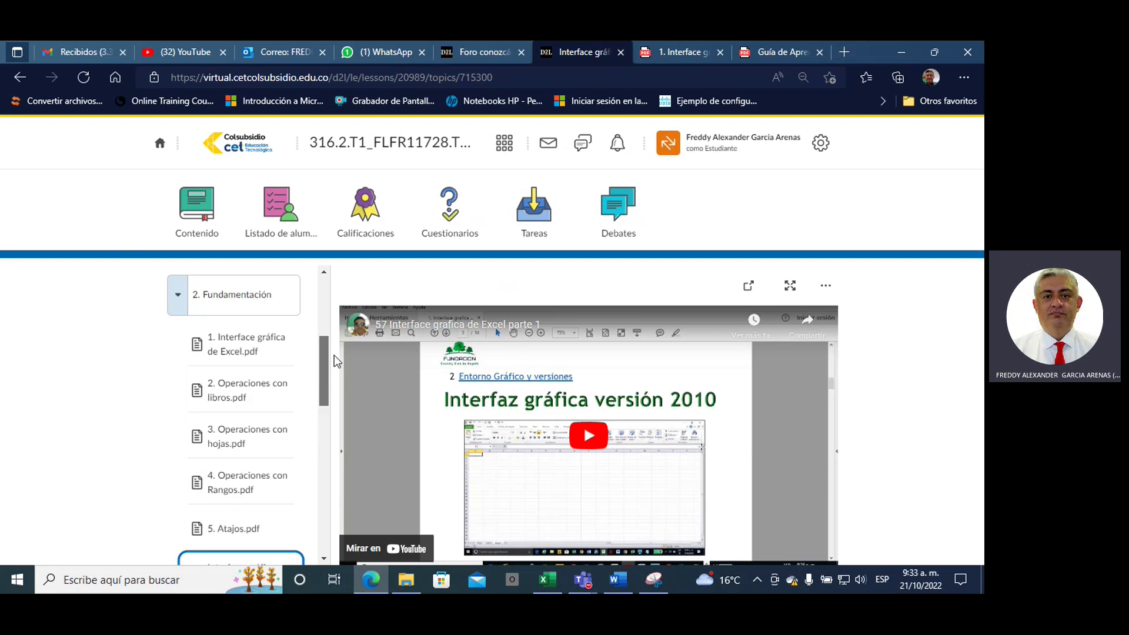
{"action": "left_click_drag", "start_coordinate": [325, 418], "coordinate": [329, 288]}
{"action": "left_click", "coordinate": [229, 310]}
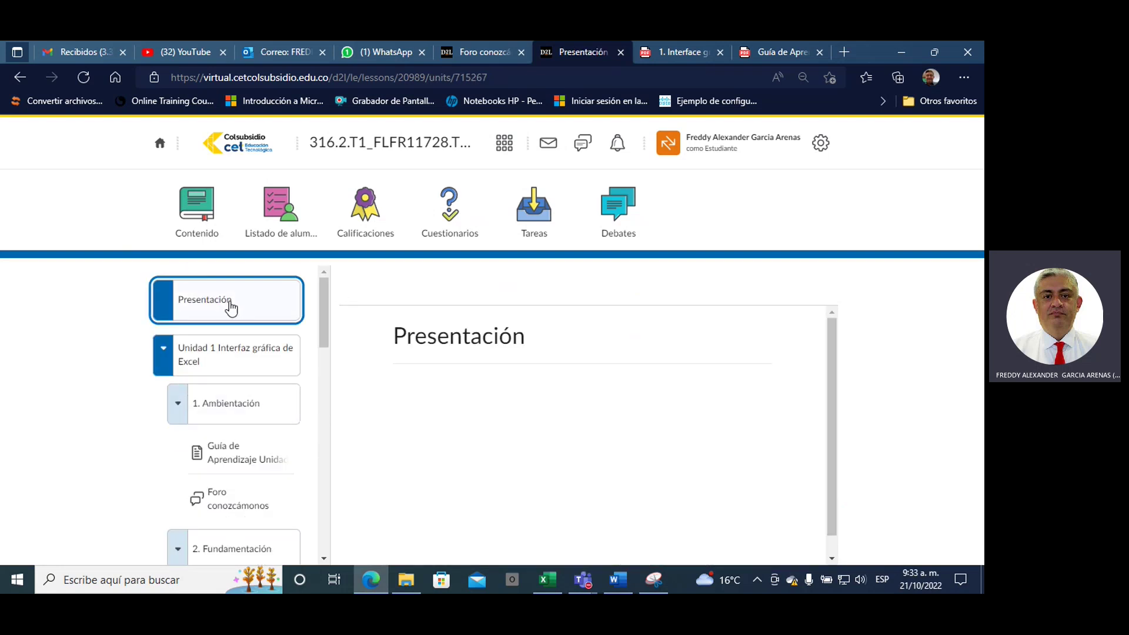
{"action": "scroll", "coordinate": [803, 356], "scroll_direction": "down", "scroll_amount": 1}
{"action": "scroll", "coordinate": [779, 363], "scroll_direction": "up", "scroll_amount": 1}
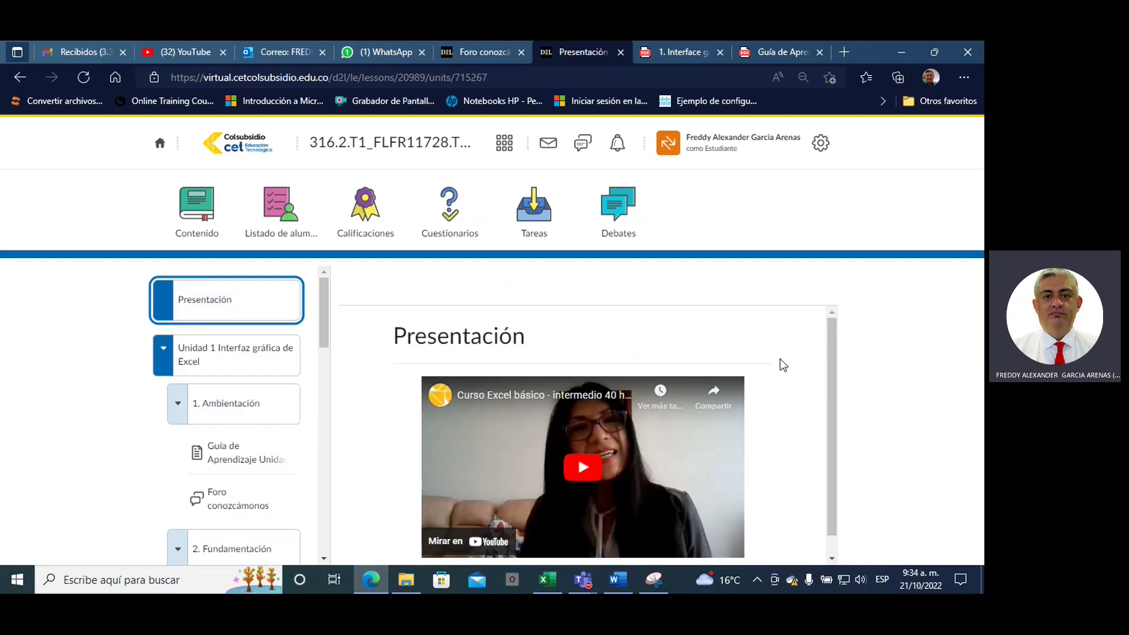
{"action": "scroll", "coordinate": [754, 393], "scroll_direction": "down", "scroll_amount": 1}
{"action": "left_click", "coordinate": [587, 584]}
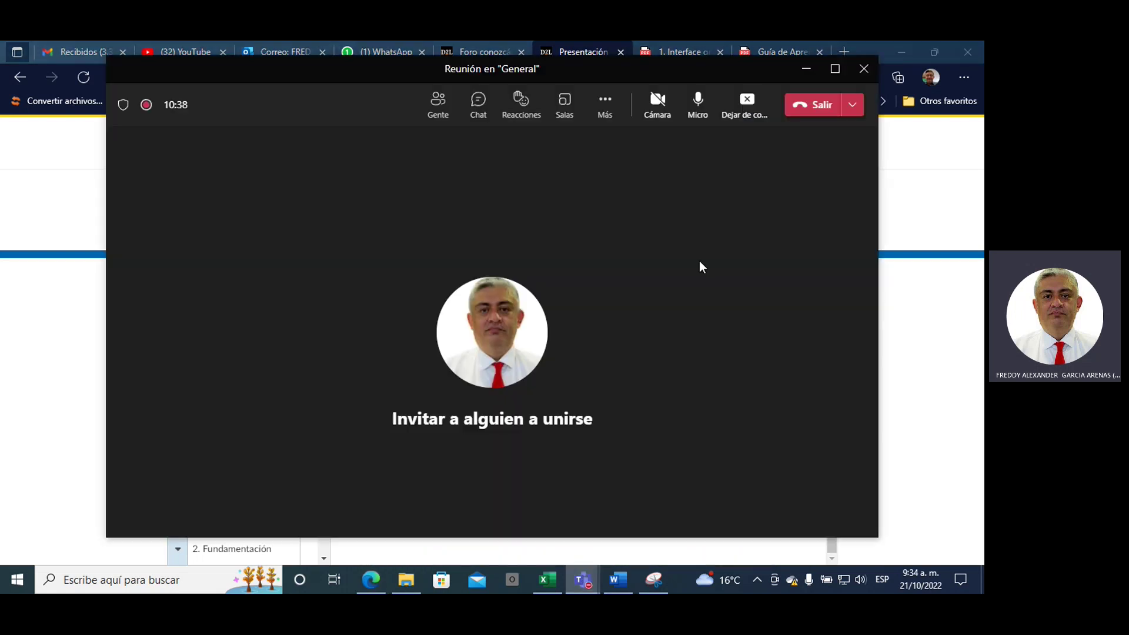
{"action": "left_click", "coordinate": [742, 114]}
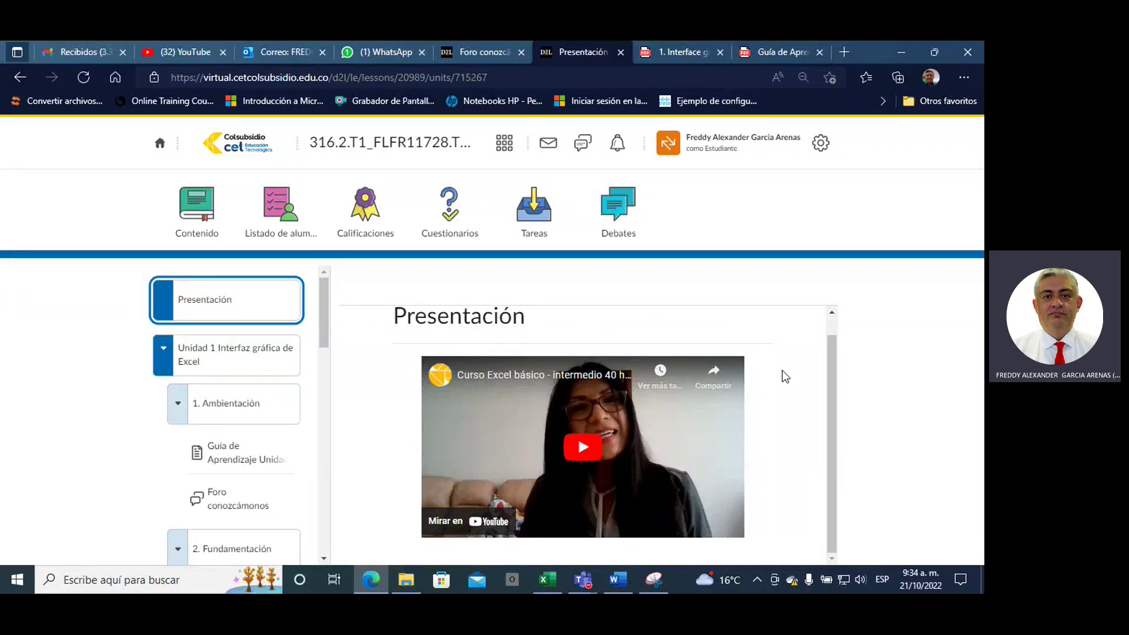
Play the intro video on YouTube, skip the ad, go full screen, and raise the volume twice.
{"action": "left_click", "coordinate": [478, 525]}
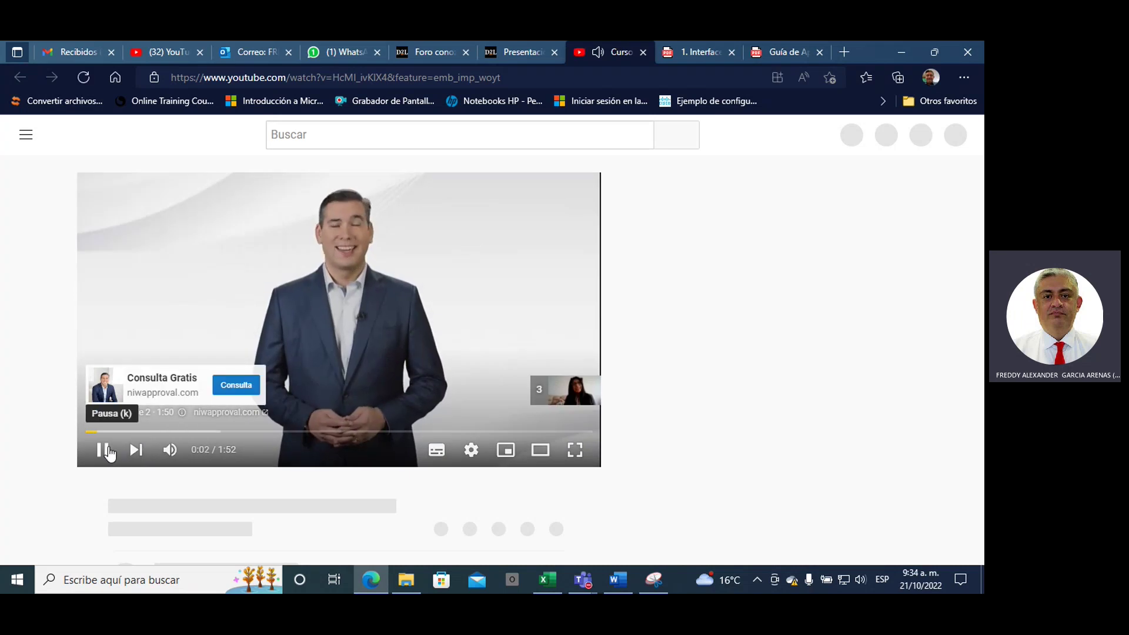
{"action": "left_click", "coordinate": [554, 397]}
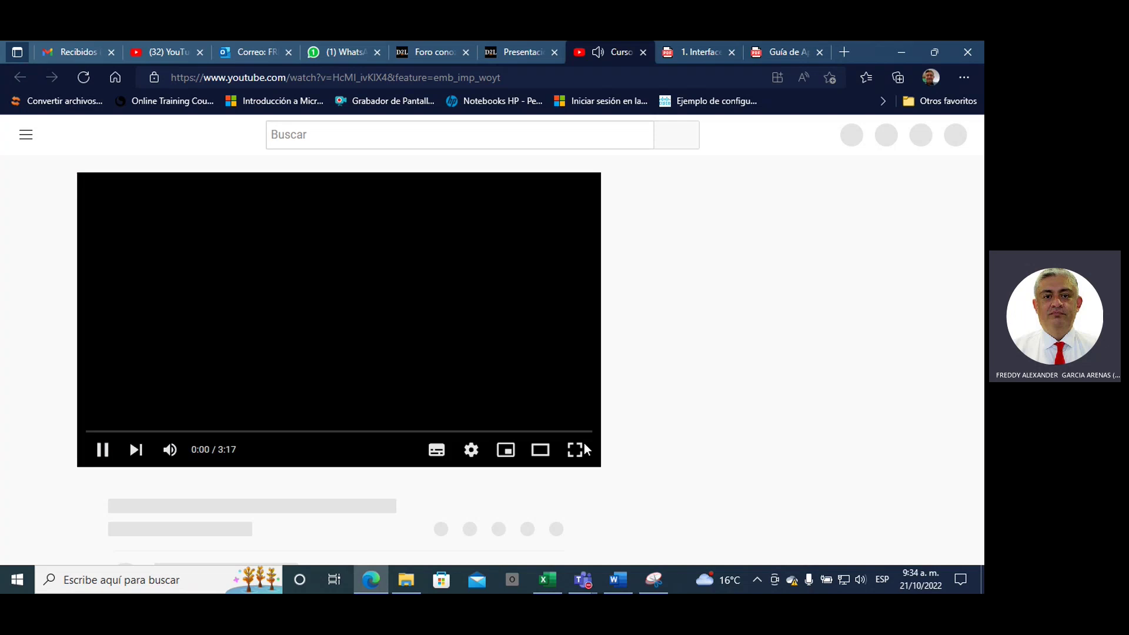
{"action": "left_click", "coordinate": [575, 450]}
{"action": "key", "text": "XF86AudioRaiseVolume"}
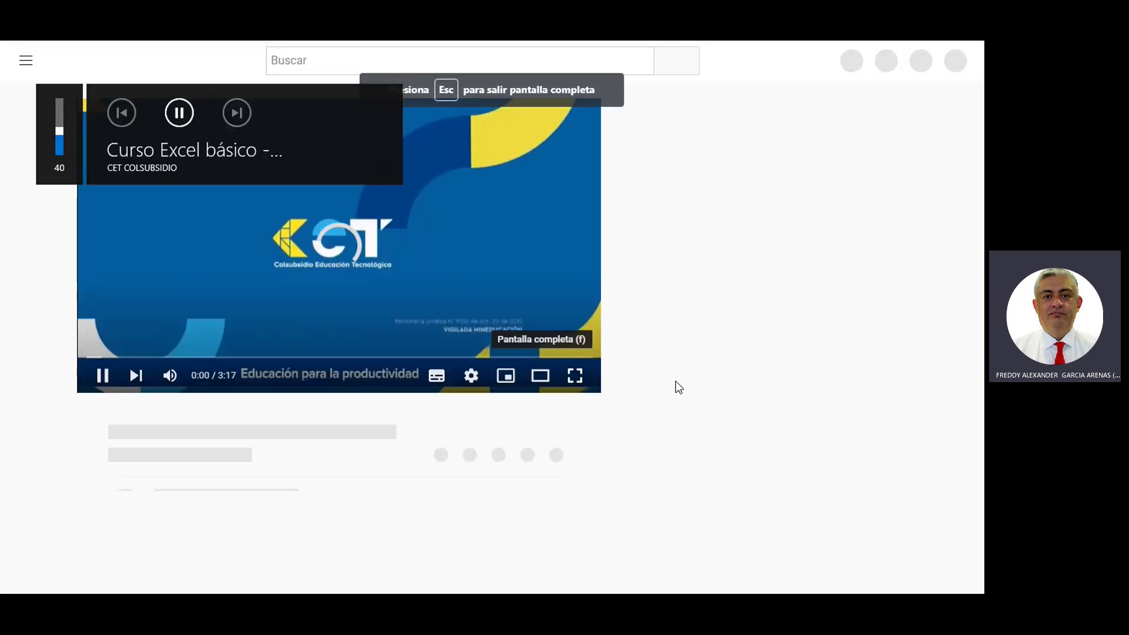
{"action": "key", "text": "XF86AudioRaiseVolume"}
{"action": "key", "text": "XF86AudioRaiseVolume"}
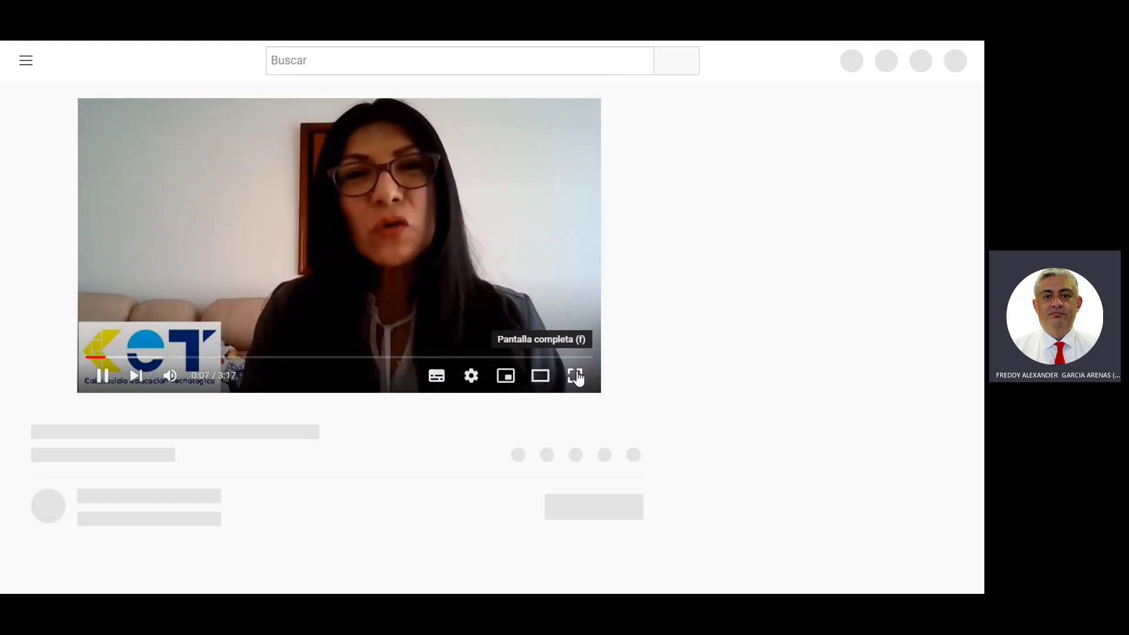
Watch the Curso Excel básico intro video full screen to 3:13, then exit full screen.
{"action": "left_click", "coordinate": [576, 376]}
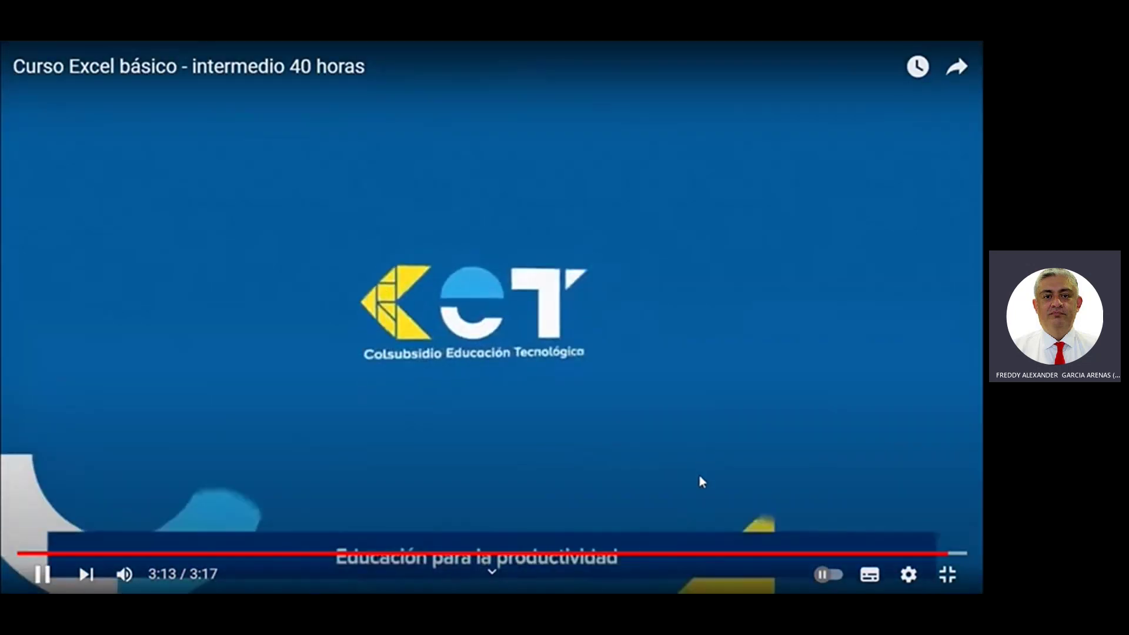
{"action": "key", "text": "Escape"}
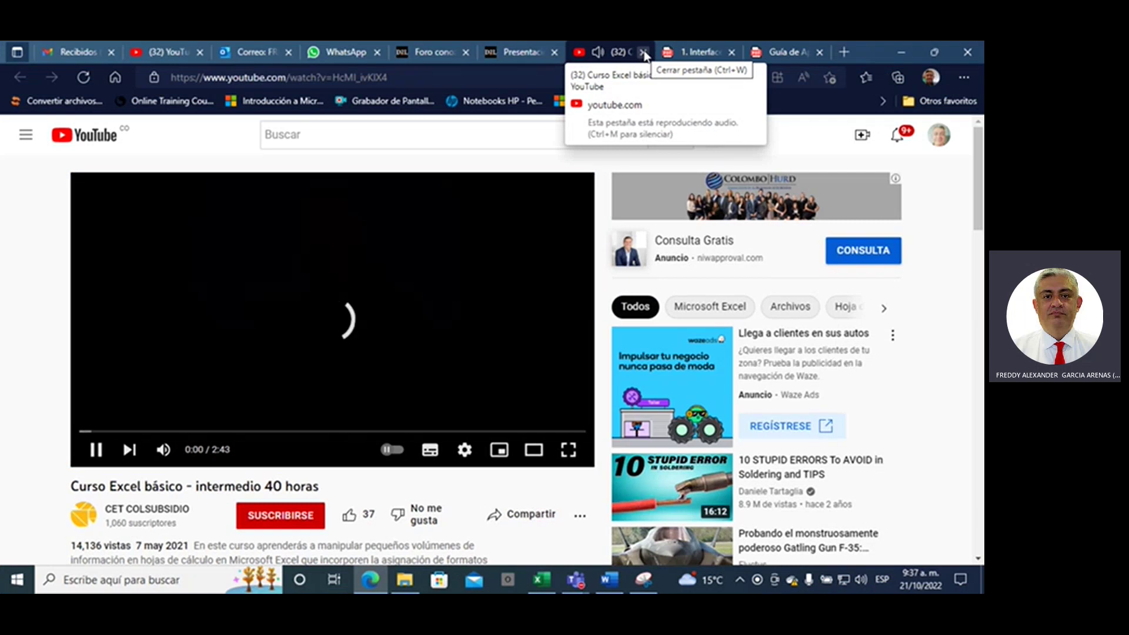
Close the YouTube tab and open Unit 1's 3. Apropiación lesson in the sidebar.
{"action": "left_click", "coordinate": [643, 53]}
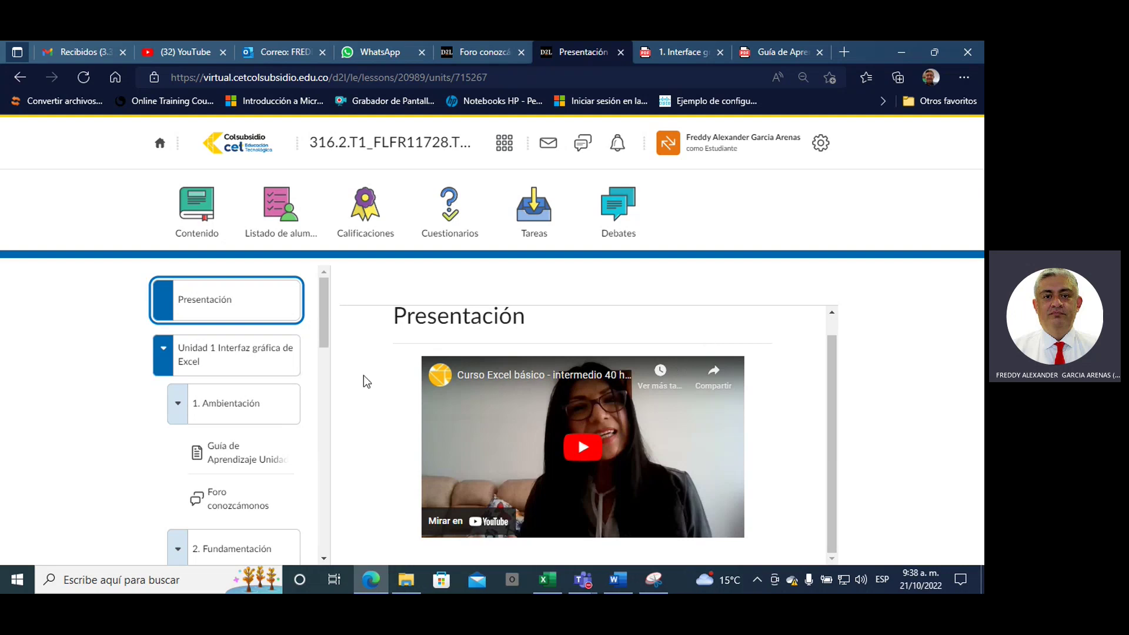
{"action": "left_click_drag", "start_coordinate": [322, 312], "coordinate": [323, 488]}
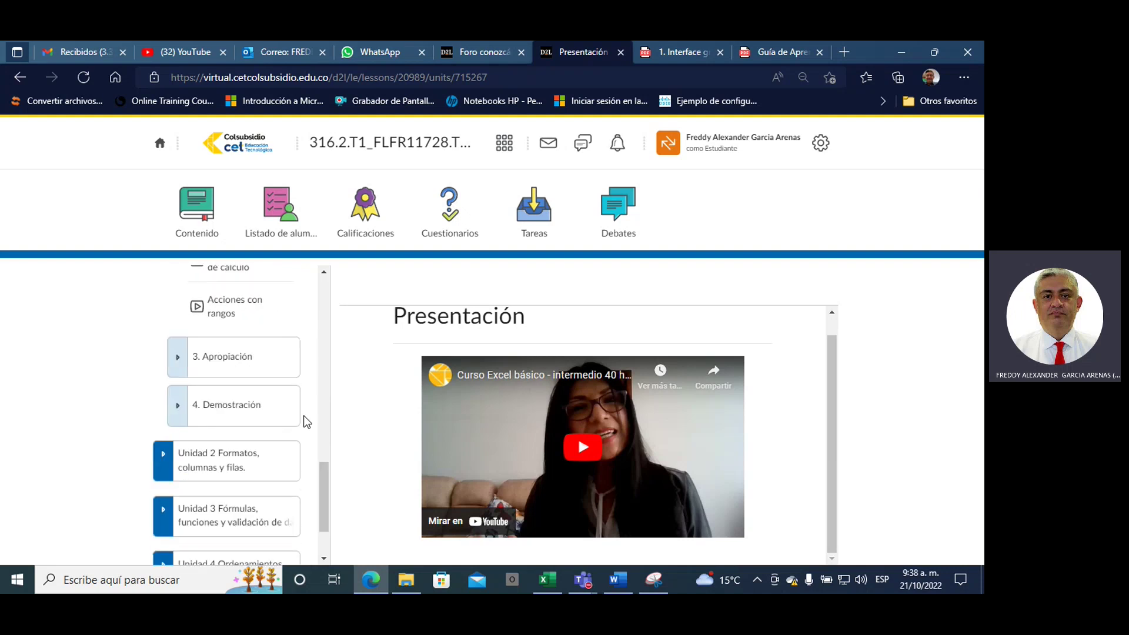
{"action": "left_click", "coordinate": [227, 360]}
{"action": "left_click_drag", "start_coordinate": [319, 452], "coordinate": [326, 474]}
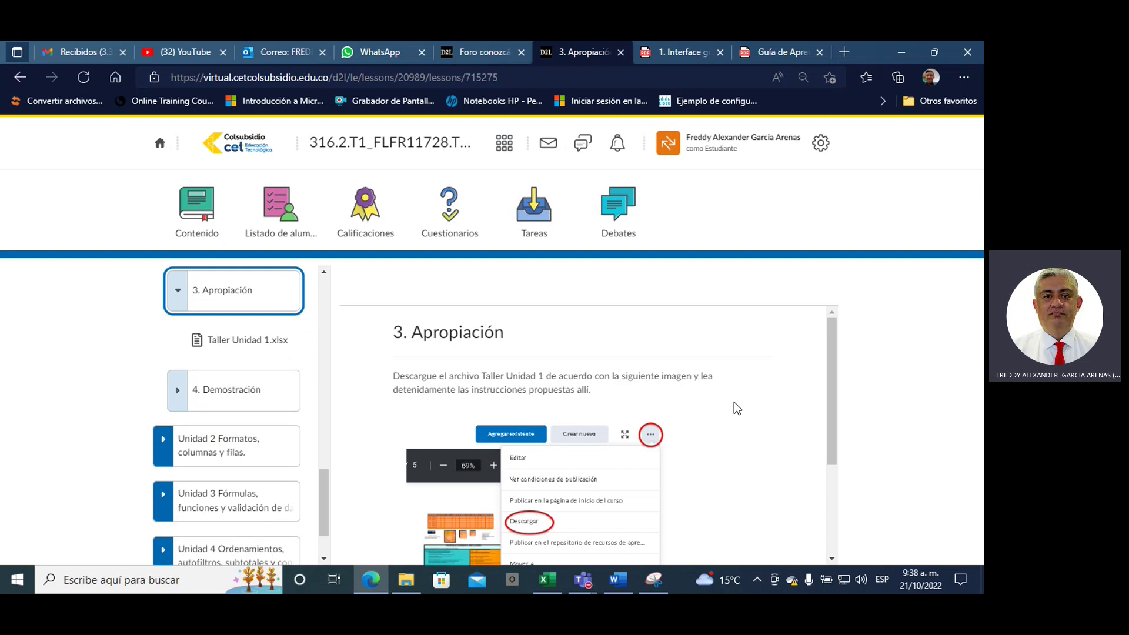
Preview Taller Unidad 1.xlsx, download it, and open the downloaded Taller Unidad 1 (5).xlsx.
{"action": "left_click", "coordinate": [246, 351]}
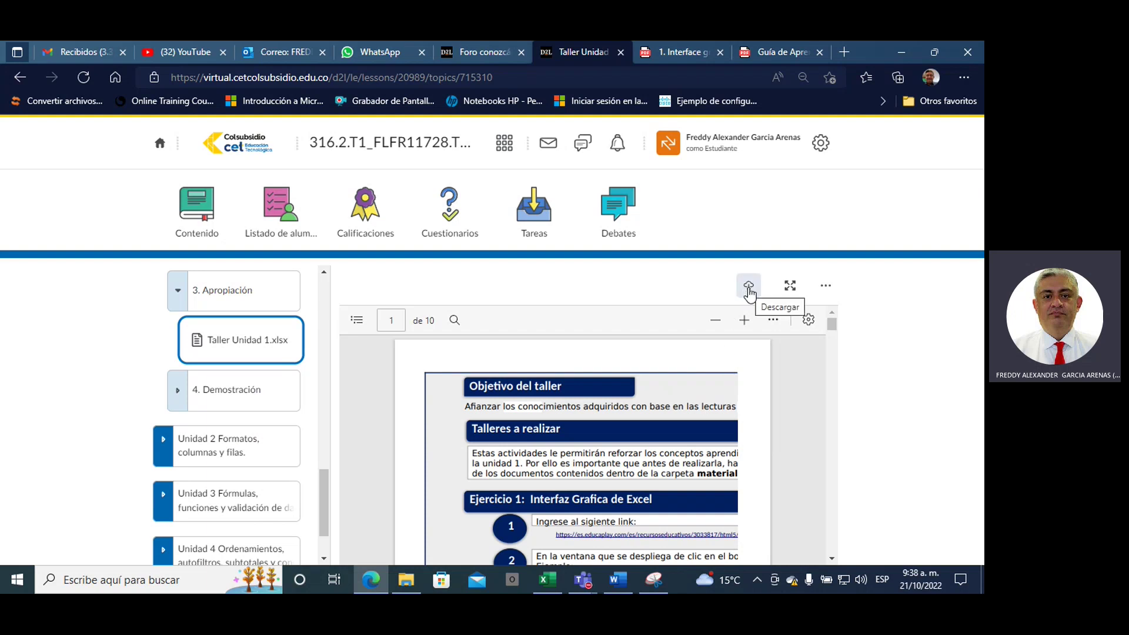
{"action": "left_click", "coordinate": [749, 288]}
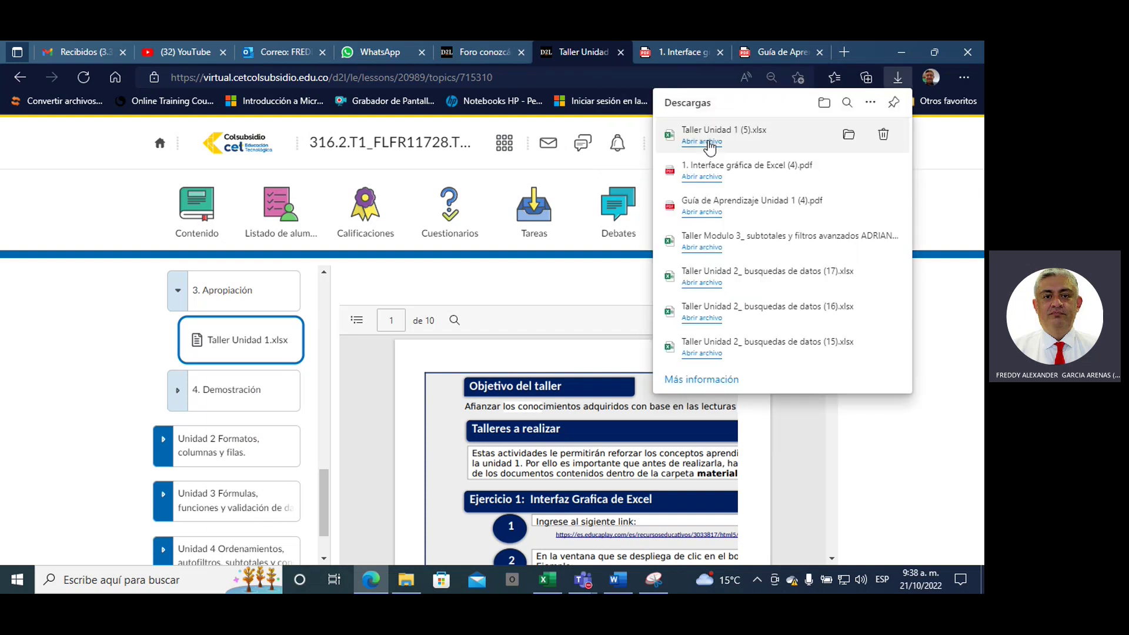
{"action": "left_click", "coordinate": [709, 143]}
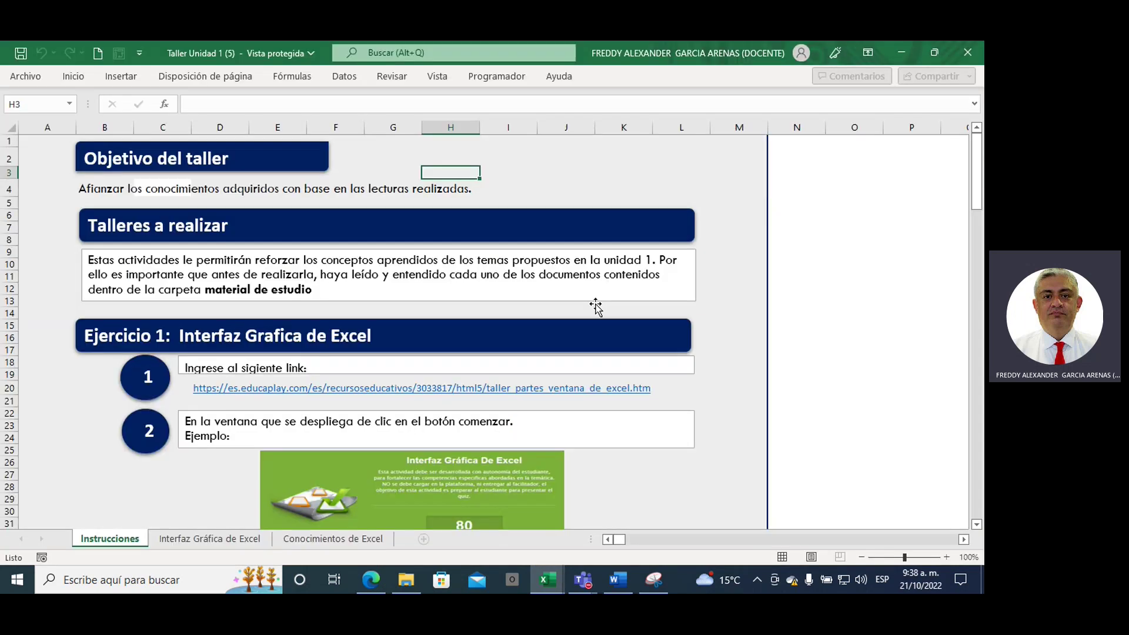
Enable editing in Taller Unidad 1, then minimize it and the cronograma workbook.
{"action": "left_click", "coordinate": [649, 104]}
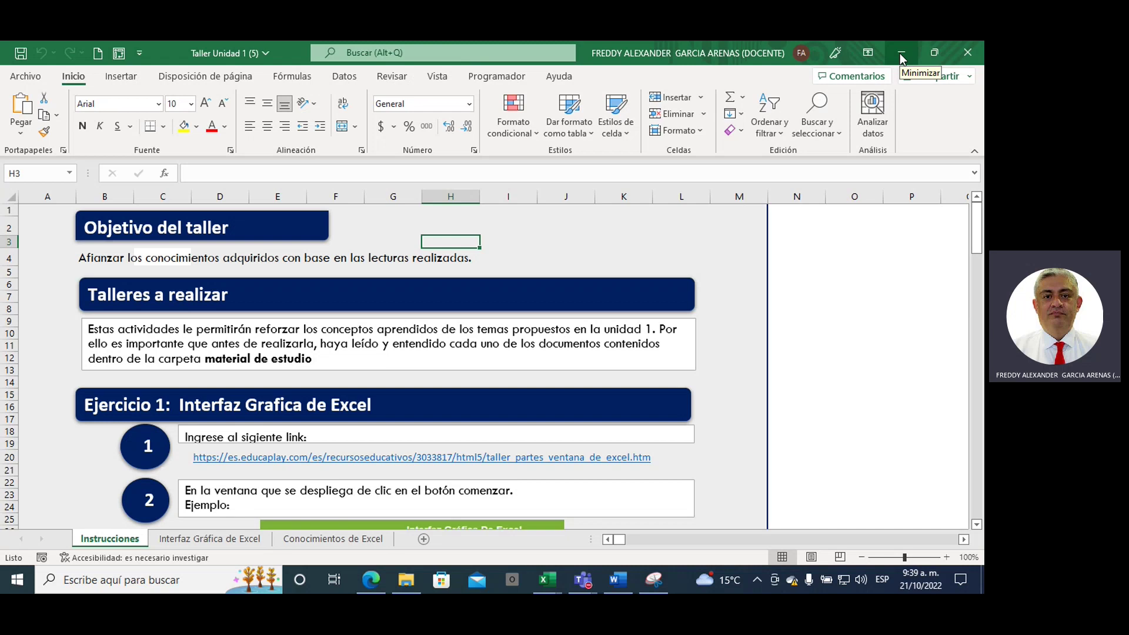
{"action": "left_click", "coordinate": [899, 53]}
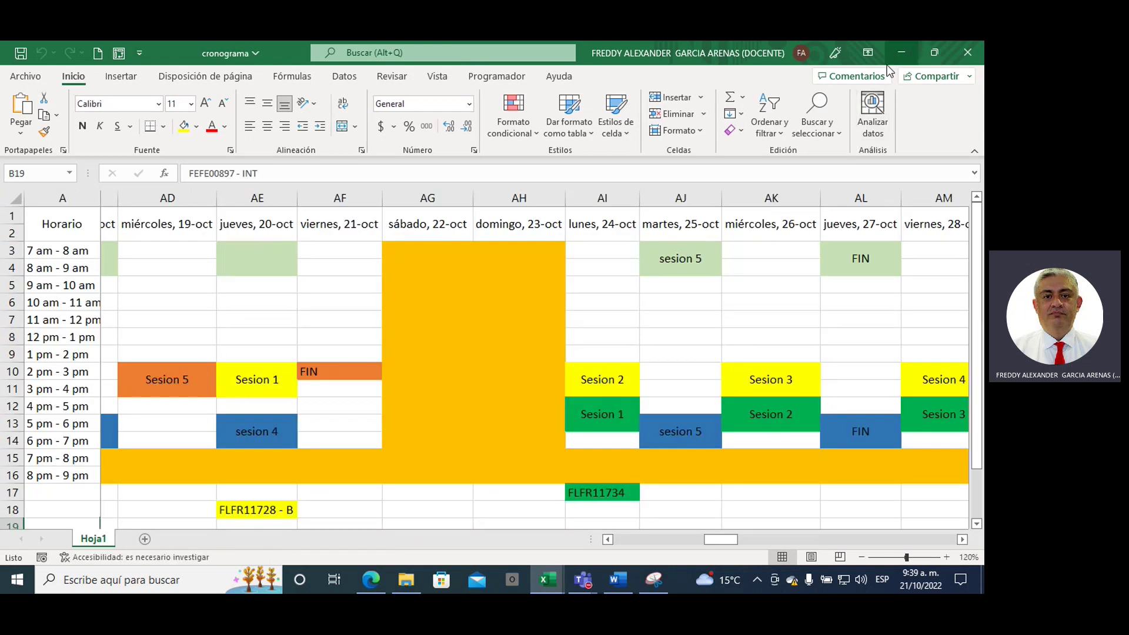
{"action": "left_click", "coordinate": [900, 54]}
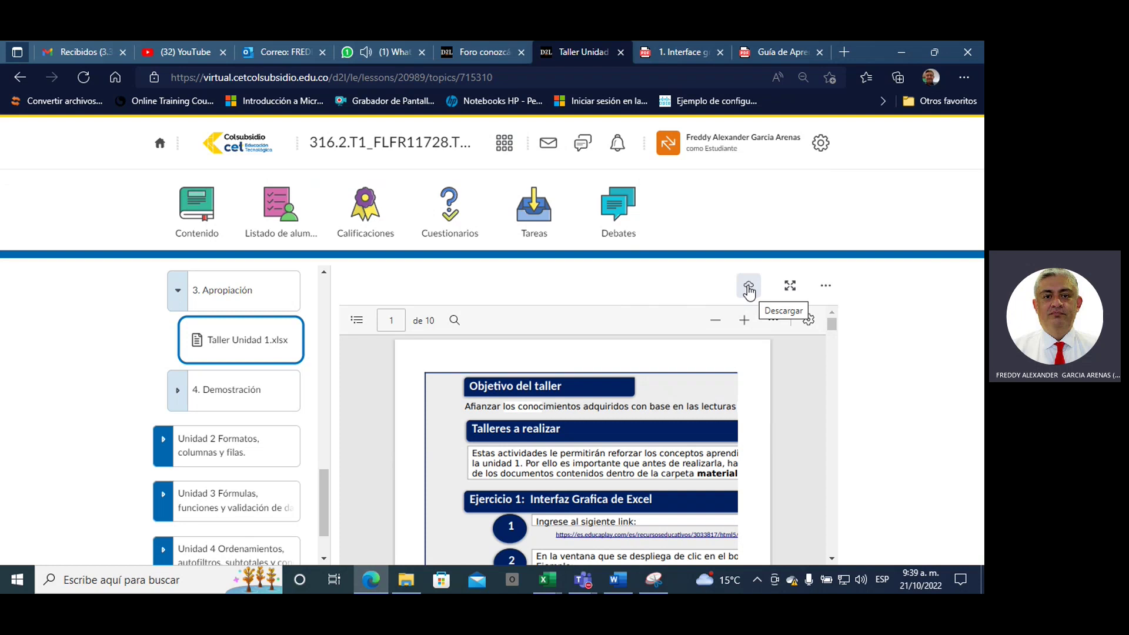
Open Unit 1's 4. Demostración lesson and close the WhatsApp browser tab.
{"action": "left_click", "coordinate": [228, 399]}
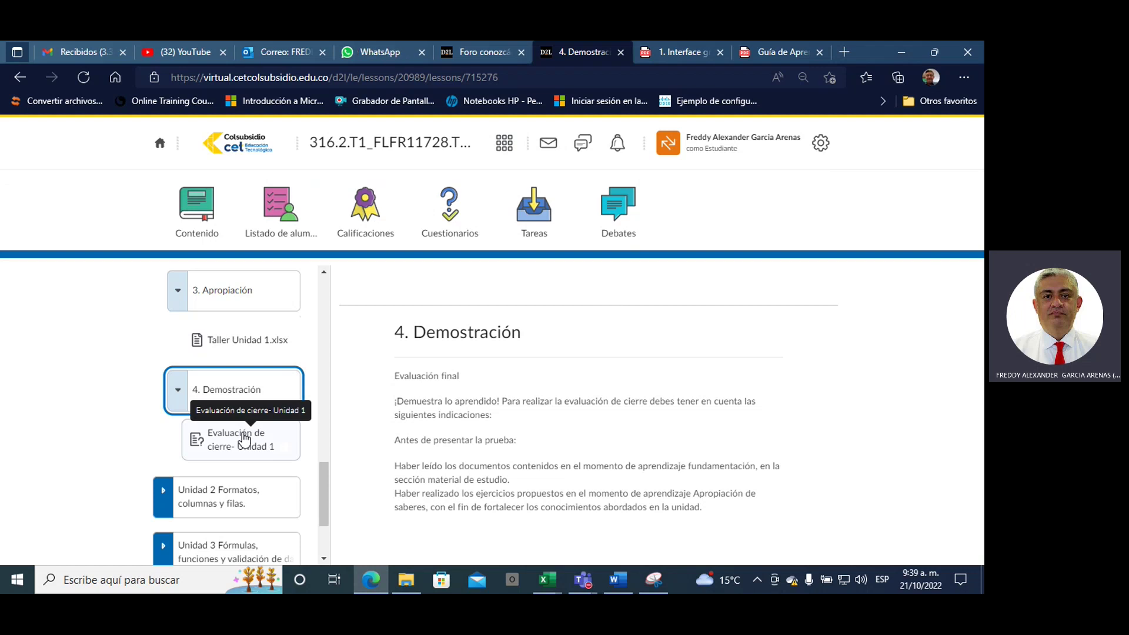
{"action": "left_click", "coordinate": [422, 52]}
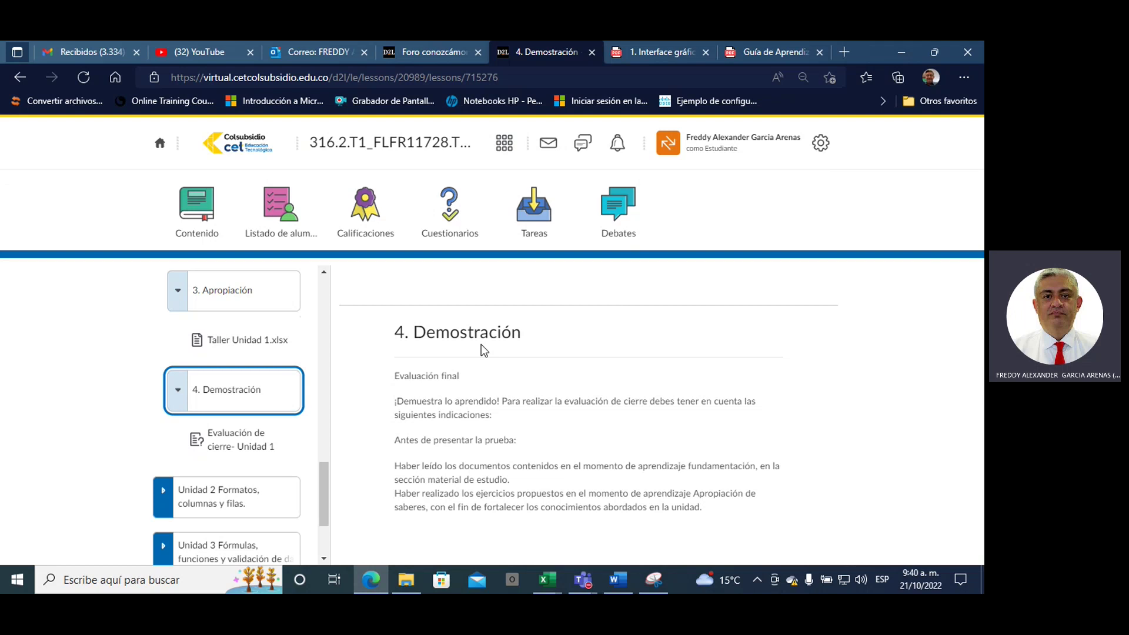
Switch to the cronograma workbook and select the weekend blocks AG3:AH15 and AN3:AO16 for 22–23 and 29–30 oct.
{"action": "left_click", "coordinate": [547, 580]}
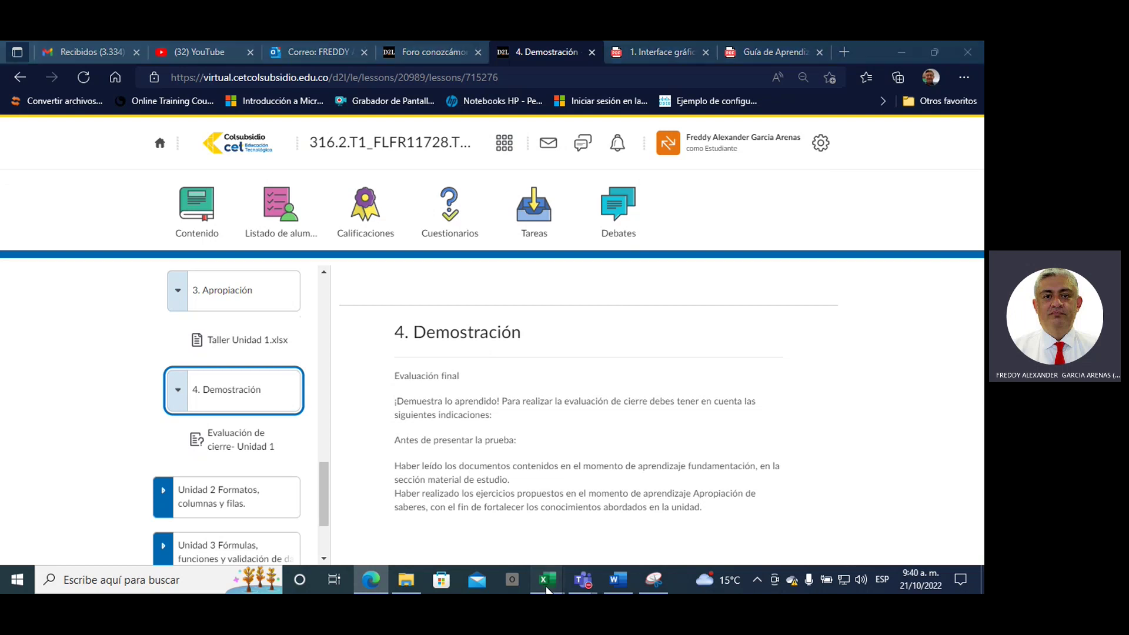
{"action": "left_click", "coordinate": [499, 540]}
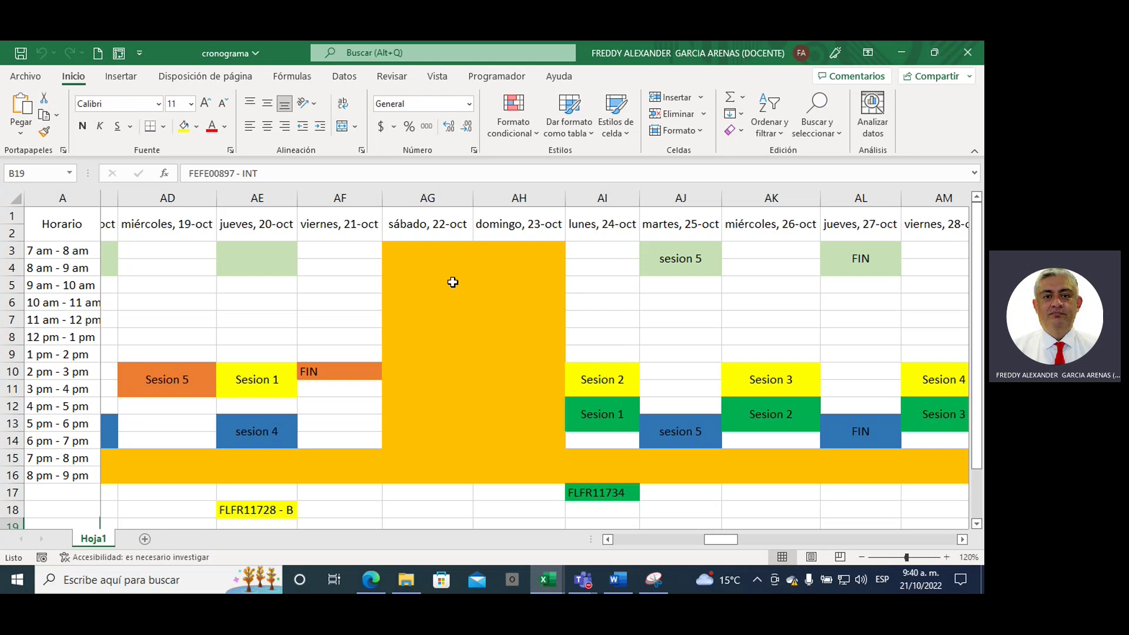
{"action": "left_click", "coordinate": [427, 252]}
{"action": "left_click_drag", "start_coordinate": [427, 252], "coordinate": [518, 459]}
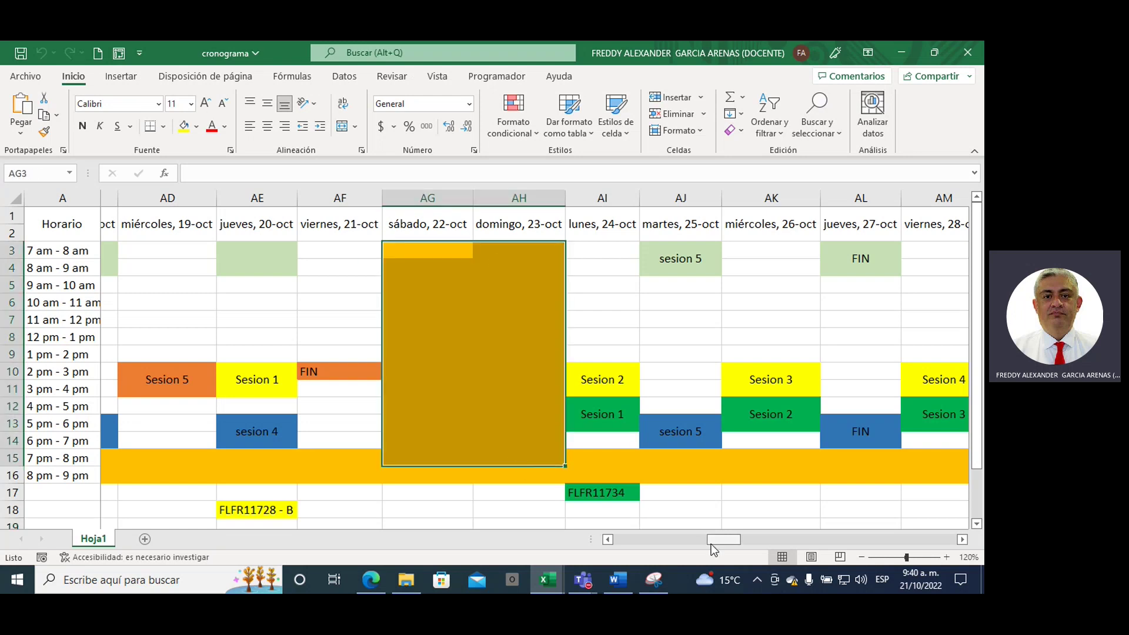
{"action": "left_click_drag", "start_coordinate": [721, 542], "coordinate": [739, 542]}
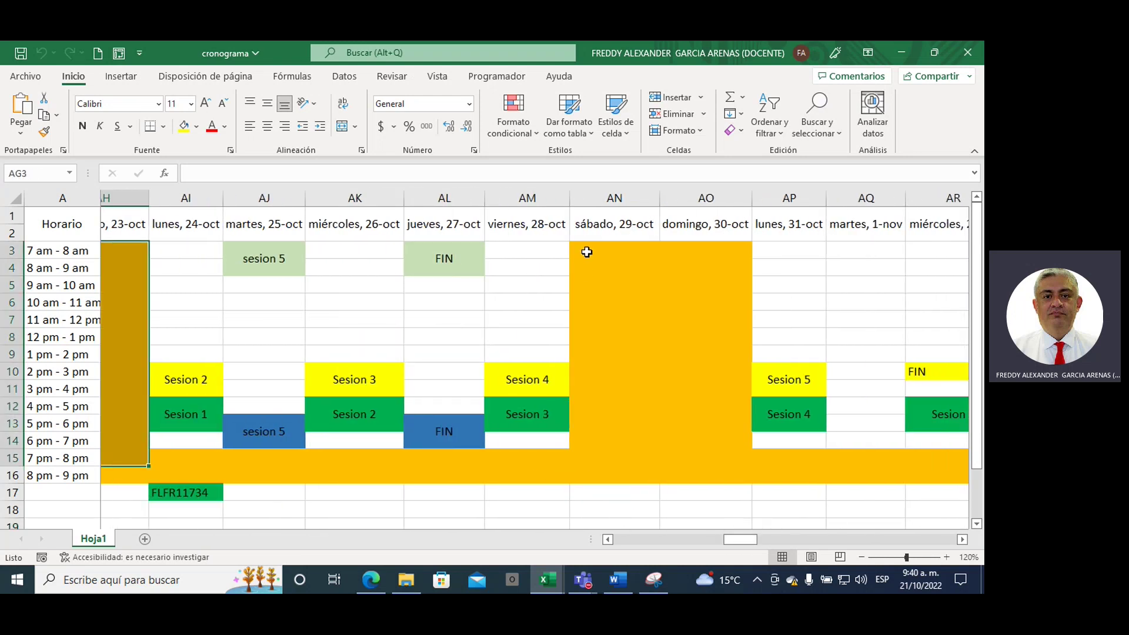
{"action": "mouse_move", "coordinate": [584, 250]}
{"action": "left_mouse_down"}
{"action": "mouse_move", "coordinate": [694, 283]}
{"action": "mouse_move", "coordinate": [702, 475]}
{"action": "left_mouse_up"}
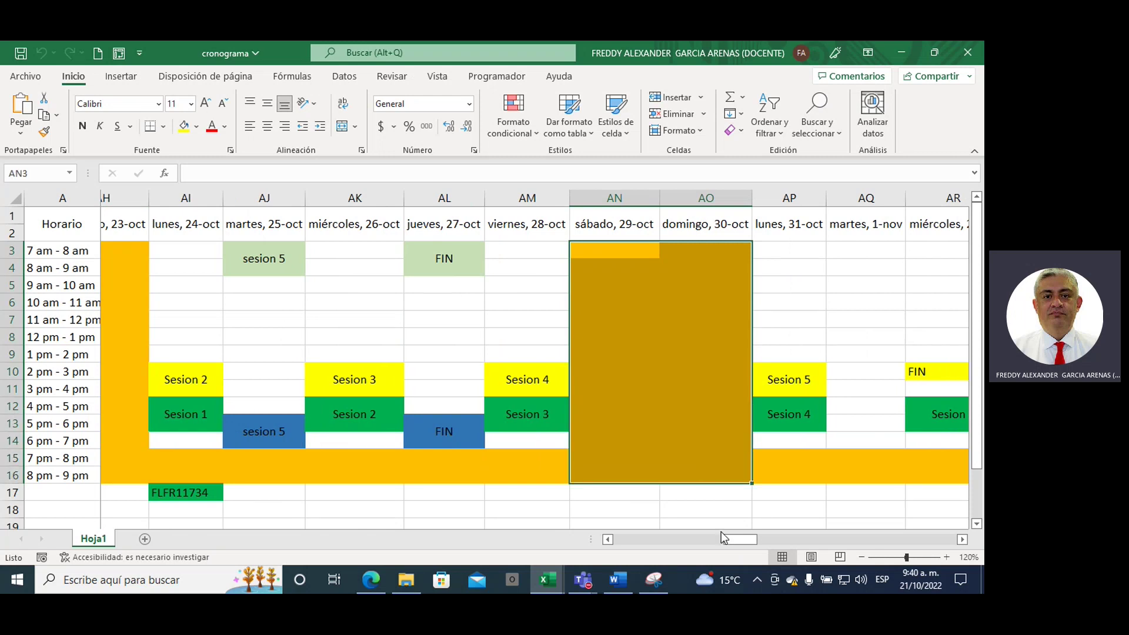
{"action": "left_click_drag", "start_coordinate": [738, 540], "coordinate": [733, 540]}
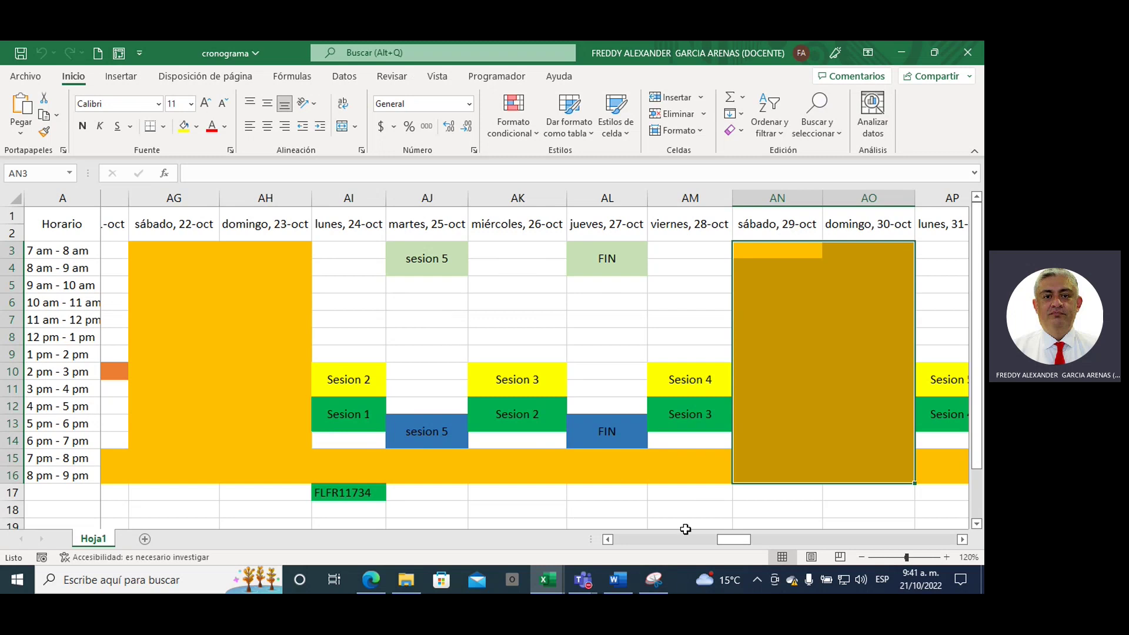
{"action": "left_click_drag", "start_coordinate": [728, 538], "coordinate": [712, 541]}
Open the Evaluación de cierre- Unidad 1 quiz summary from the course page.
{"action": "left_click", "coordinate": [373, 580]}
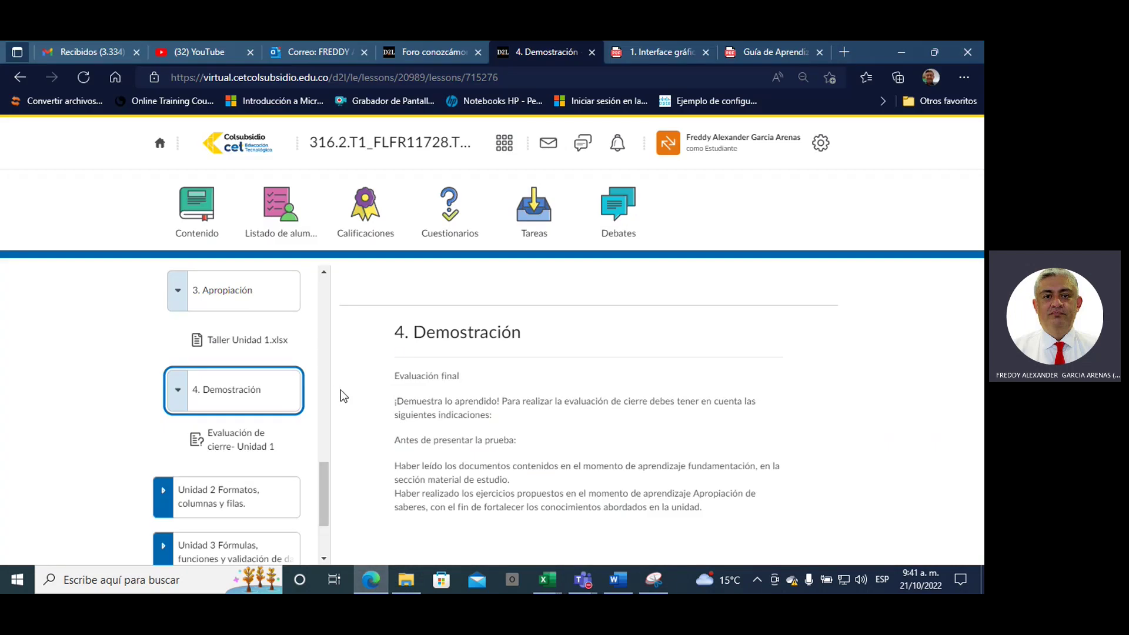
{"action": "left_click", "coordinate": [250, 440]}
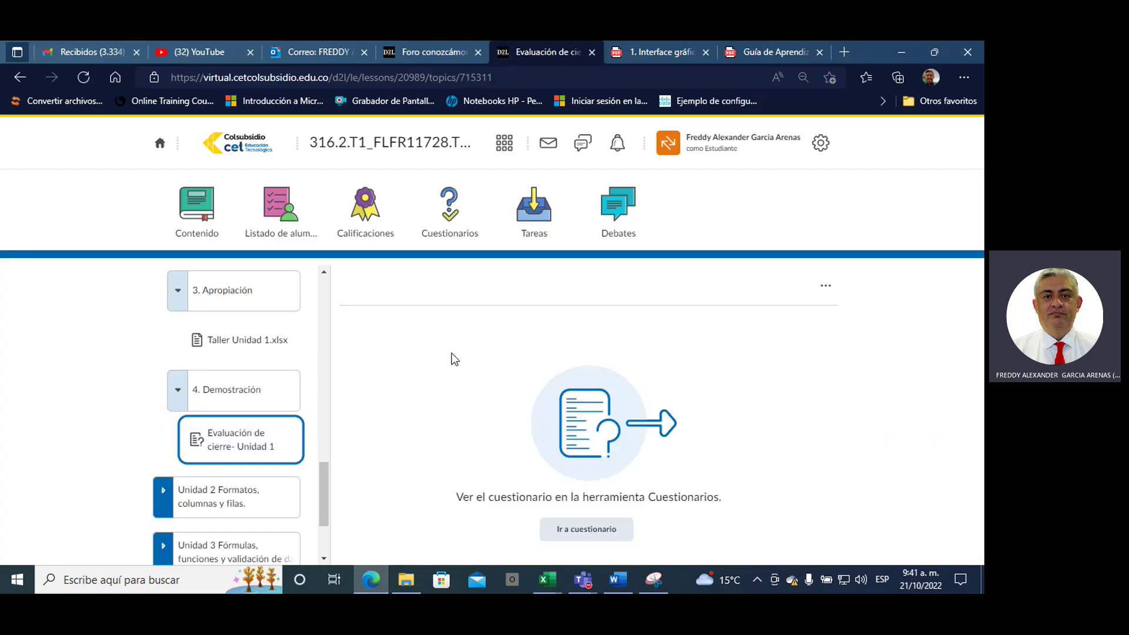
{"action": "left_click", "coordinate": [577, 529]}
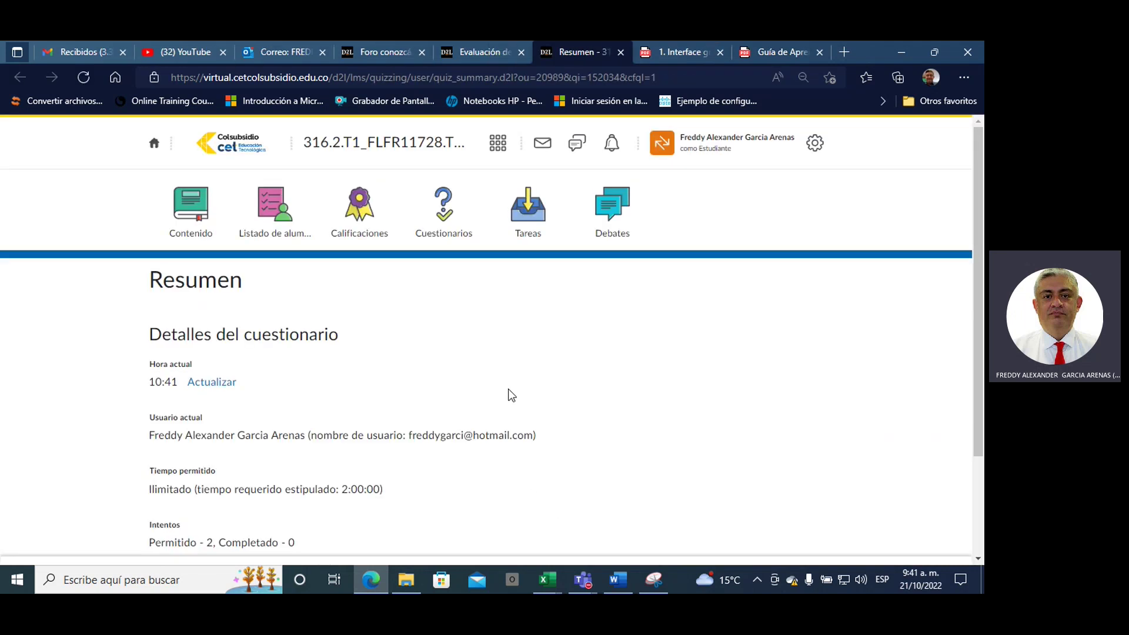
Highlight the 2 allowed attempts, the 2:00:00 suggested time and the Comenzar cuestionario note, then close the summary.
{"action": "scroll", "coordinate": [361, 367], "scroll_direction": "down", "scroll_amount": 1}
{"action": "scroll", "coordinate": [362, 367], "scroll_direction": "down", "scroll_amount": 2}
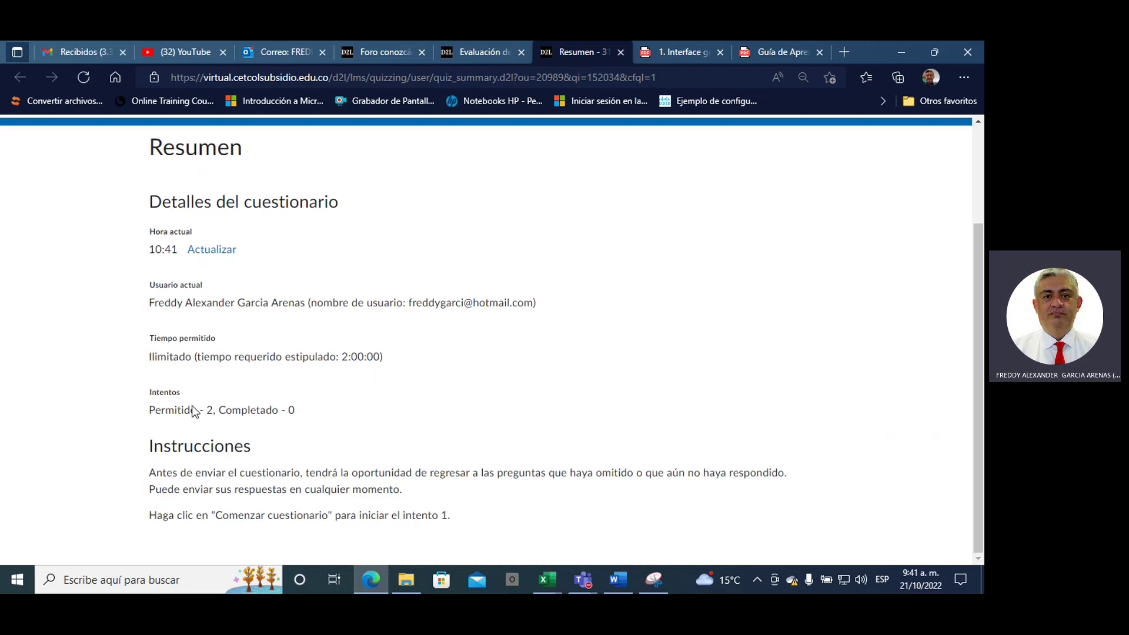
{"action": "left_click_drag", "start_coordinate": [151, 409], "coordinate": [196, 414]}
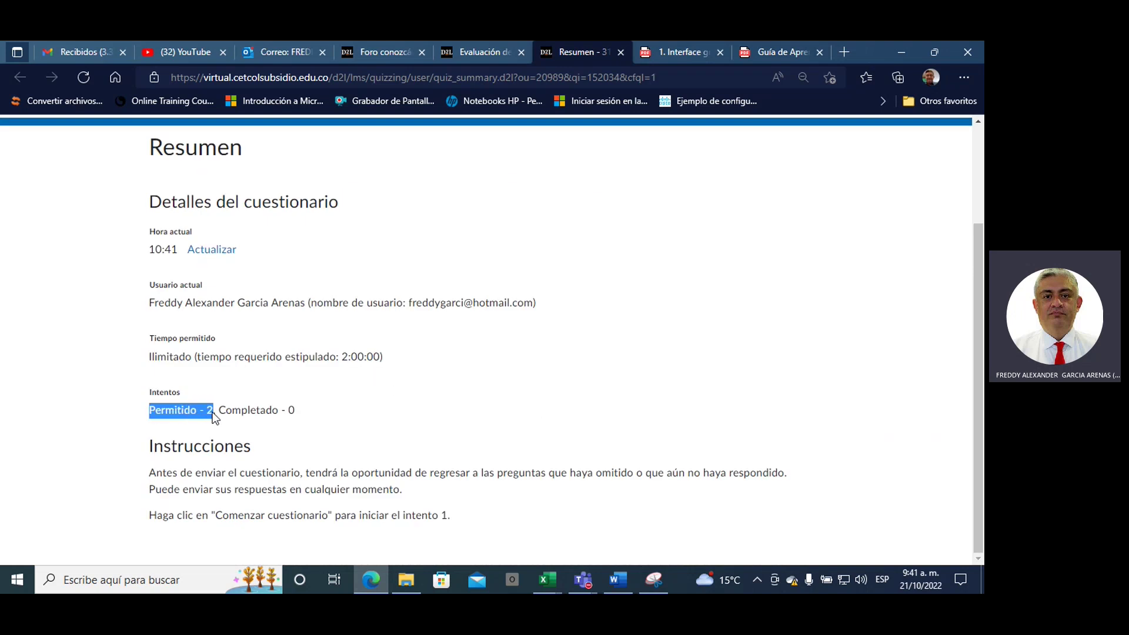
{"action": "left_click_drag", "start_coordinate": [342, 357], "coordinate": [383, 360]}
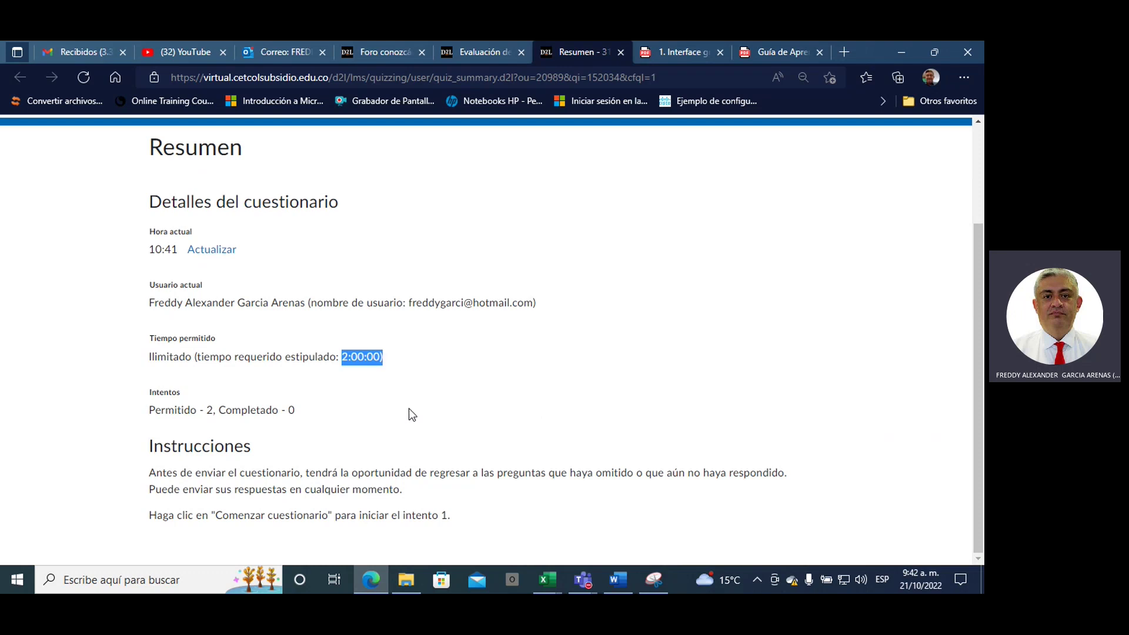
{"action": "left_click_drag", "start_coordinate": [216, 517], "coordinate": [324, 524]}
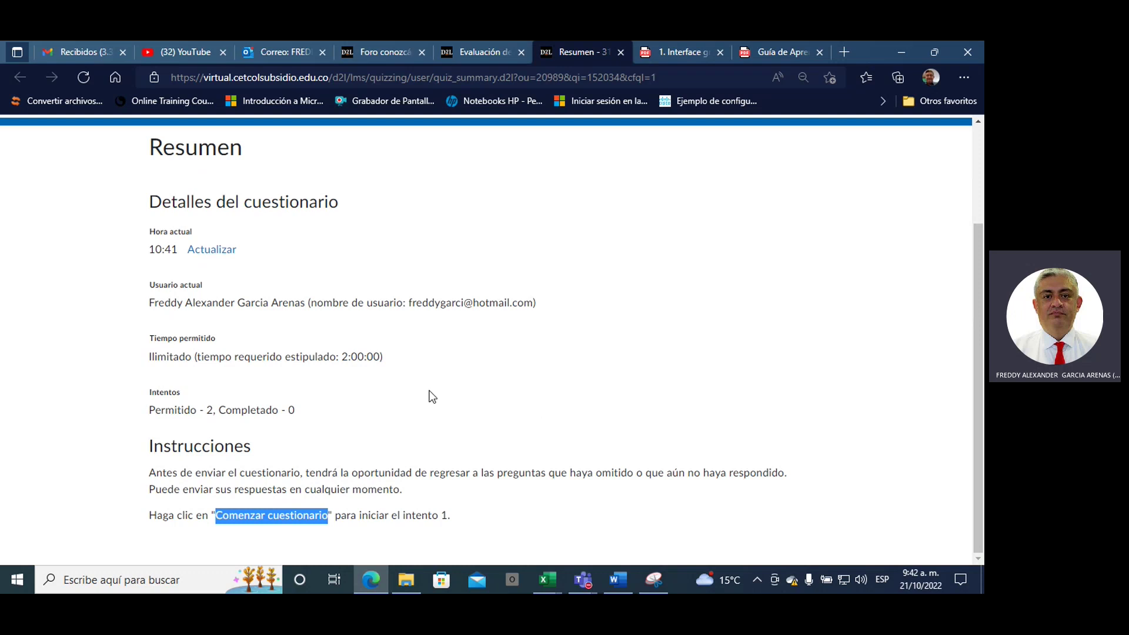
{"action": "left_click", "coordinate": [620, 53]}
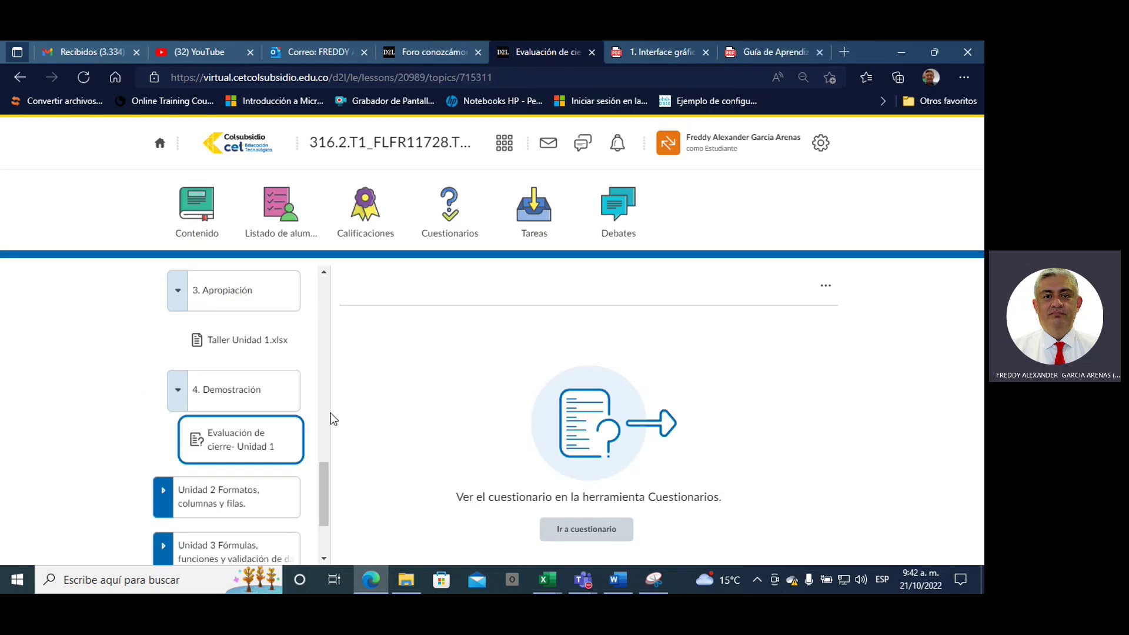
Browse the Unidad 1 Interfaz gráfica de Excel page and its 1. Ambientación lesson in the sidebar.
{"action": "left_click_drag", "start_coordinate": [326, 480], "coordinate": [328, 294]}
{"action": "left_click", "coordinate": [165, 353]}
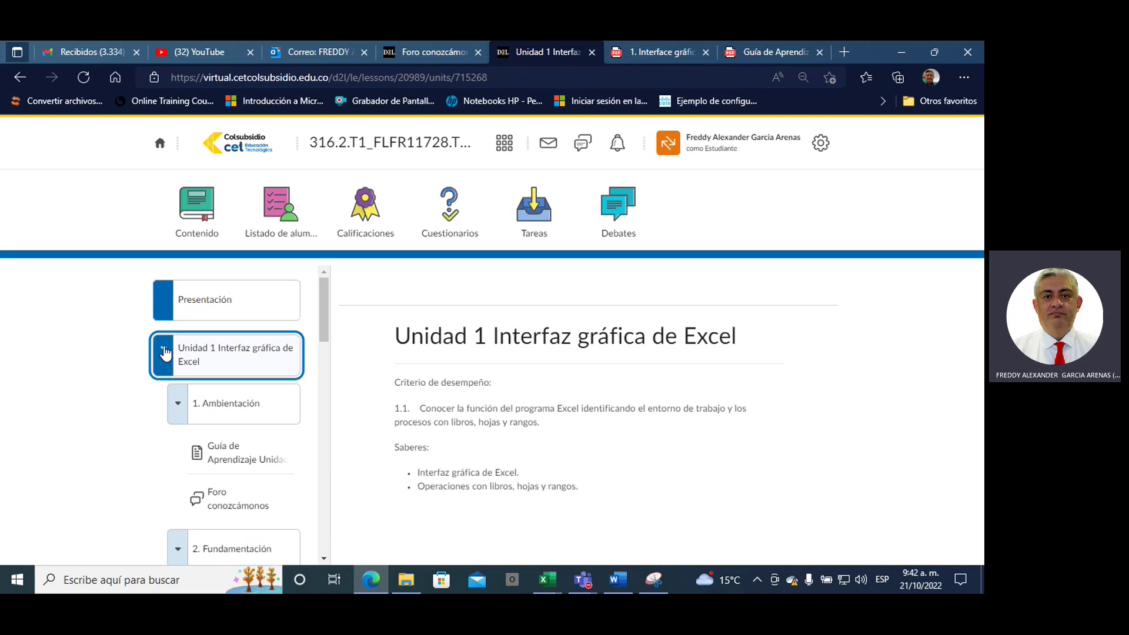
{"action": "left_click", "coordinate": [164, 356]}
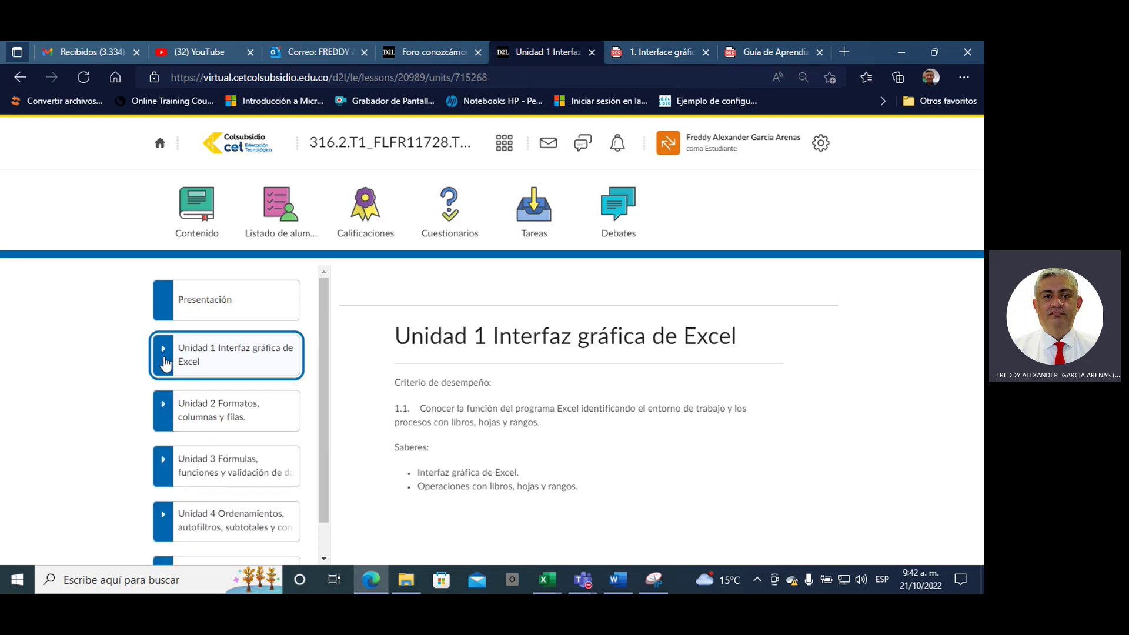
{"action": "left_click", "coordinate": [229, 360]}
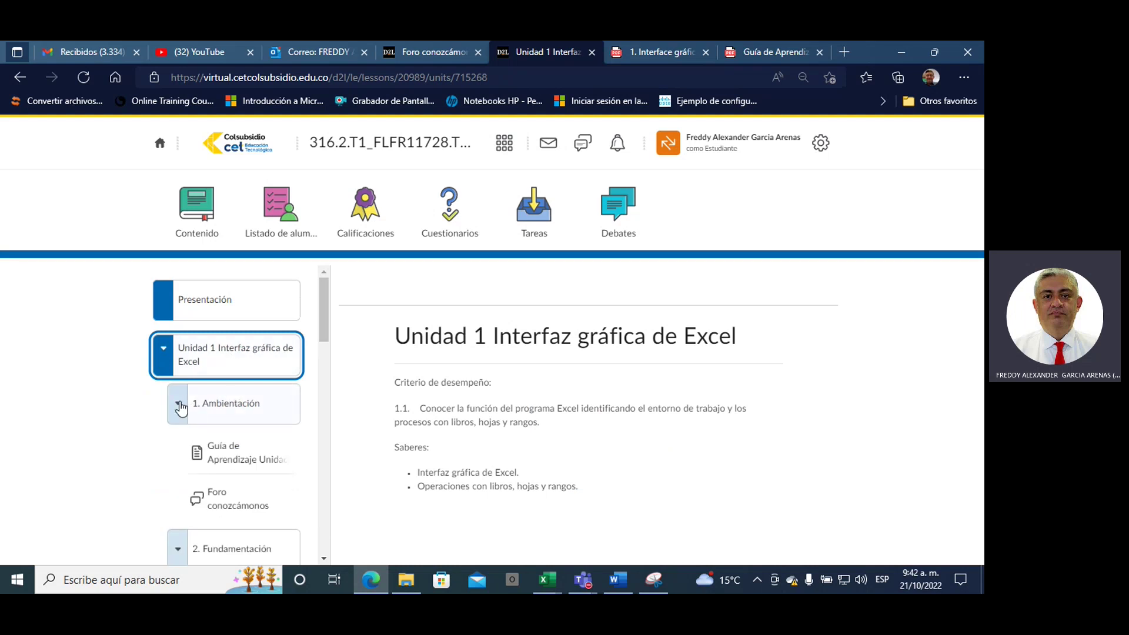
{"action": "left_click", "coordinate": [234, 403]}
{"action": "left_click", "coordinate": [178, 360]}
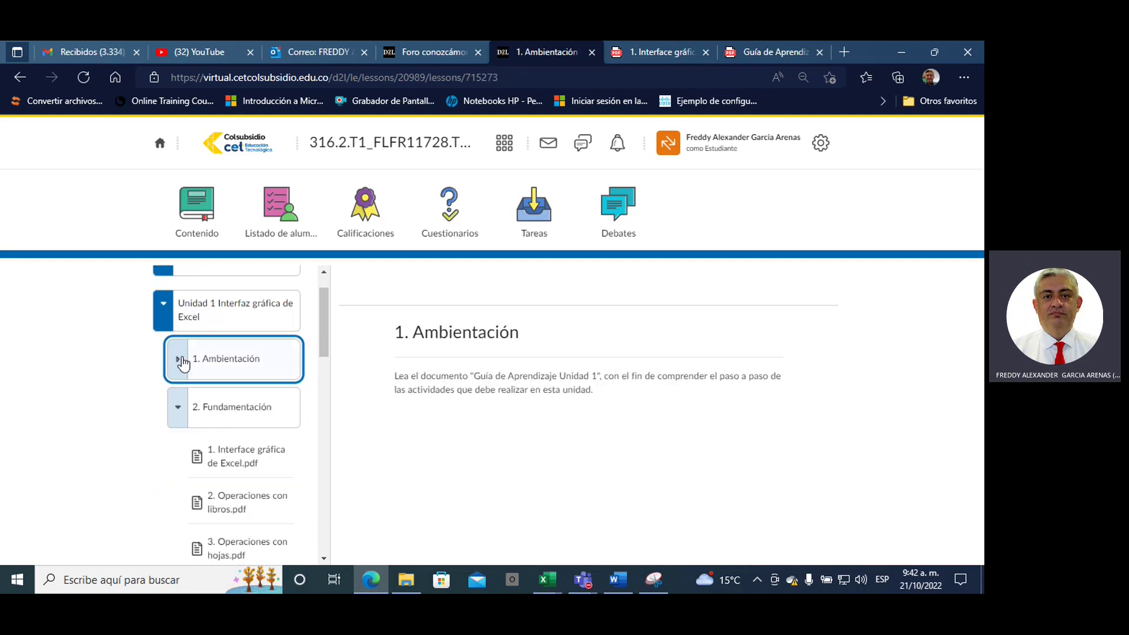
Move through 2. Fundamentación to the 3. Apropiación lesson with its Taller Unidad 1 download instructions.
{"action": "left_click", "coordinate": [180, 415]}
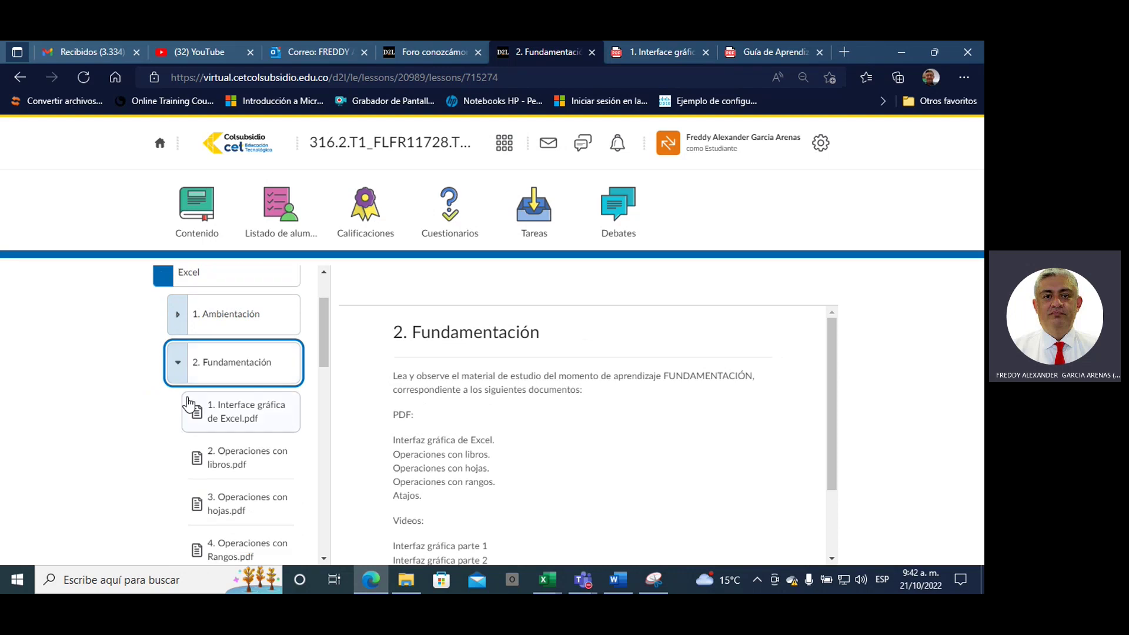
{"action": "left_click", "coordinate": [178, 371]}
{"action": "left_click", "coordinate": [180, 421]}
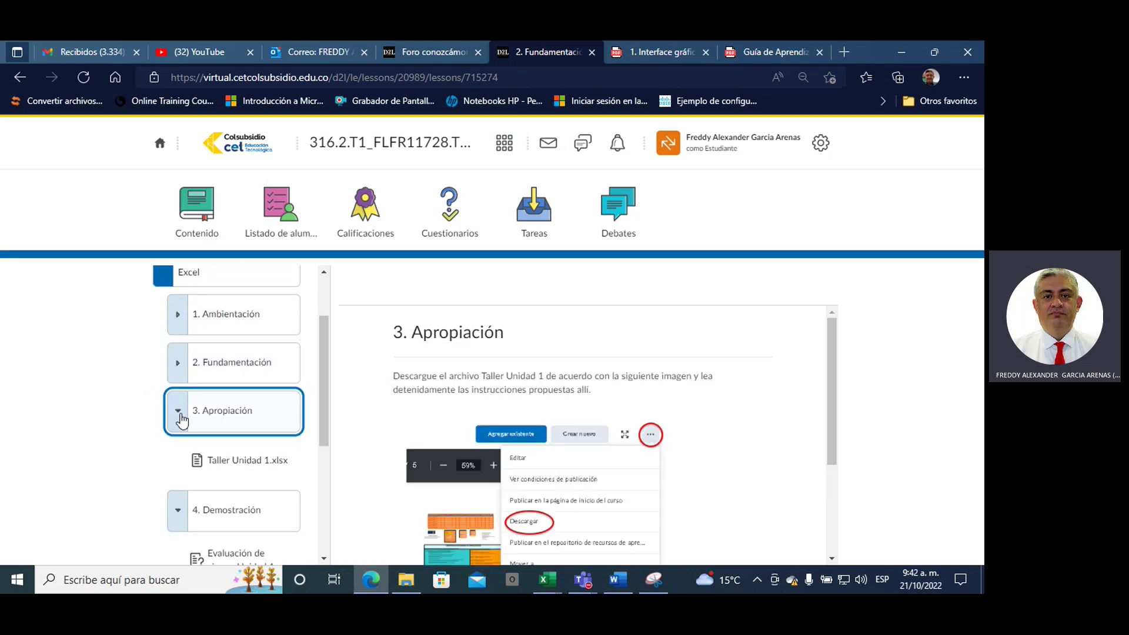
{"action": "left_click", "coordinate": [179, 411]}
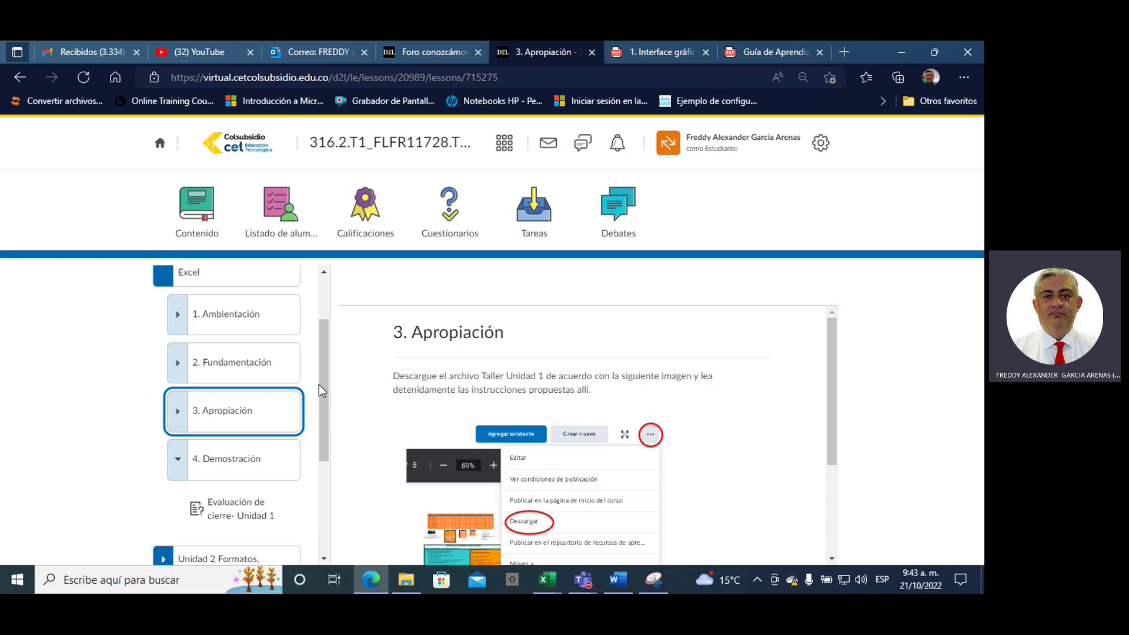
{"action": "left_click_drag", "start_coordinate": [323, 382], "coordinate": [322, 321]}
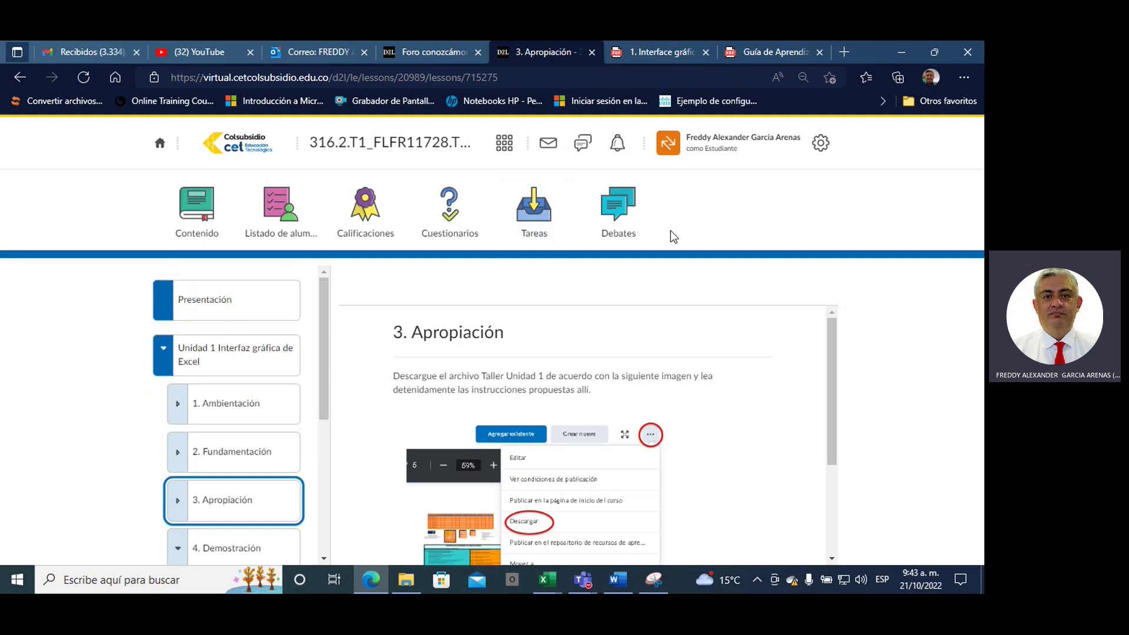
Navigate to Cursos tecnicos CET colsubsidio > Excel basico FLFR11728 > unidad 1 folder.
{"action": "left_click", "coordinate": [413, 581]}
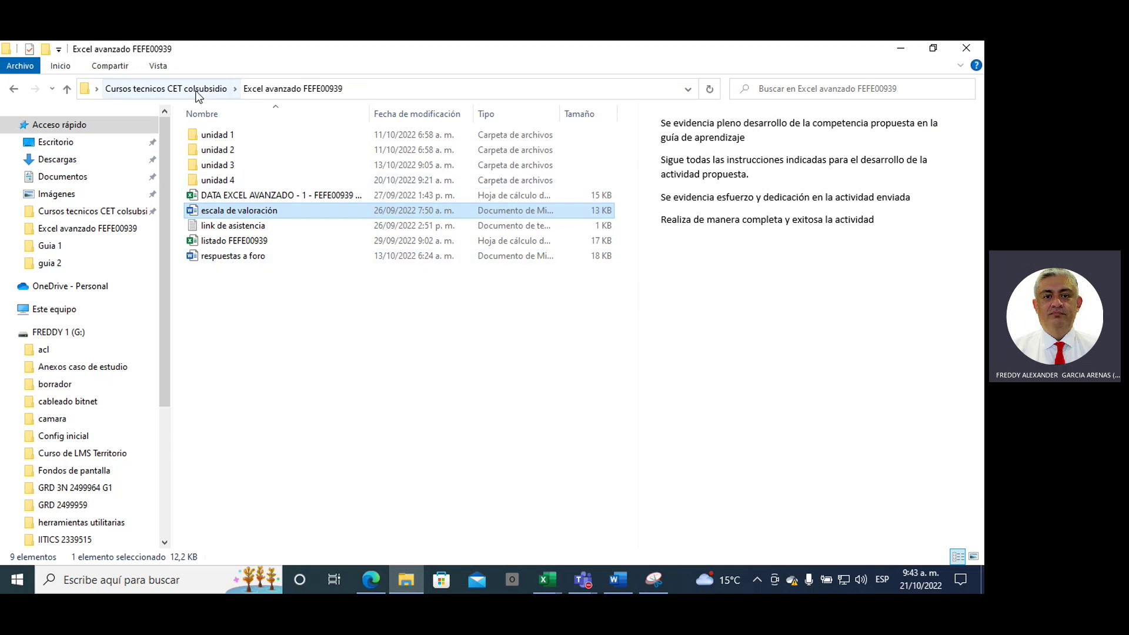
{"action": "left_click", "coordinate": [166, 89]}
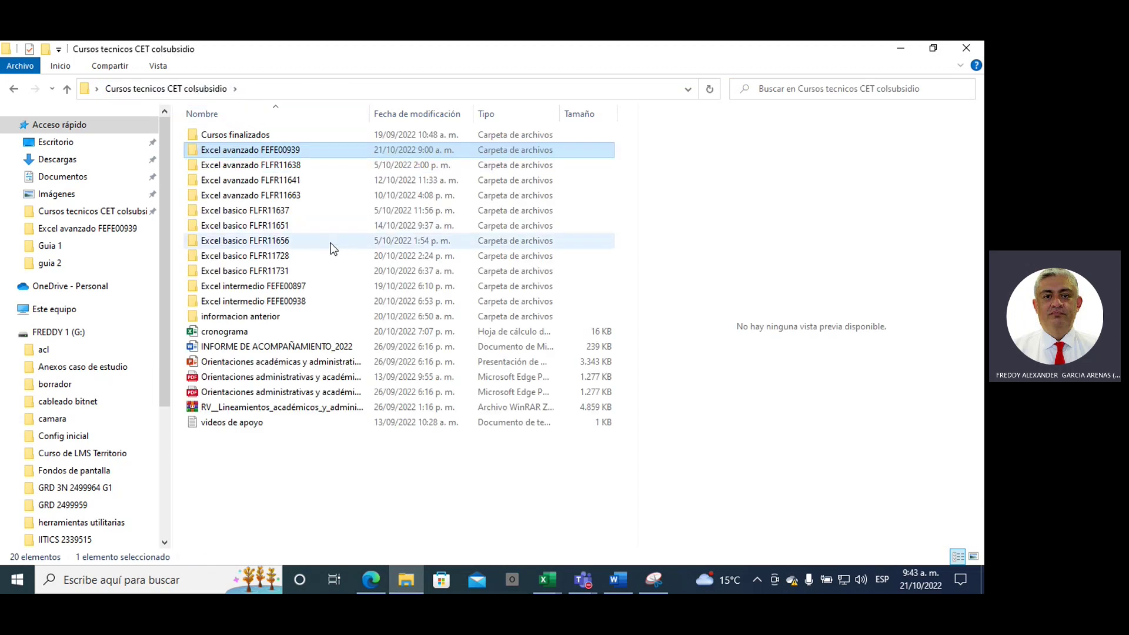
{"action": "left_click", "coordinate": [285, 257]}
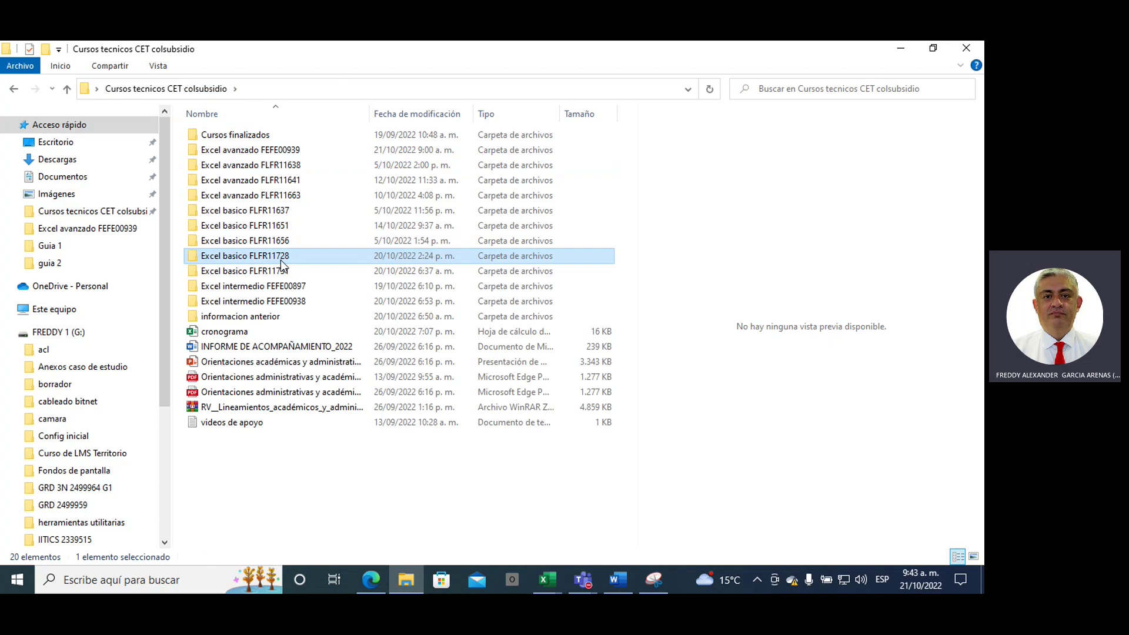
{"action": "double_click", "coordinate": [282, 259]}
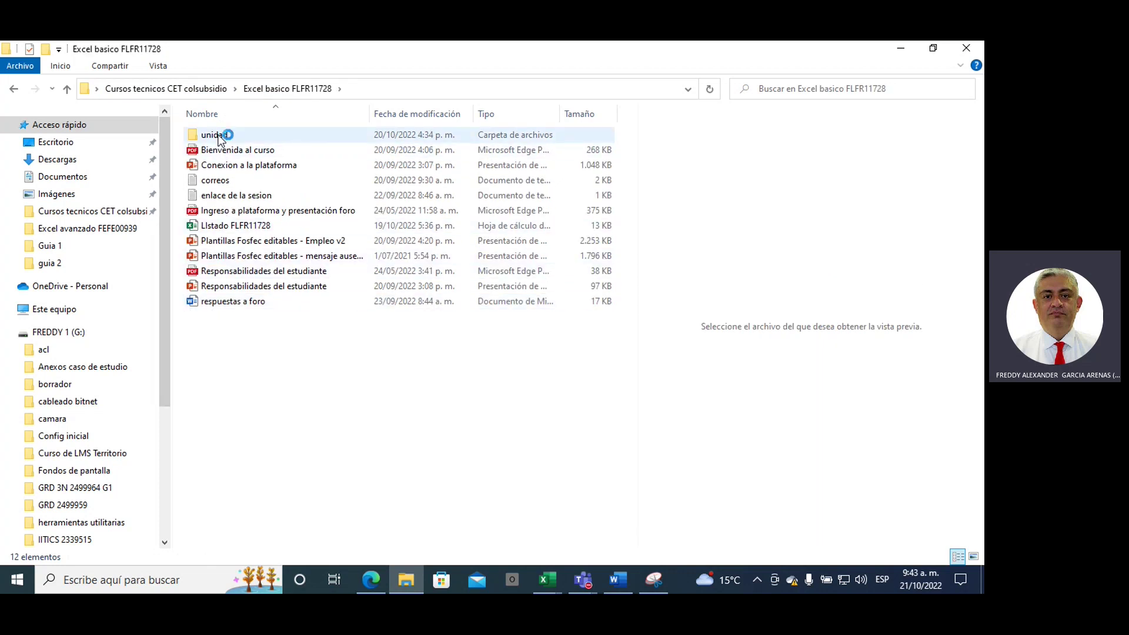
{"action": "double_click", "coordinate": [217, 135]}
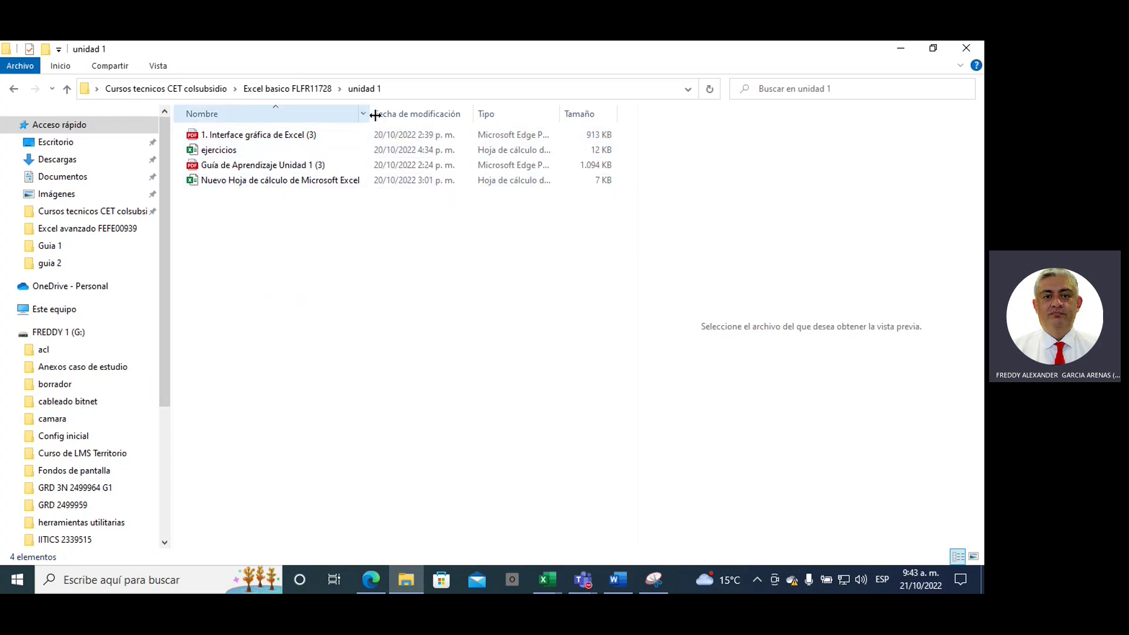
{"action": "left_click_drag", "start_coordinate": [370, 114], "coordinate": [411, 114]}
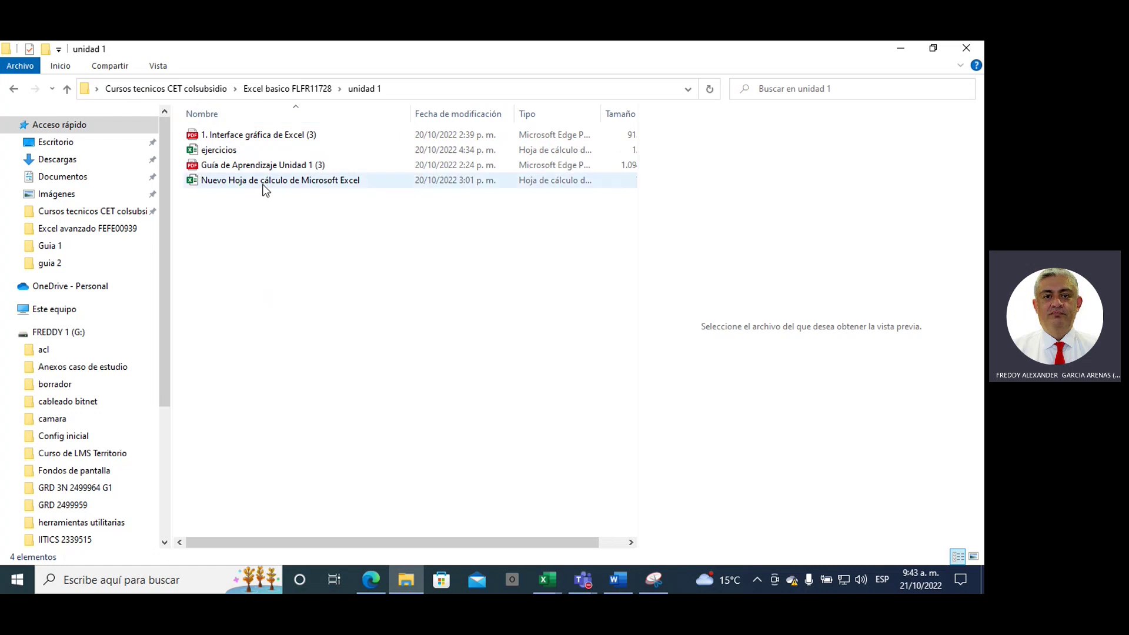
Create a new Microsoft Excel worksheet there, keeping the default name.
{"action": "right_click", "coordinate": [277, 254]}
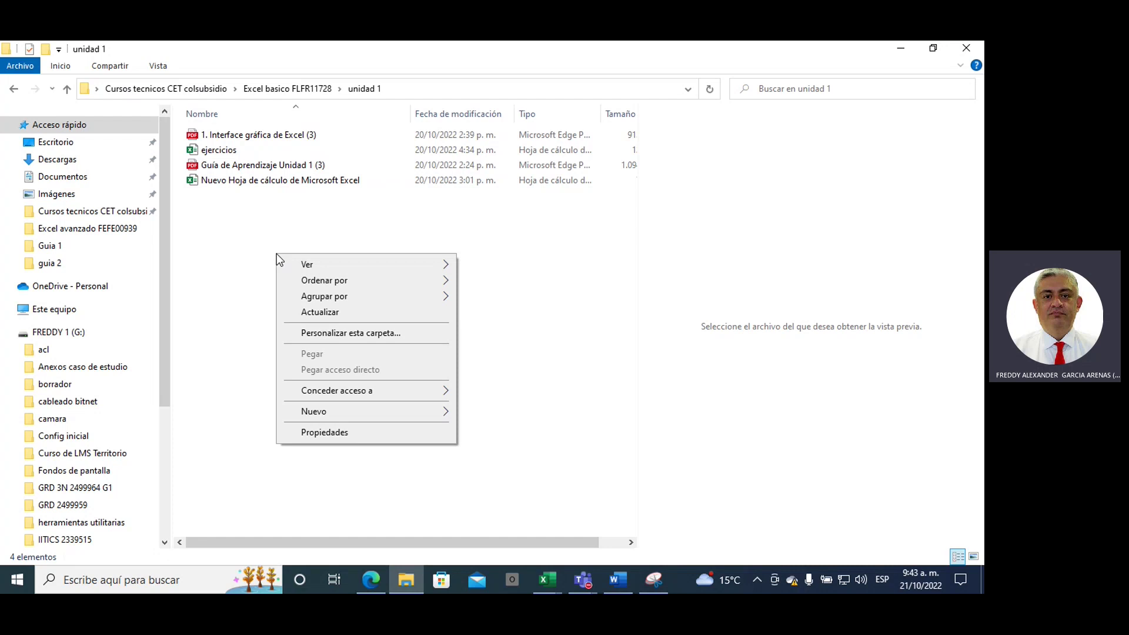
{"action": "mouse_move", "coordinate": [313, 411]}
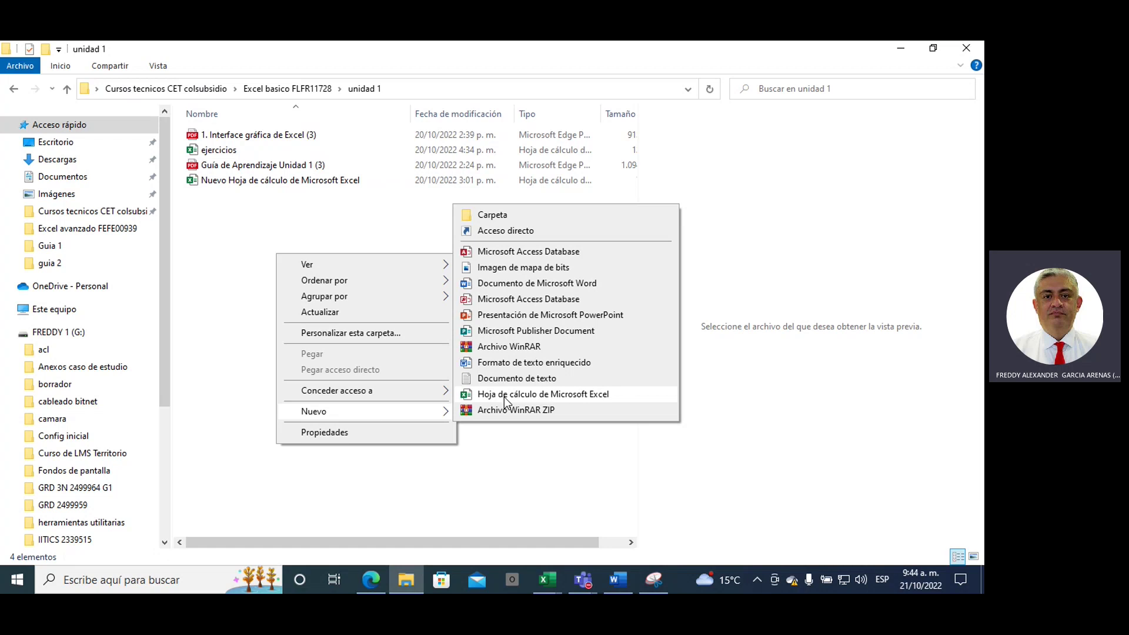
{"action": "left_click", "coordinate": [505, 399]}
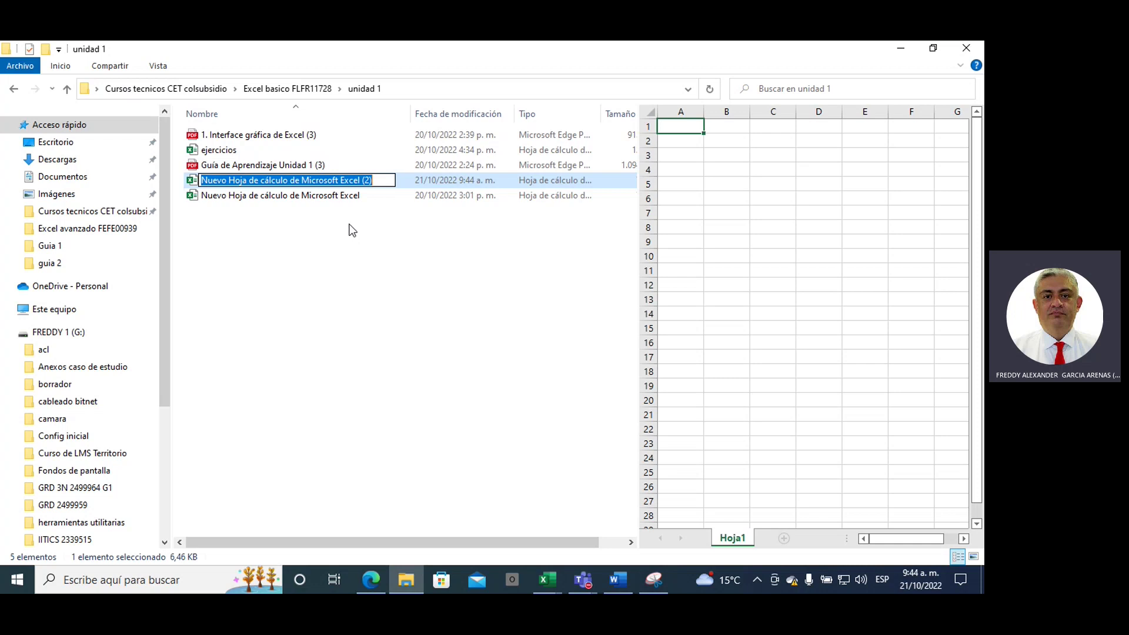
{"action": "left_click", "coordinate": [333, 227]}
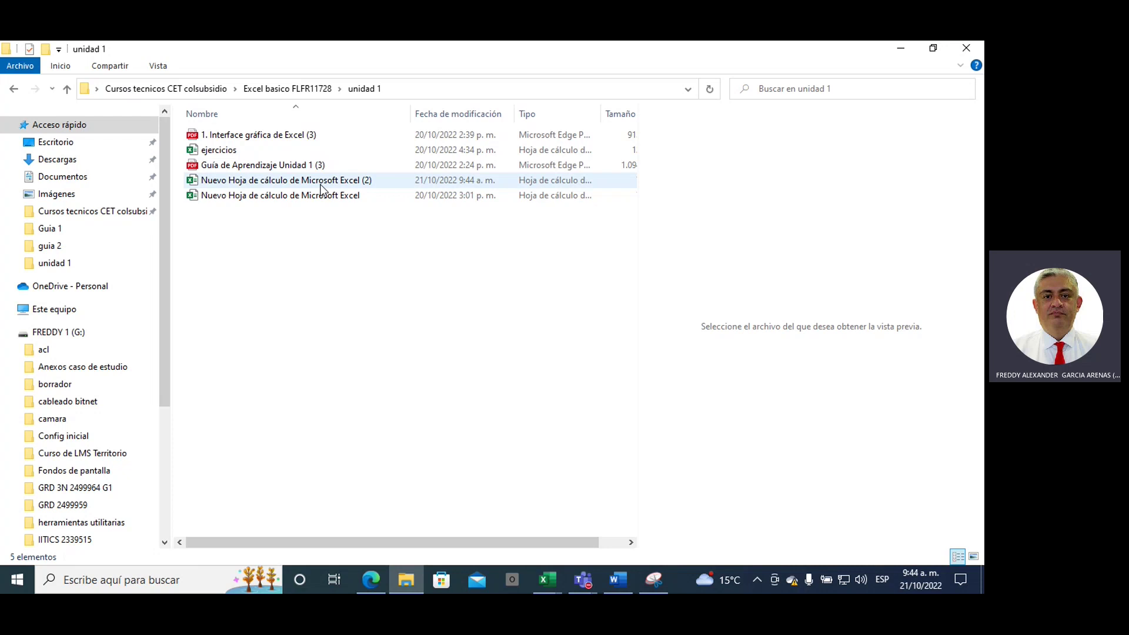
{"action": "mouse_move", "coordinate": [321, 185]}
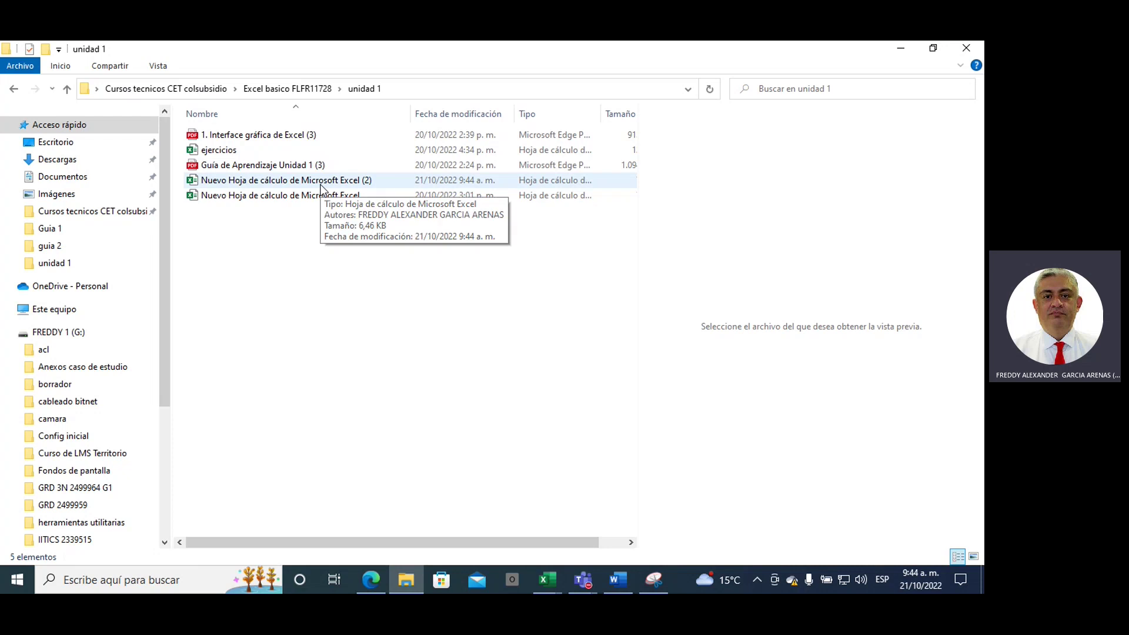
Search Bing for 'microsoft' from a new Edge tab.
{"action": "left_click", "coordinate": [371, 583]}
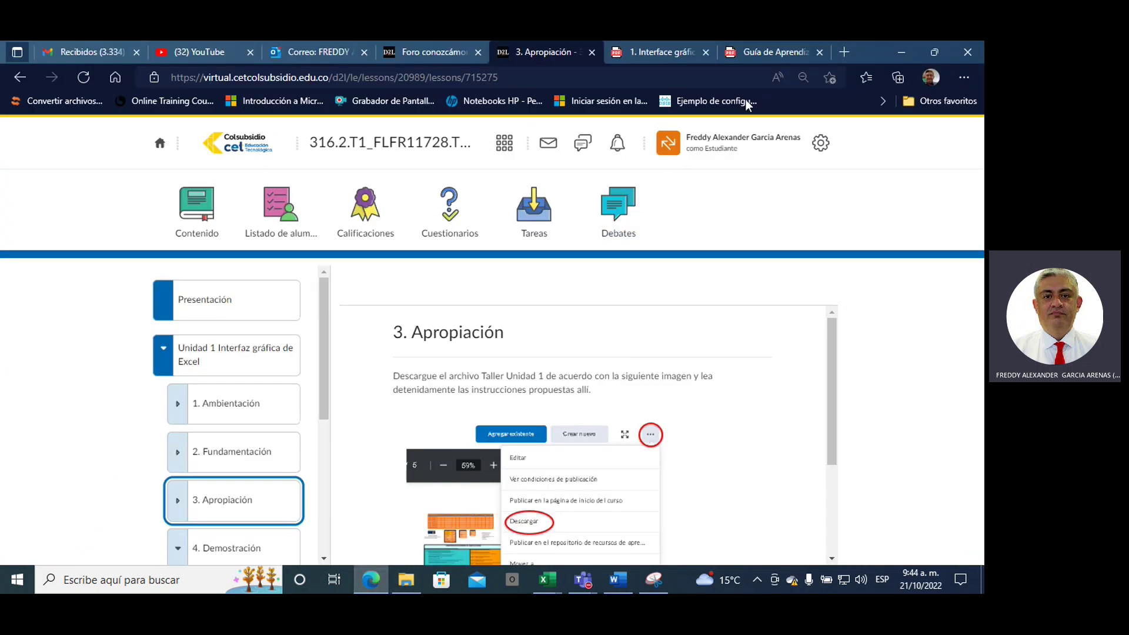
{"action": "left_click", "coordinate": [830, 54]}
{"action": "left_click", "coordinate": [400, 189]}
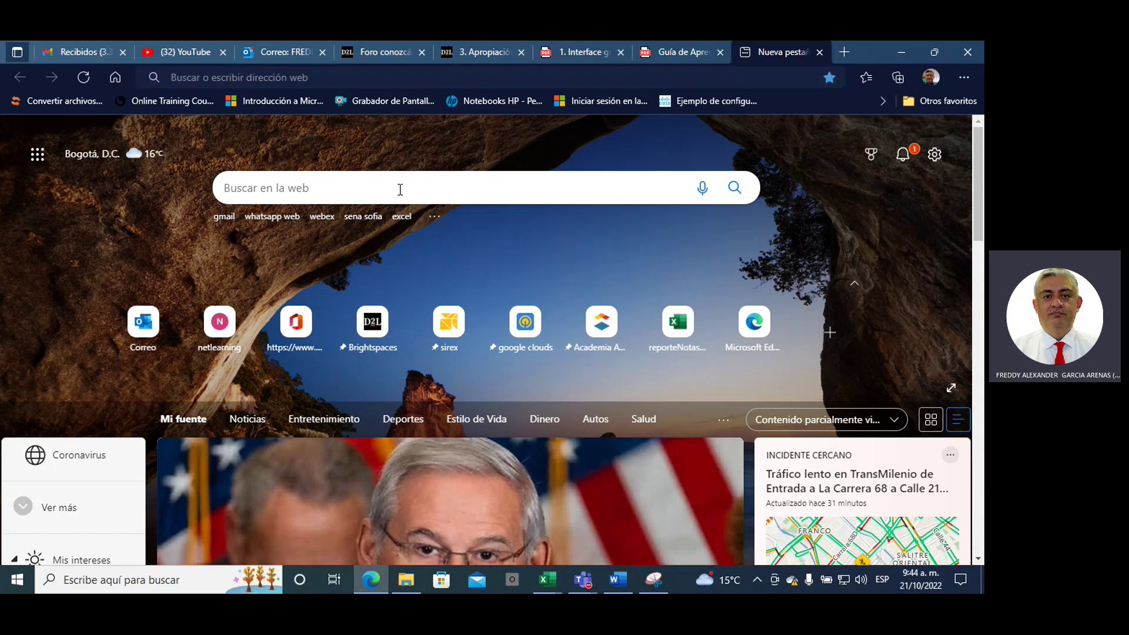
{"action": "type", "text": "microsfot"}
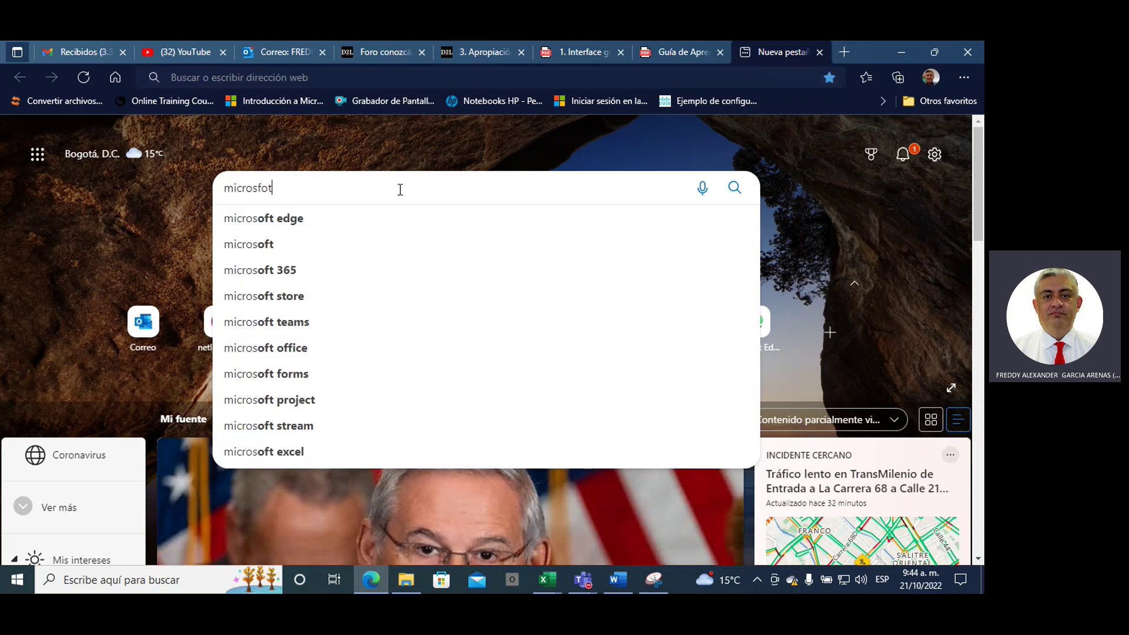
{"action": "left_click", "coordinate": [267, 220]}
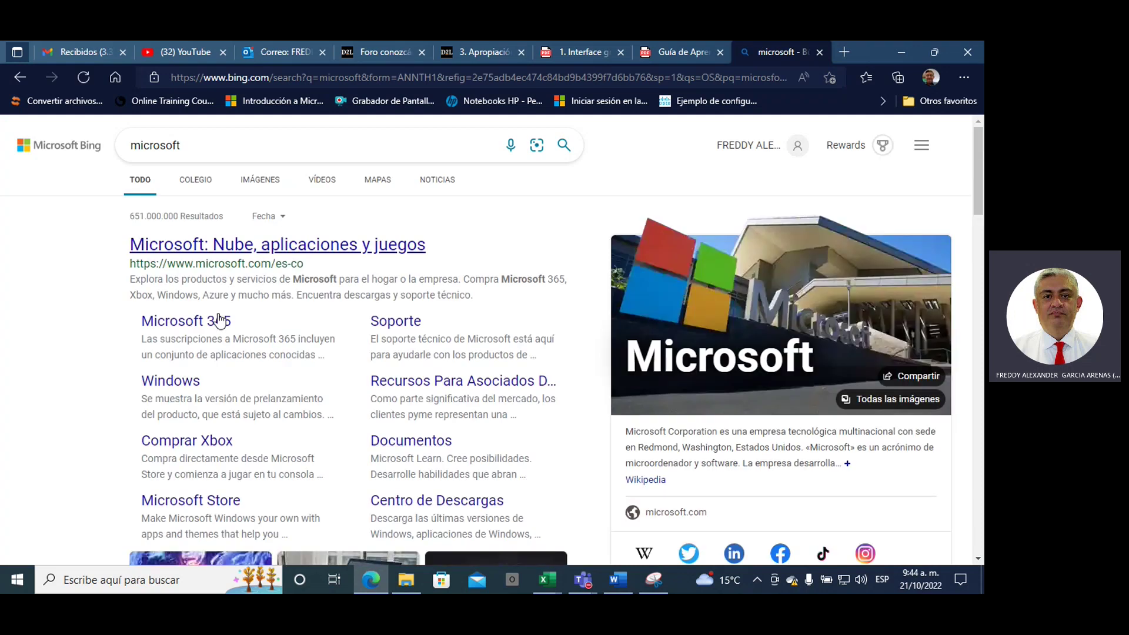
Open the Microsoft 365 link from the results, highlight '365' in its heading and scroll down.
{"action": "left_click", "coordinate": [207, 323]}
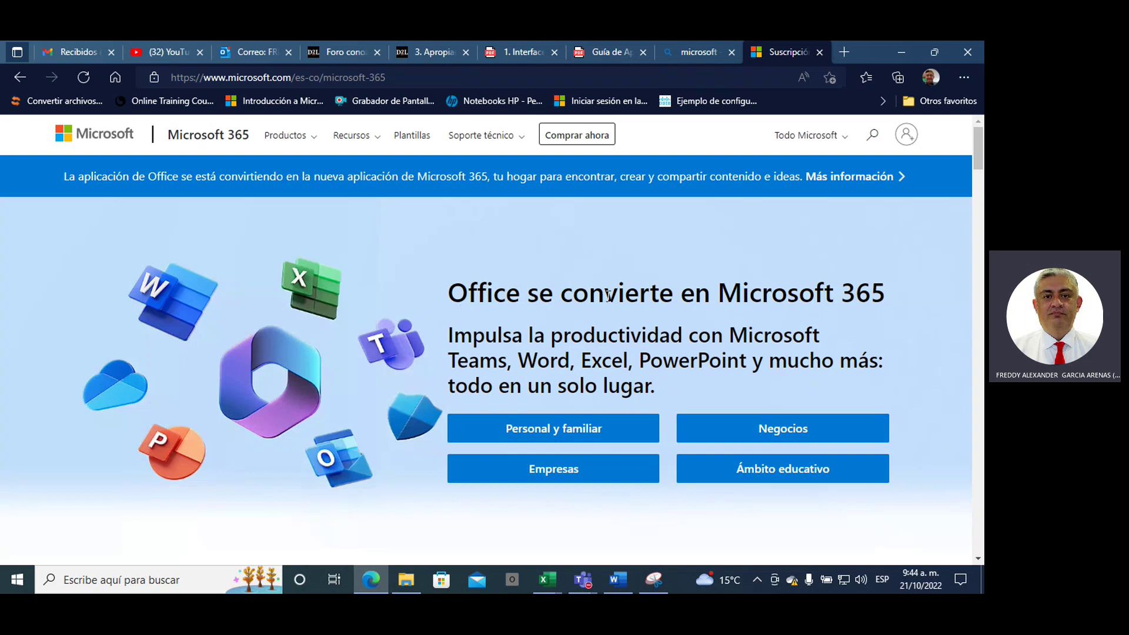
{"action": "left_click_drag", "start_coordinate": [840, 291], "coordinate": [891, 292]}
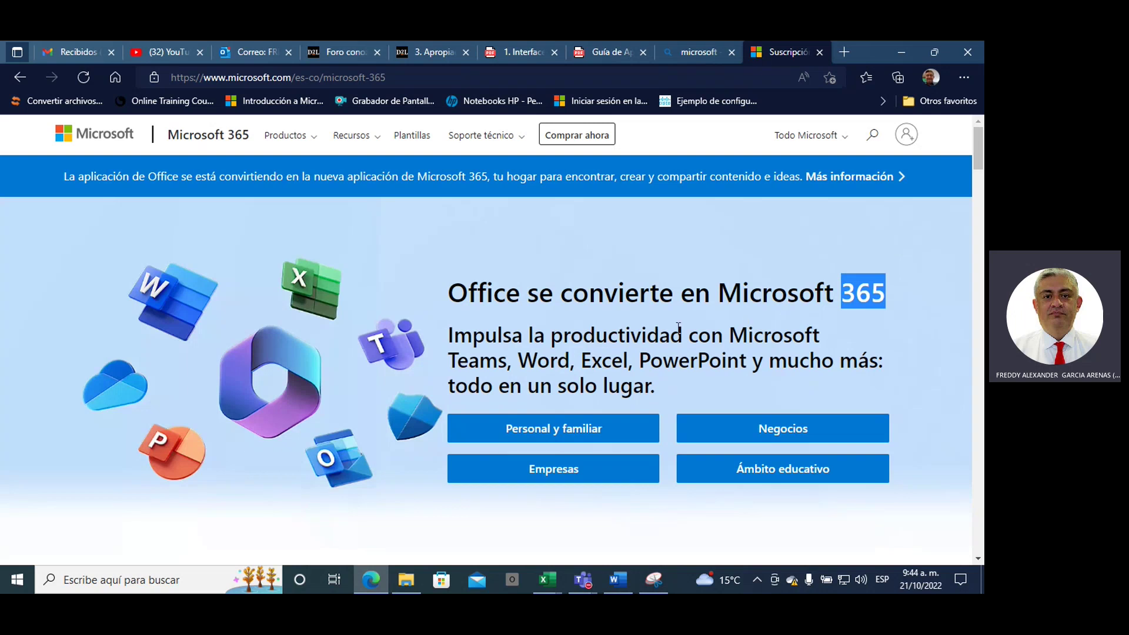
{"action": "scroll", "coordinate": [625, 383], "scroll_direction": "down", "scroll_amount": 1}
{"action": "scroll", "coordinate": [568, 406], "scroll_direction": "down", "scroll_amount": 1}
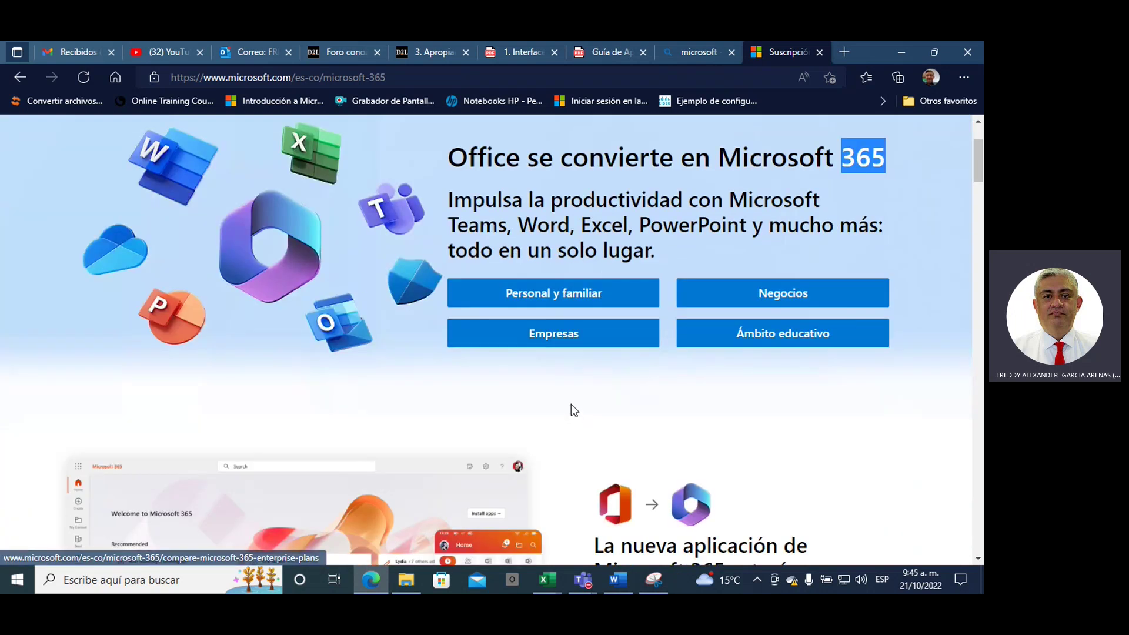
{"action": "scroll", "coordinate": [572, 402], "scroll_direction": "down", "scroll_amount": 1}
{"action": "scroll", "coordinate": [574, 399], "scroll_direction": "up", "scroll_amount": 1}
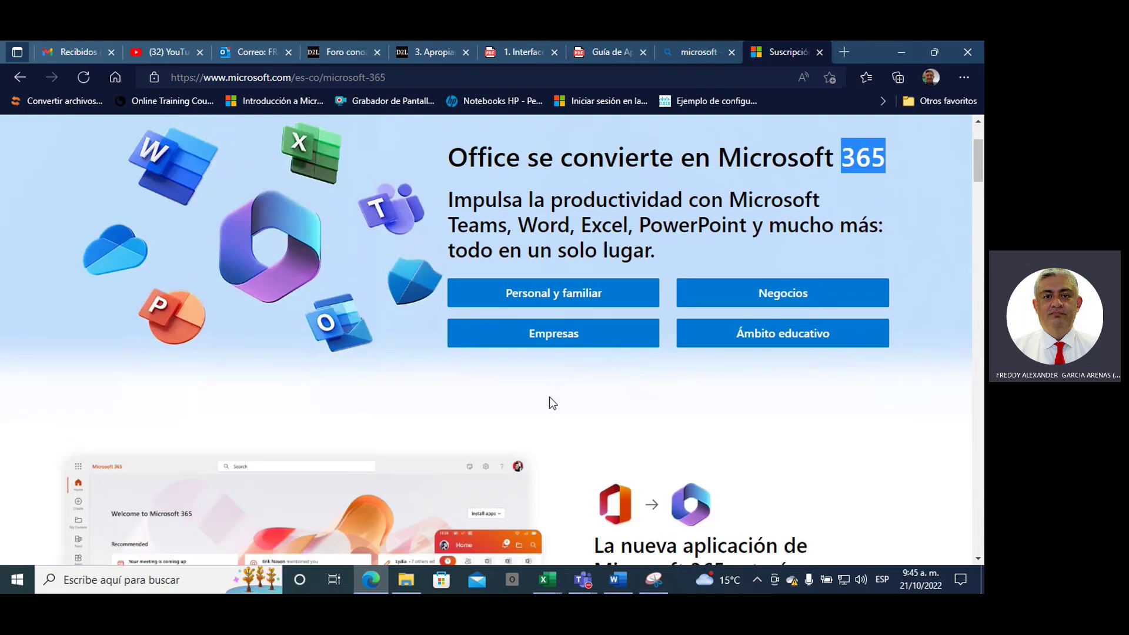
{"action": "scroll", "coordinate": [551, 401], "scroll_direction": "down", "scroll_amount": 1}
Open the business plans page, scroll through the E3, E5 and F3 comparison, then go to the Outlook Correo tab.
{"action": "left_click", "coordinate": [549, 269]}
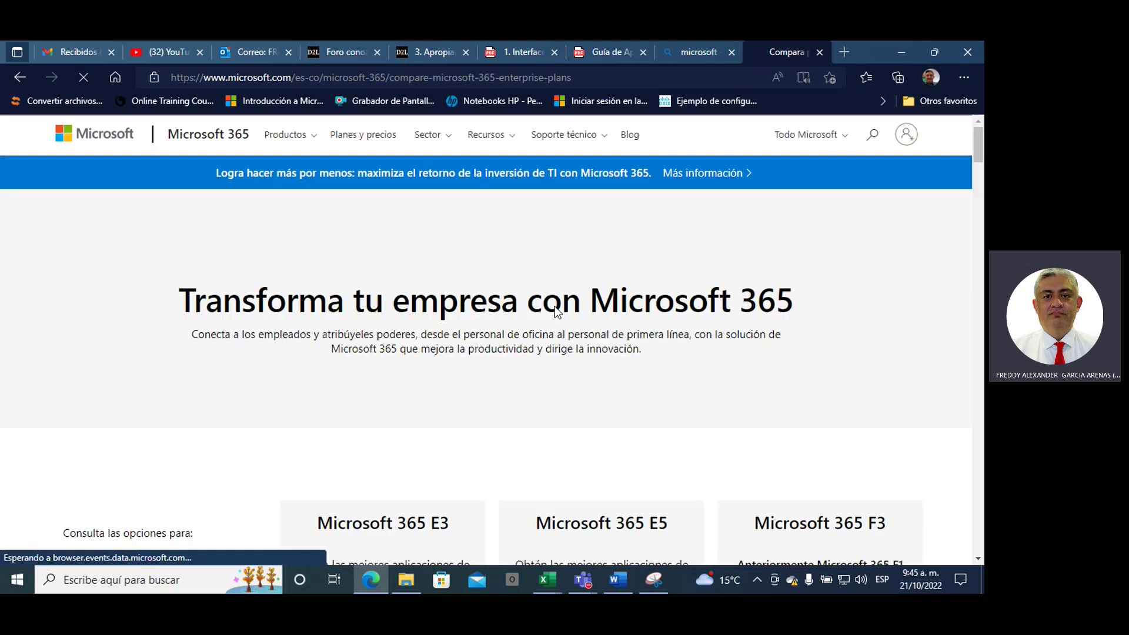
{"action": "scroll", "coordinate": [555, 307], "scroll_direction": "down", "scroll_amount": 1}
{"action": "scroll", "coordinate": [529, 311], "scroll_direction": "down", "scroll_amount": 2}
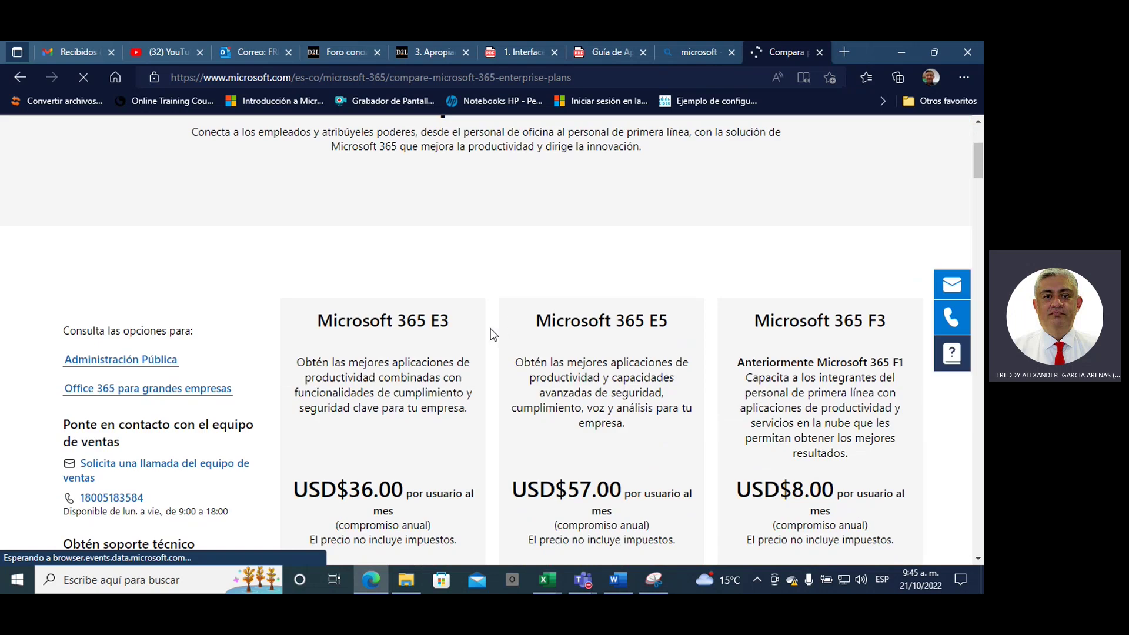
{"action": "scroll", "coordinate": [498, 326], "scroll_direction": "down", "scroll_amount": 2}
{"action": "scroll", "coordinate": [488, 335], "scroll_direction": "down", "scroll_amount": 3}
{"action": "scroll", "coordinate": [497, 339], "scroll_direction": "up", "scroll_amount": 2}
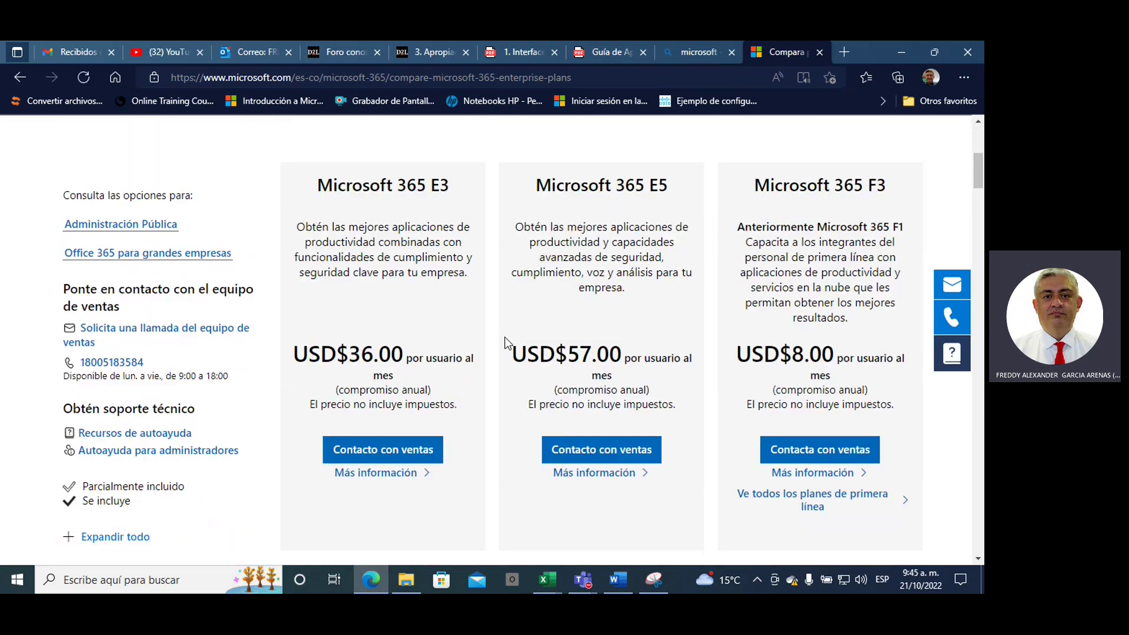
{"action": "scroll", "coordinate": [506, 368], "scroll_direction": "down", "scroll_amount": 3}
{"action": "scroll", "coordinate": [498, 373], "scroll_direction": "down", "scroll_amount": 2}
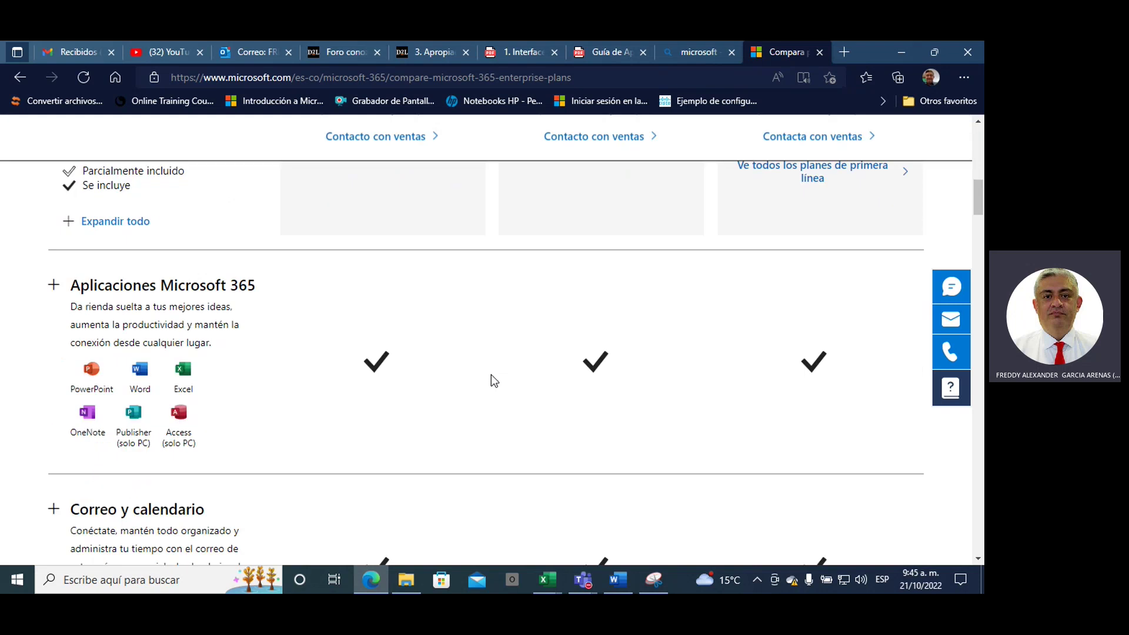
{"action": "scroll", "coordinate": [491, 376], "scroll_direction": "down", "scroll_amount": 3}
{"action": "scroll", "coordinate": [492, 376], "scroll_direction": "up", "scroll_amount": 3}
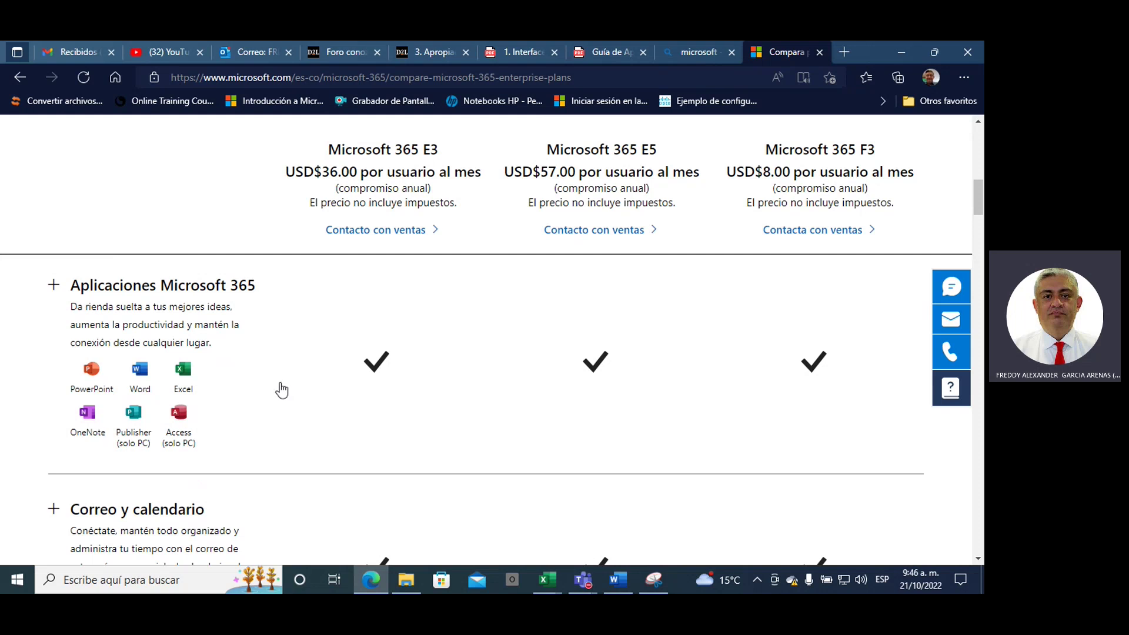
{"action": "scroll", "coordinate": [278, 404], "scroll_direction": "down", "scroll_amount": 2}
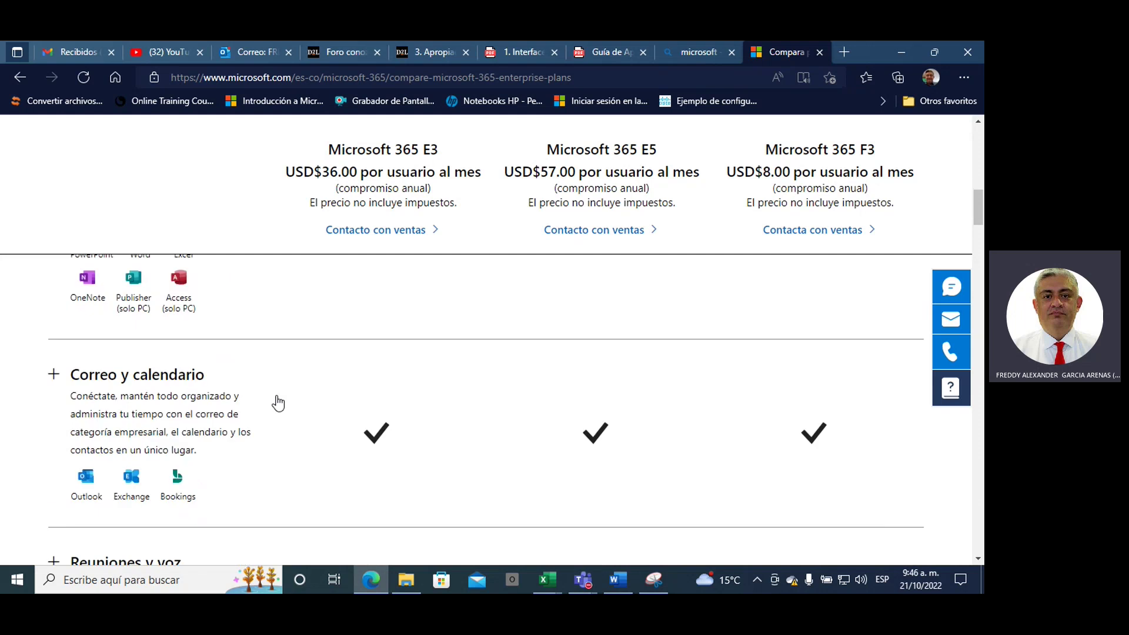
{"action": "scroll", "coordinate": [278, 403], "scroll_direction": "down", "scroll_amount": 2}
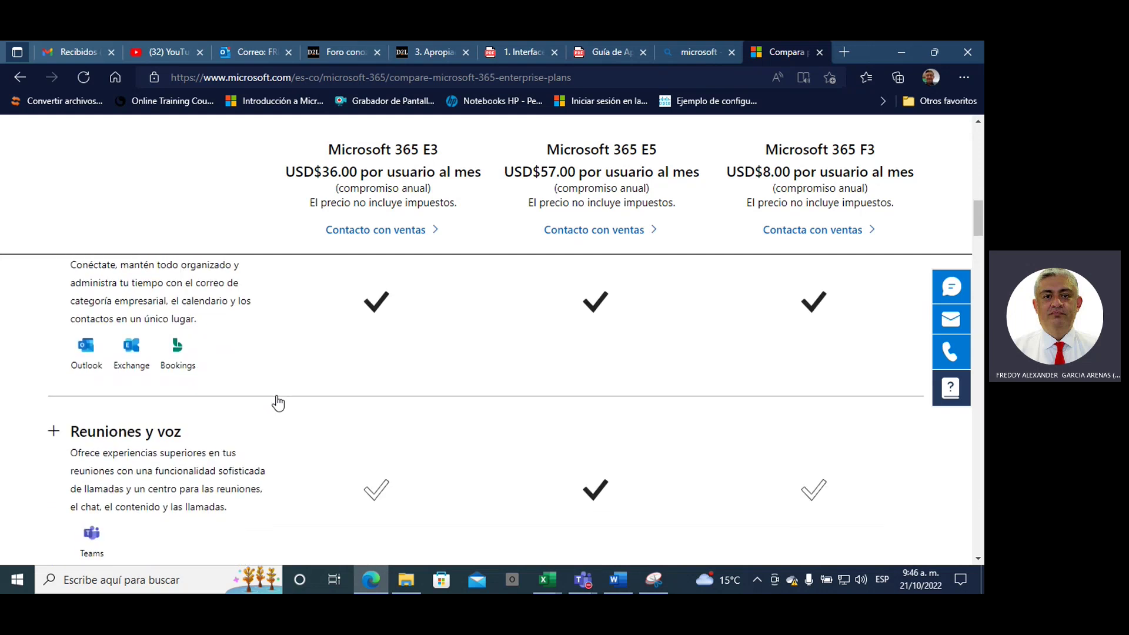
{"action": "scroll", "coordinate": [278, 403], "scroll_direction": "up", "scroll_amount": 2}
{"action": "scroll", "coordinate": [278, 403], "scroll_direction": "up", "scroll_amount": 3}
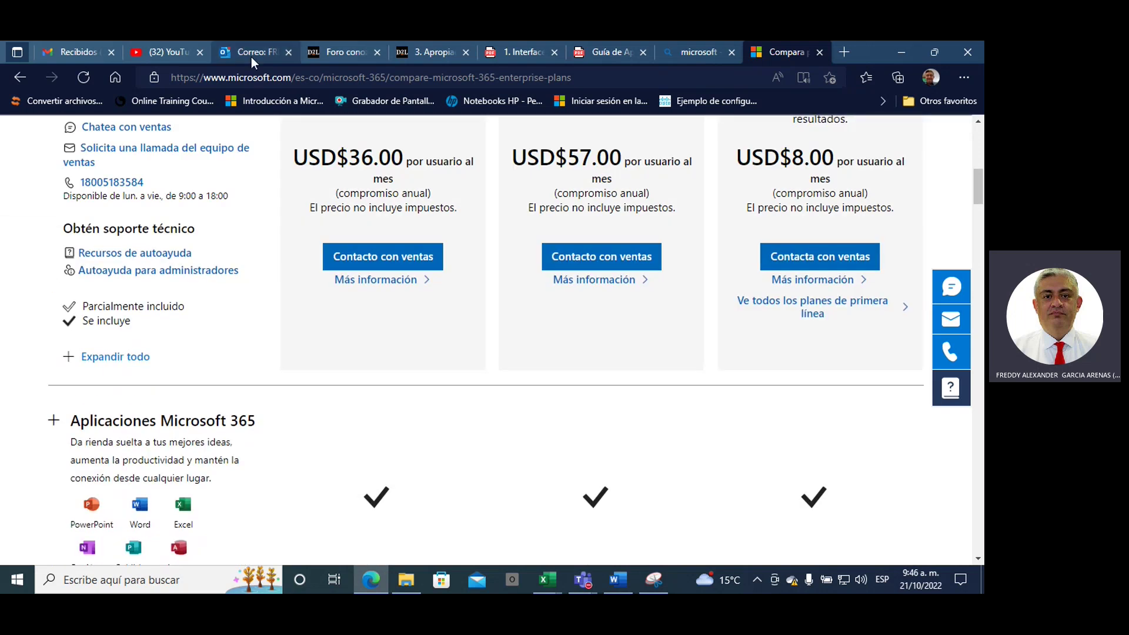
{"action": "left_click", "coordinate": [252, 53]}
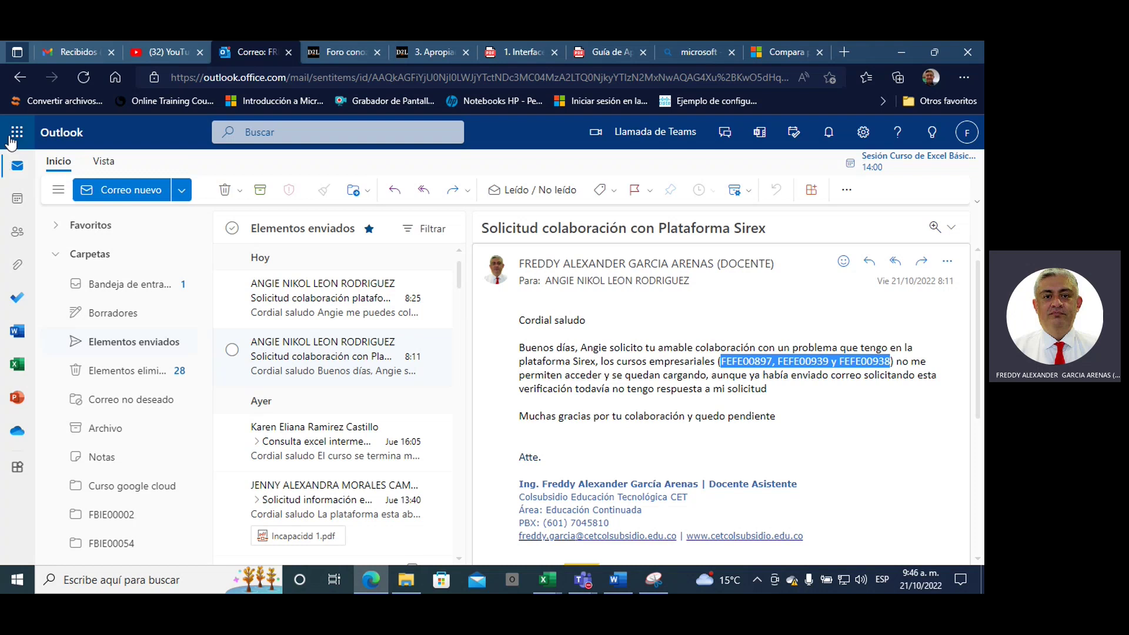
Launch Excel from the Outlook app launcher's Aplicaciones list.
{"action": "left_click", "coordinate": [16, 139]}
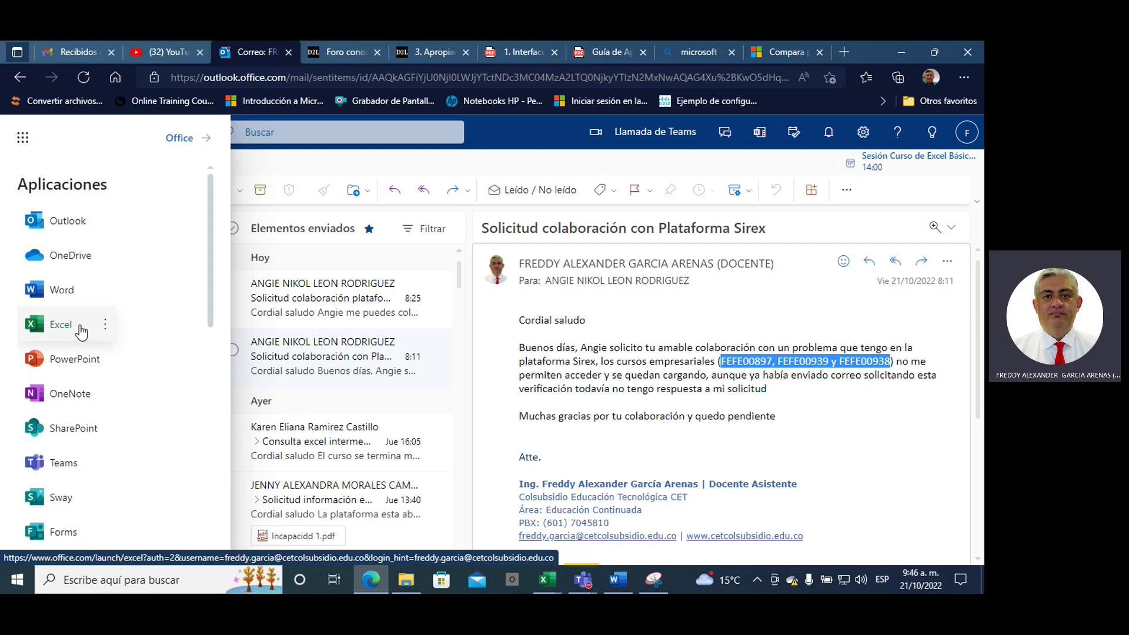
{"action": "left_click", "coordinate": [81, 328]}
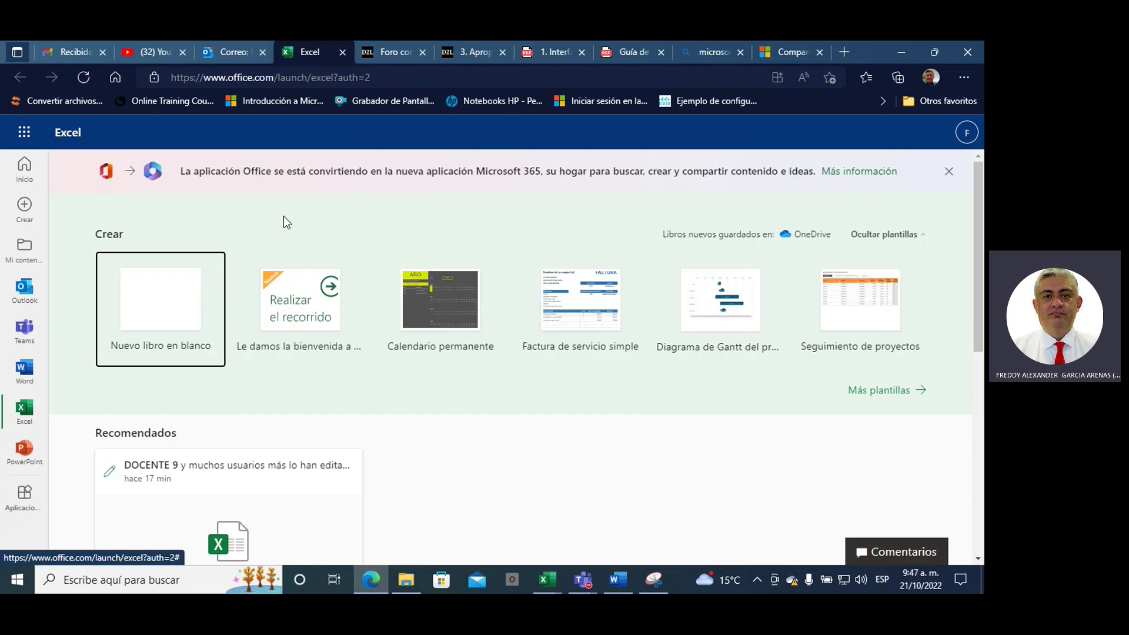
Start a Nuevo libro en blanco online, then switch to the desktop Taller Unidad 1 (5) workbook.
{"action": "left_click", "coordinate": [180, 323]}
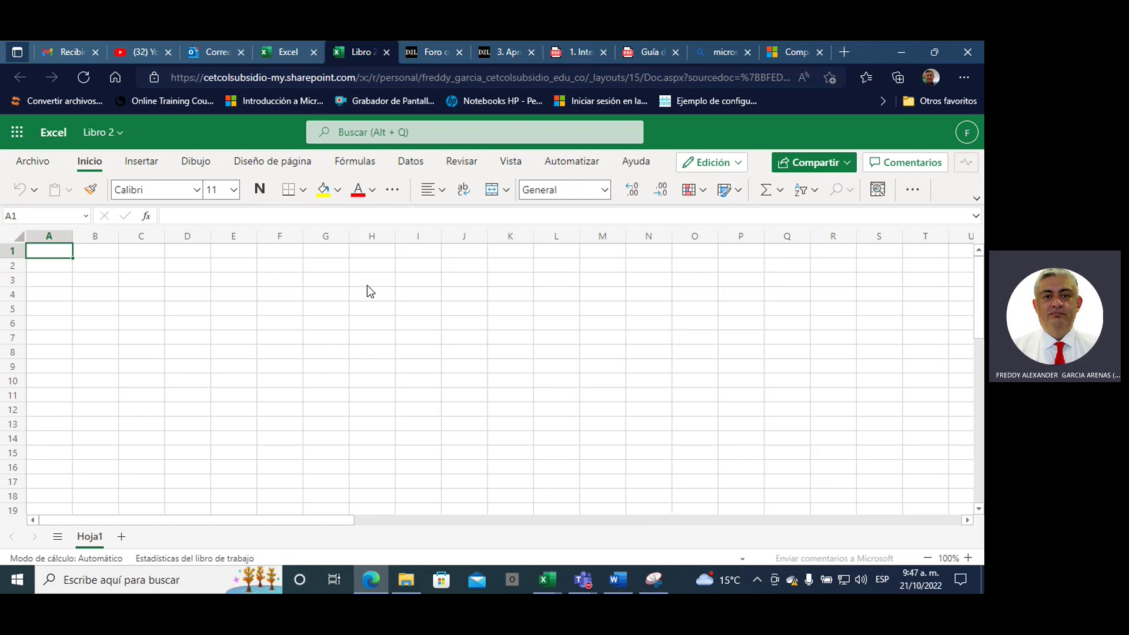
{"action": "left_click", "coordinate": [546, 579]}
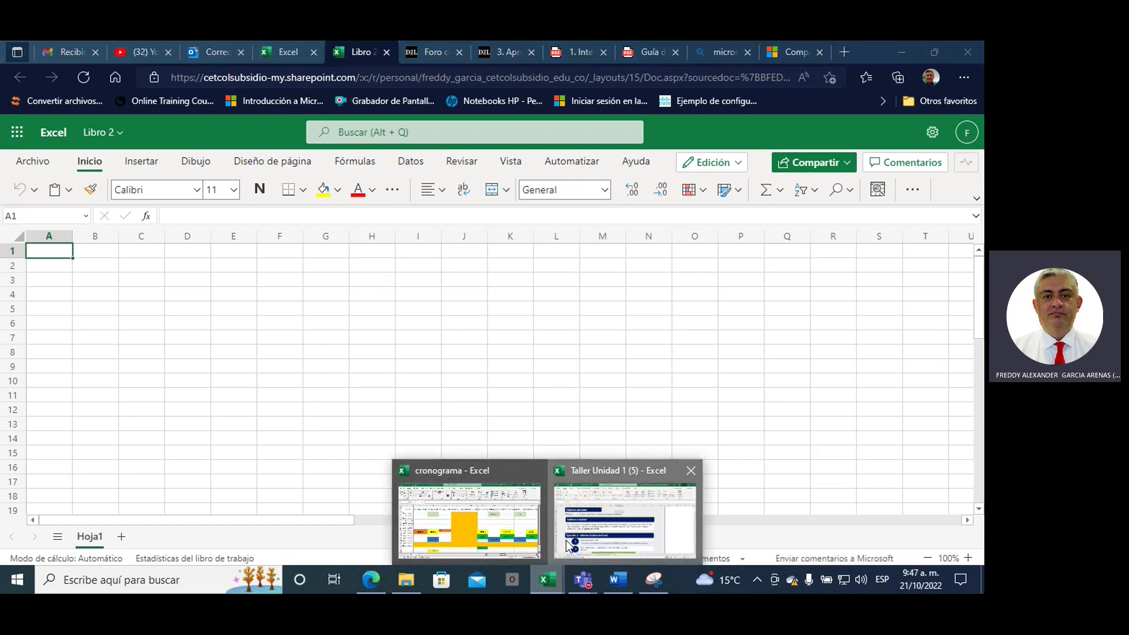
{"action": "left_click", "coordinate": [624, 517]}
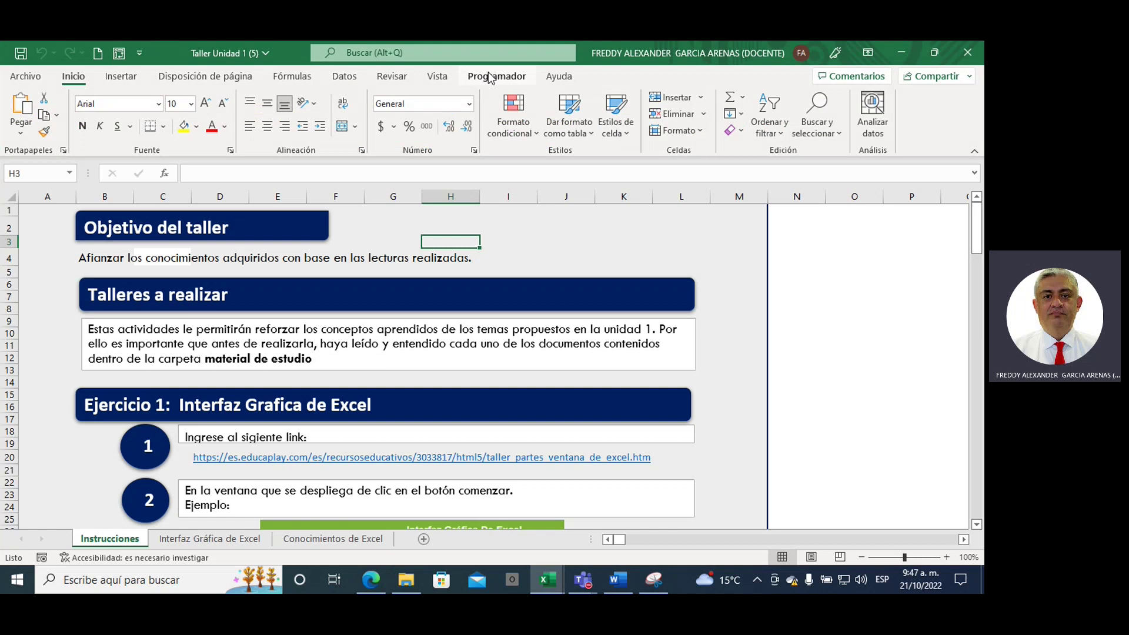
Add a blank Hoja1 sheet and position the desktop Excel window beside the online workbook.
{"action": "left_click", "coordinate": [424, 538]}
{"action": "left_click_drag", "start_coordinate": [587, 52], "coordinate": [383, 264]}
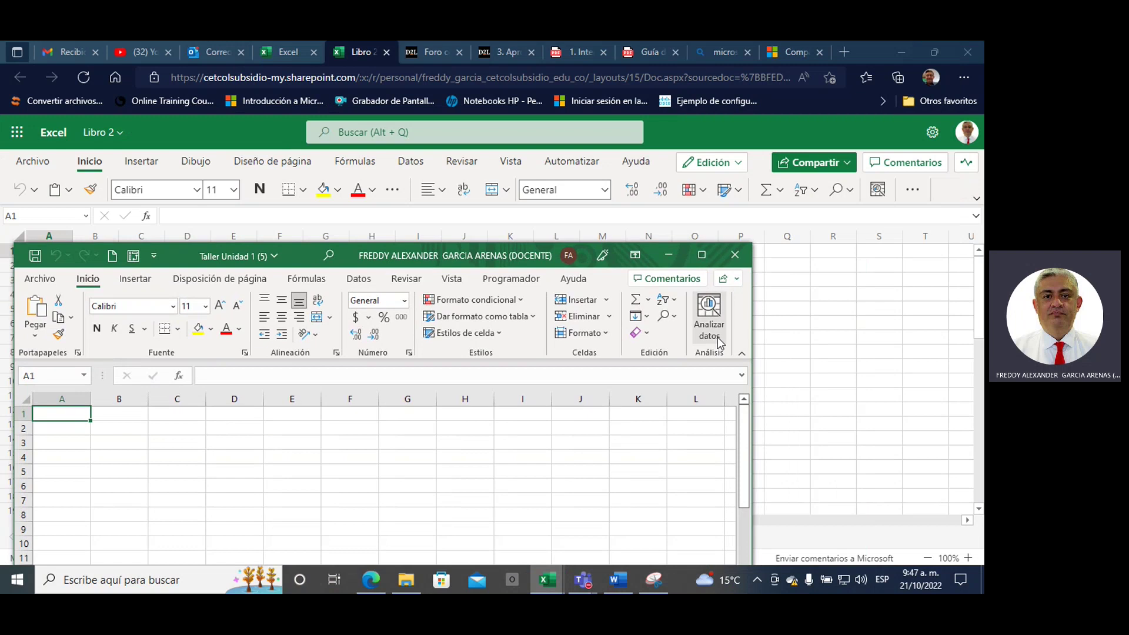
{"action": "left_click_drag", "start_coordinate": [772, 339], "coordinate": [973, 339]}
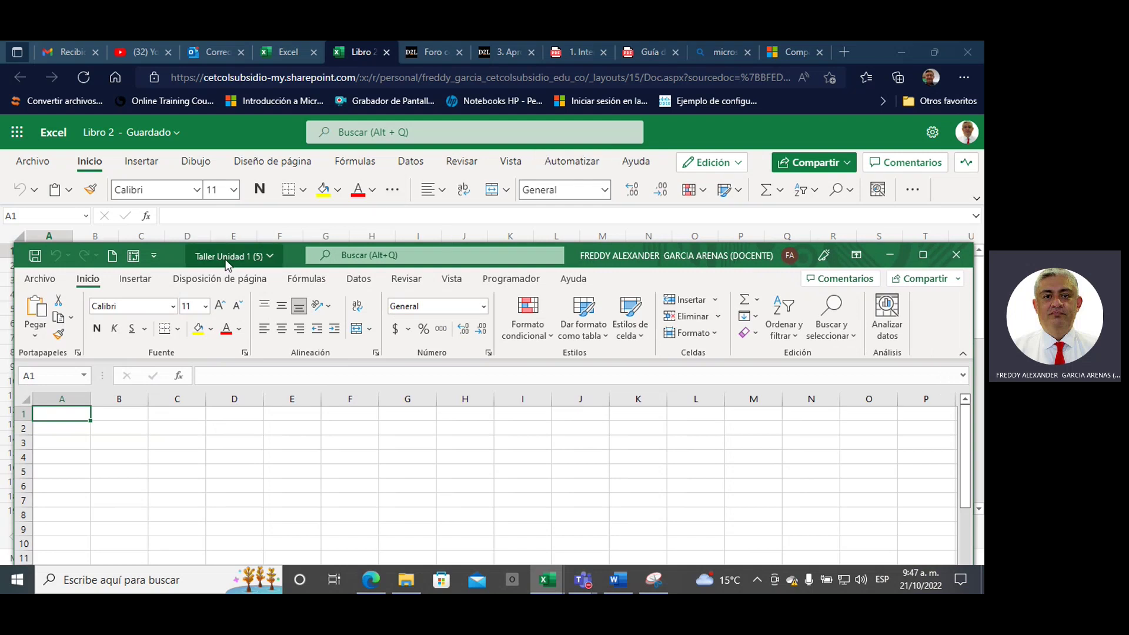
{"action": "mouse_move", "coordinate": [178, 254]}
{"action": "left_mouse_down"}
{"action": "mouse_move", "coordinate": [177, 276]}
{"action": "mouse_move", "coordinate": [168, 253]}
{"action": "left_mouse_up"}
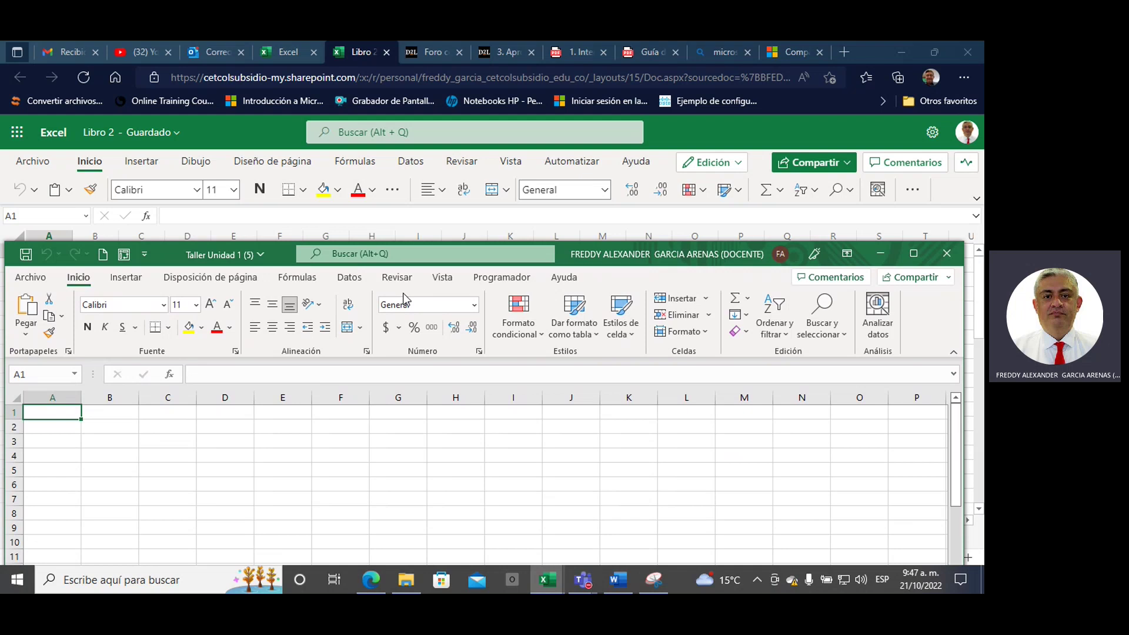
{"action": "left_click_drag", "start_coordinate": [173, 257], "coordinate": [177, 124]}
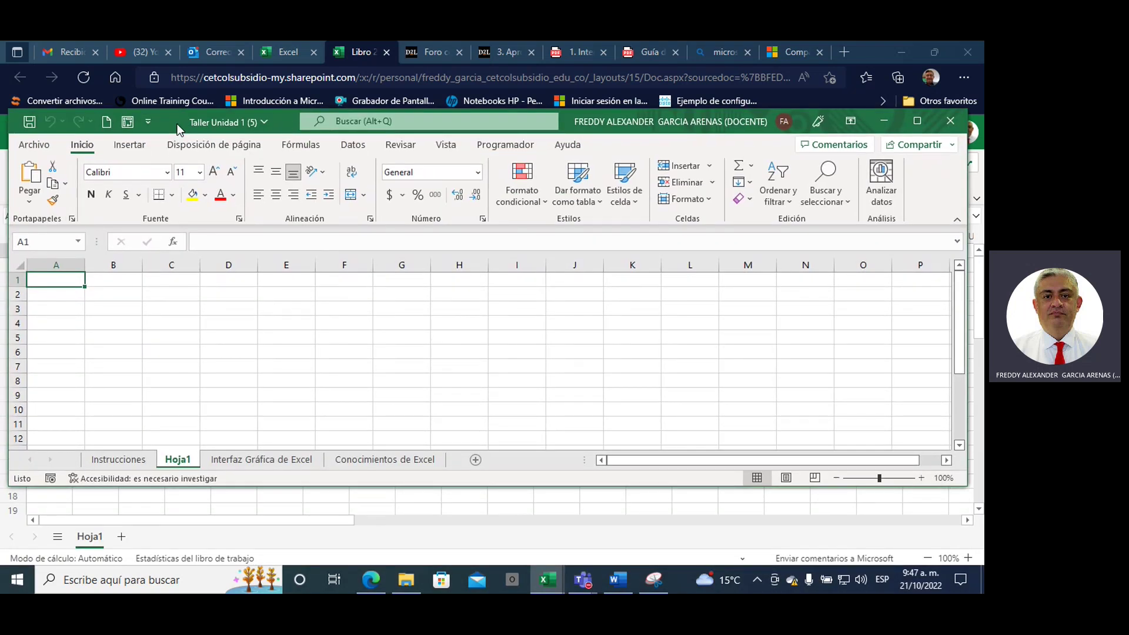
{"action": "left_click_drag", "start_coordinate": [179, 128], "coordinate": [183, 336]}
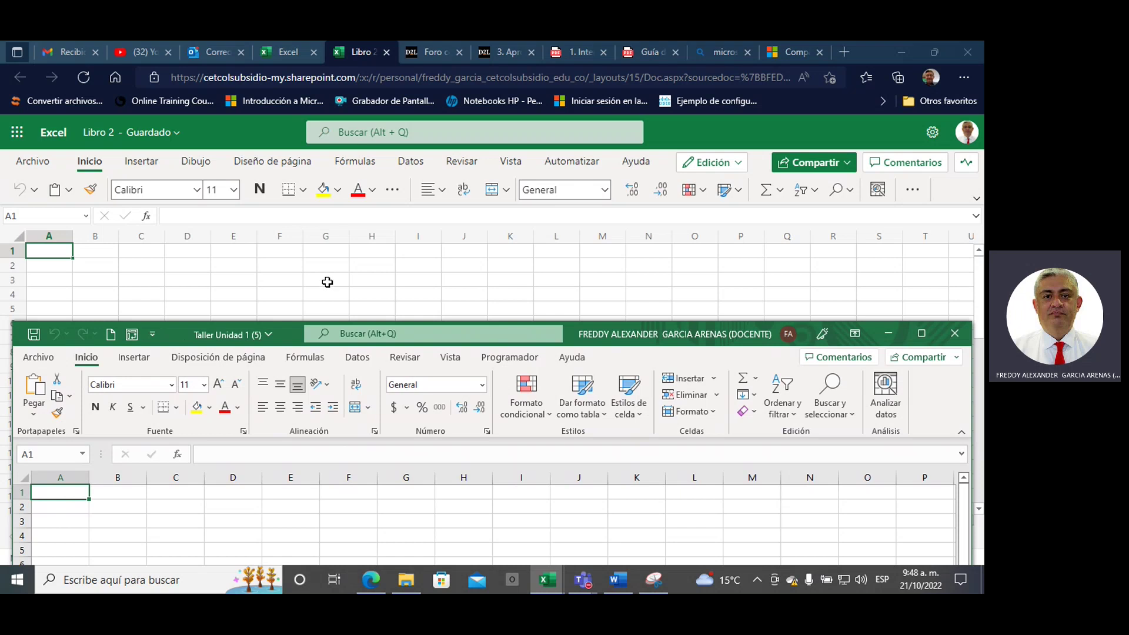
Minimize desktop Excel and close the online Libro 2 workbook tab.
{"action": "left_click", "coordinate": [328, 283]}
{"action": "left_click", "coordinate": [328, 282]}
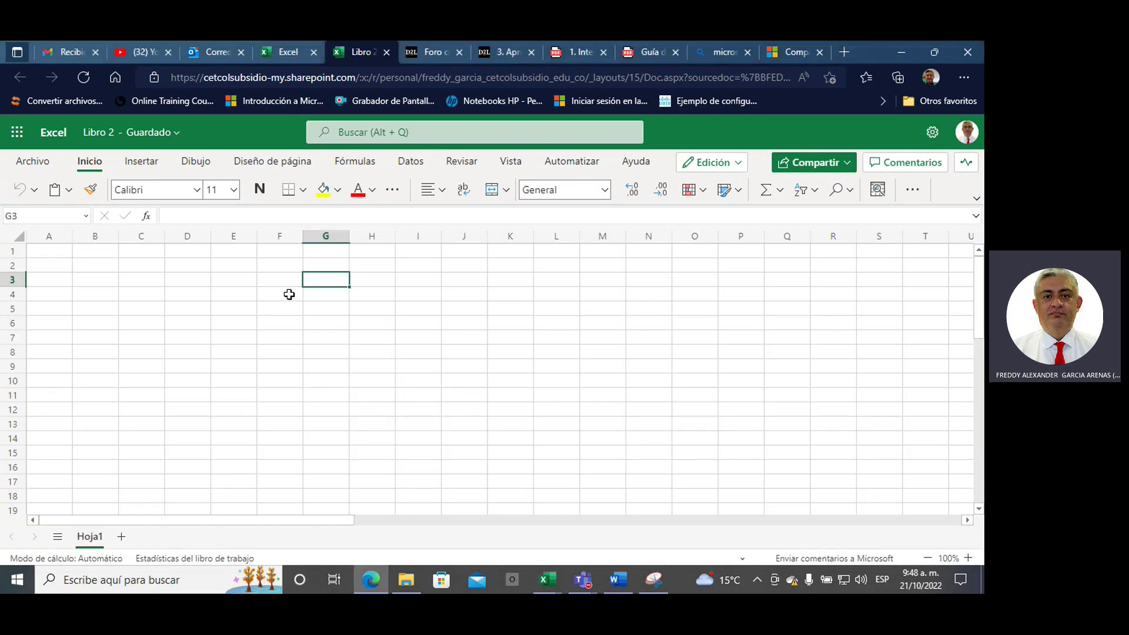
{"action": "left_click", "coordinate": [386, 55]}
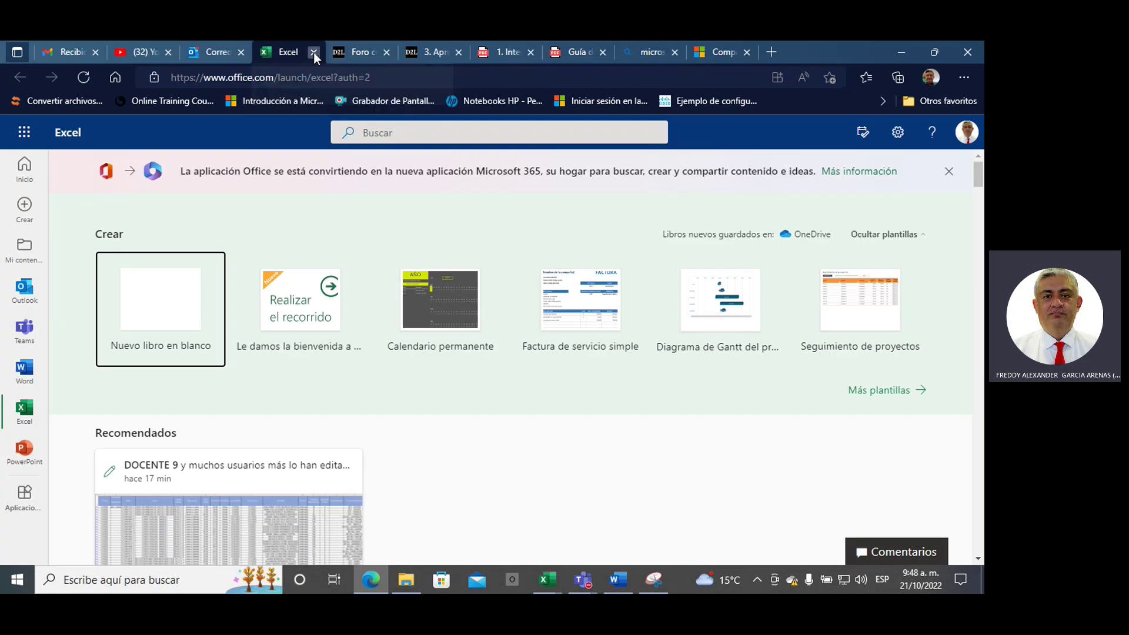
Close the online Excel tab, maximize Taller Unidad 1 (5), and bring the Word document over it.
{"action": "left_click", "coordinate": [314, 52]}
{"action": "mouse_move", "coordinate": [546, 580]}
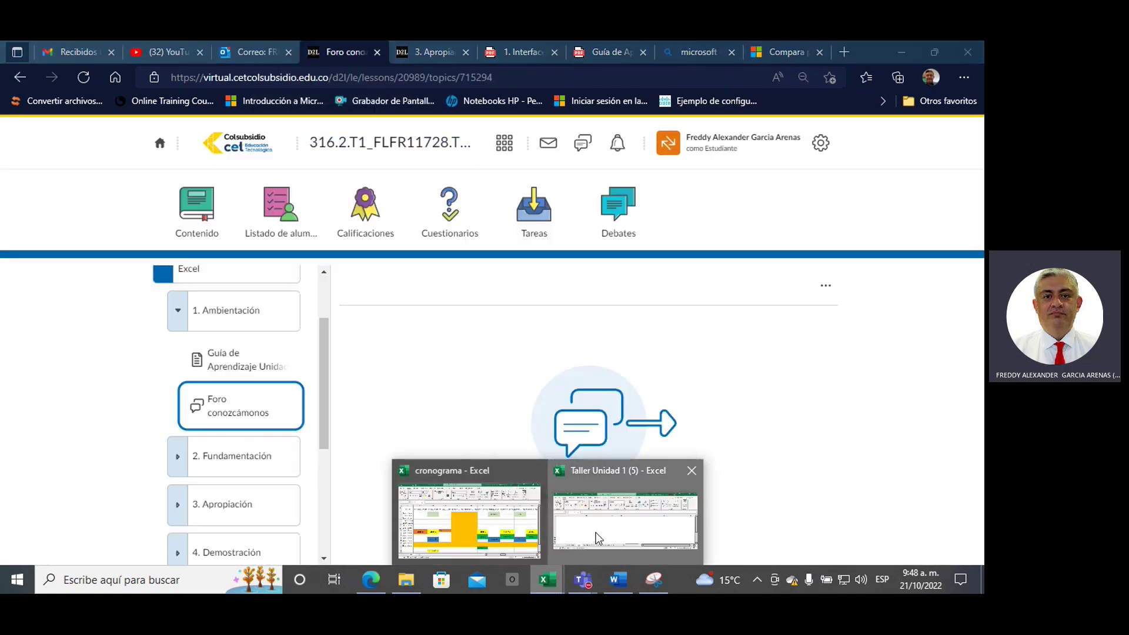
{"action": "left_click", "coordinate": [595, 531]}
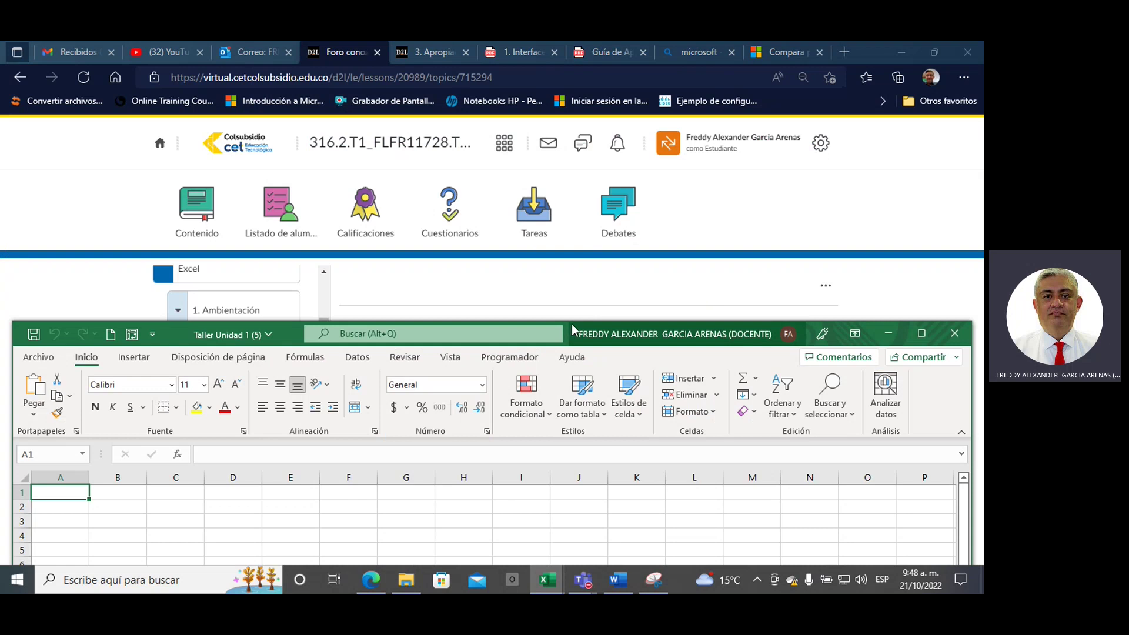
{"action": "left_click_drag", "start_coordinate": [571, 326], "coordinate": [584, 41]}
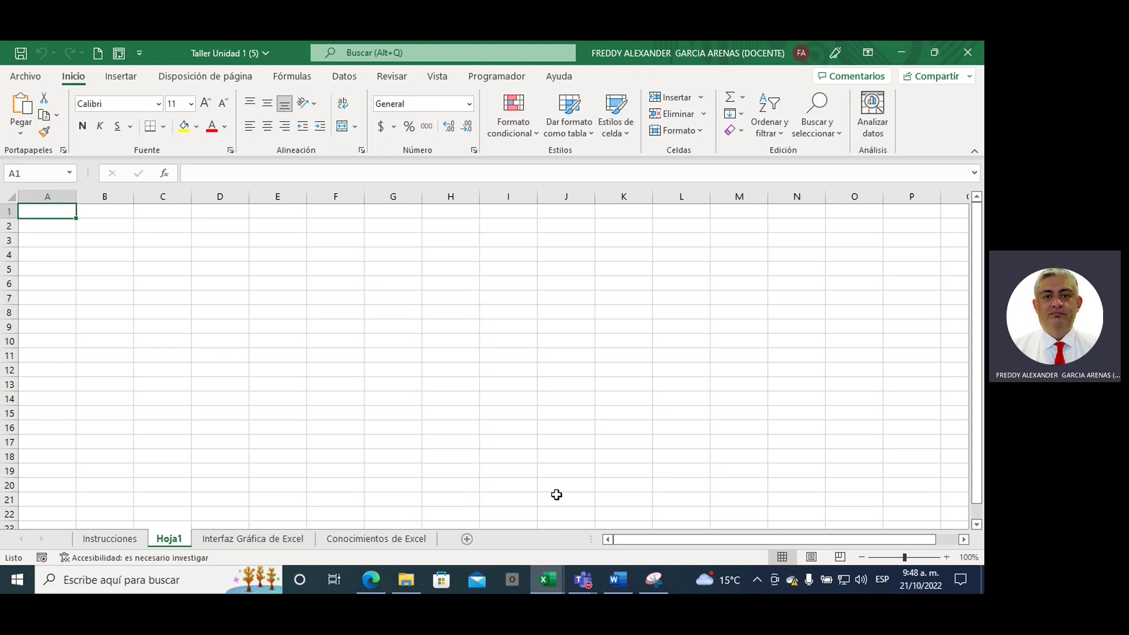
{"action": "left_click", "coordinate": [618, 581]}
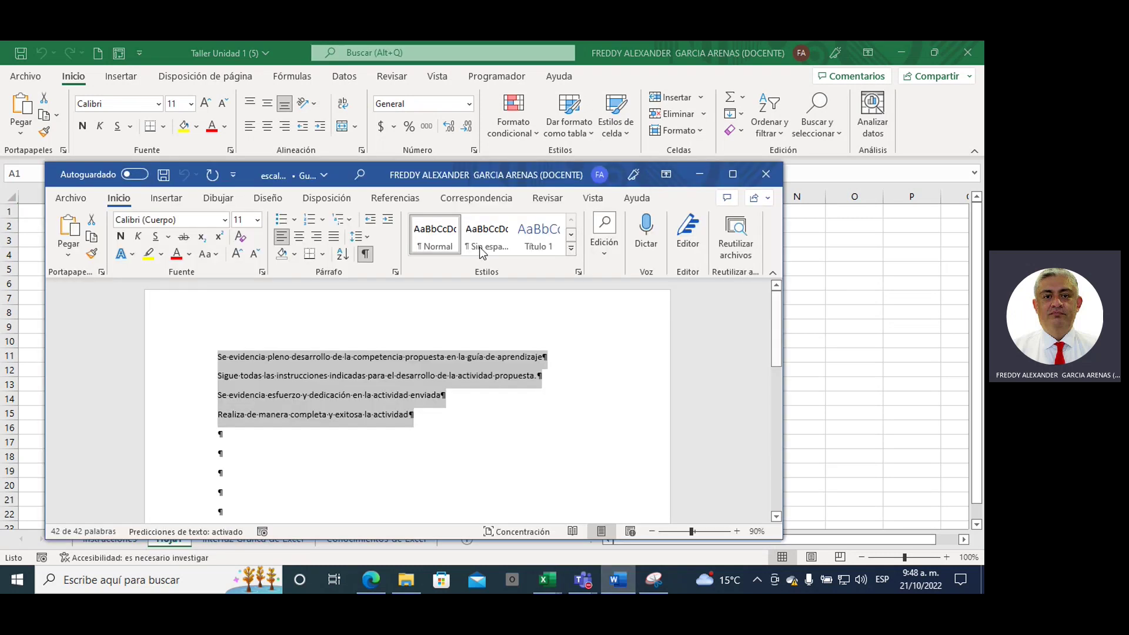
Review the escala de valoración Word document, minimize it, and start a blank Excel workbook from Archivo.
{"action": "left_click", "coordinate": [734, 174]}
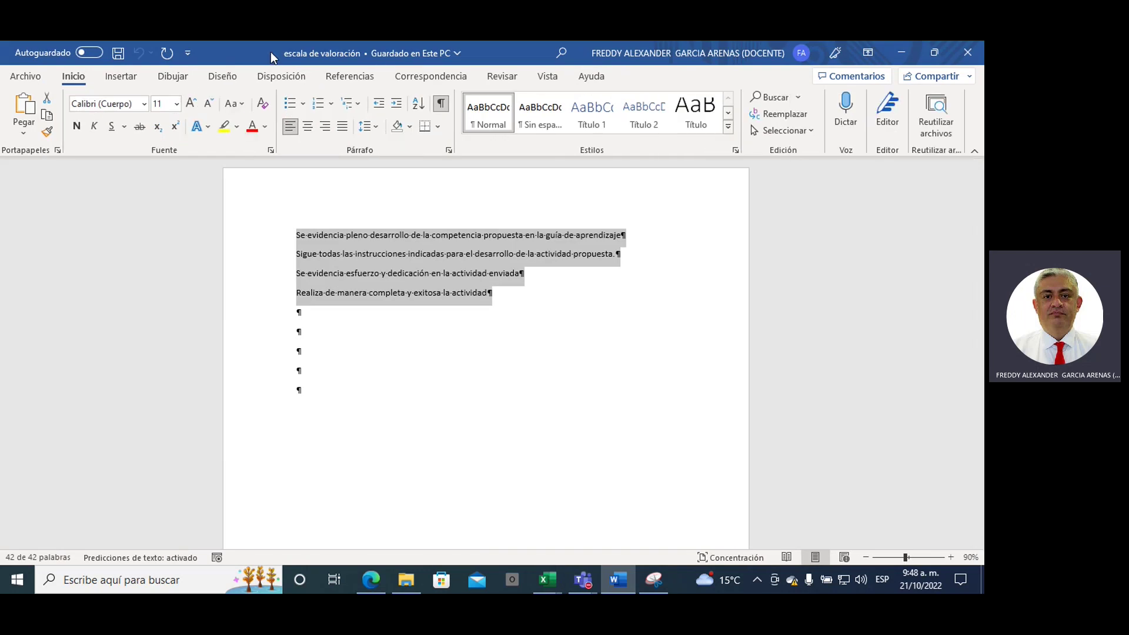
{"action": "mouse_move", "coordinate": [270, 52]}
{"action": "left_mouse_down"}
{"action": "mouse_move", "coordinate": [332, 314]}
{"action": "mouse_move", "coordinate": [304, 309]}
{"action": "left_mouse_up"}
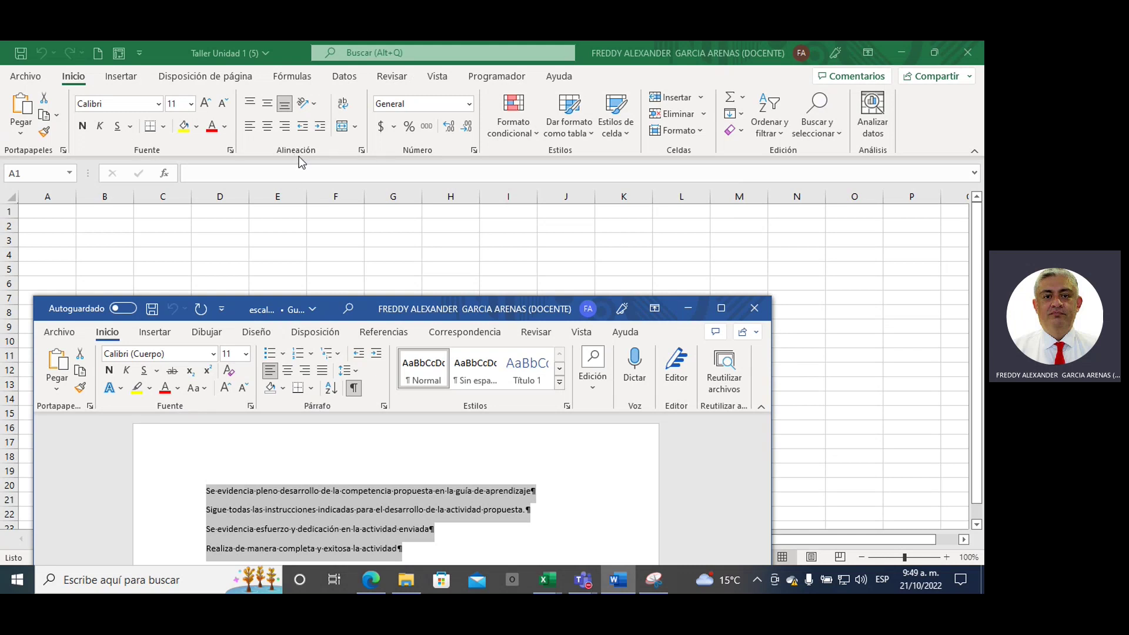
{"action": "left_click", "coordinate": [688, 308]}
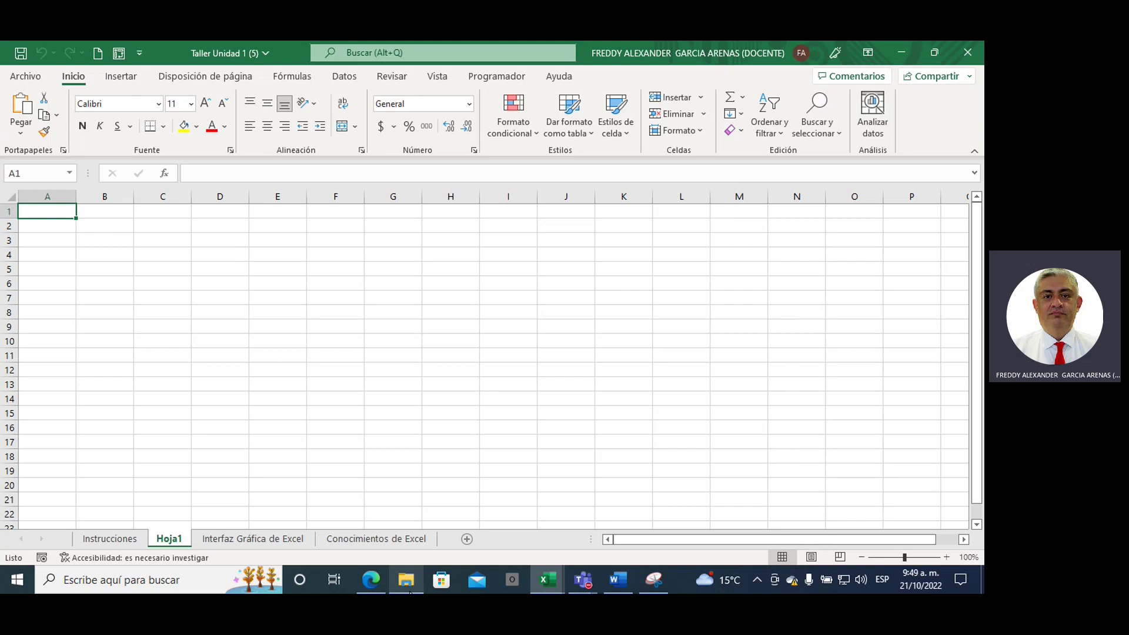
{"action": "left_click", "coordinate": [25, 78]}
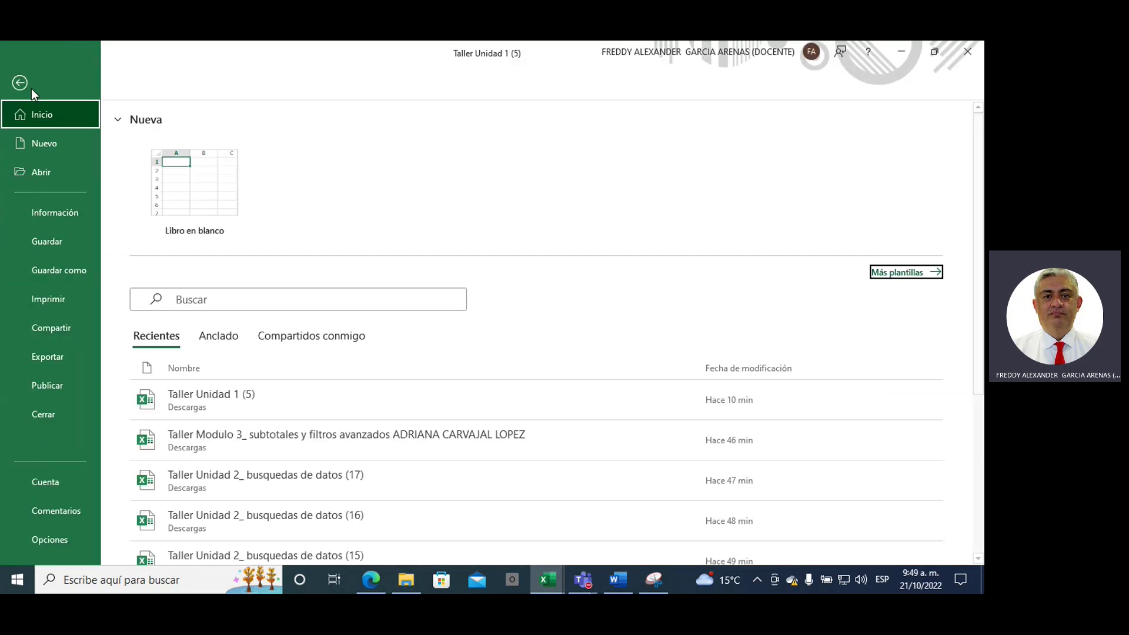
{"action": "left_click", "coordinate": [183, 186]}
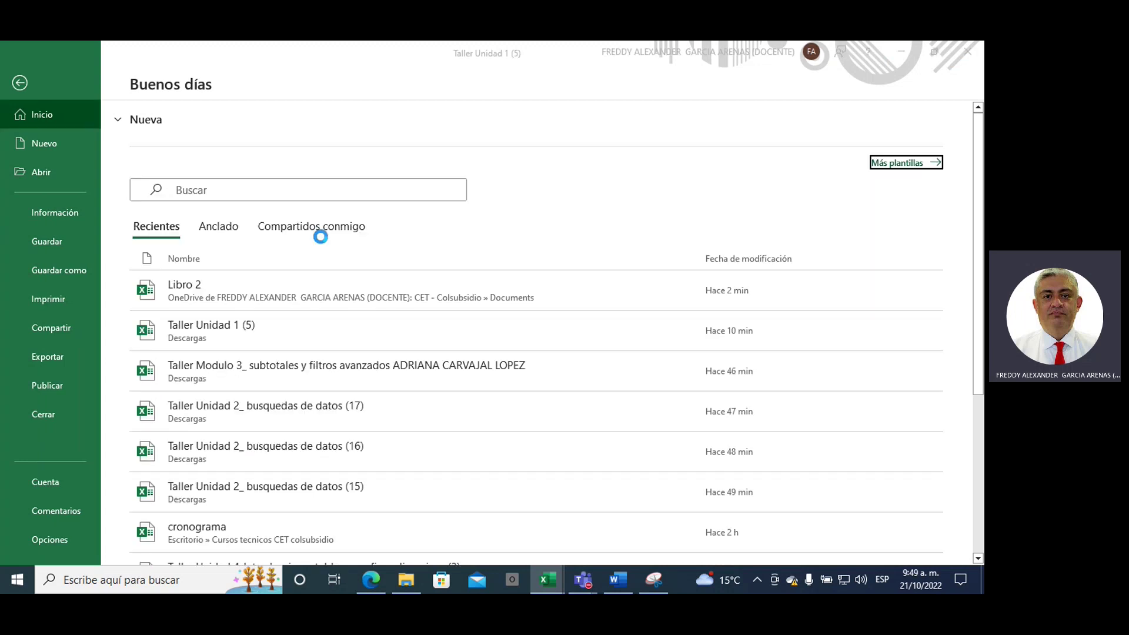
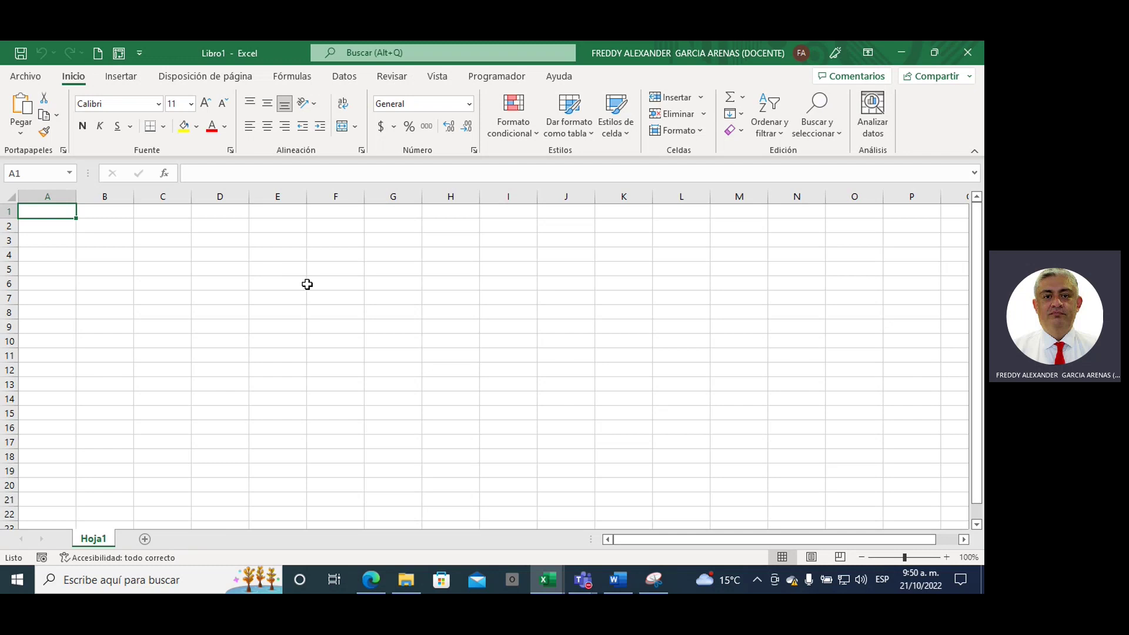
Preview the 'Nuevo Hoja de cálculo de Microsoft Excel' file in the unidad 1 folder.
{"action": "left_click", "coordinate": [407, 580]}
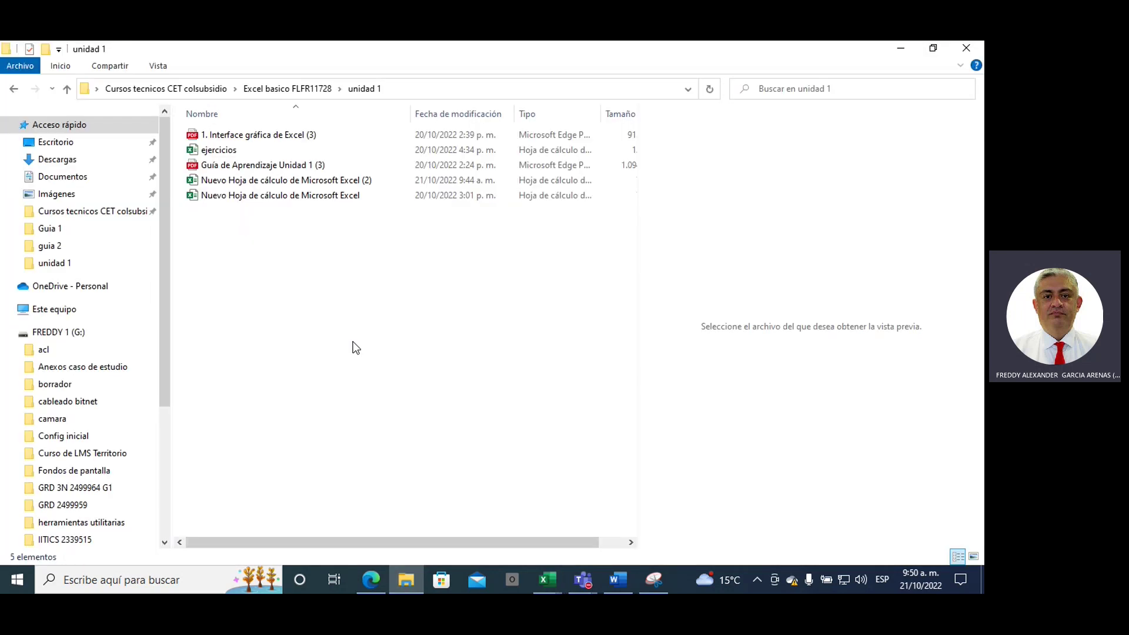
{"action": "left_click", "coordinate": [282, 203]}
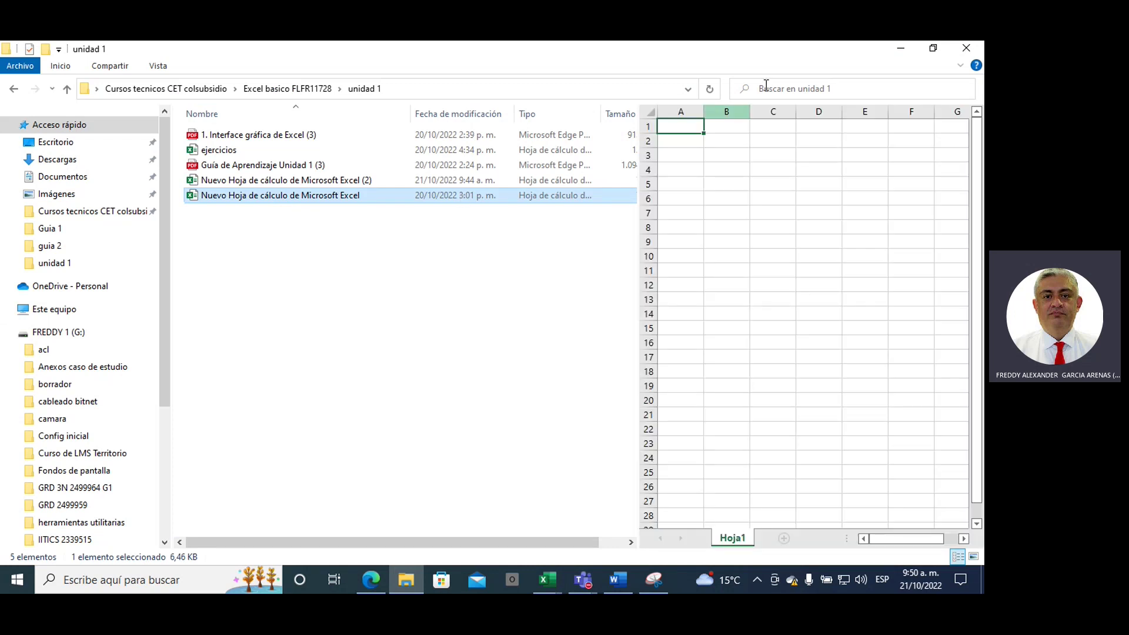
{"action": "left_click", "coordinate": [905, 50]}
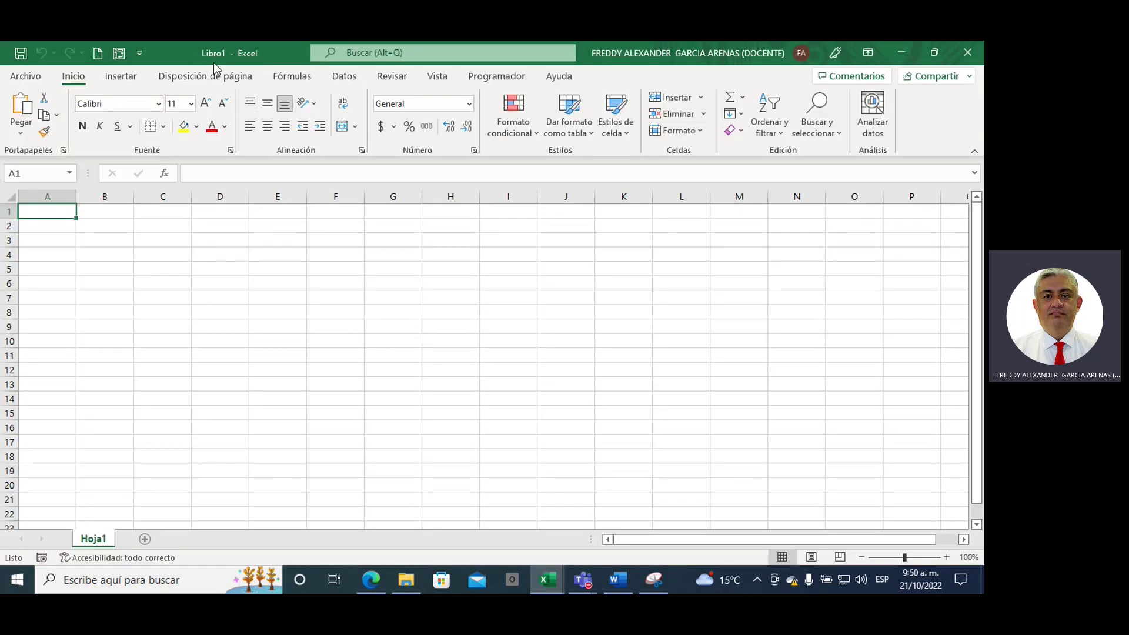
In Libro1, enter 'libro' in cell F4 and 'hojas' in cell F5.
{"action": "left_click", "coordinate": [325, 255]}
{"action": "type", "text": "li"}
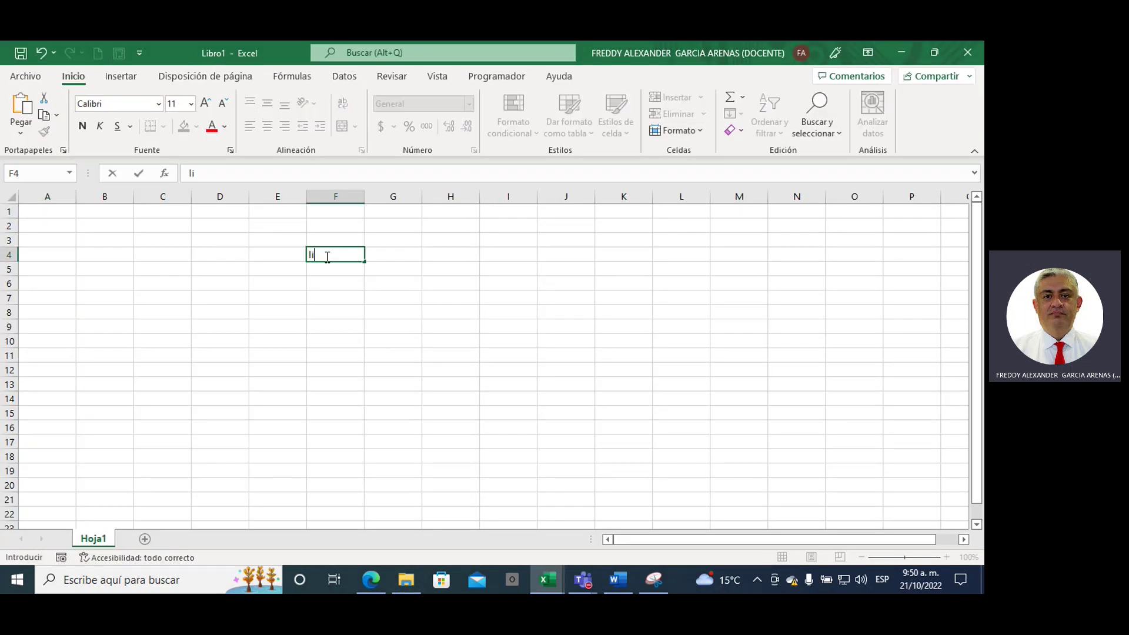
{"action": "type", "text": "bro"}
{"action": "mouse_move", "coordinate": [156, 224]}
{"action": "left_mouse_down"}
{"action": "mouse_move", "coordinate": [853, 440]}
{"action": "mouse_move", "coordinate": [854, 488]}
{"action": "left_mouse_up"}
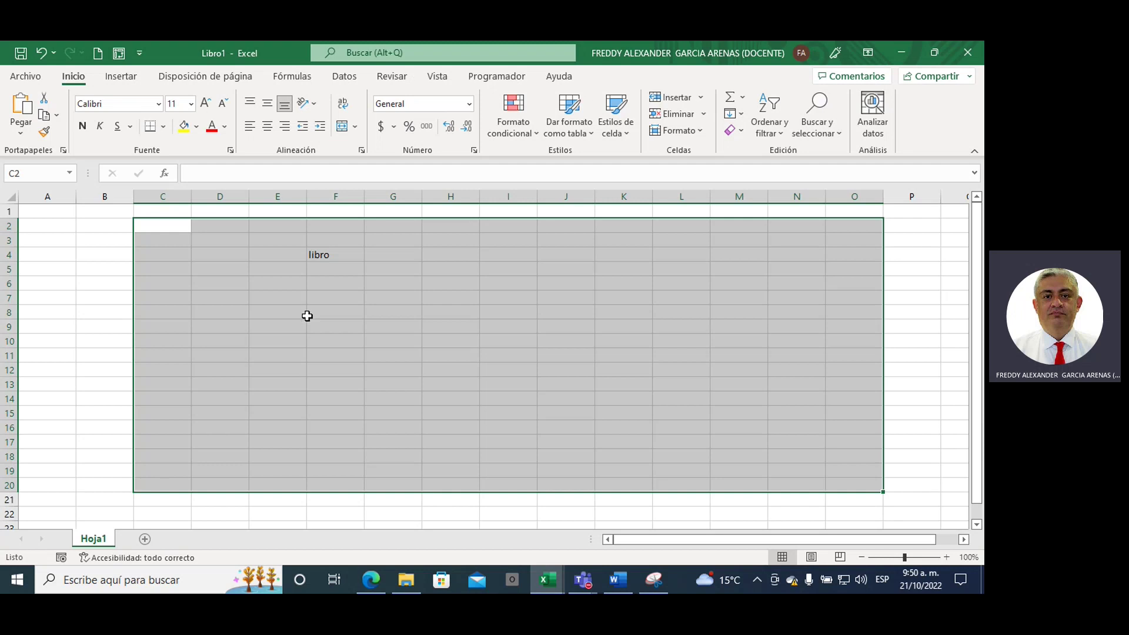
{"action": "left_click", "coordinate": [352, 325]}
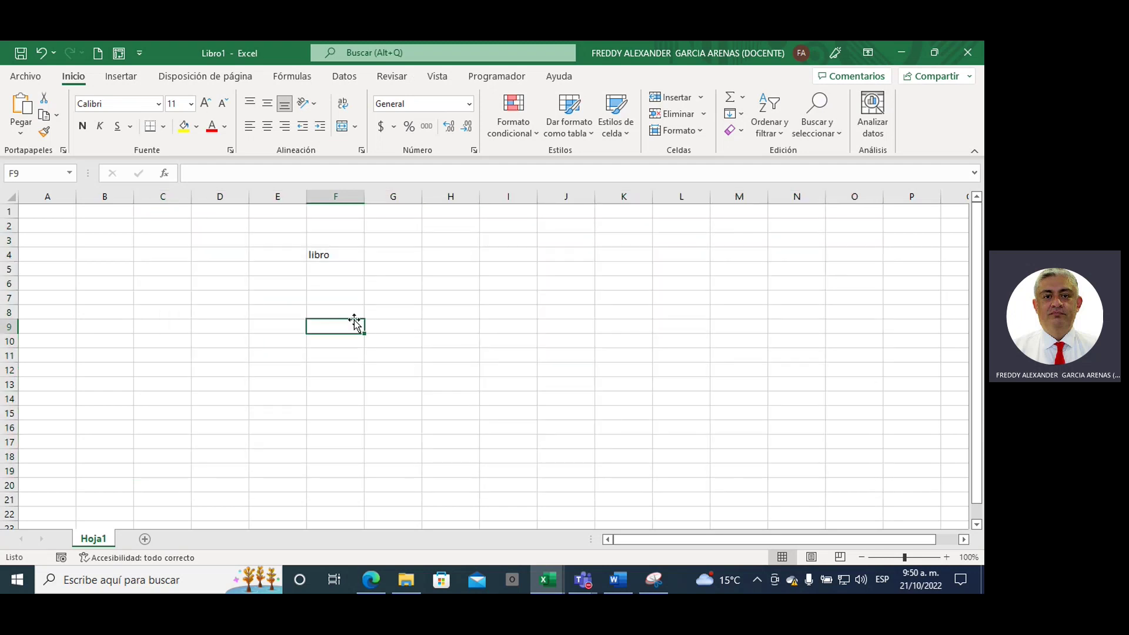
{"action": "left_click", "coordinate": [338, 255]}
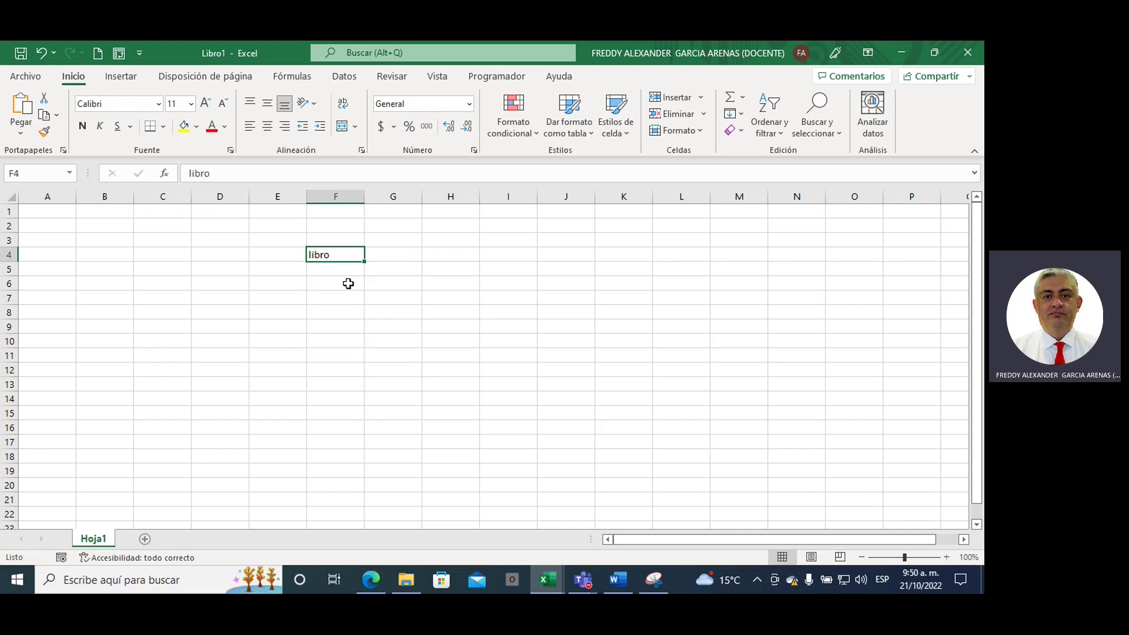
{"action": "left_click", "coordinate": [337, 271]}
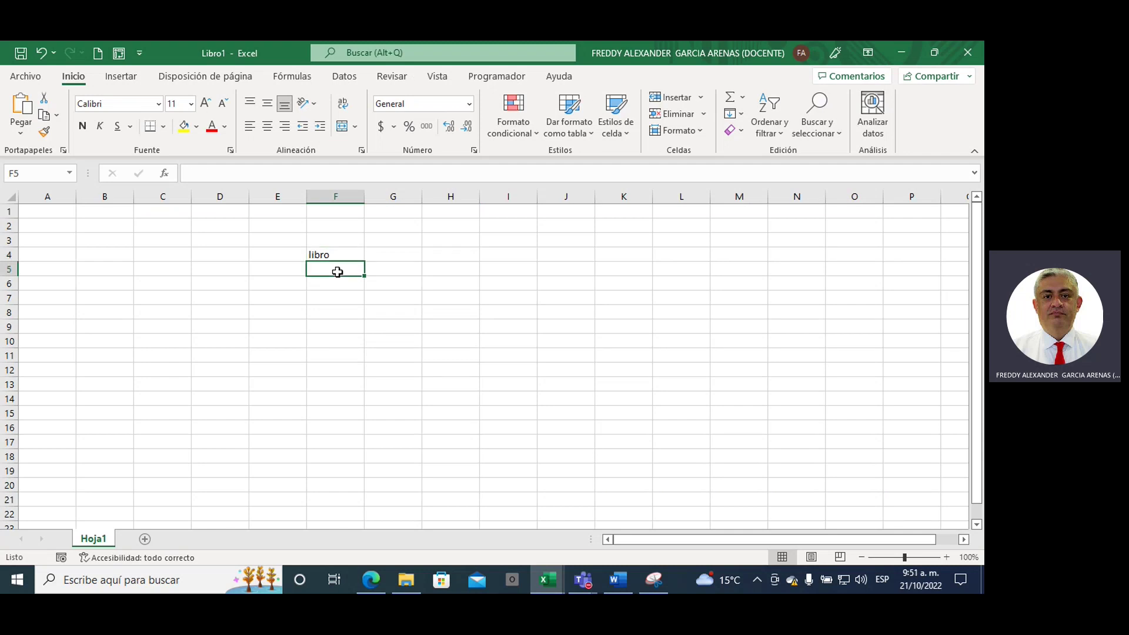
{"action": "type", "text": "hoja"}
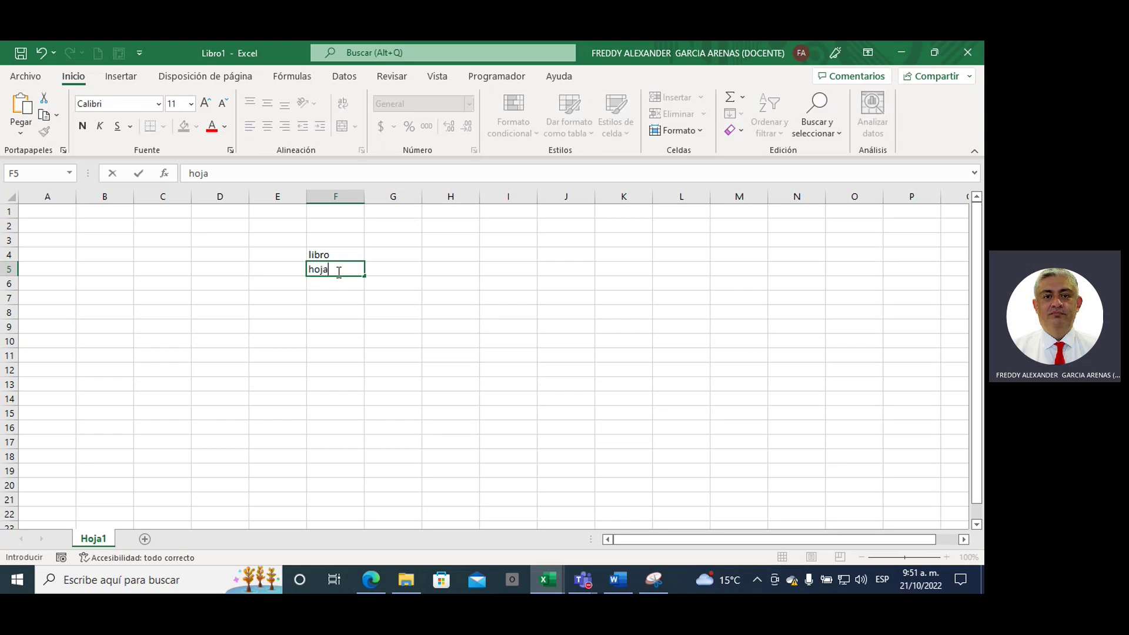
{"action": "type", "text": "s"}
{"action": "left_click", "coordinate": [216, 435]}
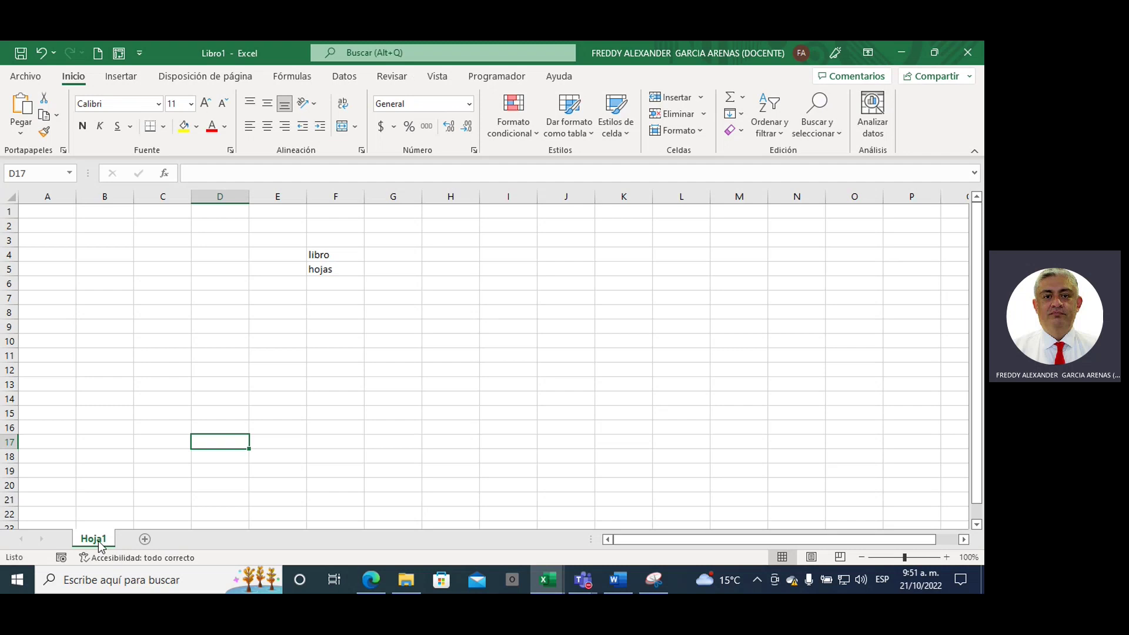
Create four new sheets so the tabs run from Hoja1 to Hoja5.
{"action": "left_click", "coordinate": [145, 540]}
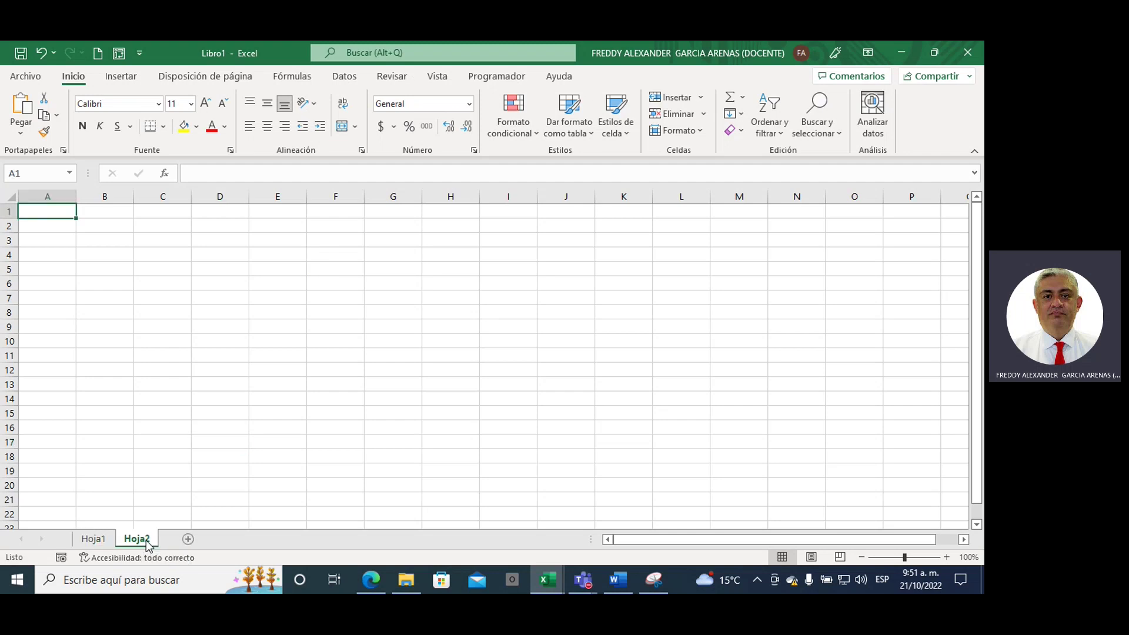
{"action": "left_click", "coordinate": [187, 540]}
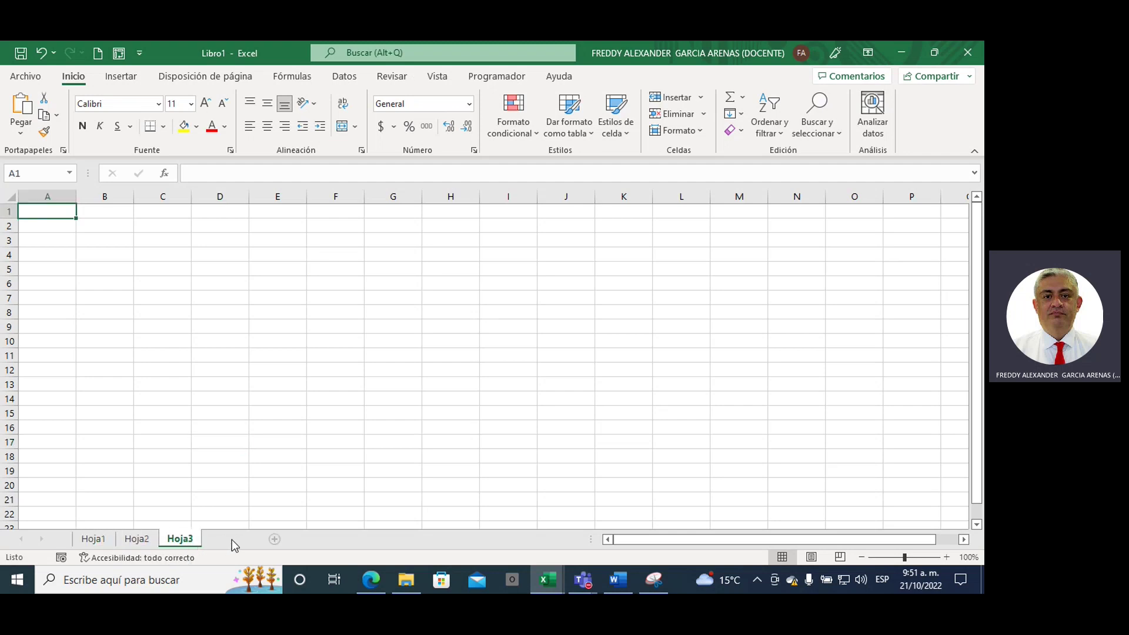
{"action": "left_click", "coordinate": [268, 540]}
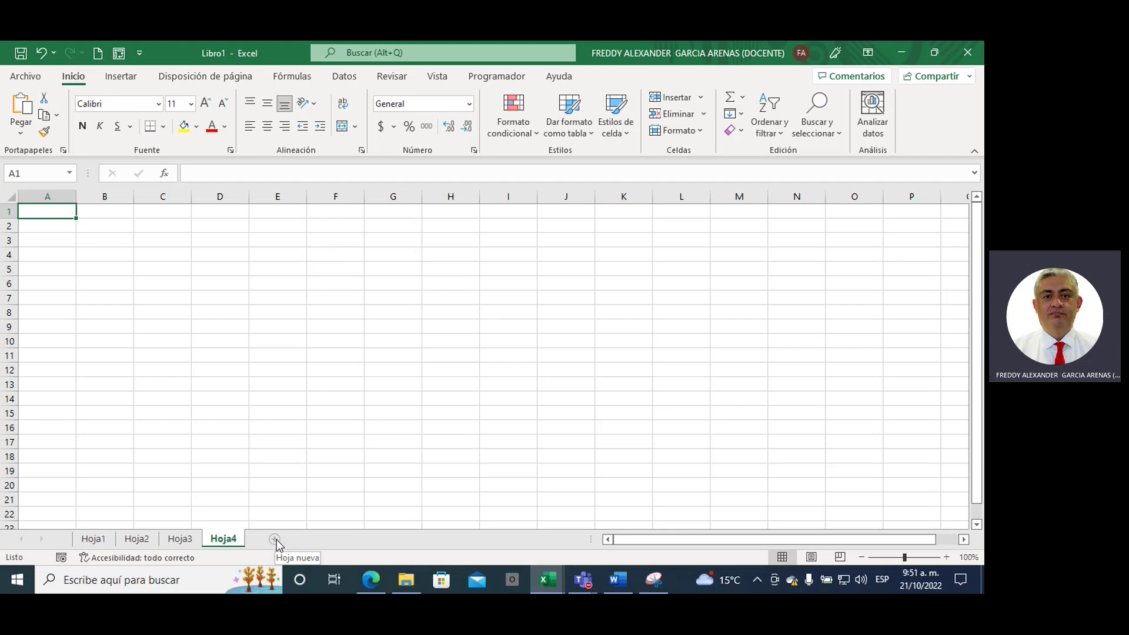
{"action": "left_click", "coordinate": [275, 541]}
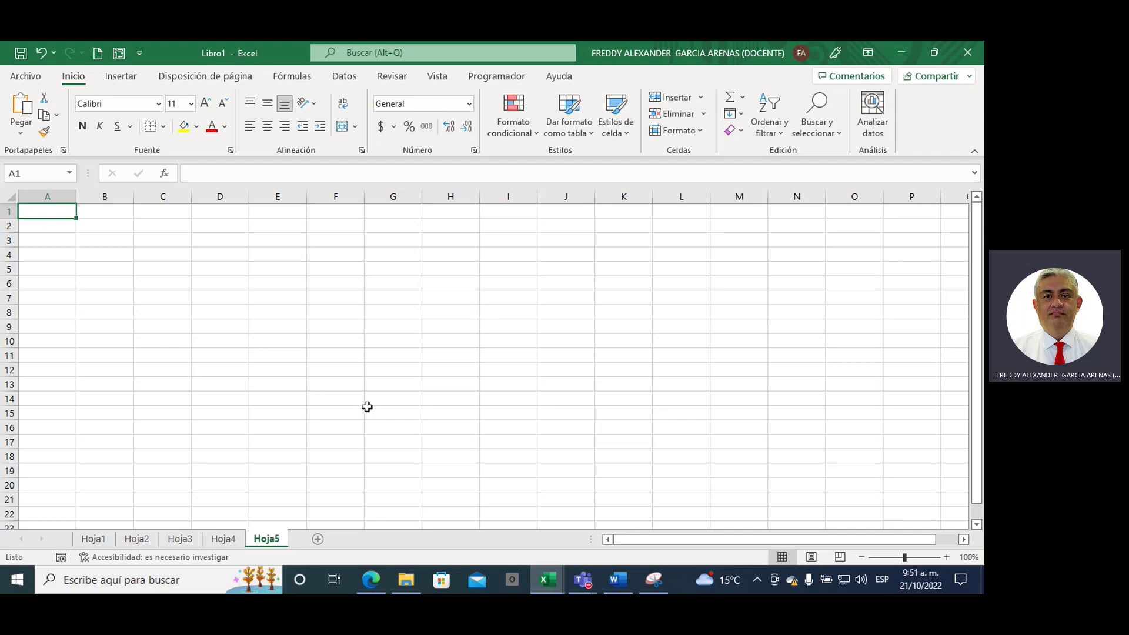
Rename the Hoja5 tab to 'nomina', fixing the 'nomino' typo.
{"action": "right_click", "coordinate": [272, 543]}
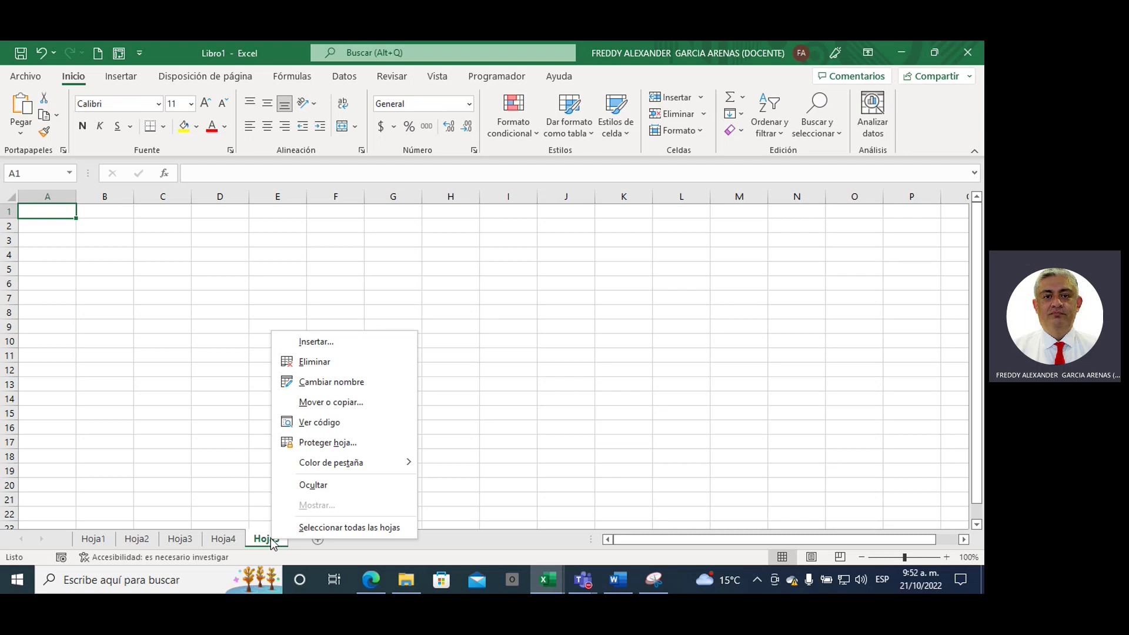
{"action": "left_click", "coordinate": [333, 383]}
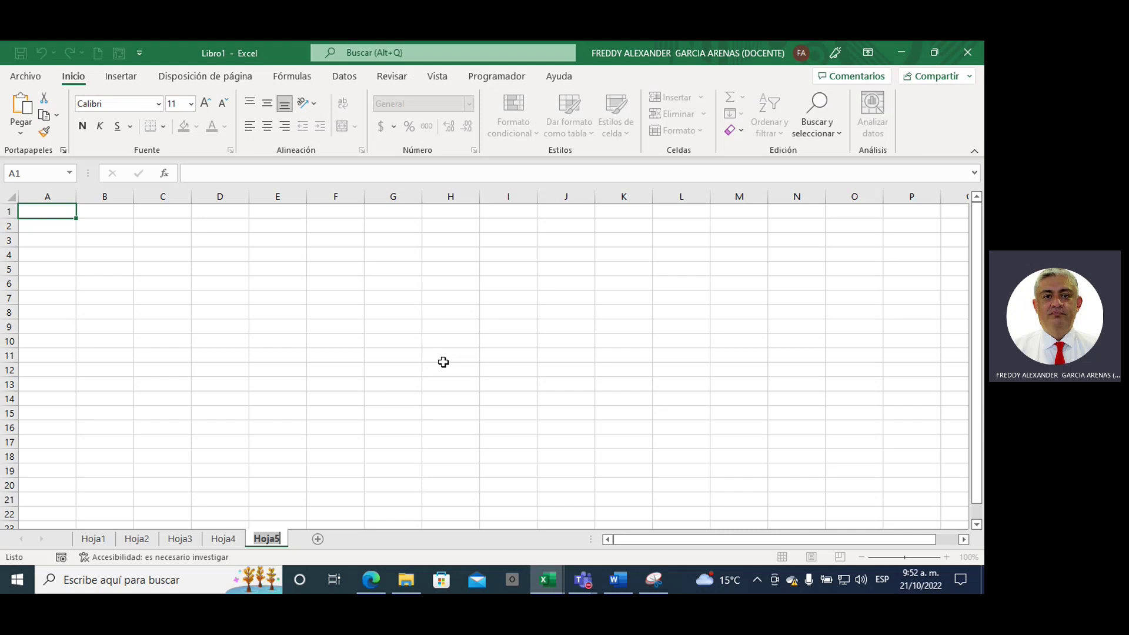
{"action": "type", "text": "no"}
{"action": "type", "text": "mino"}
{"action": "key", "text": "BackSpace"}
{"action": "type", "text": "a"}
{"action": "key", "text": "Return"}
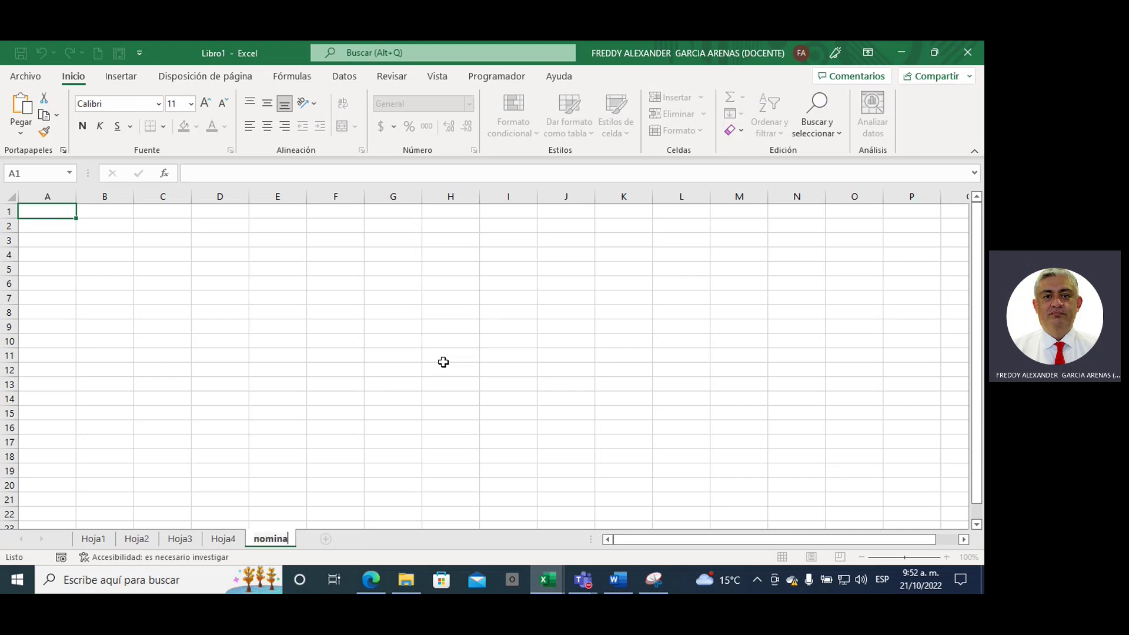
{"action": "key", "text": "Return"}
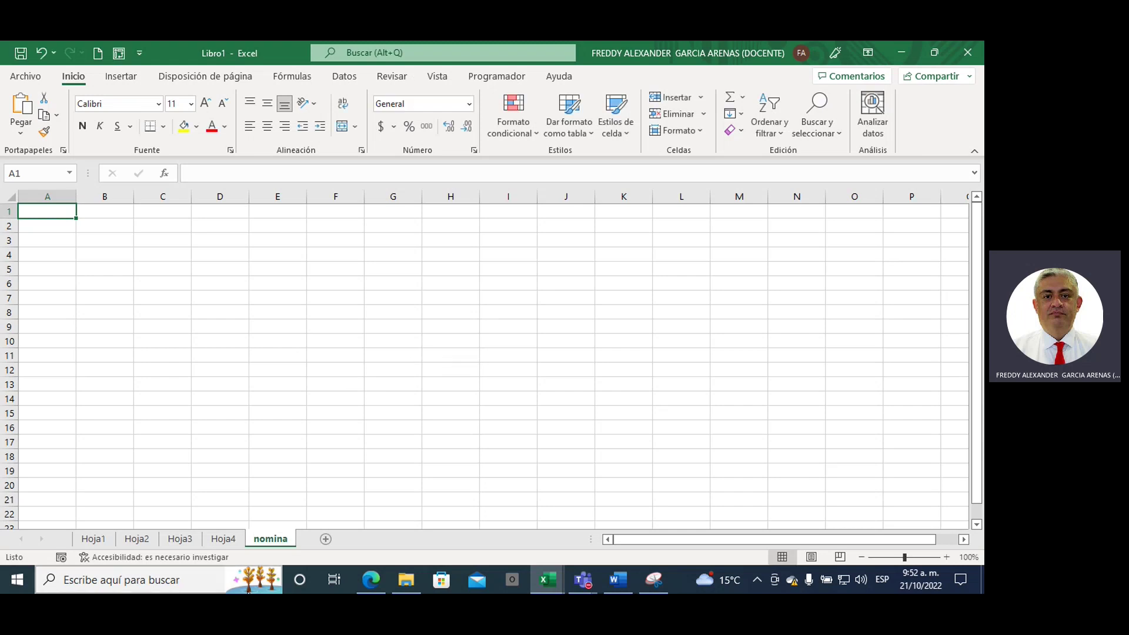
Set the nomina tab colour to red and move to the Hoja3 sheet.
{"action": "right_click", "coordinate": [274, 544]}
{"action": "mouse_move", "coordinate": [333, 463]}
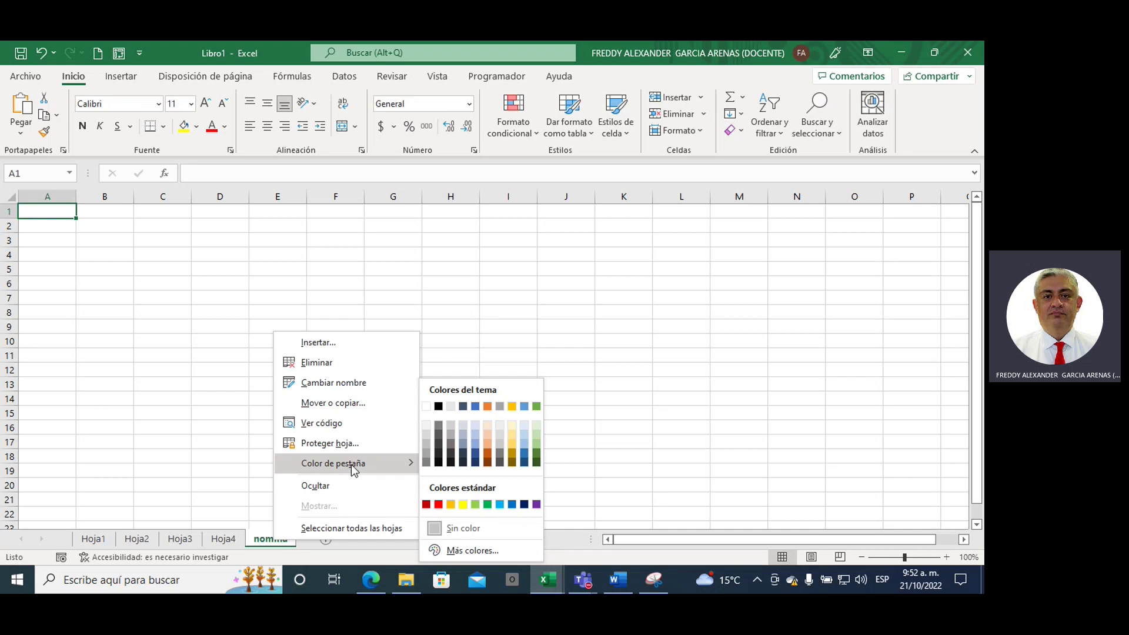
{"action": "left_click", "coordinate": [438, 507]}
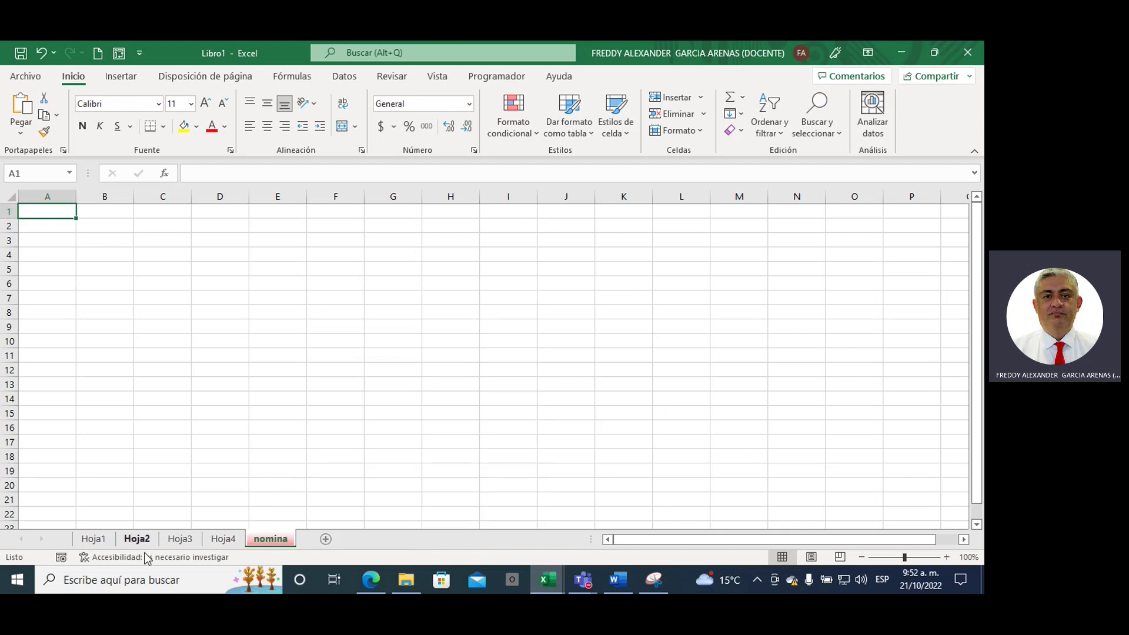
{"action": "left_click", "coordinate": [179, 539]}
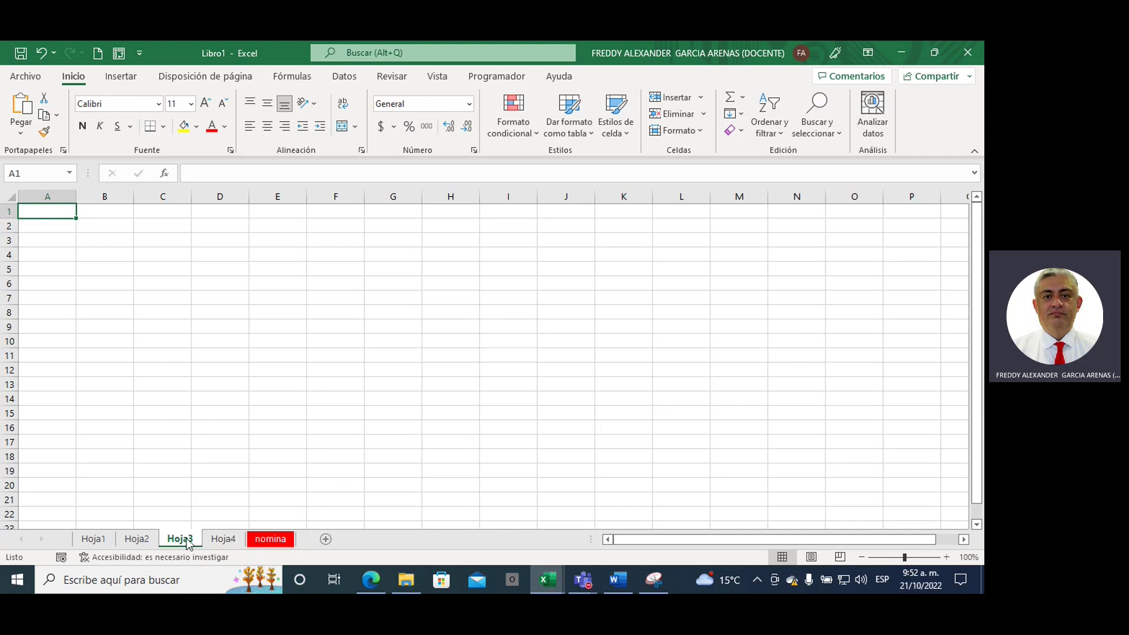
Enter 'hoja 3' in cell D8 of Hoja3.
{"action": "left_click", "coordinate": [231, 319]}
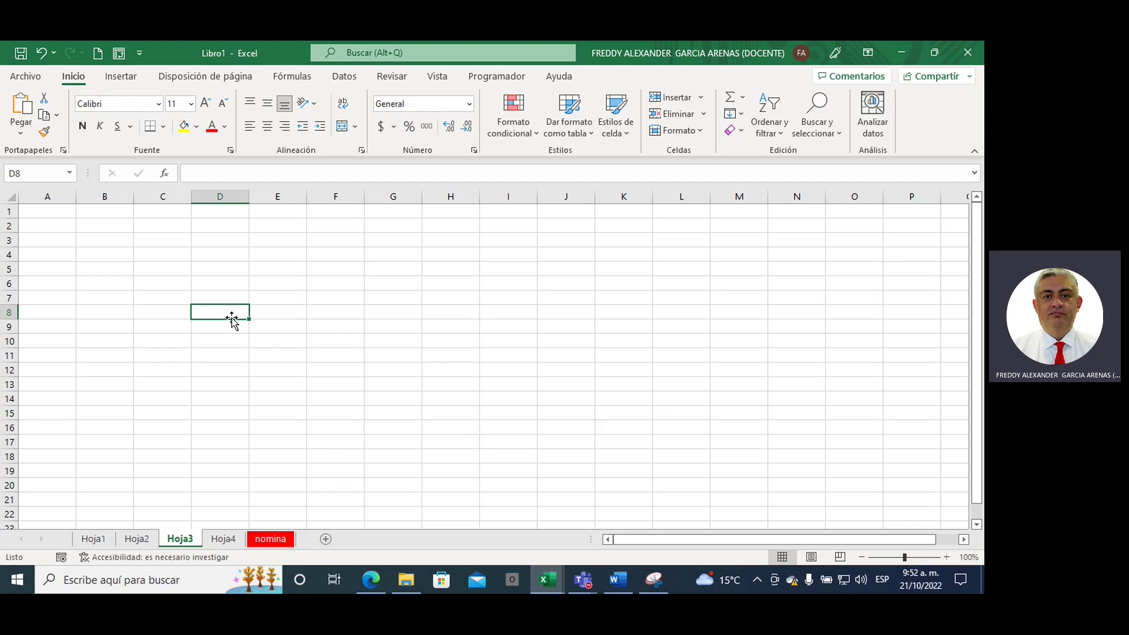
{"action": "type", "text": "hoja 3"}
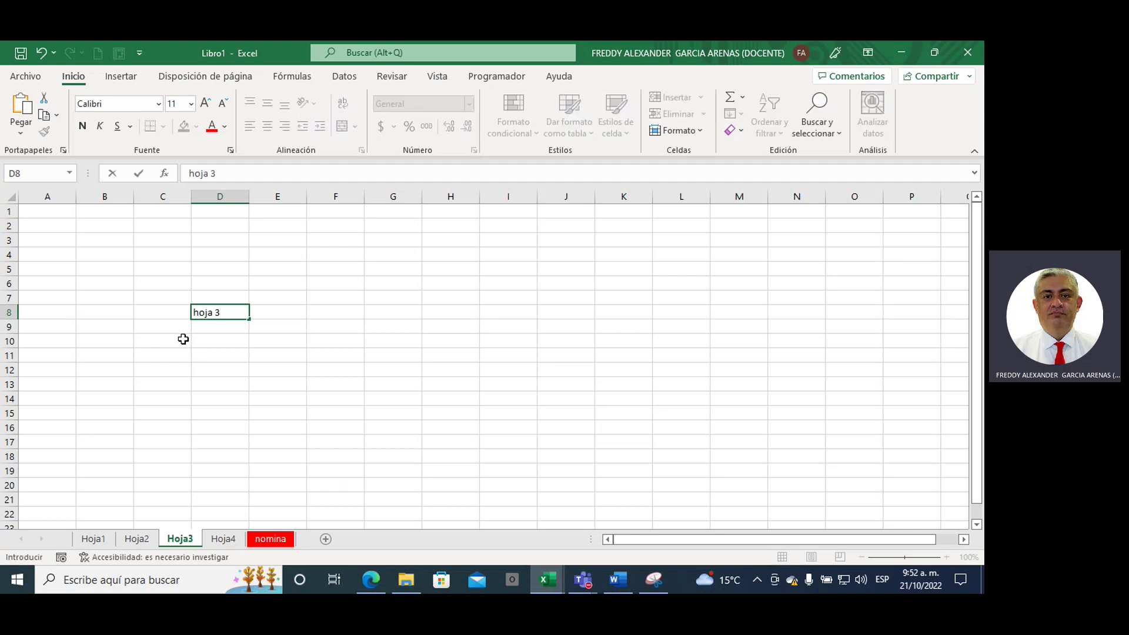
{"action": "left_click", "coordinate": [227, 383]}
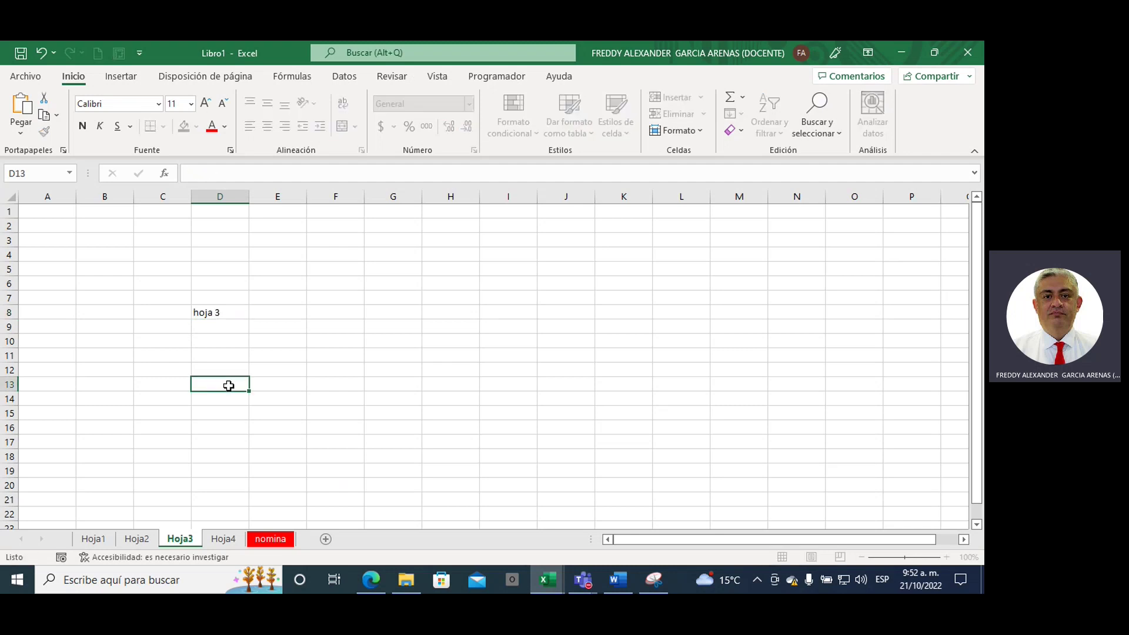
Delete the Hoja3 sheet permanently, confirming the warning.
{"action": "right_click", "coordinate": [179, 544]}
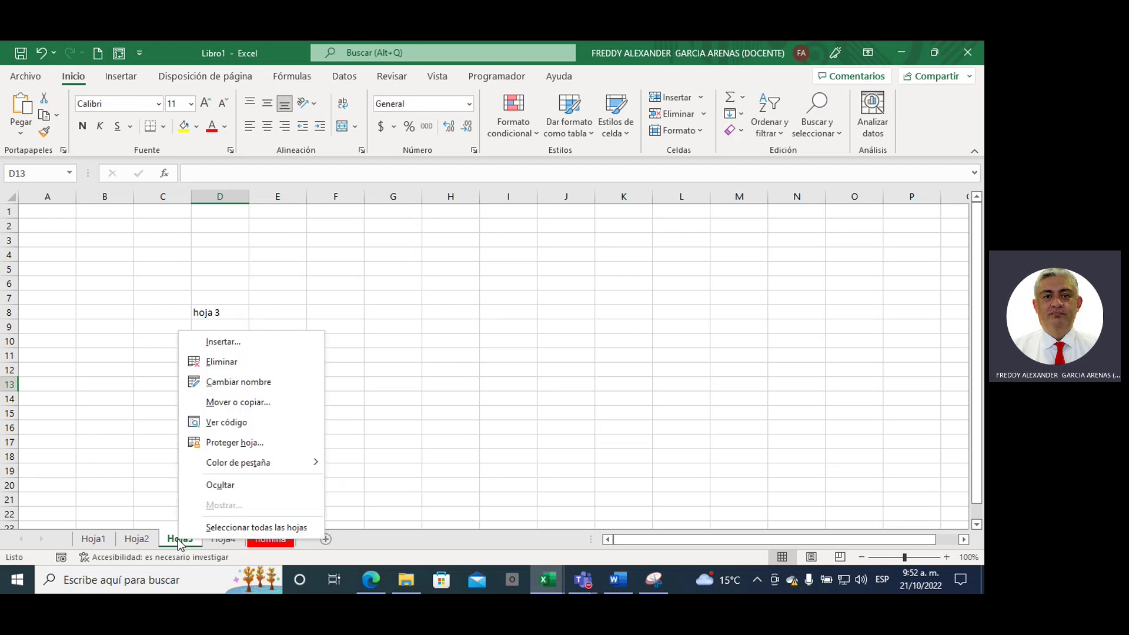
{"action": "left_click", "coordinate": [223, 363]}
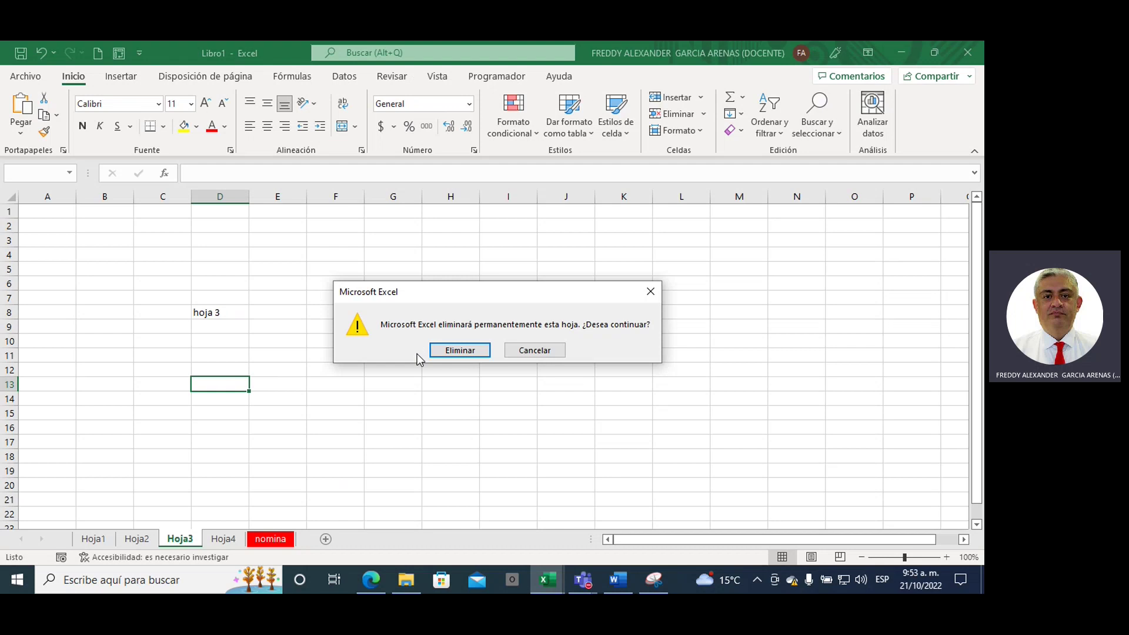
{"action": "left_click", "coordinate": [462, 352]}
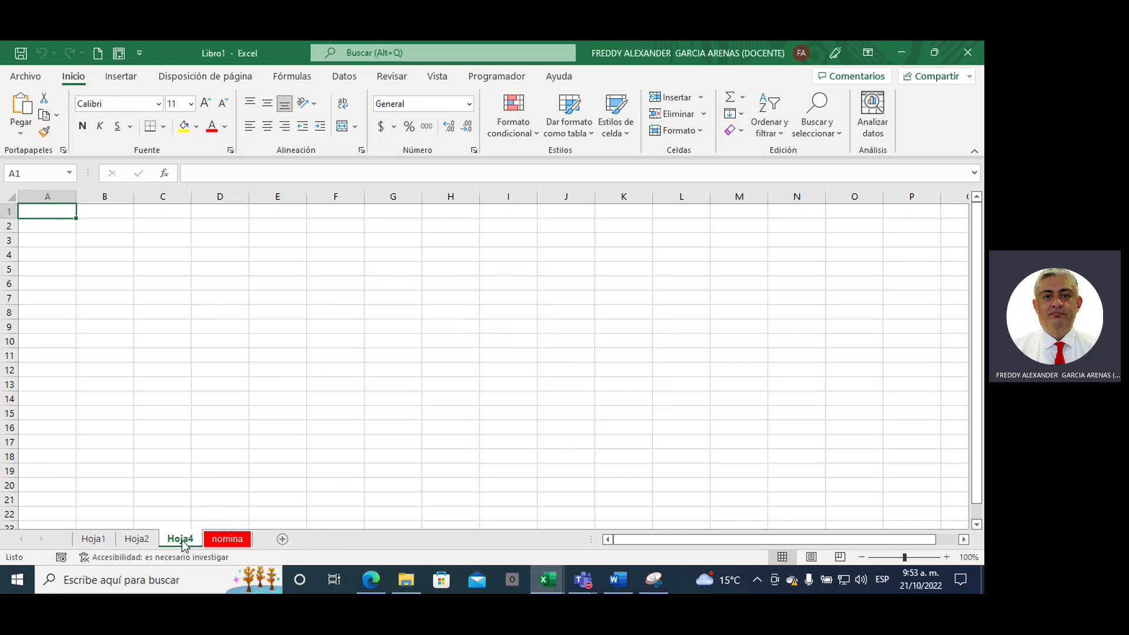
Delete the Hoja4 and Hoja2 sheets, leaving only Hoja1 and nomina.
{"action": "right_click", "coordinate": [181, 540]}
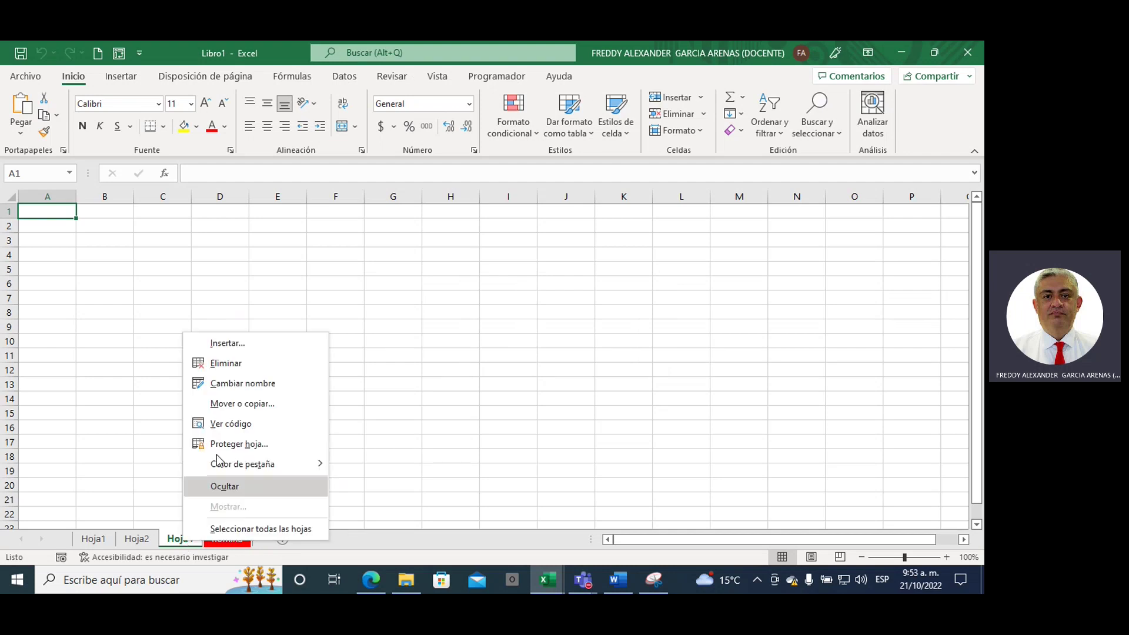
{"action": "left_click", "coordinate": [244, 367]}
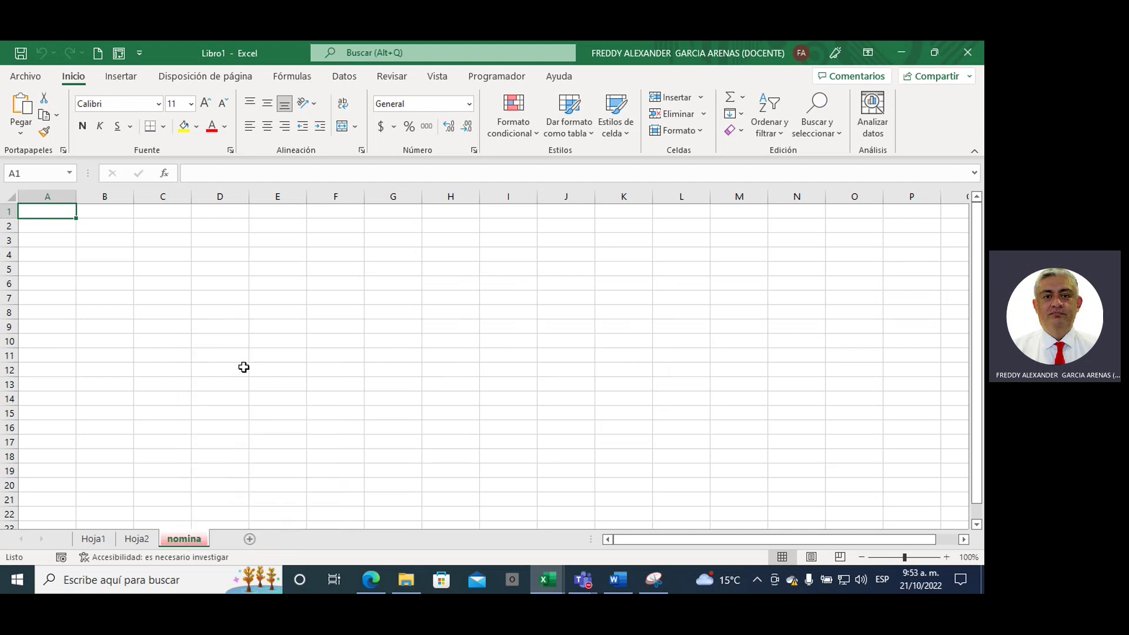
{"action": "right_click", "coordinate": [143, 539]}
{"action": "left_click", "coordinate": [198, 364]}
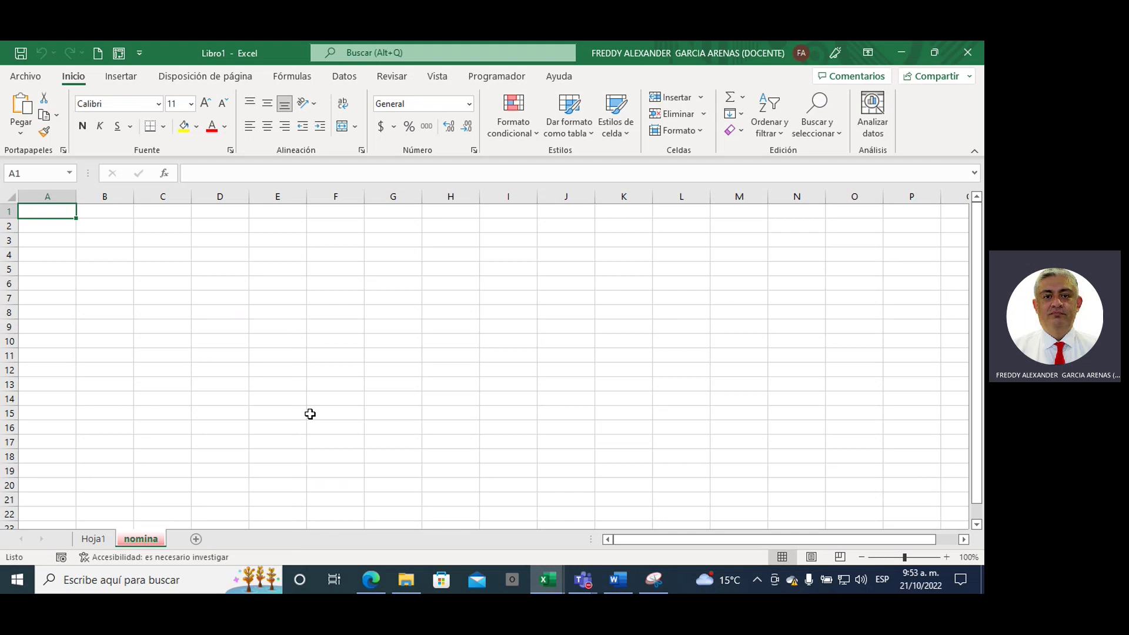
{"action": "left_click", "coordinate": [322, 414]}
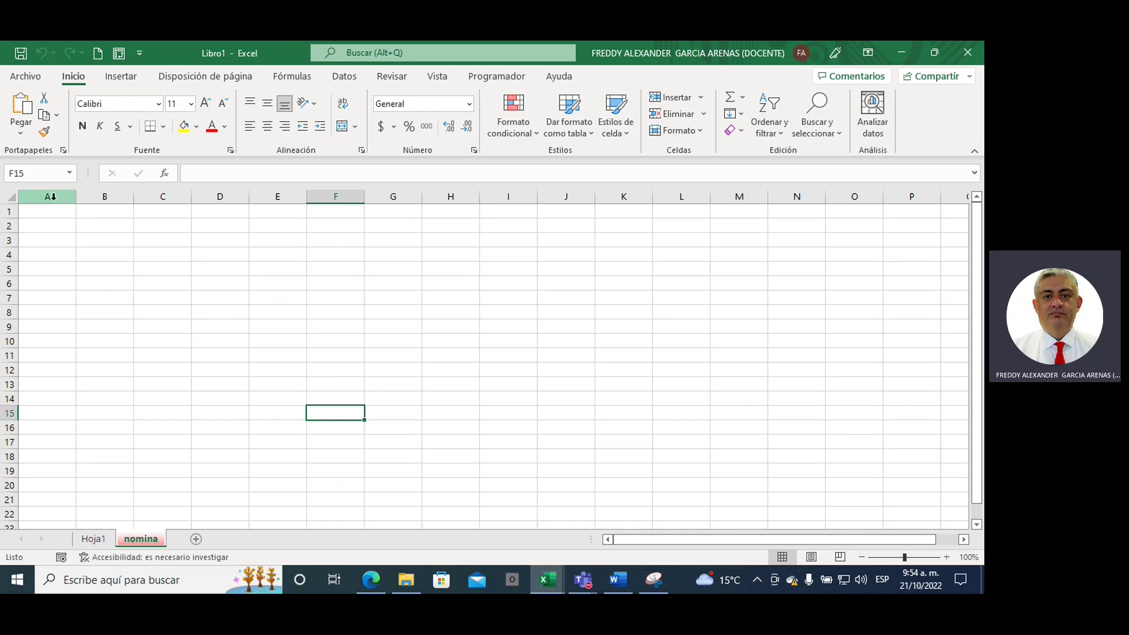
{"action": "left_click", "coordinate": [236, 193]}
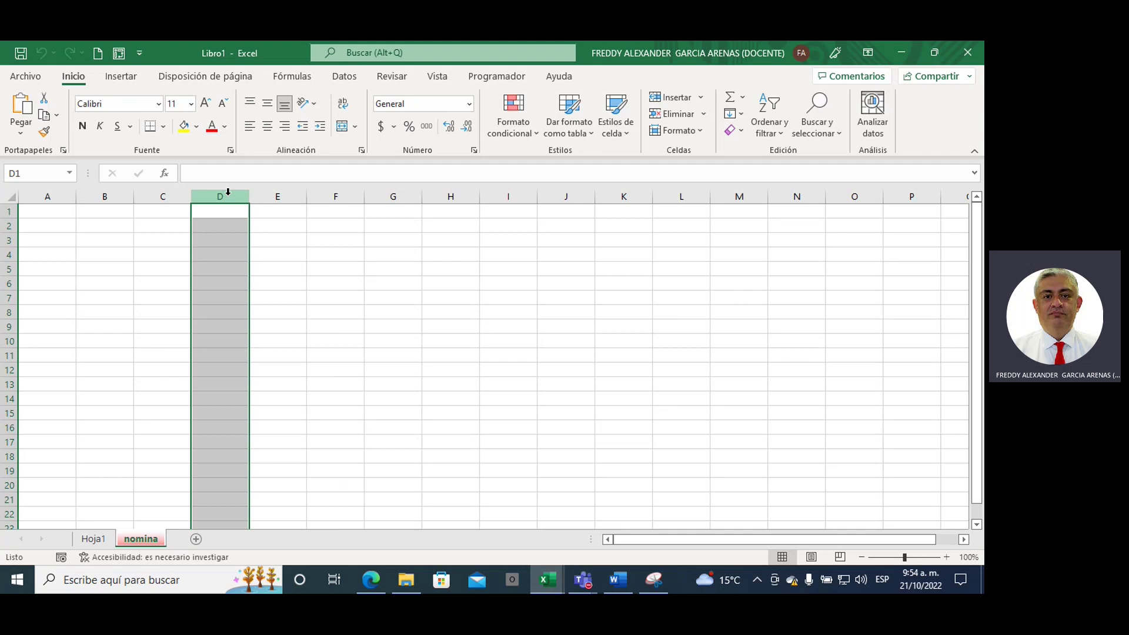
{"action": "left_click", "coordinate": [6, 270]}
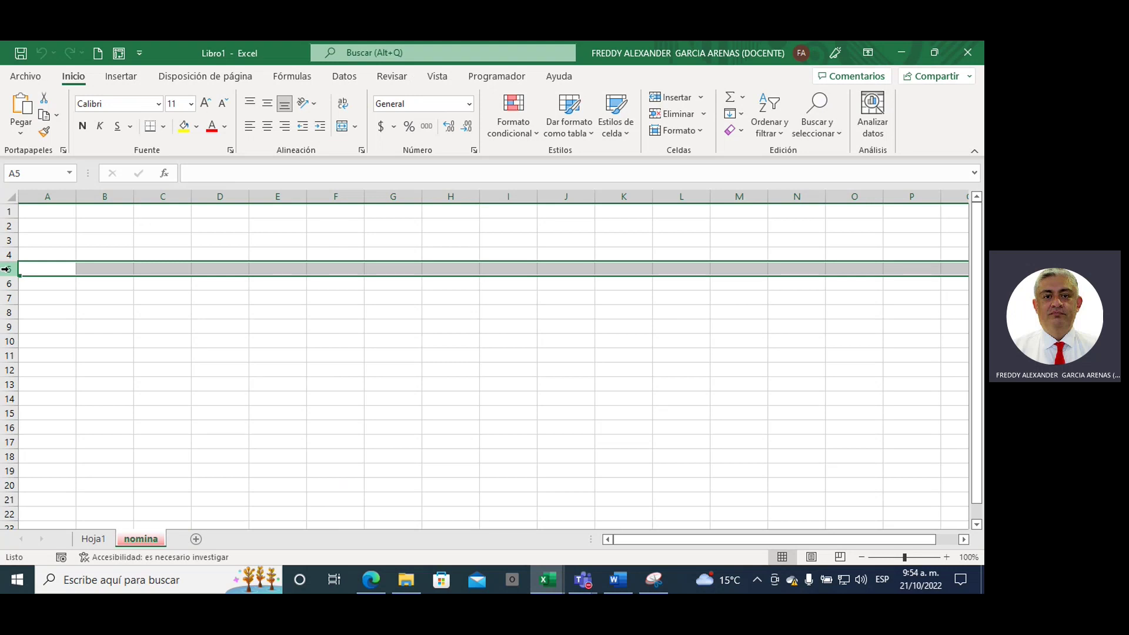
{"action": "left_click", "coordinate": [229, 194]}
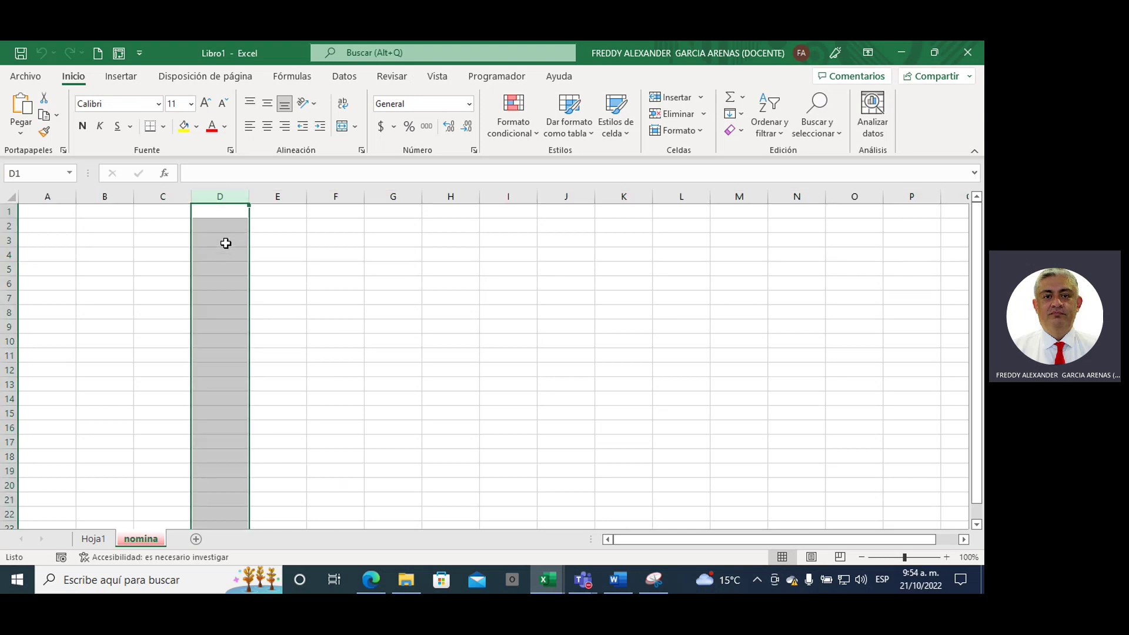
{"action": "left_click", "coordinate": [108, 209]}
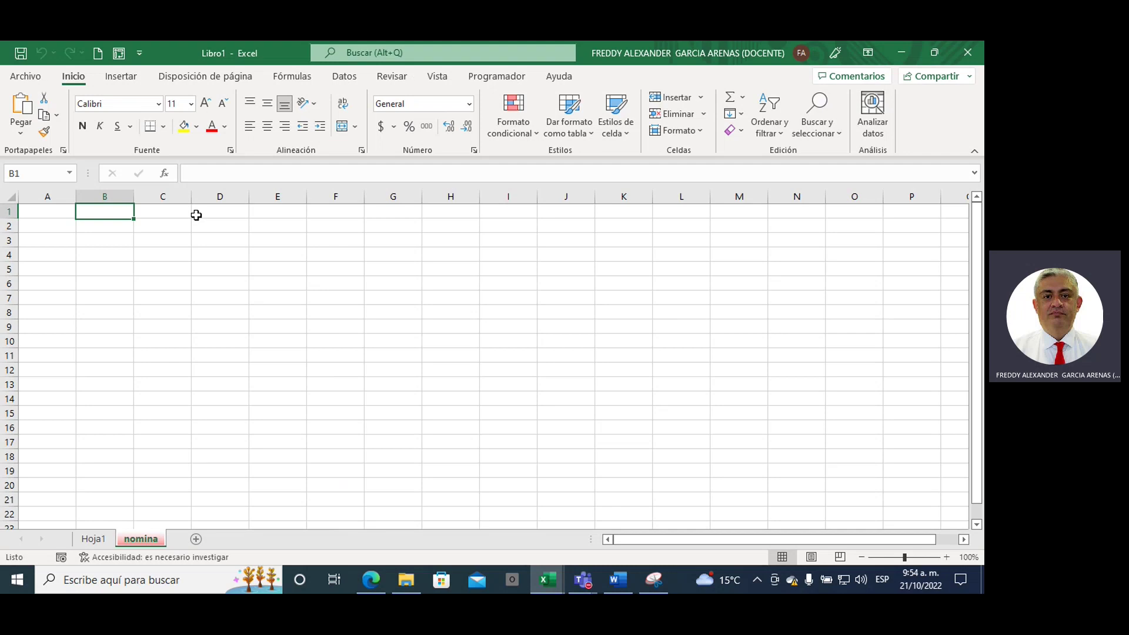
{"action": "key", "text": "ctrl+Right"}
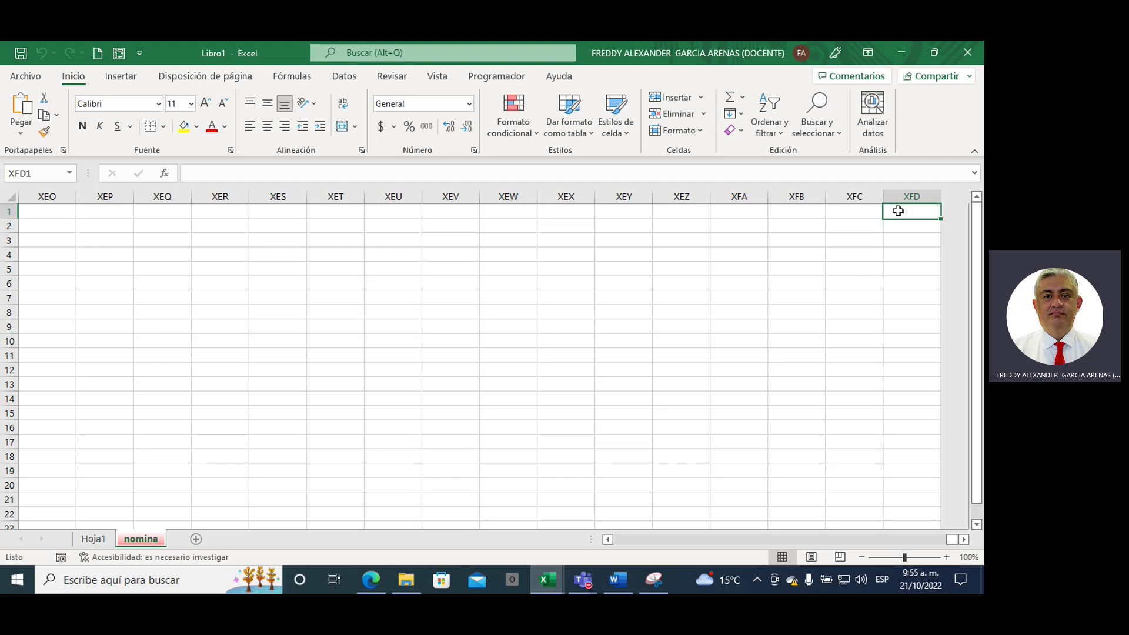
{"action": "key", "text": "ctrl+Home"}
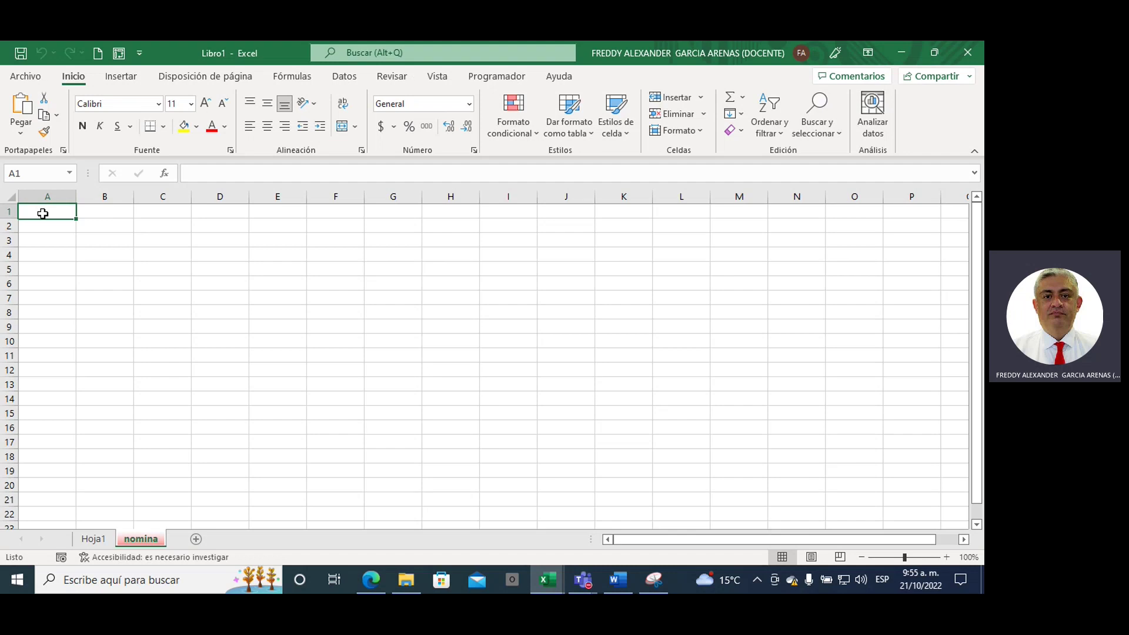
{"action": "key", "text": "ctrl+Down"}
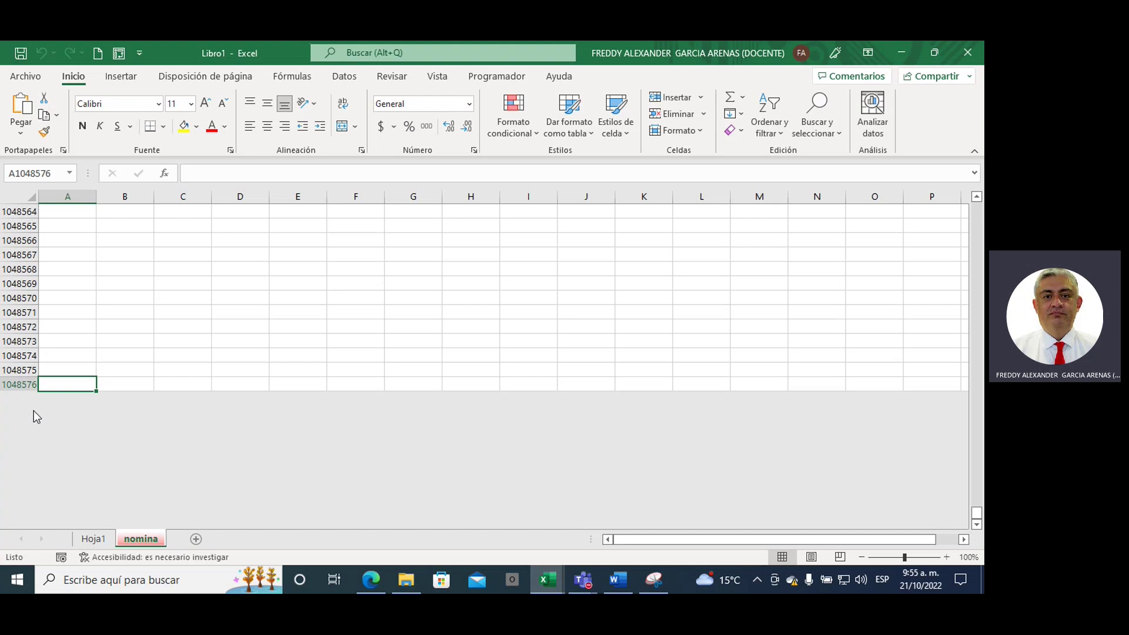
{"action": "key", "text": "ctrl+Up"}
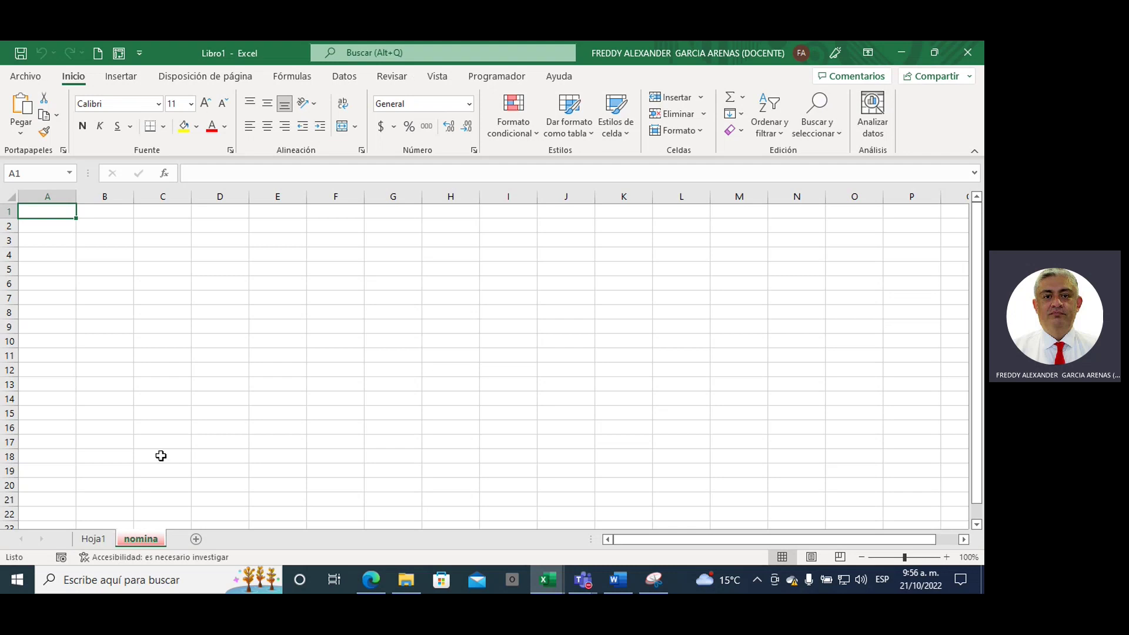
On Hoja1, add 'columnas' in F6, 'filas' in F7 and 'celda' in F8.
{"action": "left_click", "coordinate": [94, 539]}
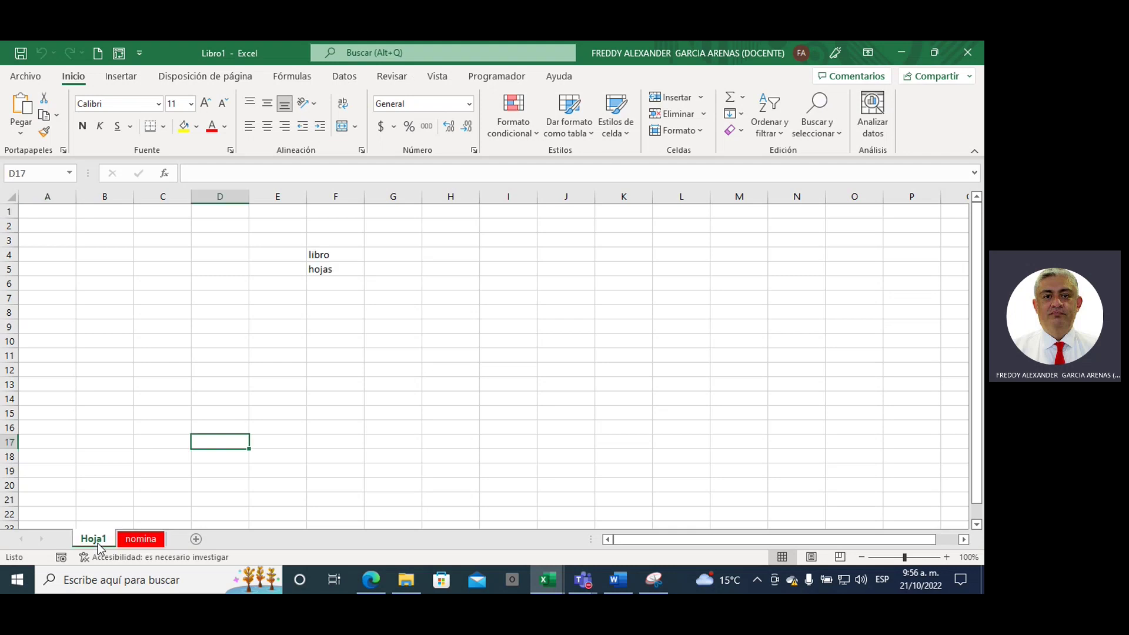
{"action": "left_click", "coordinate": [317, 284]}
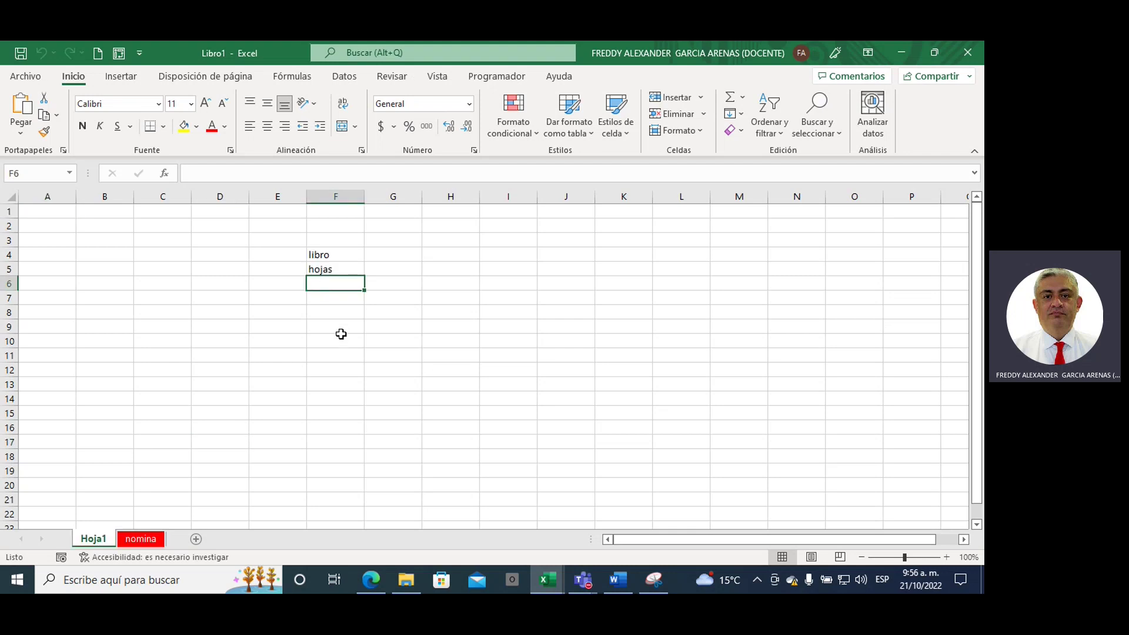
{"action": "type", "text": "column"}
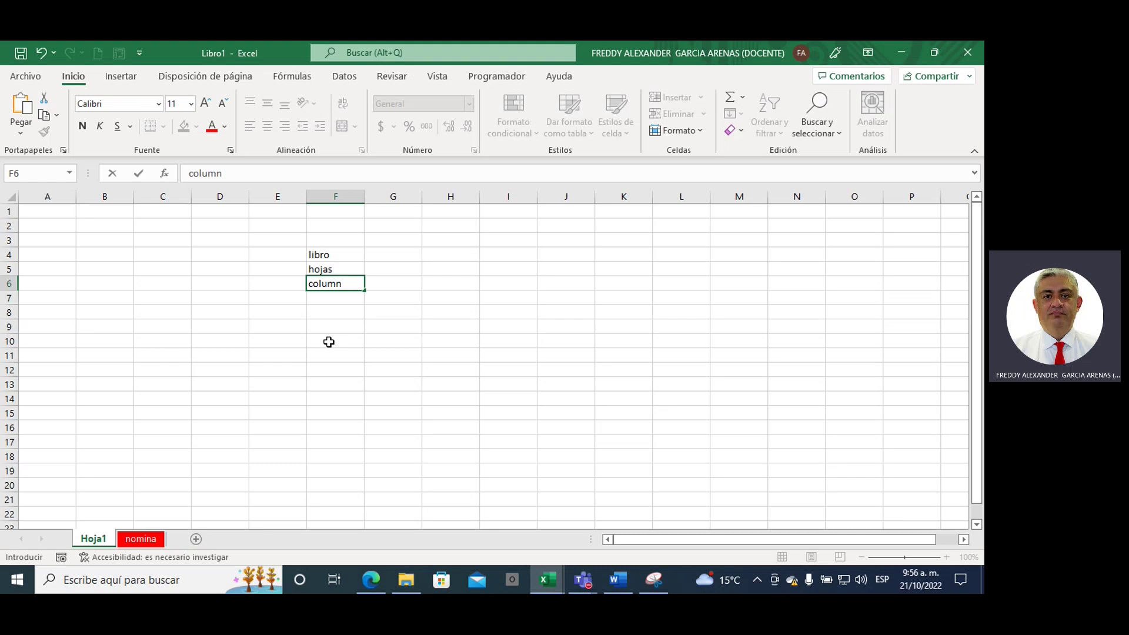
{"action": "type", "text": "as"}
{"action": "key", "text": "Return"}
{"action": "type", "text": "filas"}
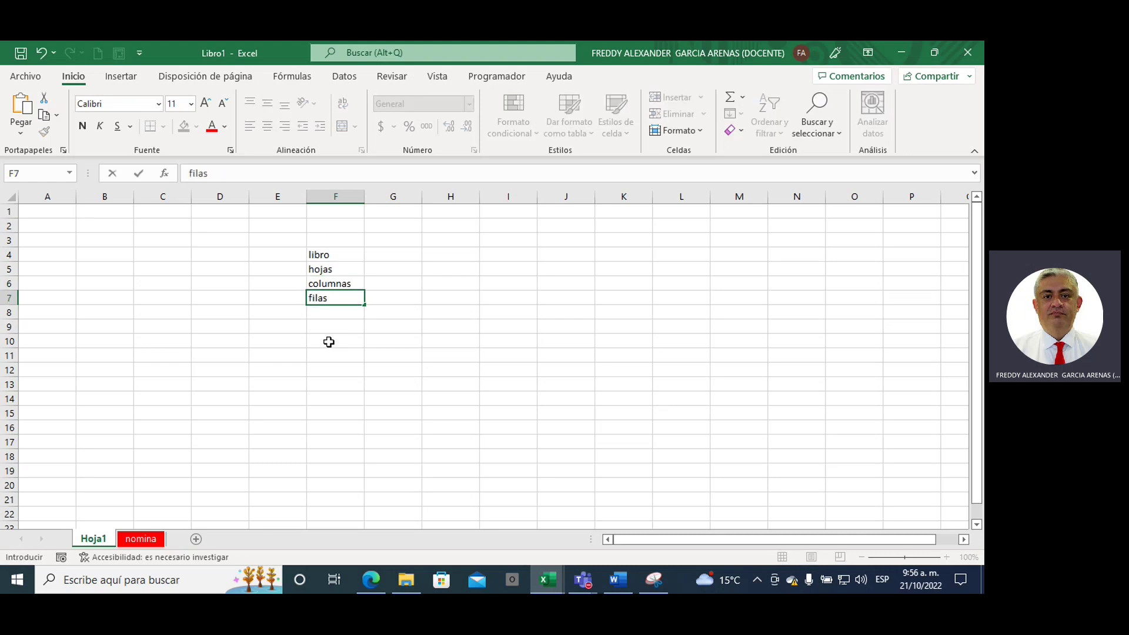
{"action": "left_click_drag", "start_coordinate": [309, 316], "coordinate": [308, 338]}
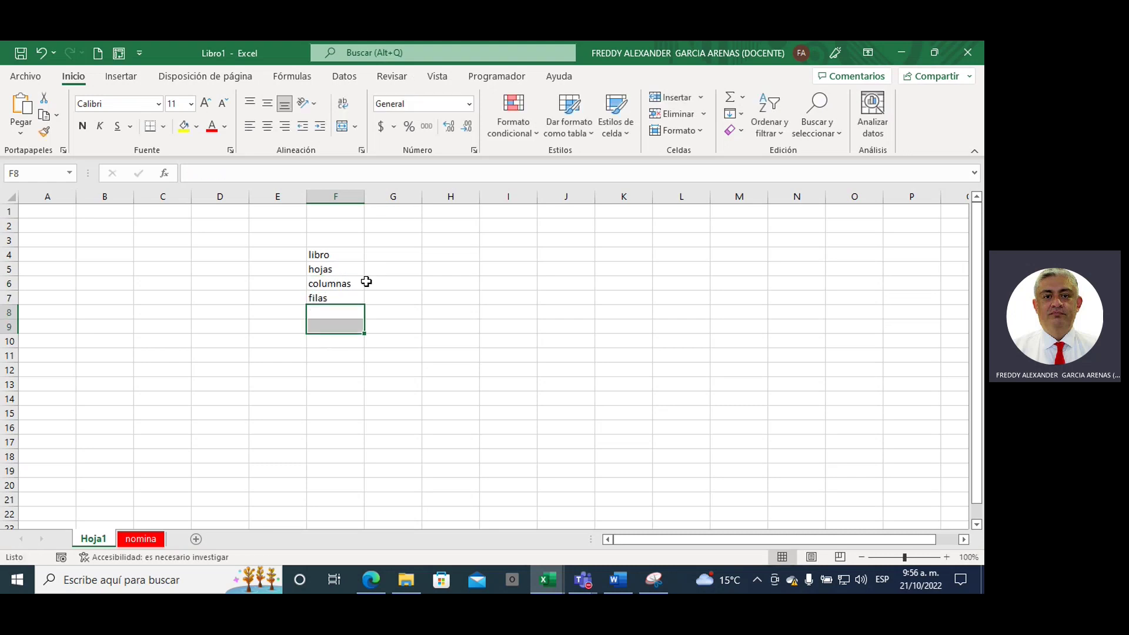
{"action": "left_click_drag", "start_coordinate": [424, 242], "coordinate": [789, 469]}
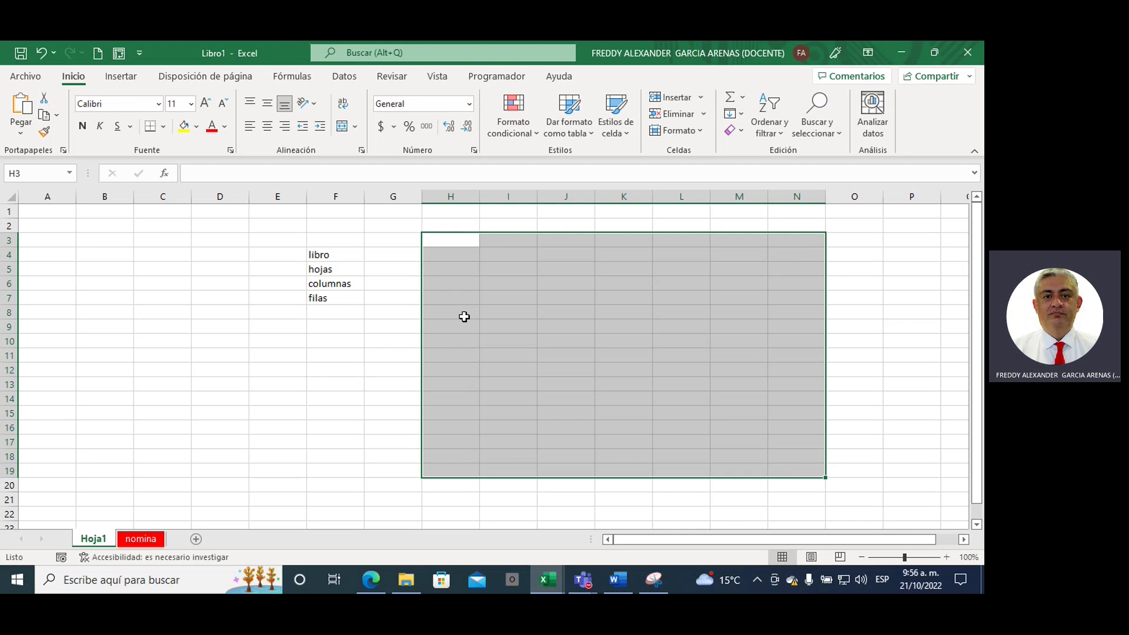
{"action": "left_click", "coordinate": [495, 316]}
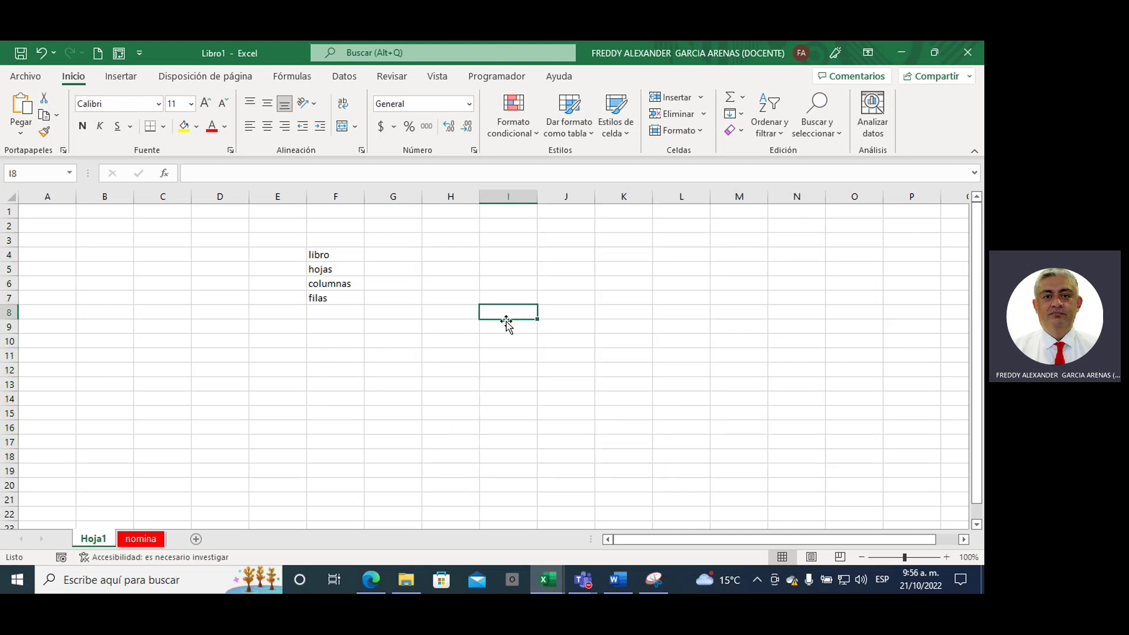
{"action": "left_click", "coordinate": [335, 314]}
{"action": "type", "text": "celd"}
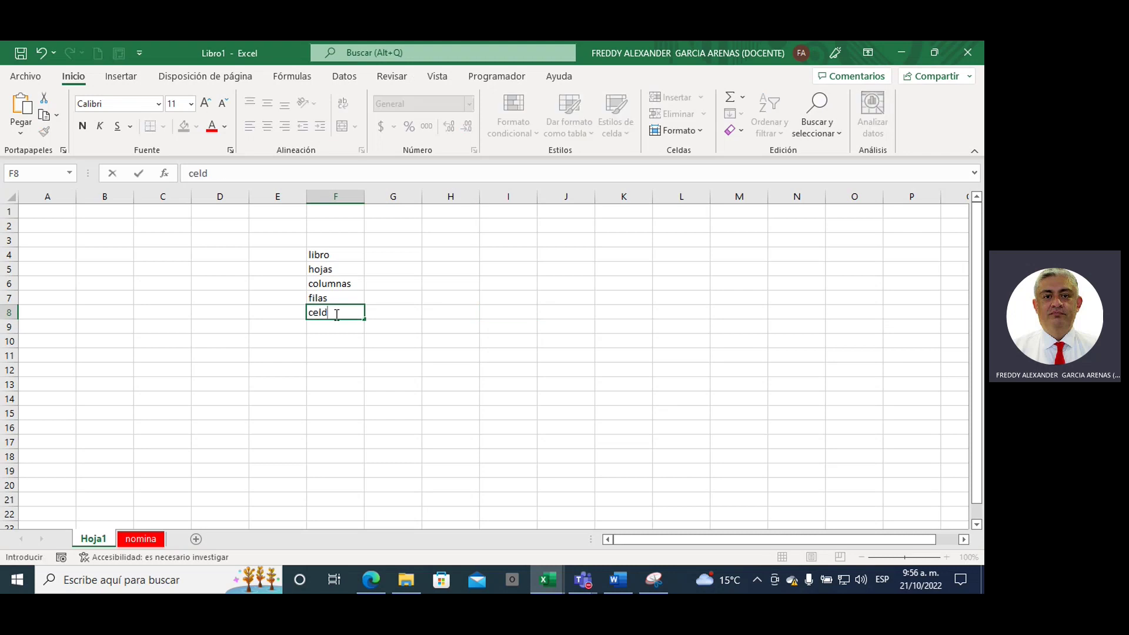
{"action": "type", "text": "a"}
{"action": "left_click", "coordinate": [335, 196]}
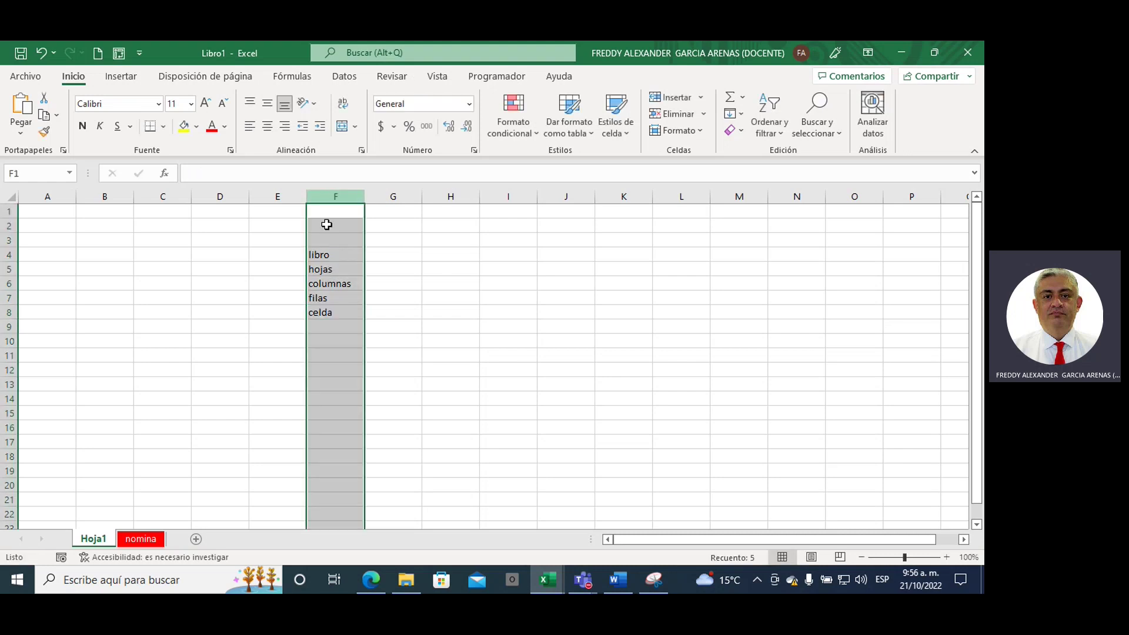
{"action": "left_click", "coordinate": [4, 313]}
{"action": "left_click", "coordinate": [333, 313]}
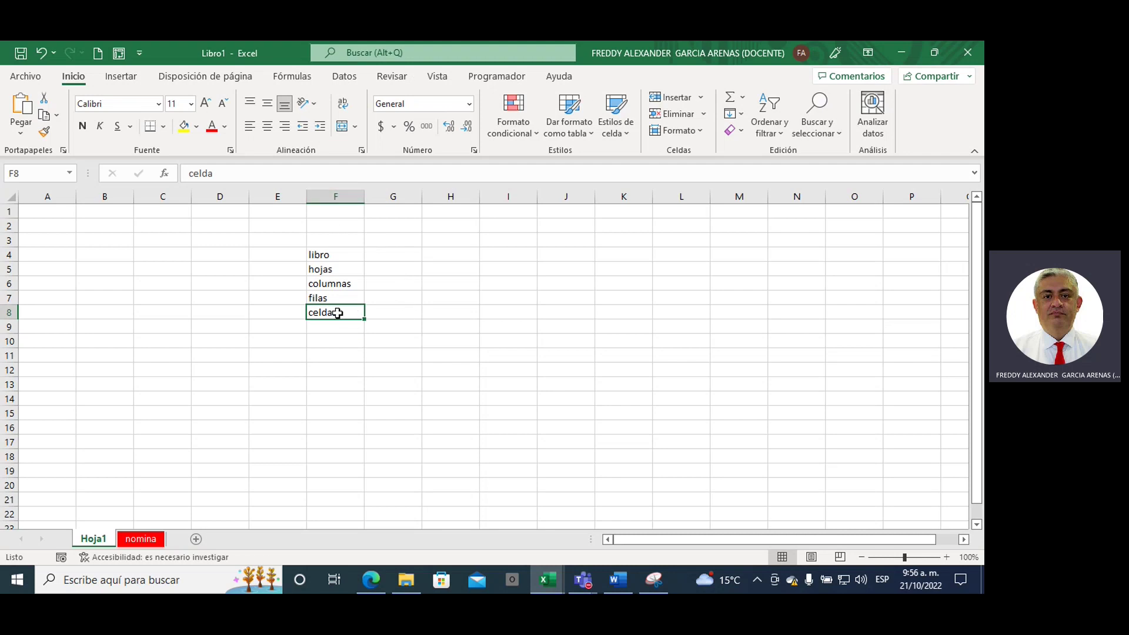
{"action": "left_click", "coordinate": [338, 196]}
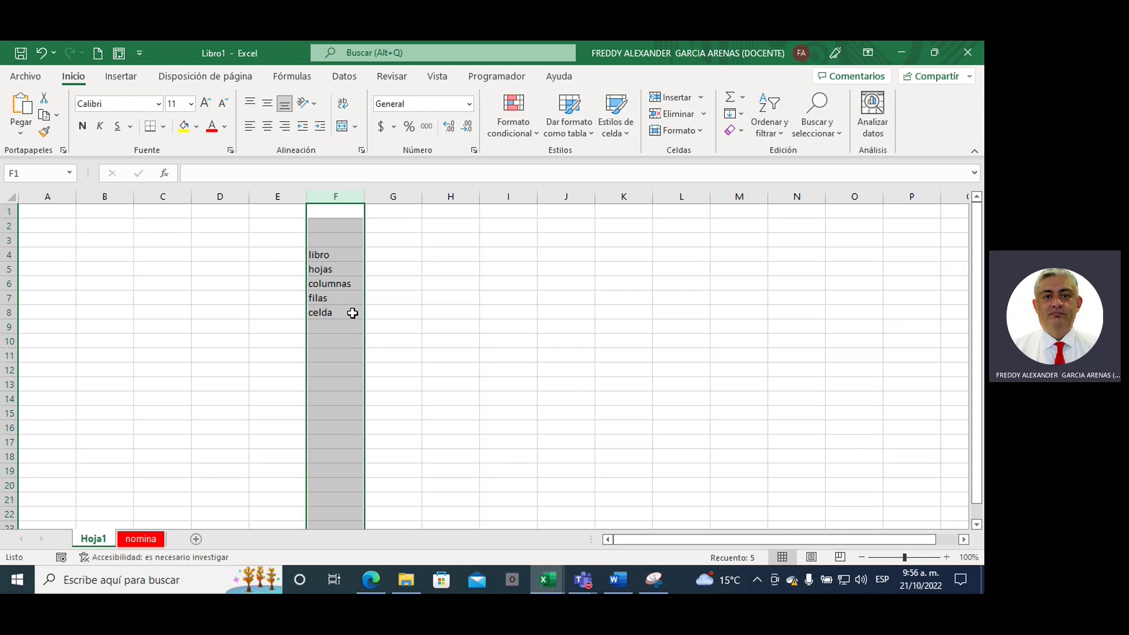
{"action": "left_click", "coordinate": [9, 313]}
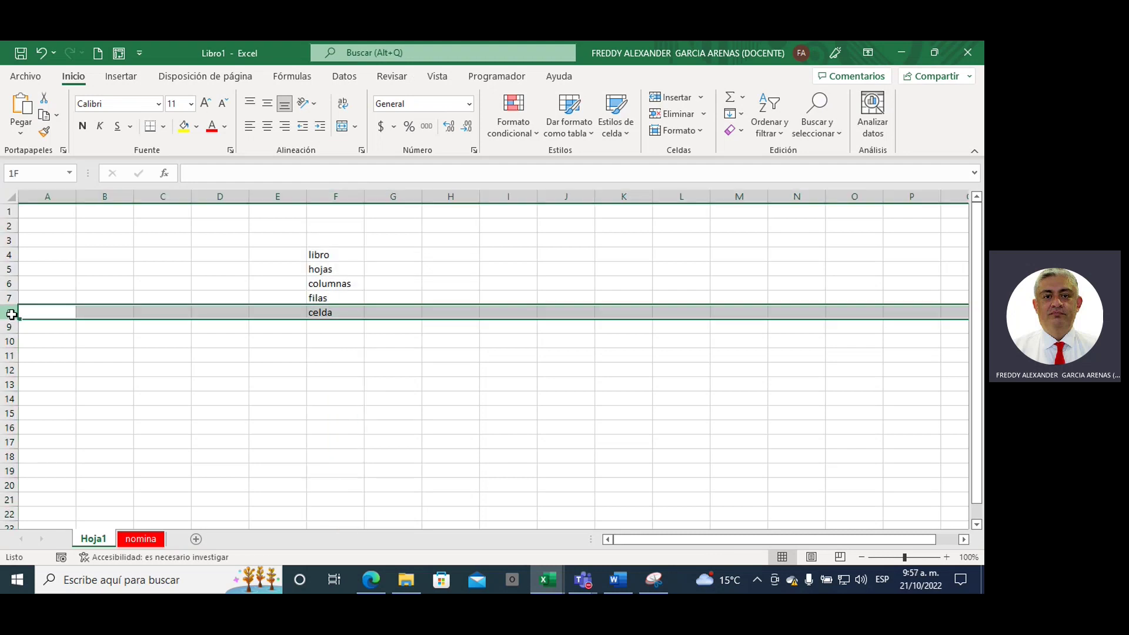
{"action": "left_click", "coordinate": [332, 310]}
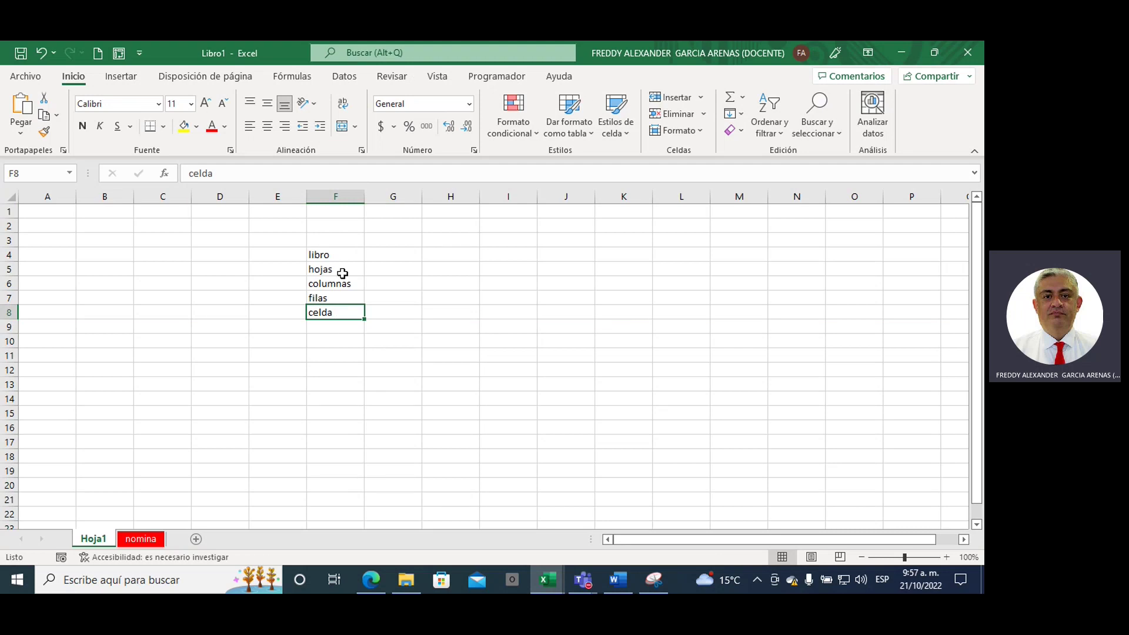
{"action": "left_click", "coordinate": [29, 173]}
{"action": "left_click", "coordinate": [329, 256]}
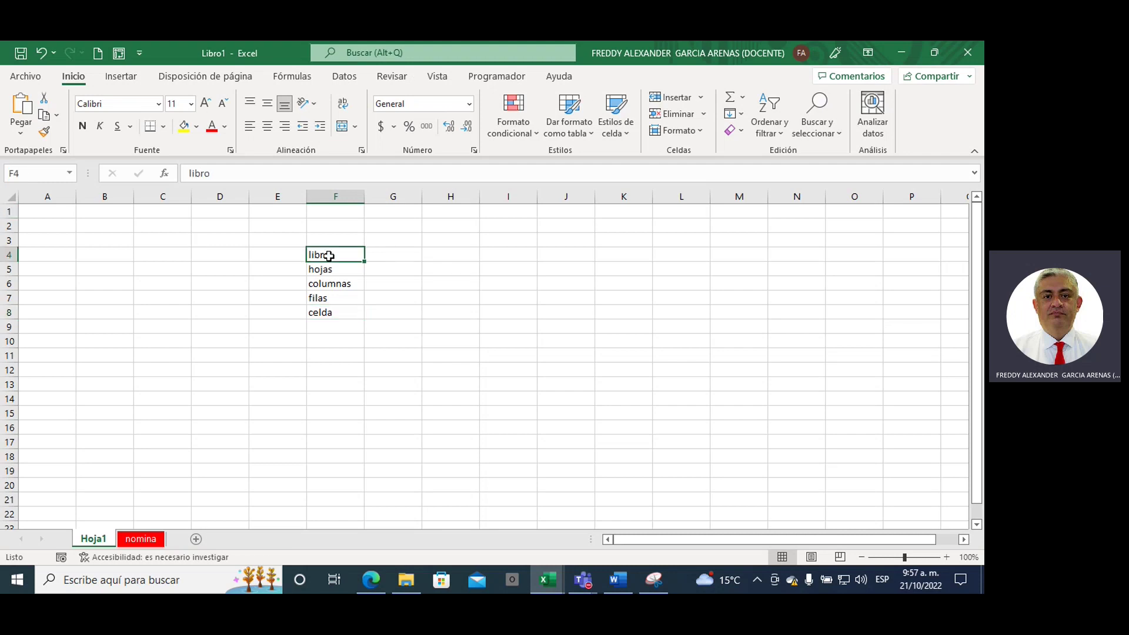
{"action": "left_click", "coordinate": [28, 176]}
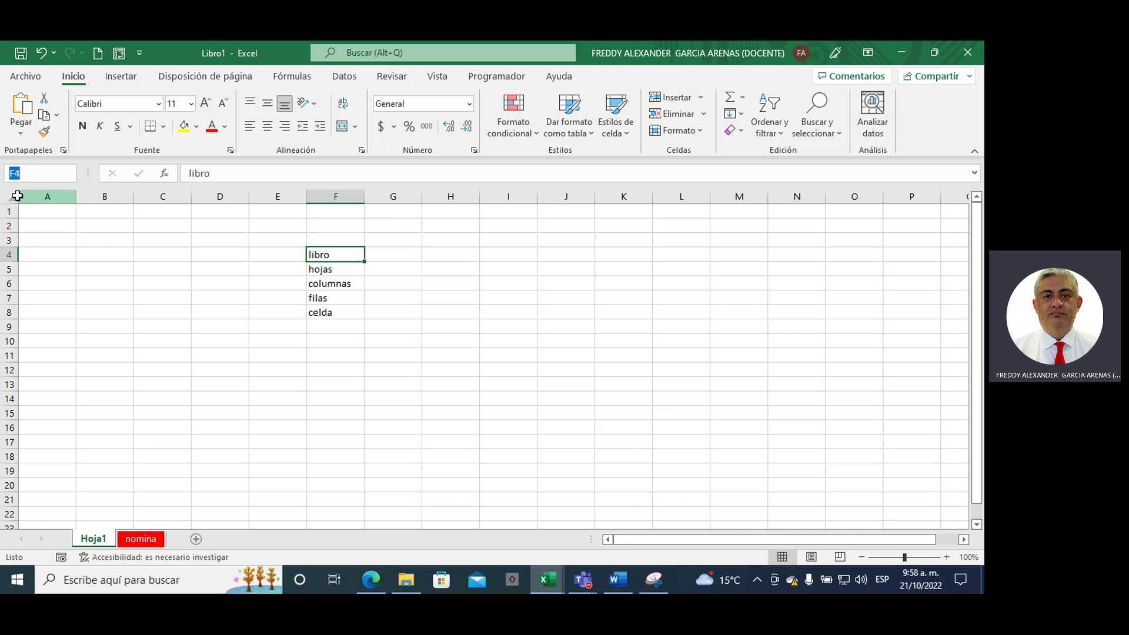
{"action": "mouse_move", "coordinate": [412, 256]}
{"action": "left_mouse_down"}
{"action": "mouse_move", "coordinate": [819, 488]}
{"action": "mouse_move", "coordinate": [842, 488]}
{"action": "left_mouse_up"}
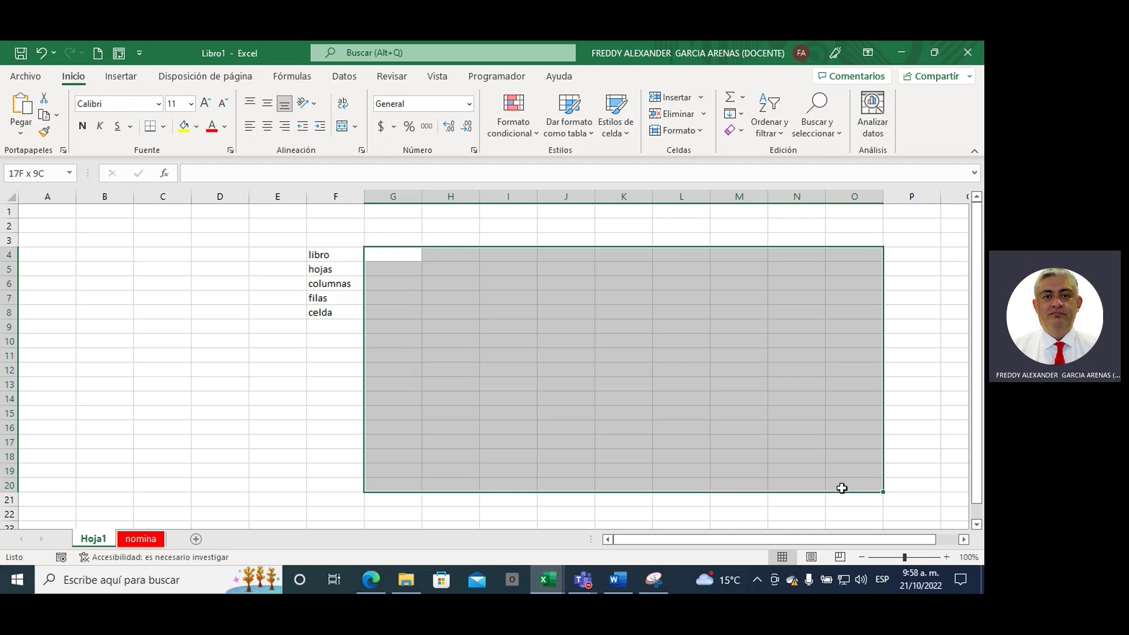
{"action": "left_click", "coordinate": [506, 312]}
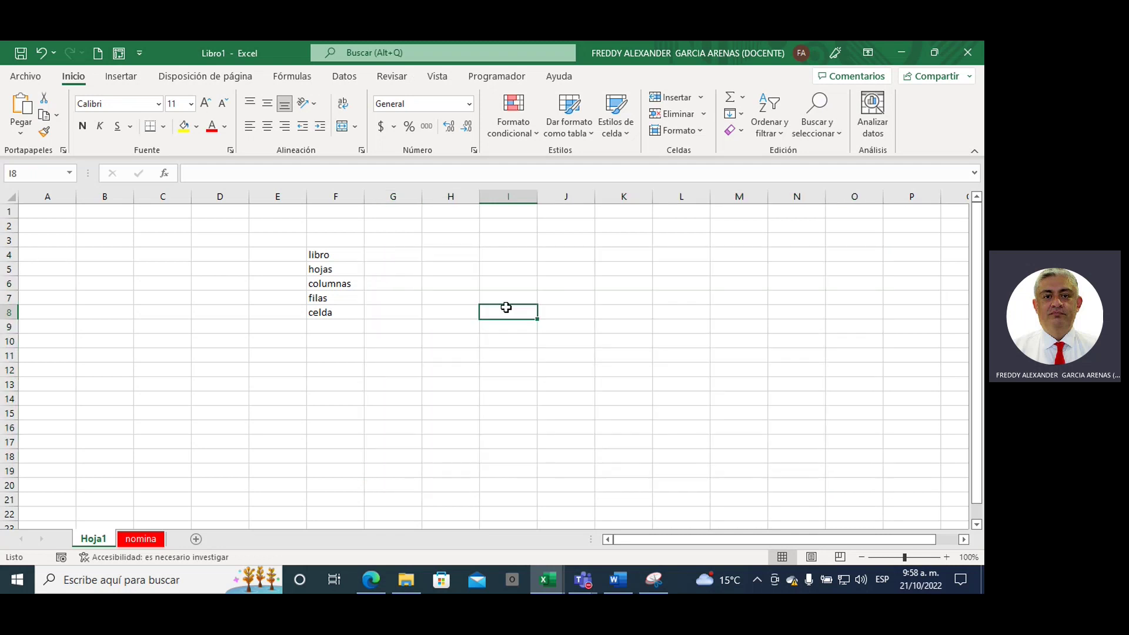
{"action": "left_click", "coordinate": [508, 195]}
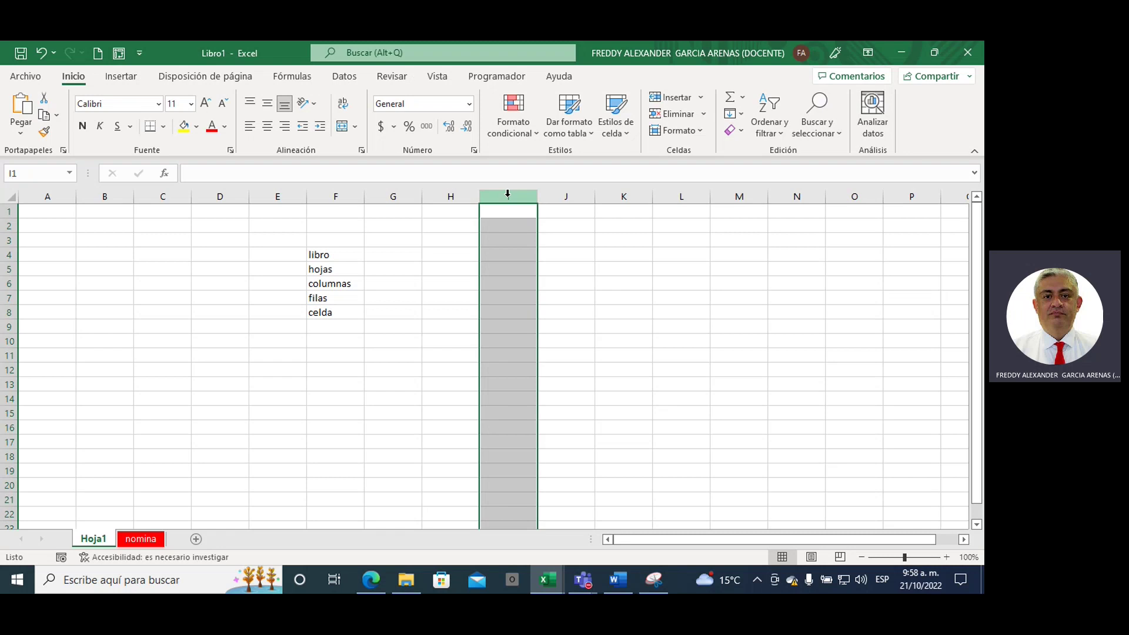
{"action": "left_click", "coordinate": [9, 341]}
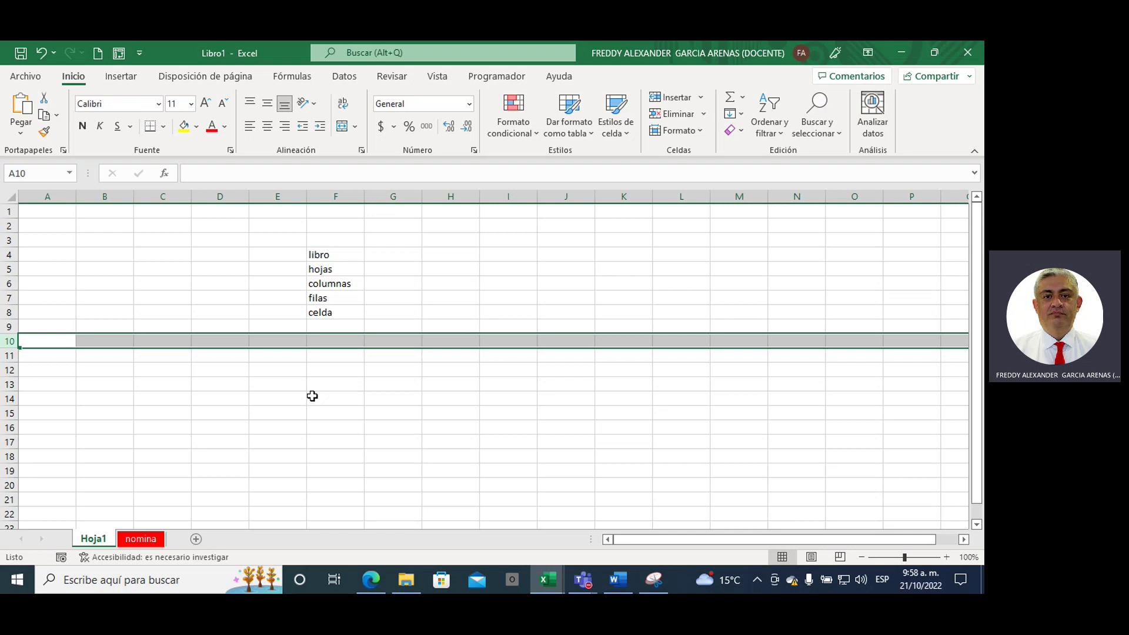
{"action": "left_click", "coordinate": [255, 310]}
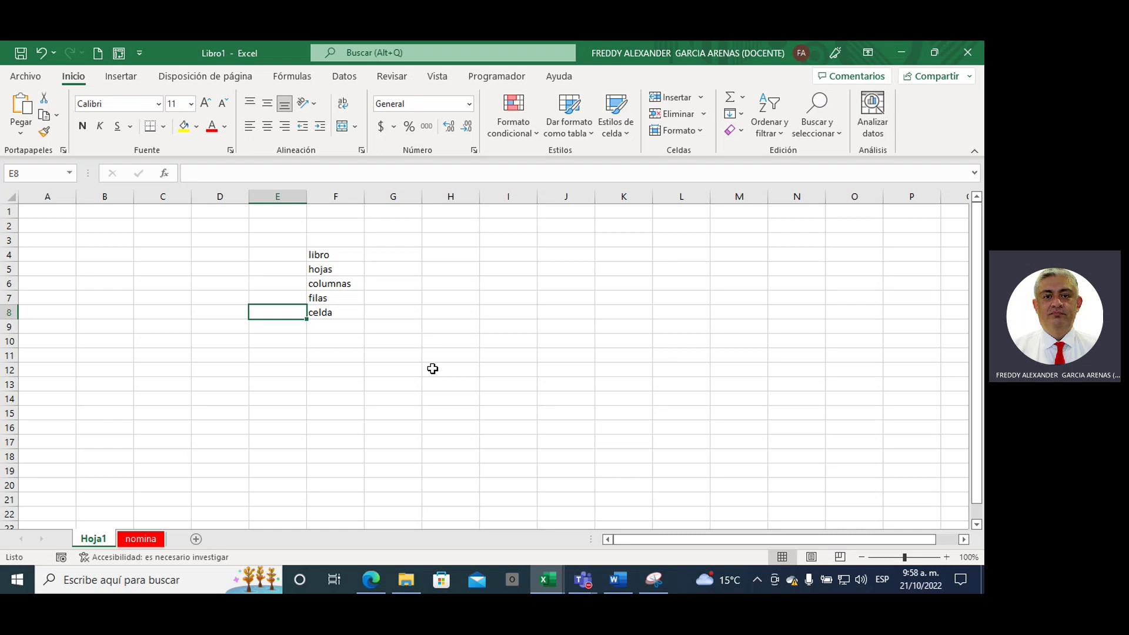
{"action": "left_click", "coordinate": [983, 585]}
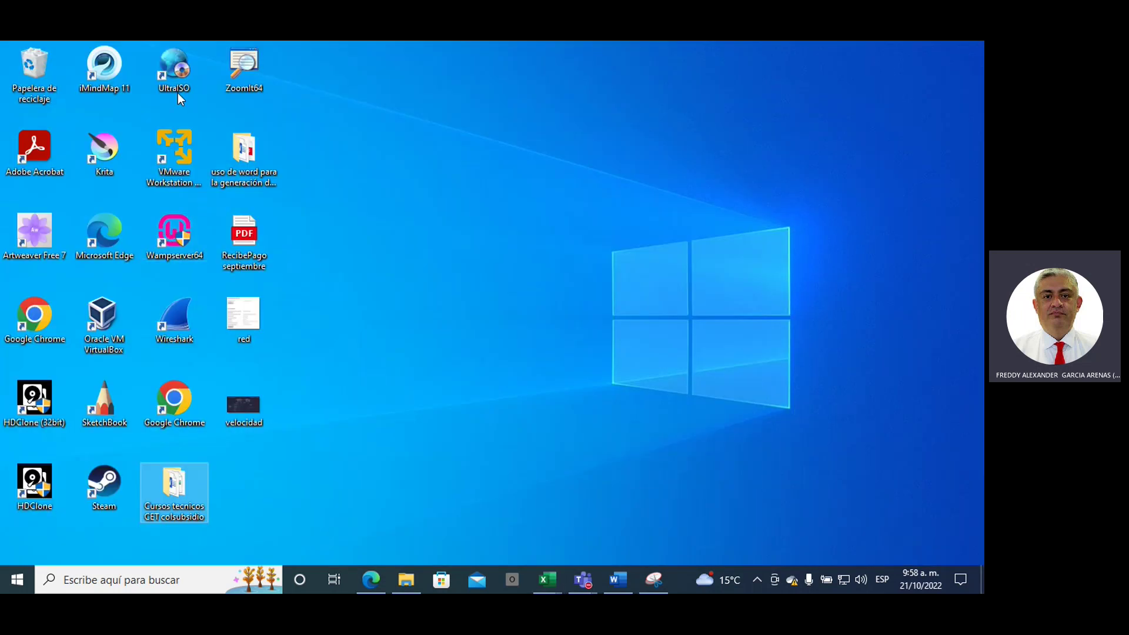
{"action": "left_click", "coordinate": [241, 73]}
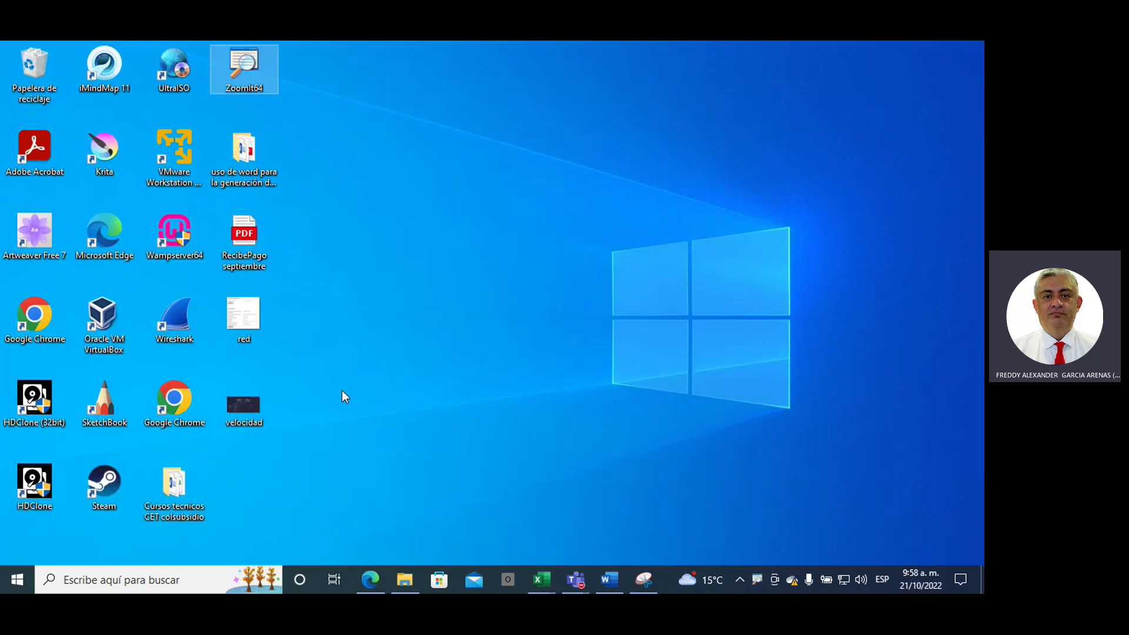
{"action": "left_click", "coordinate": [385, 581]}
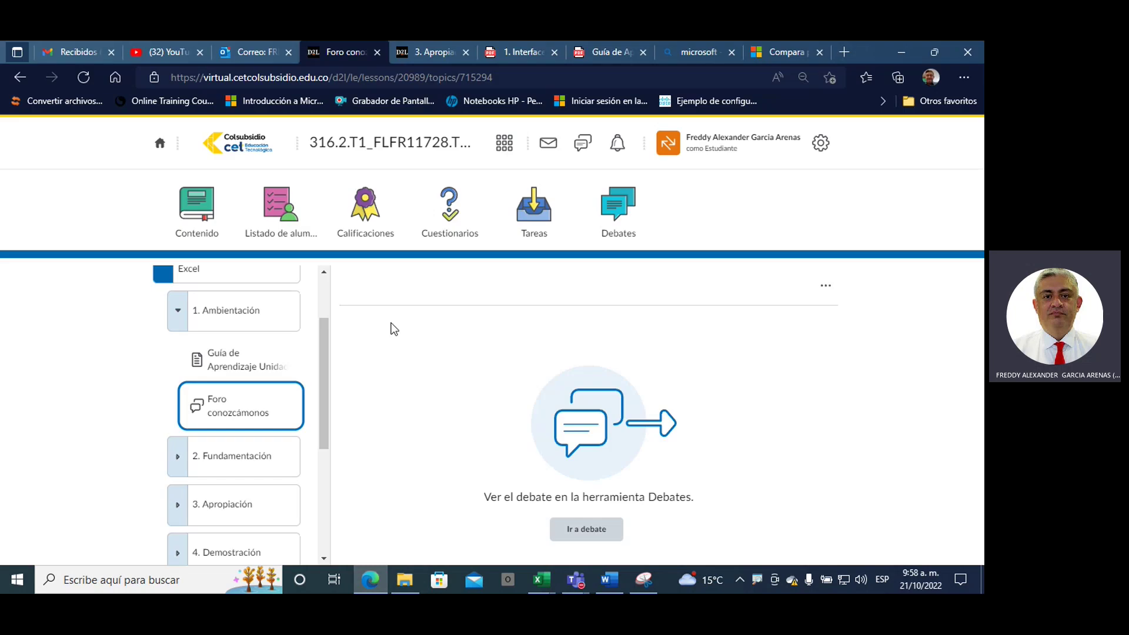
{"action": "left_click", "coordinate": [535, 579]}
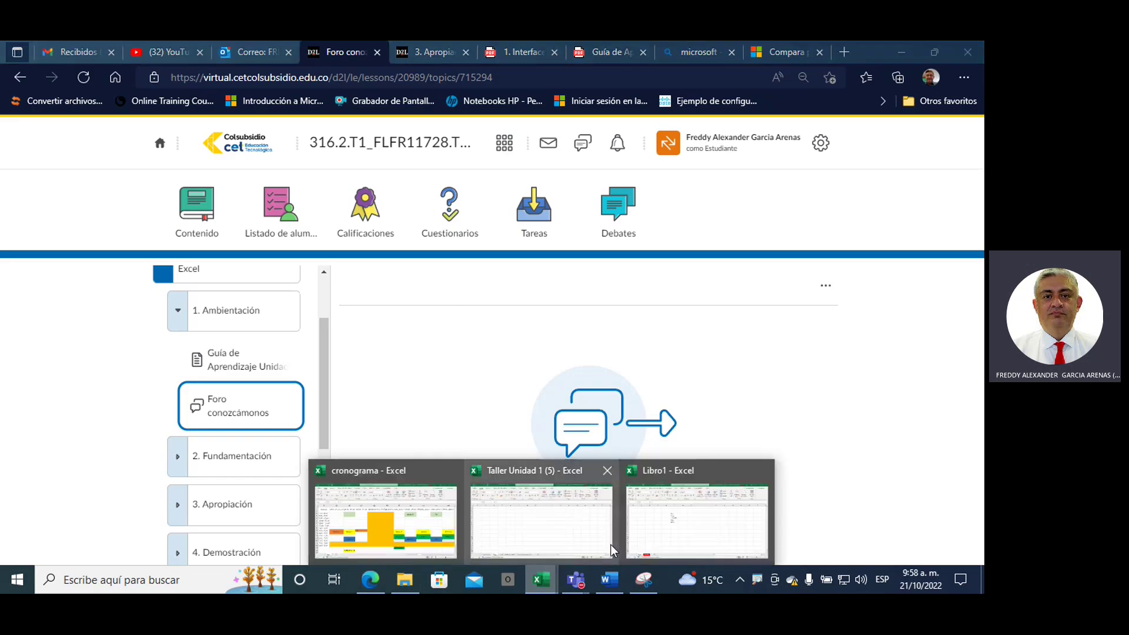
{"action": "left_click", "coordinate": [645, 544]}
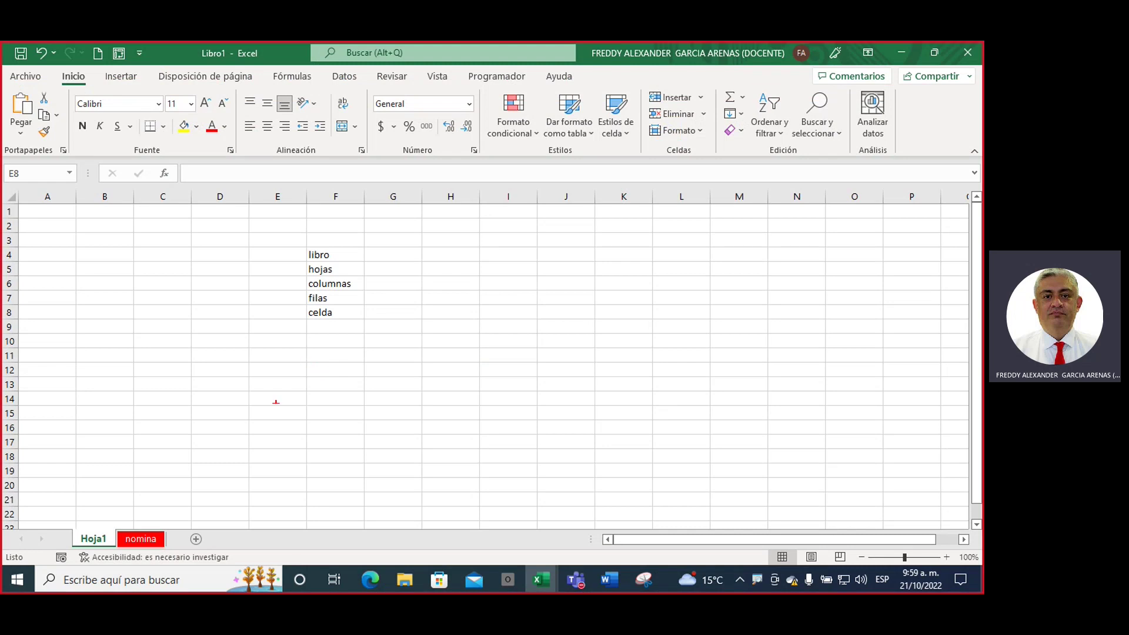
{"action": "mouse_move", "coordinate": [230, 516]}
{"action": "left_mouse_down"}
{"action": "mouse_move", "coordinate": [189, 509]}
{"action": "mouse_move", "coordinate": [58, 543]}
{"action": "mouse_move", "coordinate": [247, 532]}
{"action": "mouse_move", "coordinate": [174, 503]}
{"action": "left_mouse_up"}
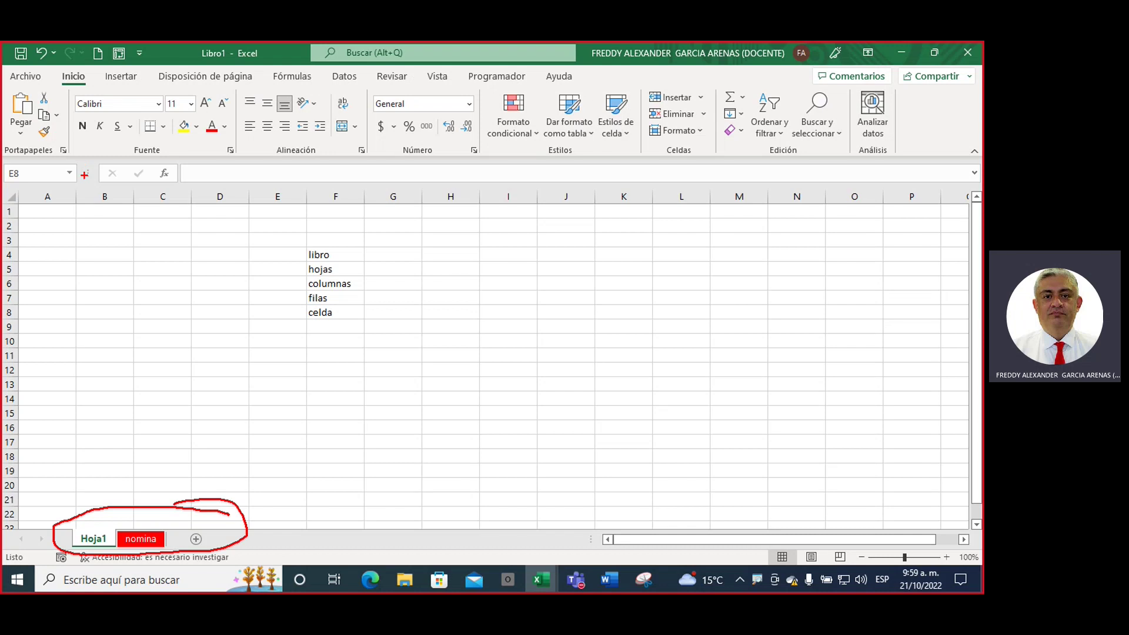
{"action": "mouse_move", "coordinate": [110, 468]}
{"action": "left_mouse_down"}
{"action": "mouse_move", "coordinate": [110, 500]}
{"action": "mouse_move", "coordinate": [126, 481]}
{"action": "left_mouse_up"}
{"action": "mouse_move", "coordinate": [287, 485]}
{"action": "left_mouse_down"}
{"action": "mouse_move", "coordinate": [208, 542]}
{"action": "mouse_move", "coordinate": [229, 536]}
{"action": "left_mouse_up"}
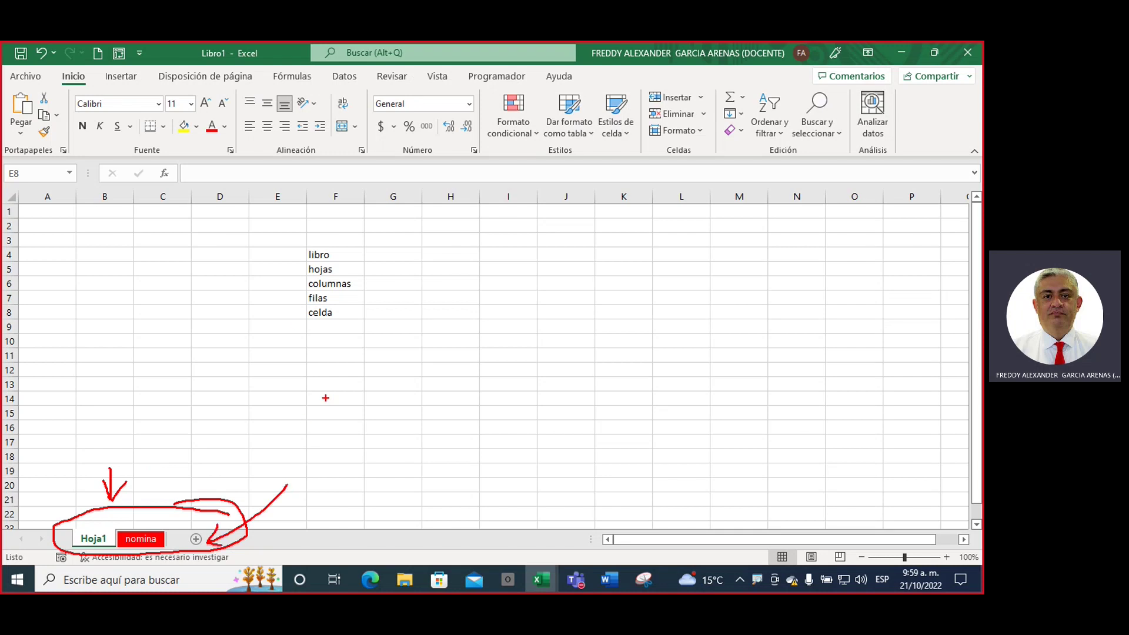
{"action": "mouse_move", "coordinate": [263, 211]}
{"action": "left_mouse_down"}
{"action": "mouse_move", "coordinate": [369, 225]}
{"action": "mouse_move", "coordinate": [424, 194]}
{"action": "mouse_move", "coordinate": [276, 174]}
{"action": "mouse_move", "coordinate": [266, 211]}
{"action": "left_mouse_up"}
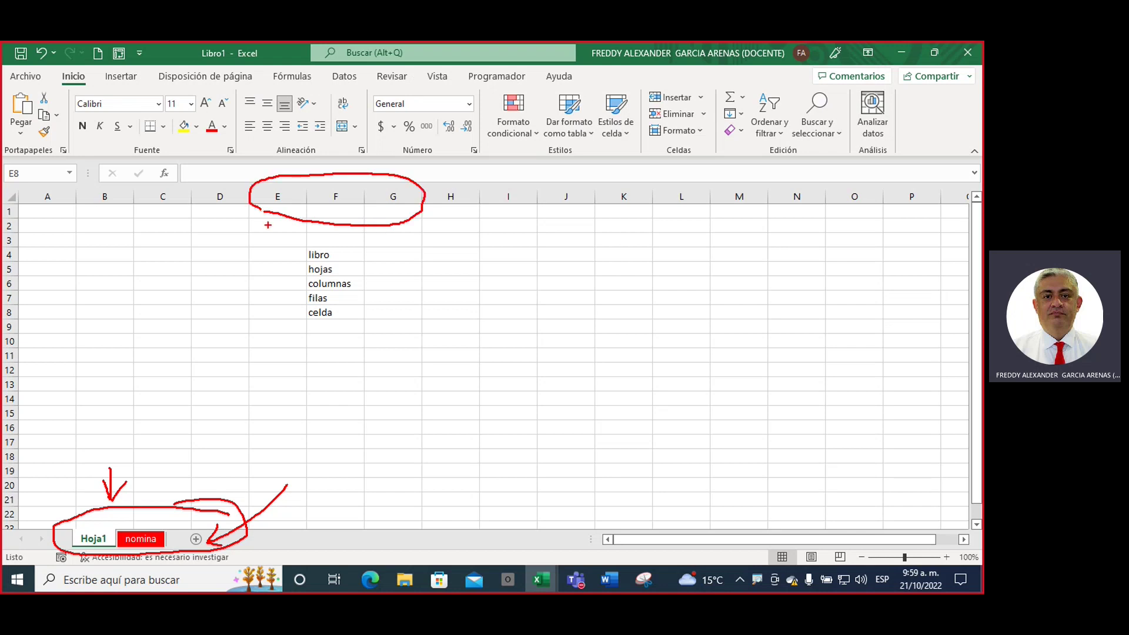
{"action": "mouse_move", "coordinate": [32, 322]}
{"action": "left_mouse_down"}
{"action": "mouse_move", "coordinate": [43, 226]}
{"action": "mouse_move", "coordinate": [3, 200]}
{"action": "mouse_move", "coordinate": [7, 306]}
{"action": "mouse_move", "coordinate": [38, 309]}
{"action": "left_mouse_up"}
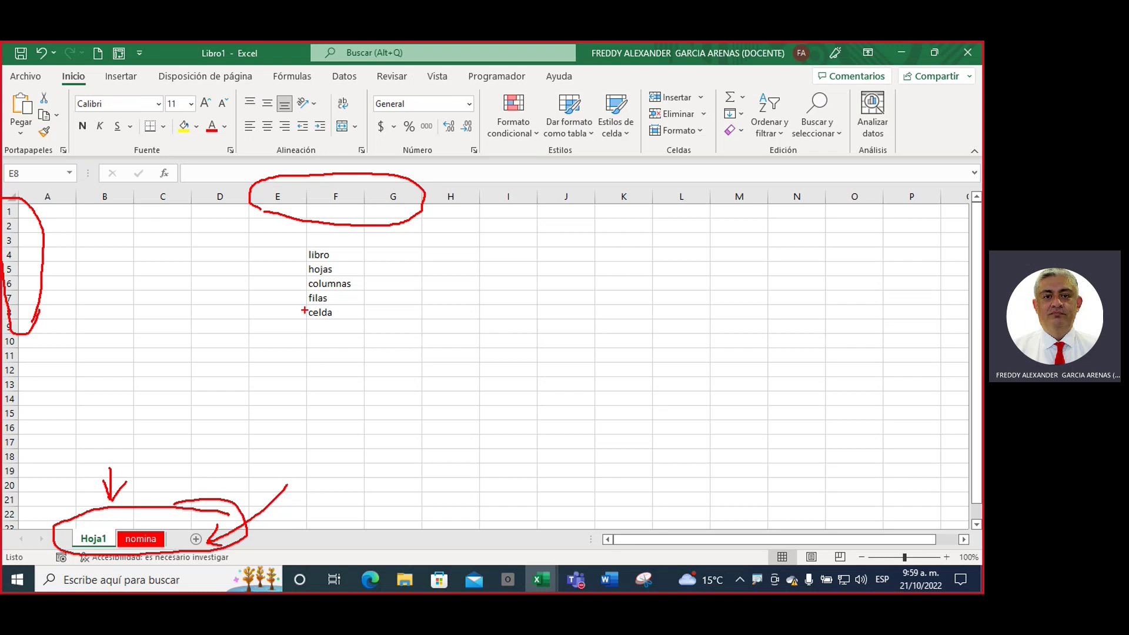
{"action": "mouse_move", "coordinate": [306, 305]}
{"action": "left_mouse_down"}
{"action": "mouse_move", "coordinate": [367, 317]}
{"action": "mouse_move", "coordinate": [308, 322]}
{"action": "mouse_move", "coordinate": [305, 310]}
{"action": "left_mouse_up"}
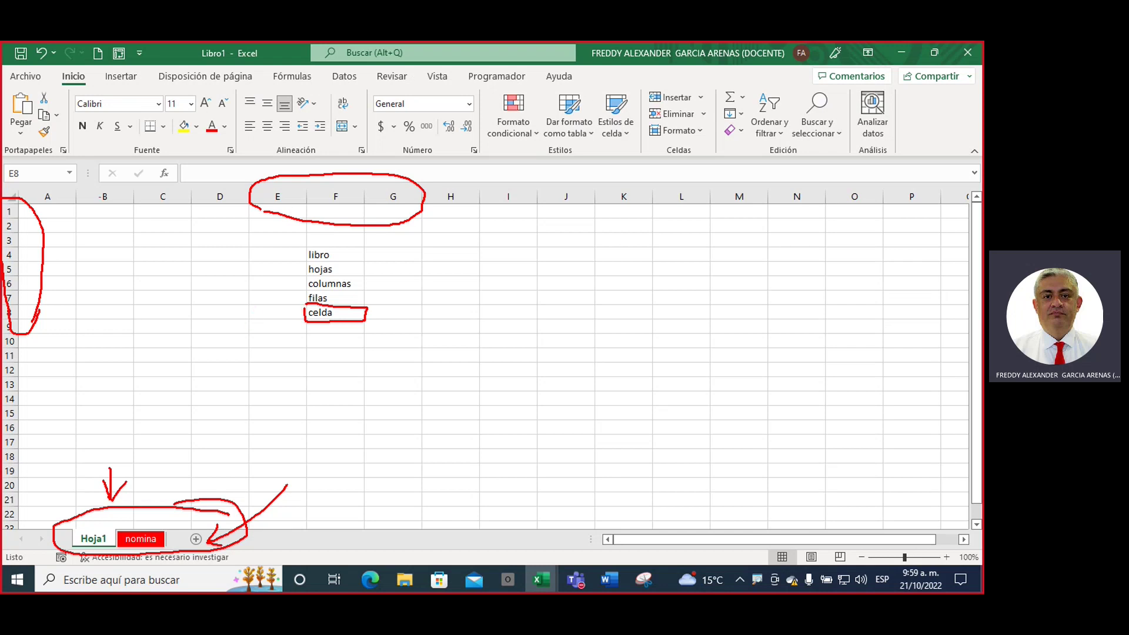
{"action": "mouse_move", "coordinate": [79, 167]}
{"action": "left_mouse_down"}
{"action": "mouse_move", "coordinate": [10, 159]}
{"action": "mouse_move", "coordinate": [11, 182]}
{"action": "mouse_move", "coordinate": [79, 158]}
{"action": "mouse_move", "coordinate": [98, 230]}
{"action": "mouse_move", "coordinate": [127, 269]}
{"action": "mouse_move", "coordinate": [137, 242]}
{"action": "mouse_move", "coordinate": [157, 239]}
{"action": "left_mouse_up"}
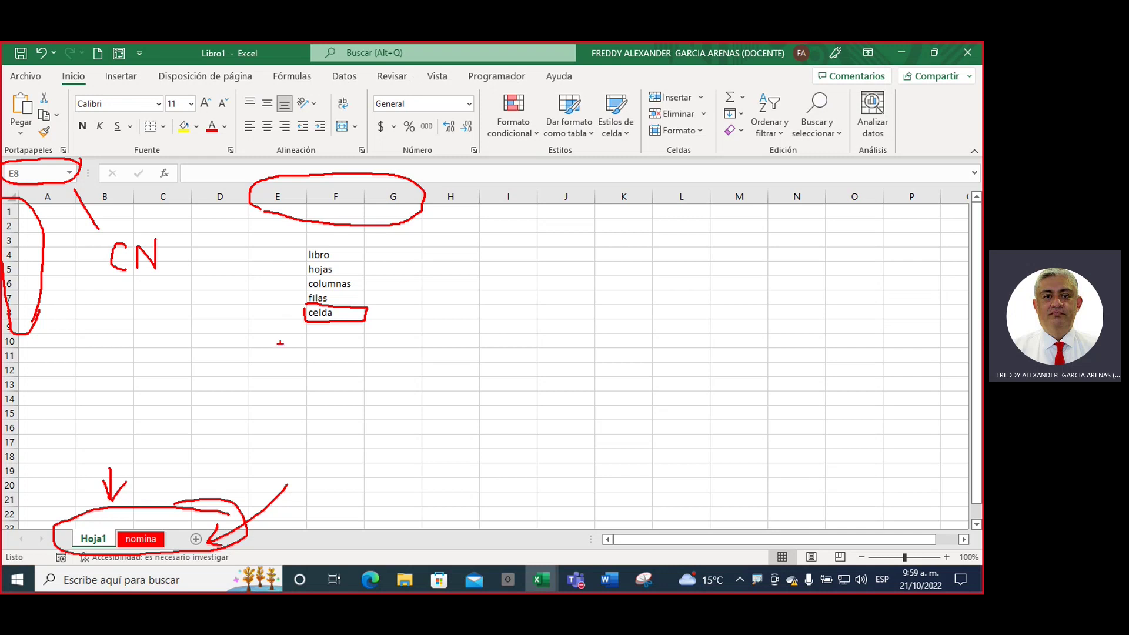
{"action": "key", "text": "Escape"}
{"action": "left_click", "coordinate": [340, 307]}
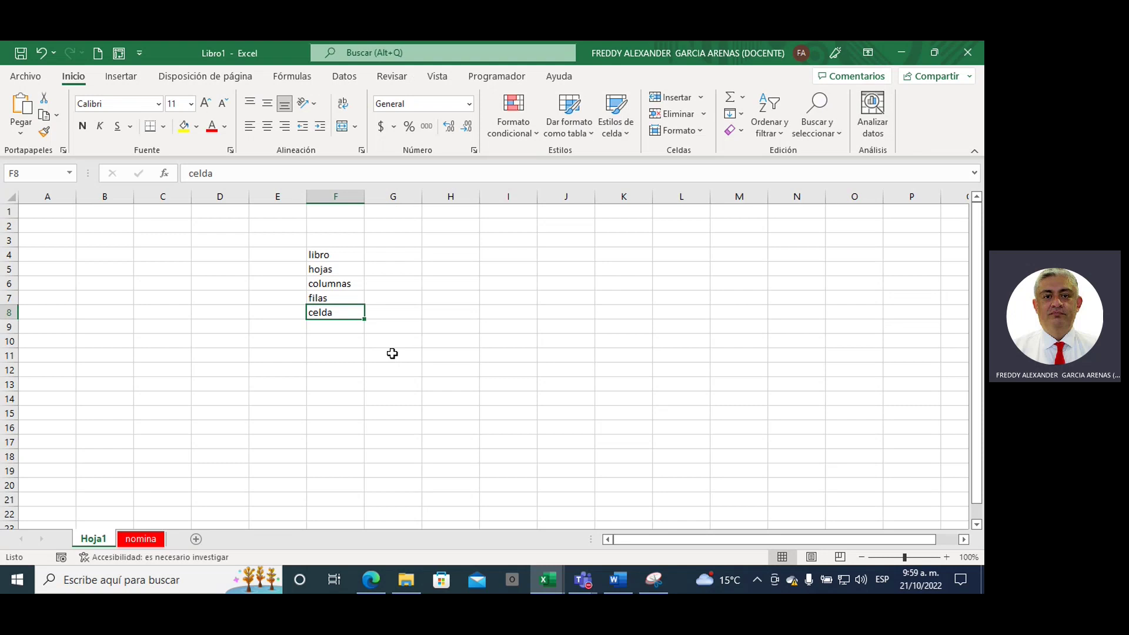
{"action": "left_click", "coordinate": [345, 299]}
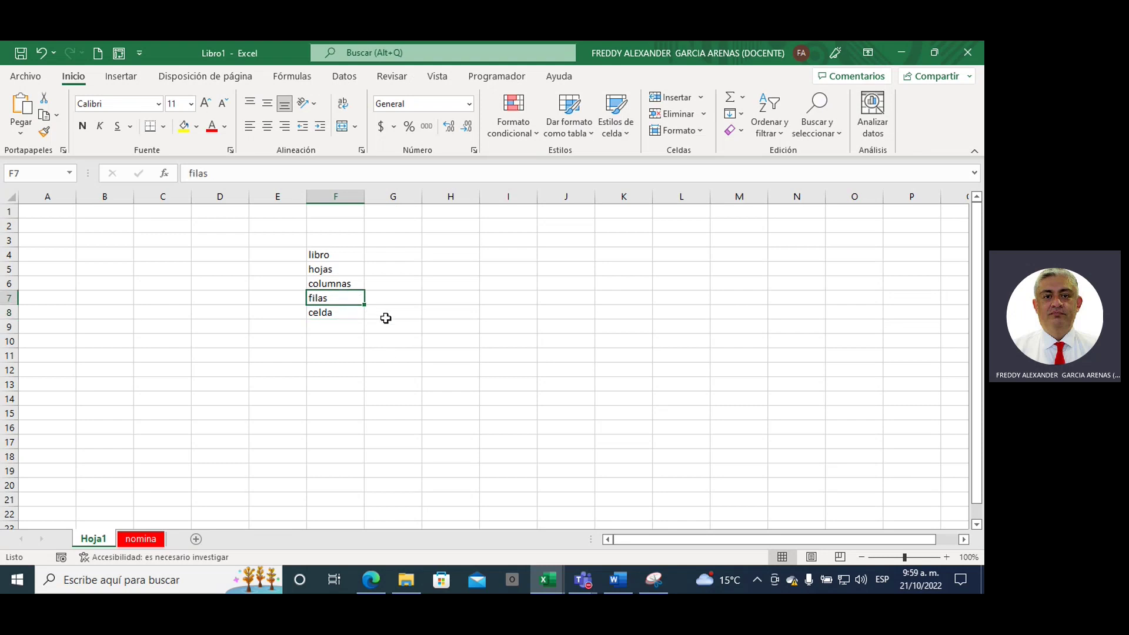
{"action": "key", "text": "ctrl+2"}
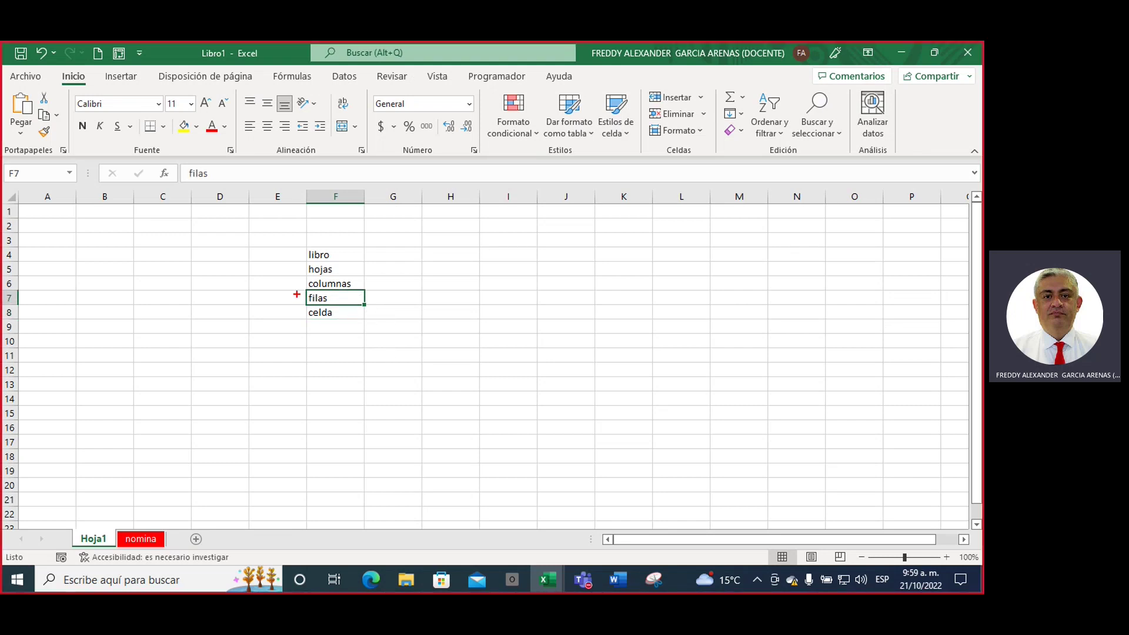
{"action": "mouse_move", "coordinate": [299, 296]}
{"action": "left_mouse_down"}
{"action": "mouse_move", "coordinate": [3, 183]}
{"action": "mouse_move", "coordinate": [33, 189]}
{"action": "left_mouse_up"}
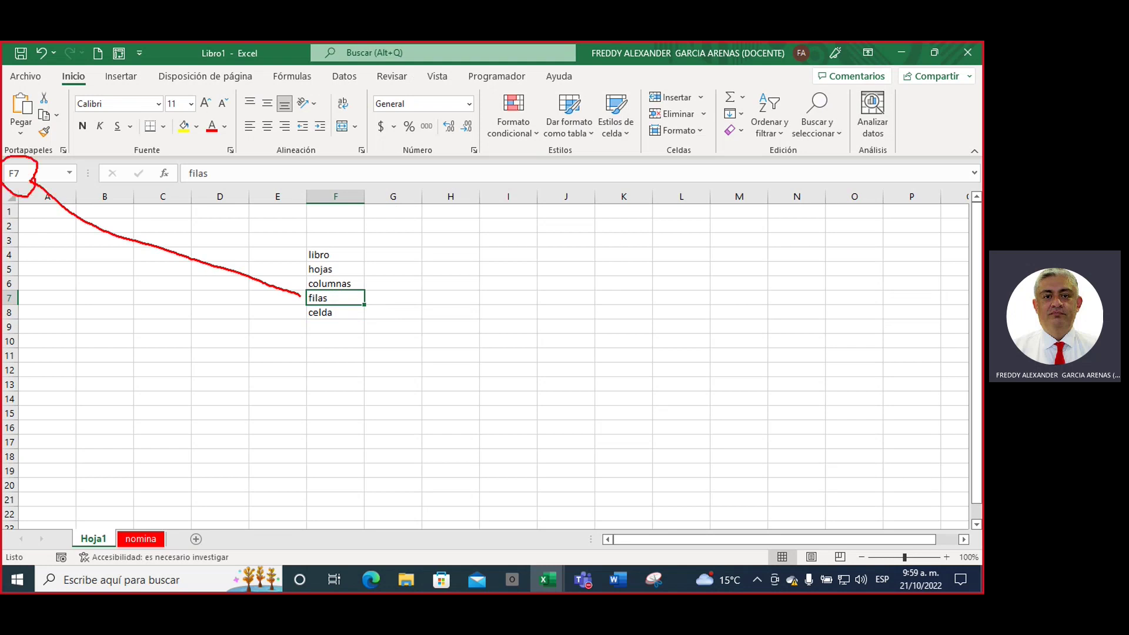
{"action": "mouse_move", "coordinate": [404, 278]}
{"action": "left_mouse_down"}
{"action": "mouse_move", "coordinate": [373, 295]}
{"action": "mouse_move", "coordinate": [386, 298]}
{"action": "mouse_move", "coordinate": [338, 222]}
{"action": "mouse_move", "coordinate": [216, 187]}
{"action": "mouse_move", "coordinate": [204, 180]}
{"action": "mouse_move", "coordinate": [214, 161]}
{"action": "mouse_move", "coordinate": [501, 163]}
{"action": "left_mouse_up"}
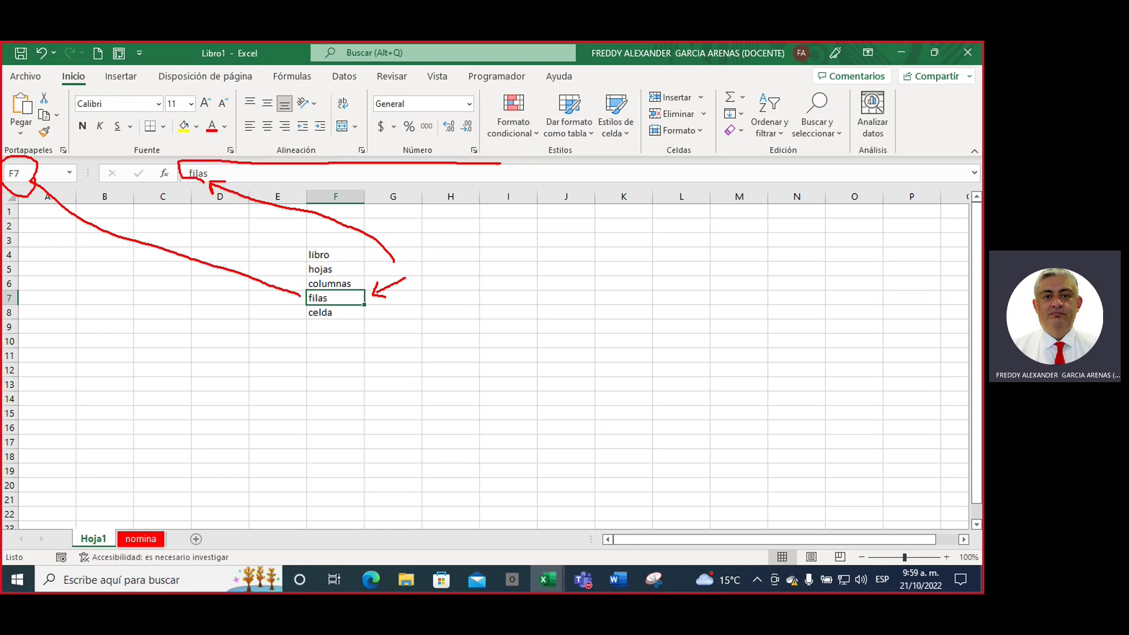
{"action": "mouse_move", "coordinate": [248, 183]}
{"action": "left_mouse_down"}
{"action": "mouse_move", "coordinate": [495, 186]}
{"action": "mouse_move", "coordinate": [474, 238]}
{"action": "mouse_move", "coordinate": [484, 222]}
{"action": "mouse_move", "coordinate": [444, 243]}
{"action": "left_mouse_up"}
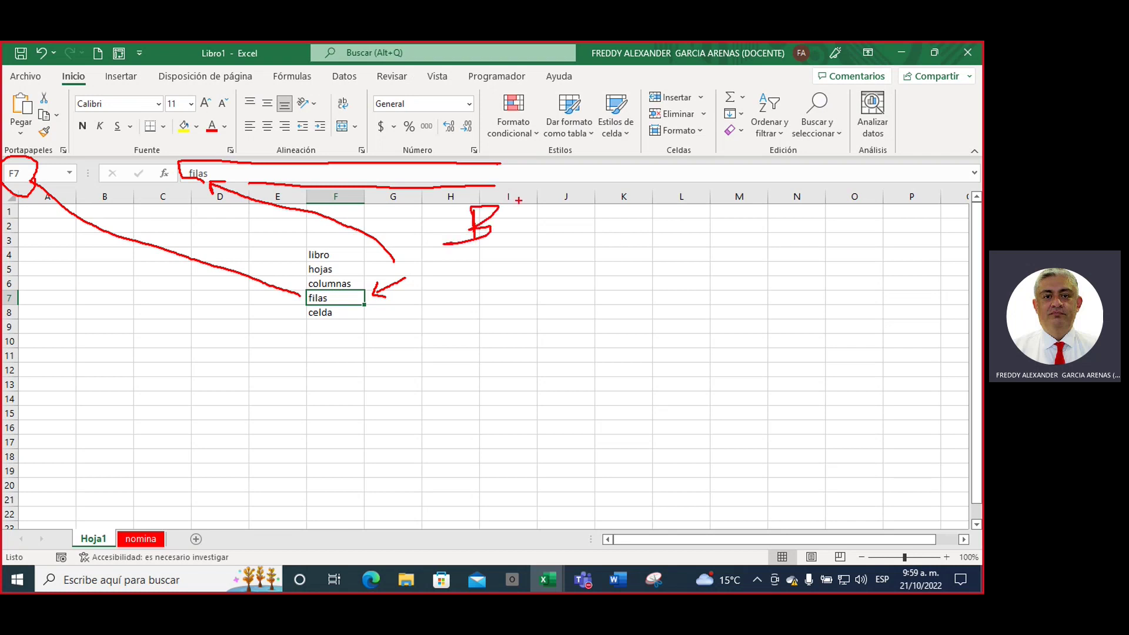
{"action": "mouse_move", "coordinate": [518, 201]}
{"action": "left_mouse_down"}
{"action": "mouse_move", "coordinate": [511, 248]}
{"action": "mouse_move", "coordinate": [524, 222]}
{"action": "left_mouse_up"}
Enter the test text 'ytfyguhijok' in cell Z7, then move back left along row 7.
{"action": "key", "text": "Escape"}
{"action": "left_click", "coordinate": [447, 297]}
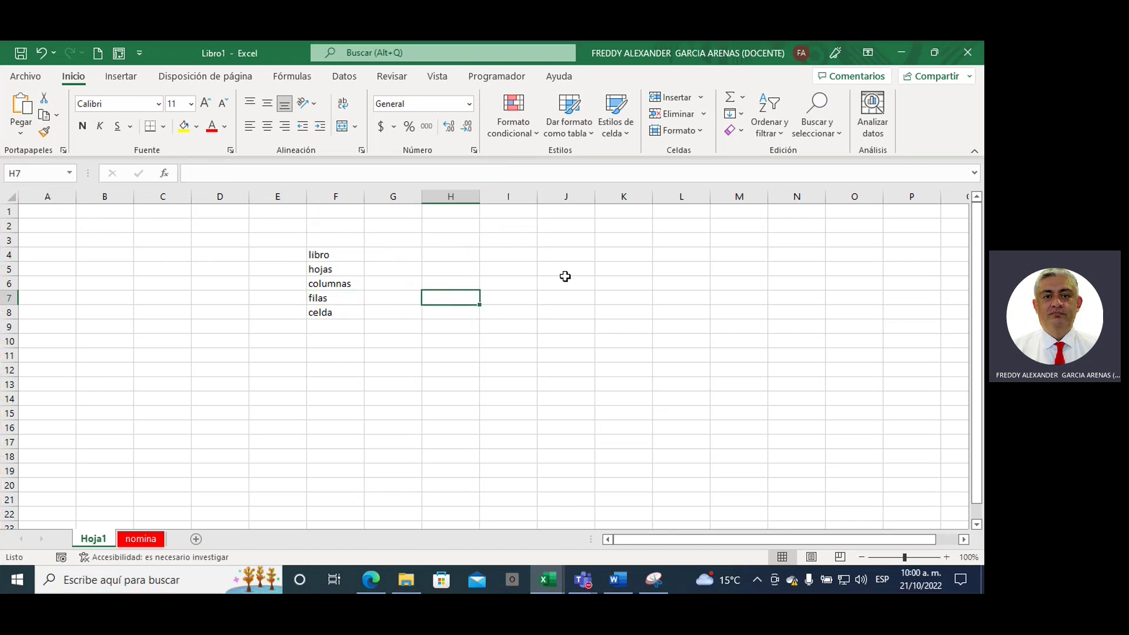
{"action": "key", "text": "Right"}
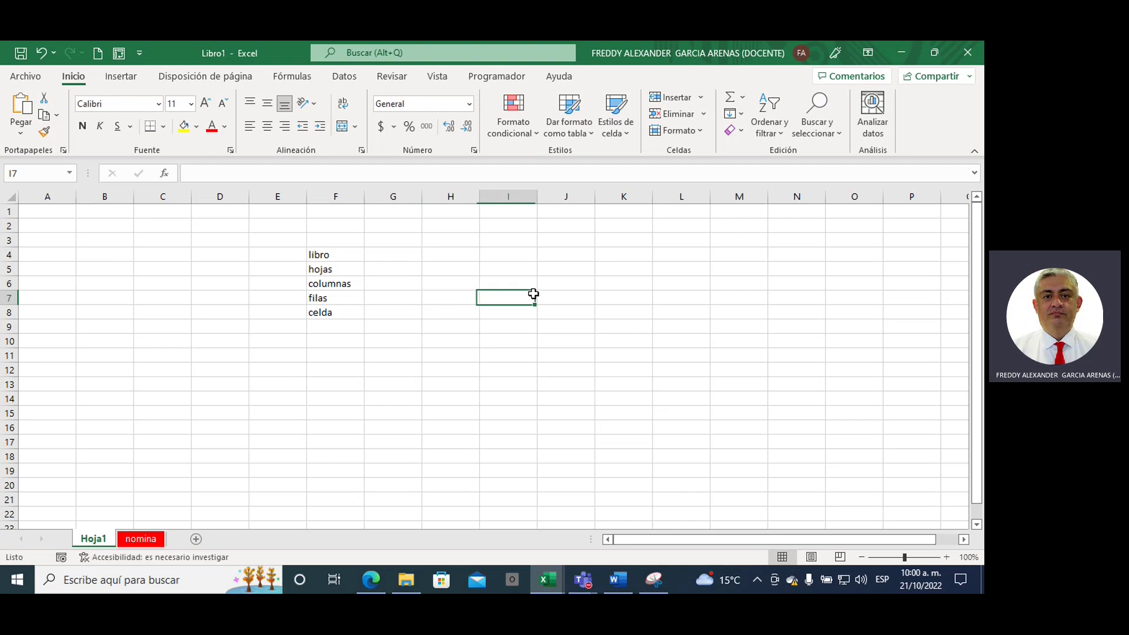
{"action": "key", "text": "Right"}
{"action": "key", "text": "Right"}
{"action": "key", "text": "Right"}
{"action": "key", "text": "Right"}
{"action": "key", "text": "Right"}
{"action": "key", "text": "Right"}
{"action": "key", "text": "Right"}
{"action": "key", "text": "Right"}
{"action": "key", "text": "Right"}
{"action": "key", "text": "Right"}
{"action": "key", "text": "Right"}
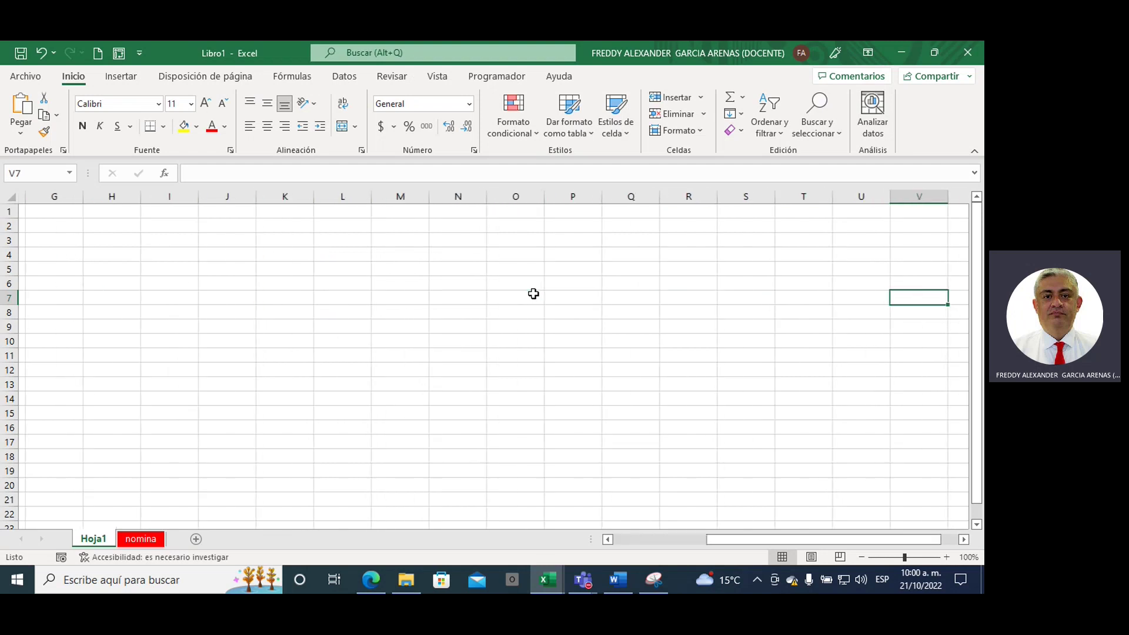
{"action": "key", "text": "Right"}
{"action": "key", "text": "Right"}
{"action": "key", "text": "Right"}
{"action": "key", "text": "Right"}
{"action": "key", "text": "Right"}
{"action": "key", "text": "Right"}
{"action": "key", "text": "Right"}
{"action": "key", "text": "Right"}
{"action": "key", "text": "Right"}
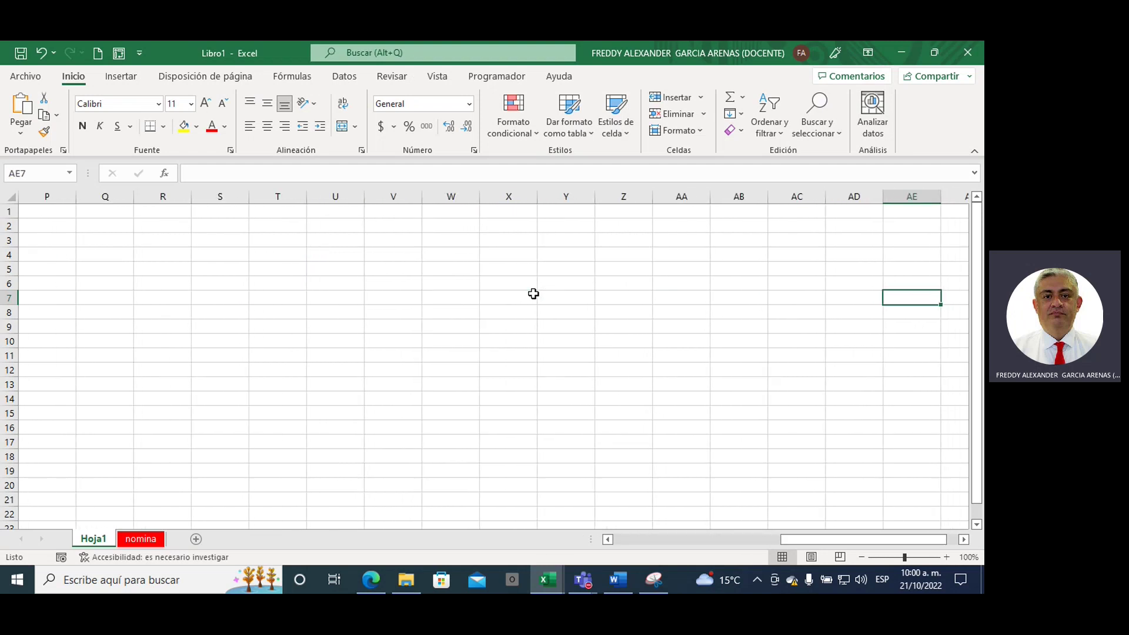
{"action": "key", "text": "Left"}
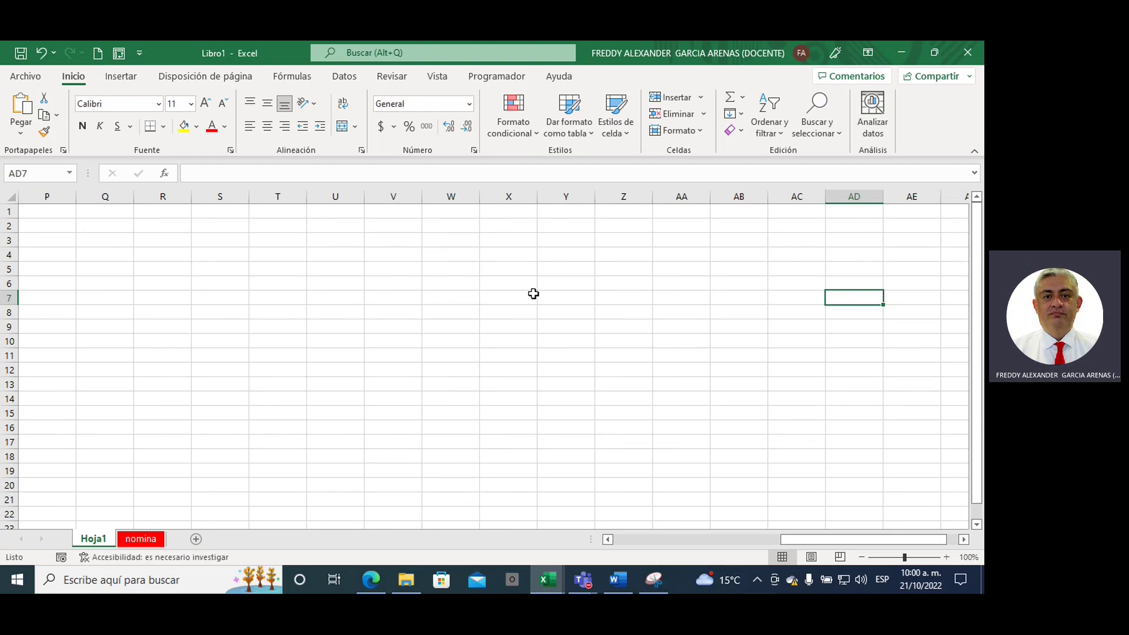
{"action": "key", "text": "Left"}
{"action": "key", "text": "Left"}
{"action": "key", "text": "Left"}
{"action": "key", "text": "Left"}
{"action": "type", "text": "ytfyguhijok"}
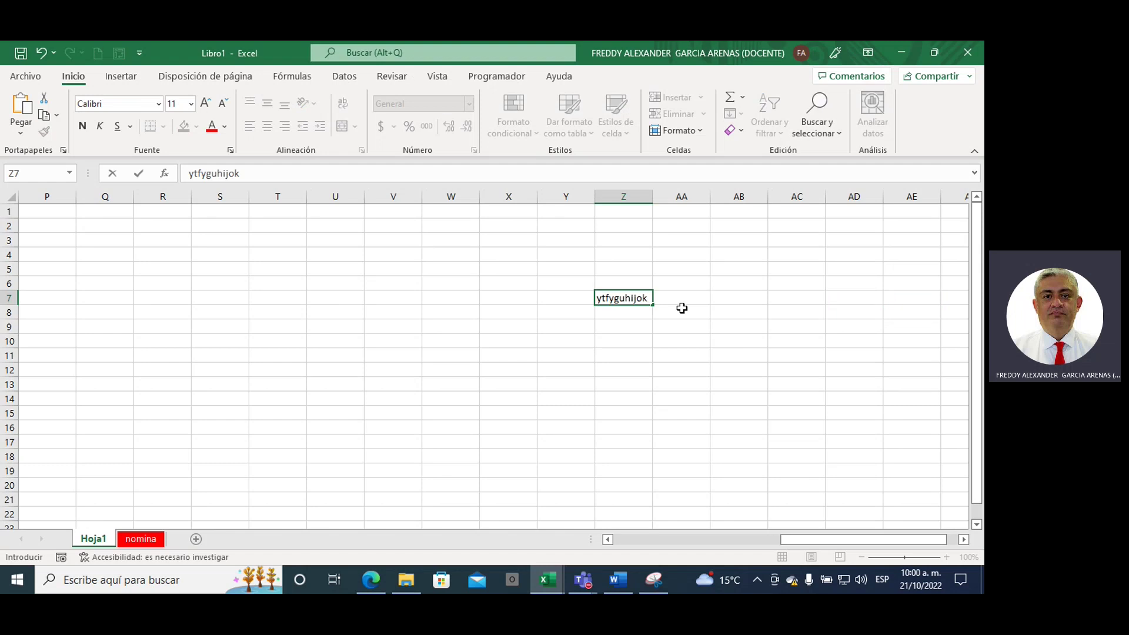
{"action": "left_click", "coordinate": [703, 295]}
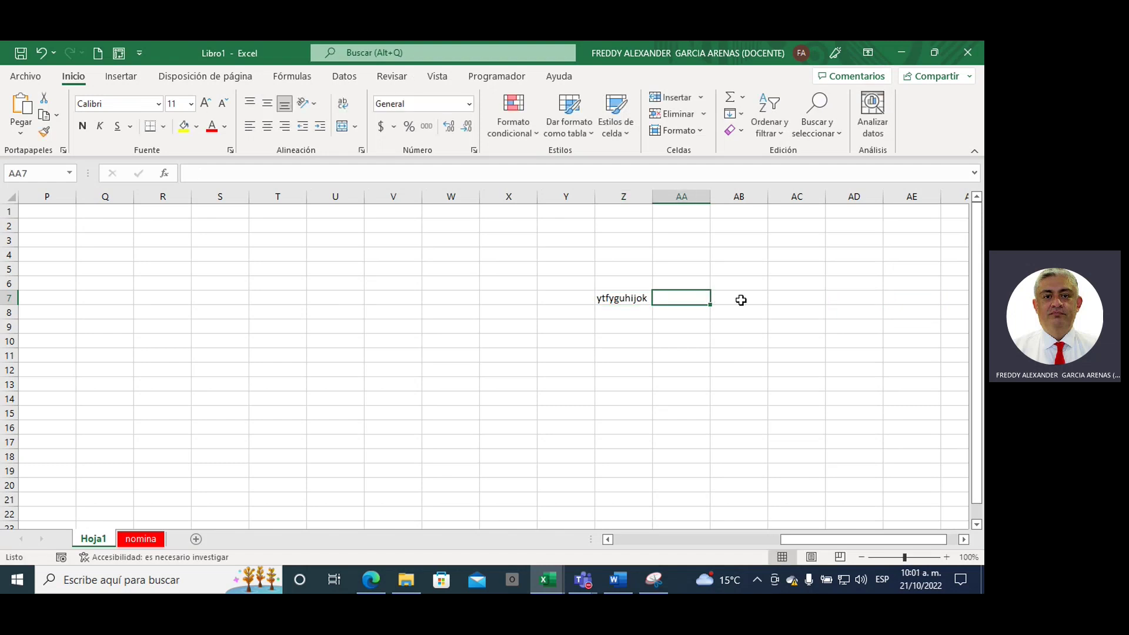
{"action": "key", "text": "Left"}
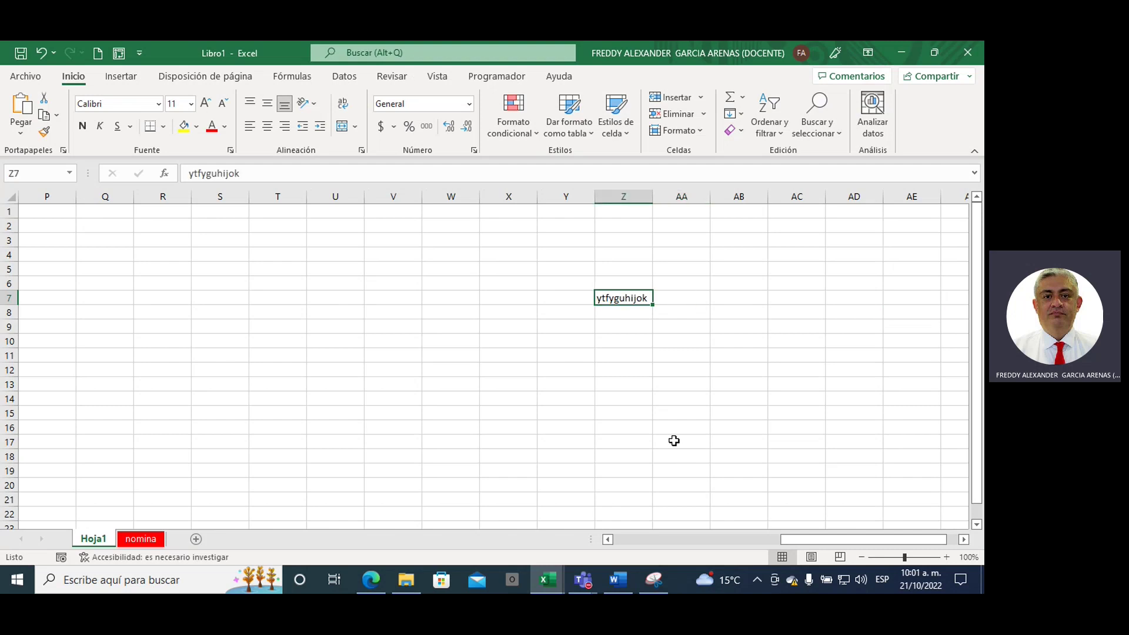
{"action": "key", "text": "Left"}
{"action": "key", "text": "Left"}
{"action": "key", "text": "Left"}
{"action": "key", "text": "Left"}
{"action": "key", "text": "Left"}
{"action": "key", "text": "Left"}
{"action": "key", "text": "Left"}
{"action": "key", "text": "Left"}
{"action": "key", "text": "Left"}
{"action": "key", "text": "Left"}
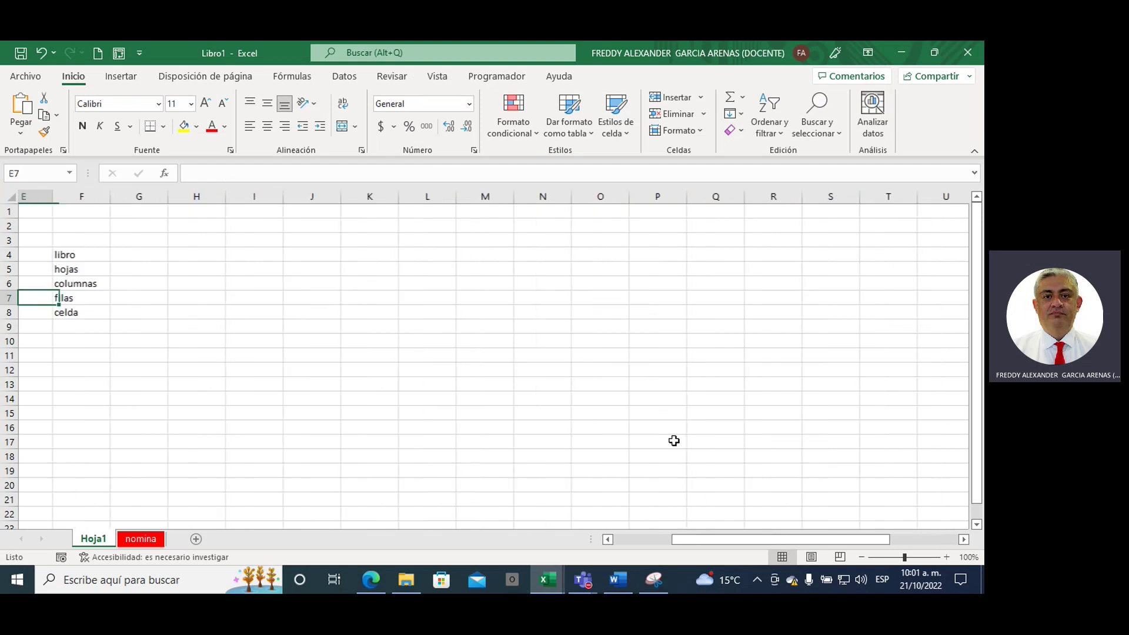
{"action": "key", "text": "Left"}
{"action": "key", "text": "Left"}
{"action": "key", "text": "Left"}
{"action": "key", "text": "Left"}
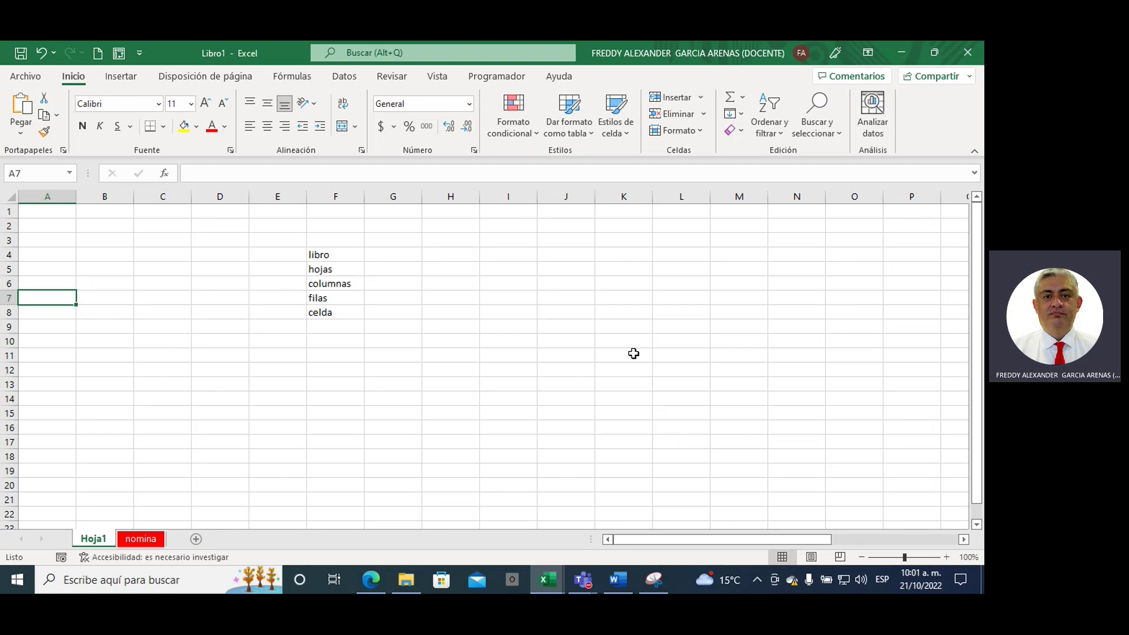
{"action": "mouse_move", "coordinate": [679, 539]}
{"action": "left_mouse_down"}
{"action": "mouse_move", "coordinate": [811, 542]}
{"action": "mouse_move", "coordinate": [659, 547]}
{"action": "mouse_move", "coordinate": [830, 538]}
{"action": "mouse_move", "coordinate": [655, 538]}
{"action": "mouse_move", "coordinate": [819, 537]}
{"action": "left_mouse_up"}
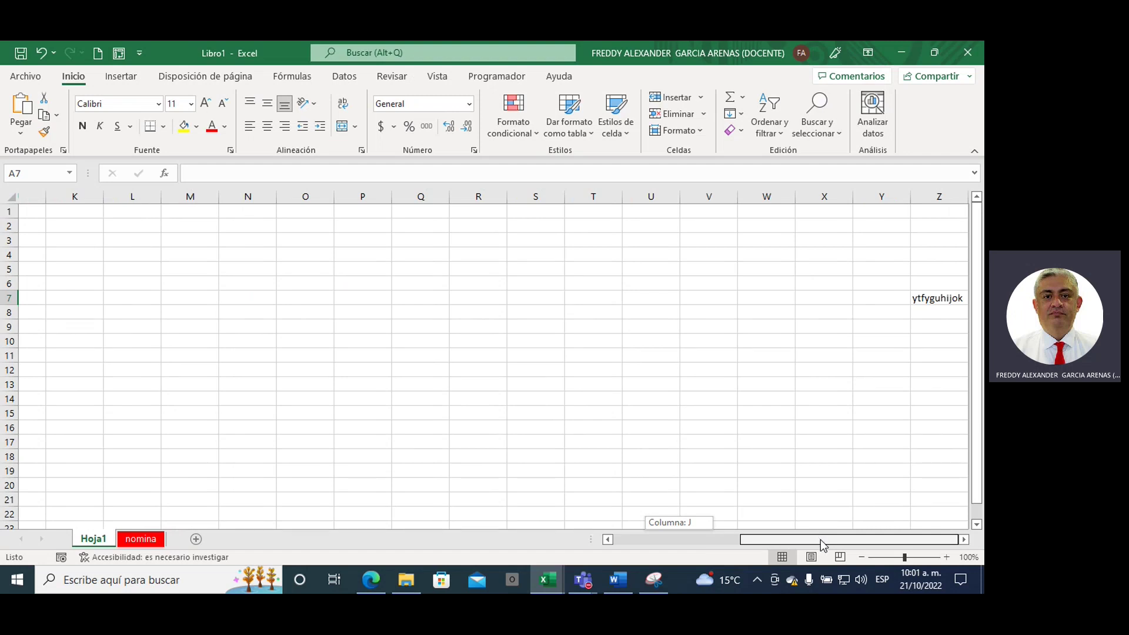
{"action": "mouse_move", "coordinate": [820, 538]}
{"action": "left_mouse_down"}
{"action": "mouse_move", "coordinate": [661, 547]}
{"action": "mouse_move", "coordinate": [830, 539]}
{"action": "left_mouse_up"}
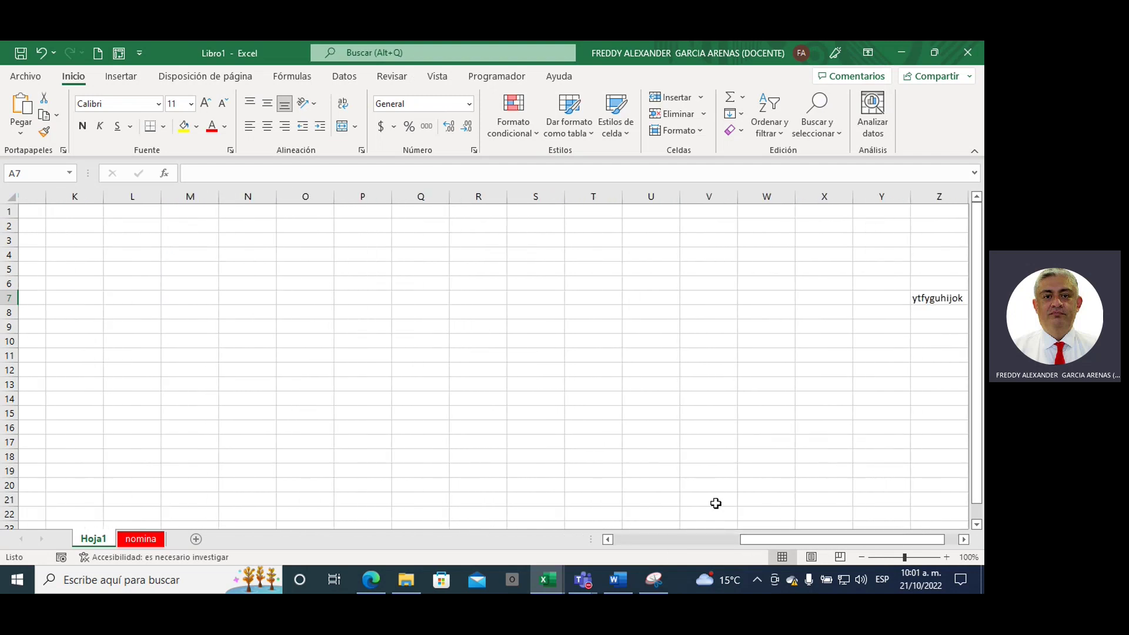
{"action": "left_click", "coordinate": [353, 298]}
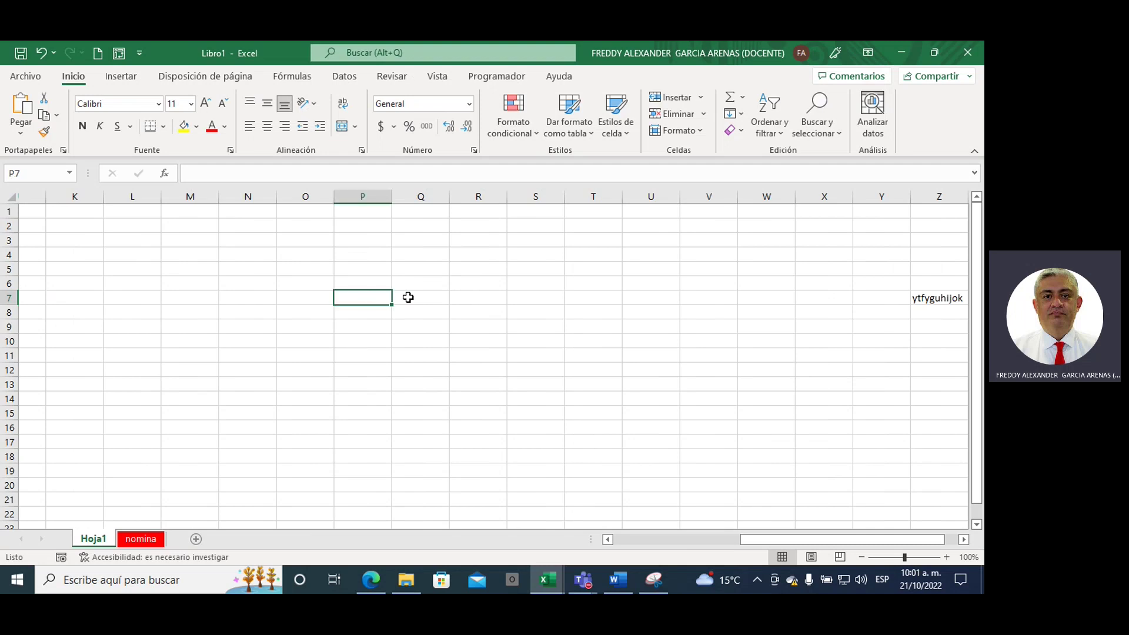
{"action": "key", "text": "Right"}
{"action": "key", "text": "Right"}
{"action": "key", "text": "Right"}
{"action": "key", "text": "Right"}
{"action": "key", "text": "Right"}
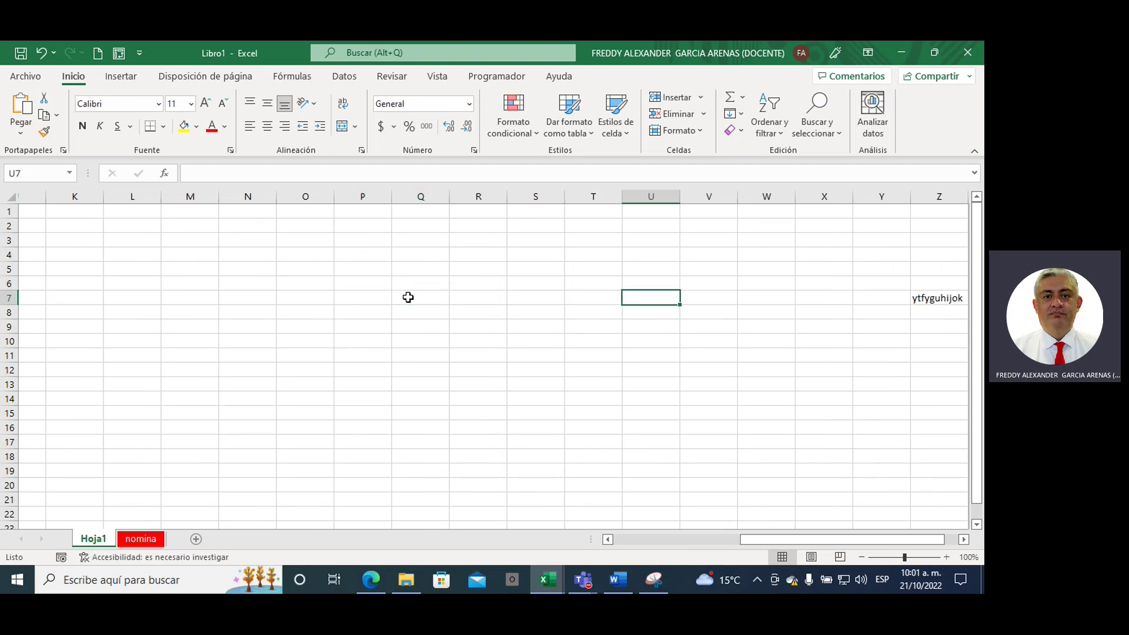
{"action": "key", "text": "Right"}
{"action": "key", "text": "Right"}
{"action": "key", "text": "Right"}
{"action": "key", "text": "Right"}
{"action": "key", "text": "Right"}
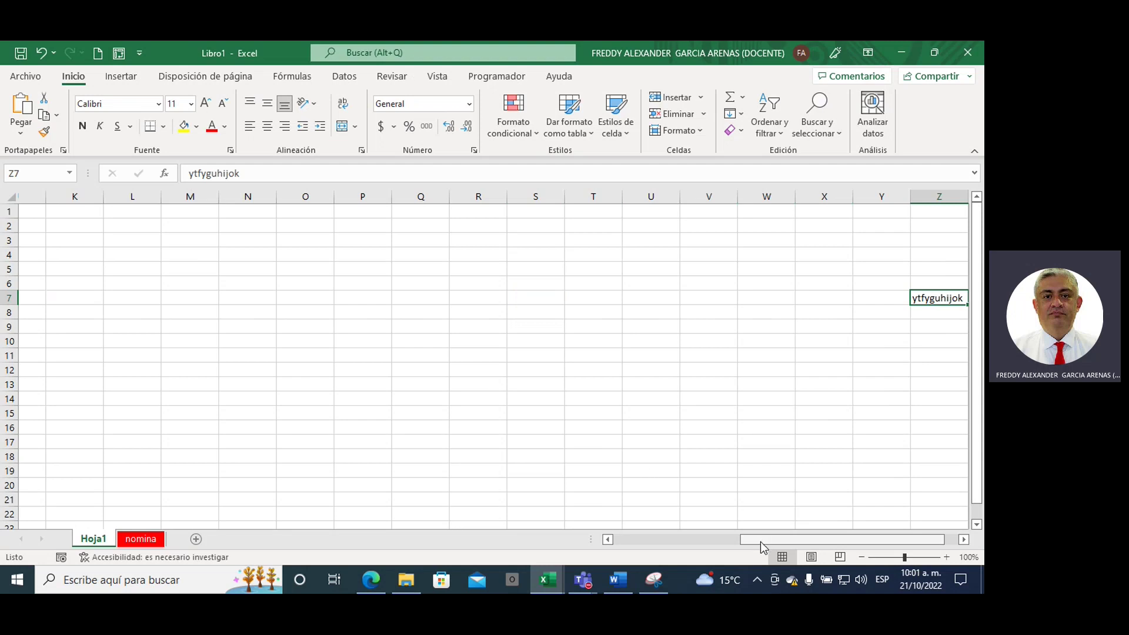
{"action": "mouse_move", "coordinate": [760, 541]}
{"action": "left_mouse_down"}
{"action": "mouse_move", "coordinate": [744, 546]}
{"action": "mouse_move", "coordinate": [775, 547]}
{"action": "left_mouse_up"}
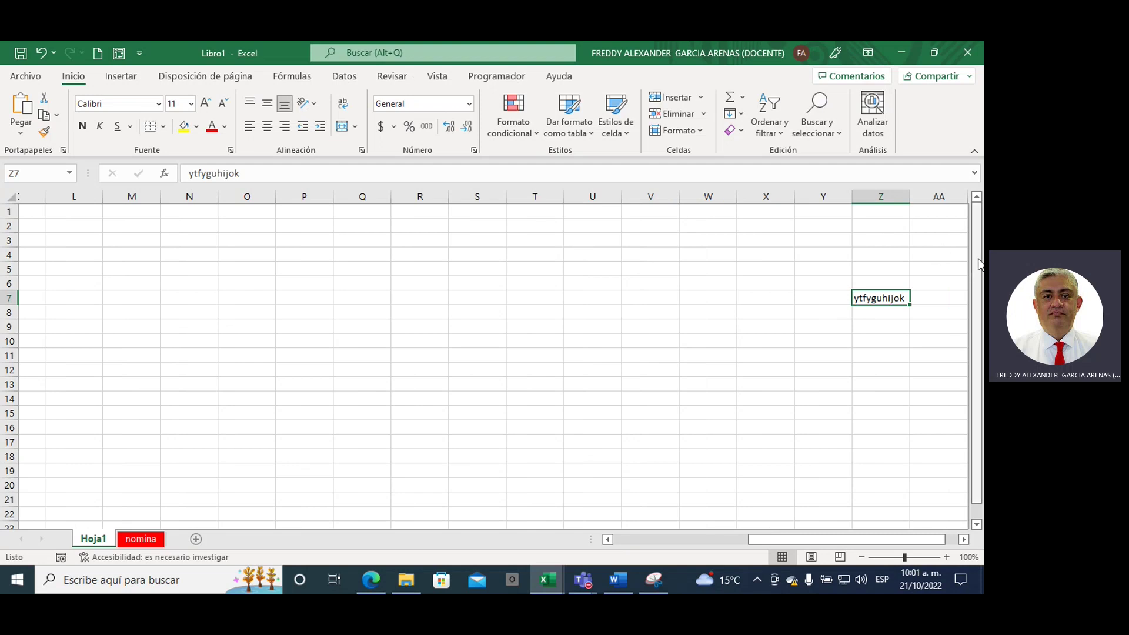
Type the placeholder text 'yjtyjguhijklñ' into cell W50.
{"action": "left_click_drag", "start_coordinate": [981, 264], "coordinate": [980, 279]}
{"action": "left_click", "coordinate": [729, 353]}
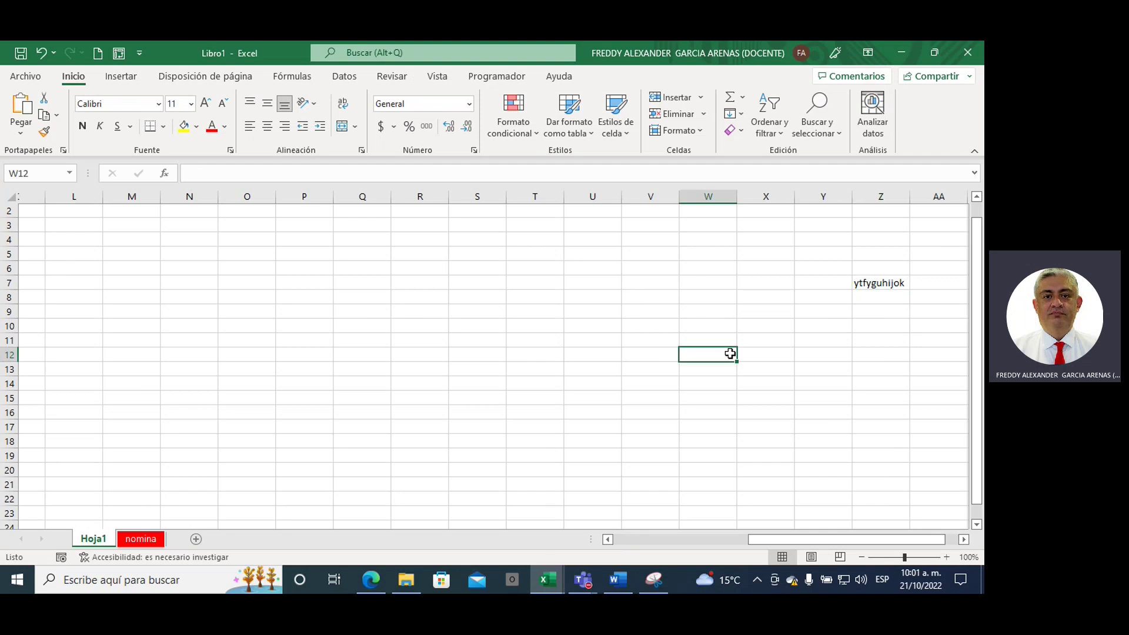
{"action": "key", "text": "Down"}
{"action": "key", "text": "Down"}
{"action": "key", "text": "Down"}
{"action": "key", "text": "Down"}
{"action": "key", "text": "Down"}
{"action": "key", "text": "Down"}
{"action": "key", "text": "Down"}
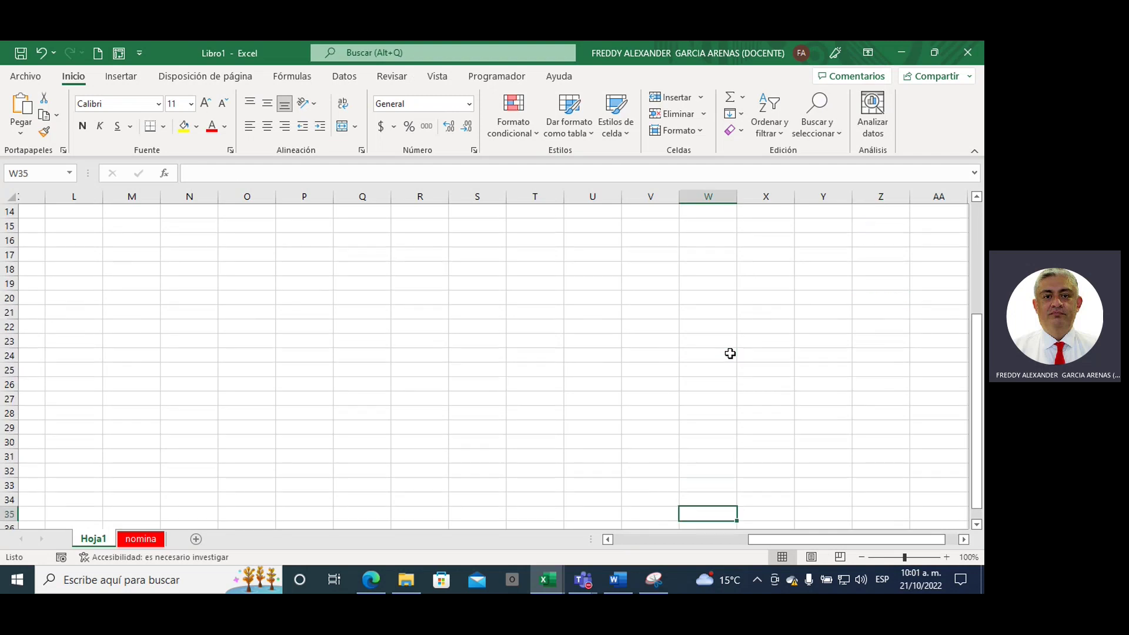
{"action": "key", "text": "Down"}
{"action": "key", "text": "Down"}
{"action": "key", "text": "Down"}
{"action": "key", "text": "Down"}
{"action": "key", "text": "Down"}
{"action": "key", "text": "Down"}
{"action": "type", "text": "yjtyjguhijklñ"}
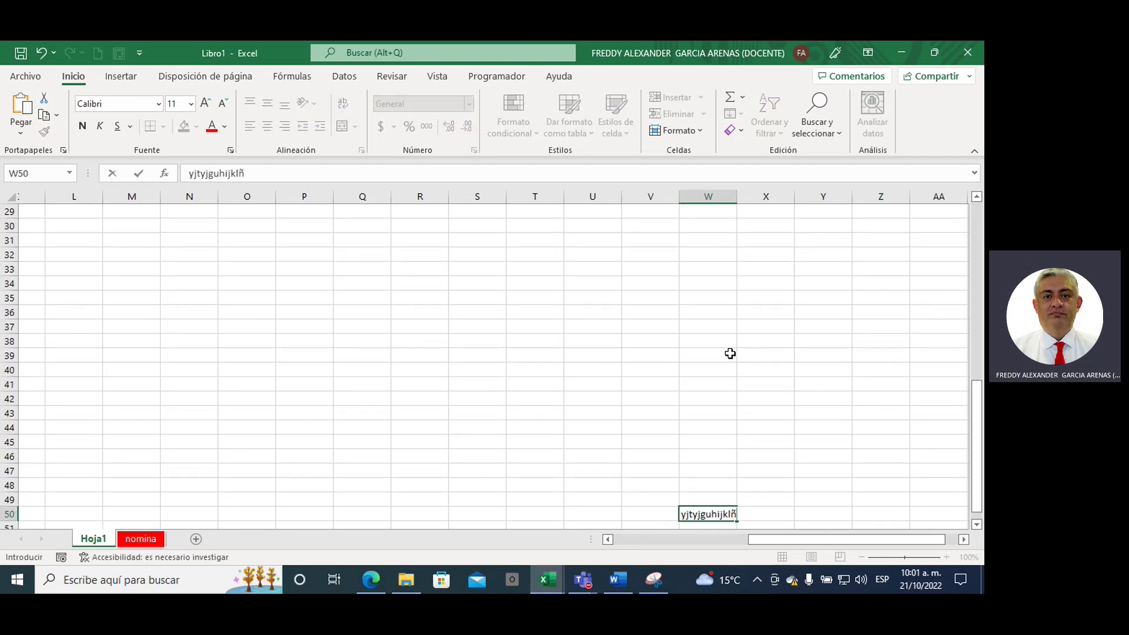
{"action": "left_click_drag", "start_coordinate": [979, 419], "coordinate": [979, 224]}
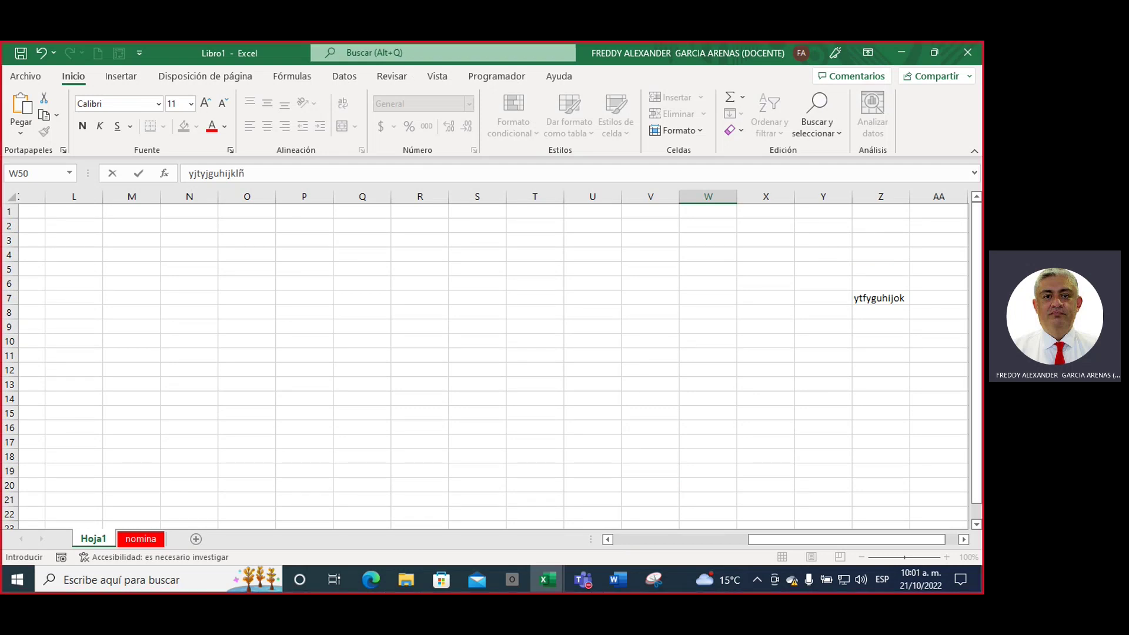
{"action": "mouse_move", "coordinate": [808, 263]}
{"action": "left_mouse_down"}
{"action": "mouse_move", "coordinate": [962, 468]}
{"action": "mouse_move", "coordinate": [976, 513]}
{"action": "left_mouse_up"}
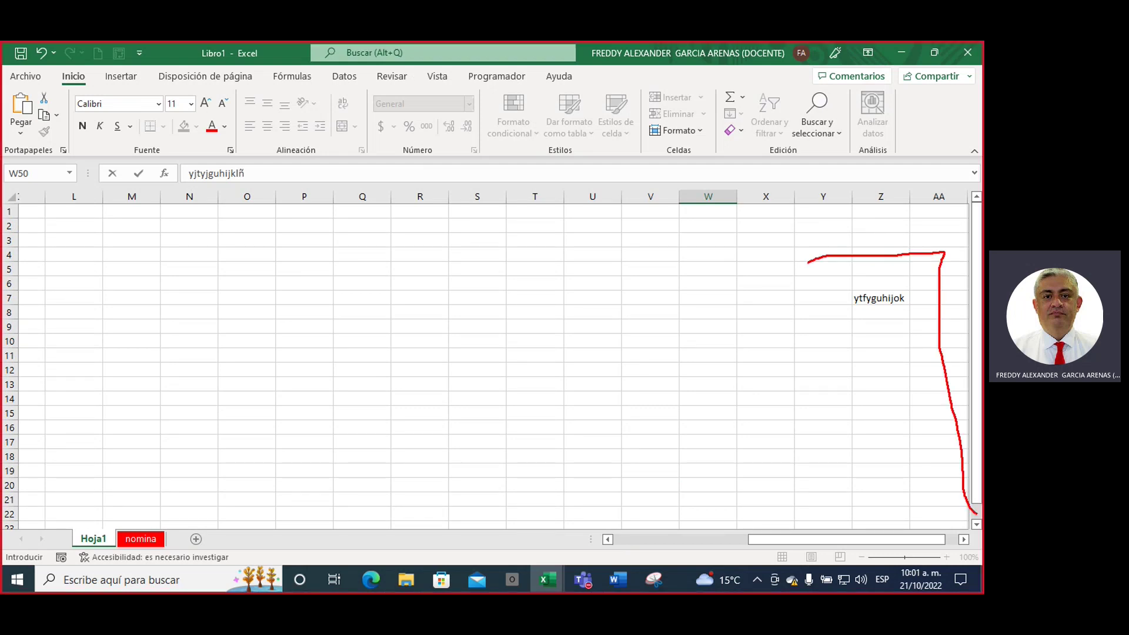
{"action": "left_click_drag", "start_coordinate": [947, 244], "coordinate": [979, 172]}
{"action": "mouse_move", "coordinate": [751, 233]}
{"action": "left_mouse_down"}
{"action": "mouse_move", "coordinate": [784, 242]}
{"action": "mouse_move", "coordinate": [786, 233]}
{"action": "left_mouse_up"}
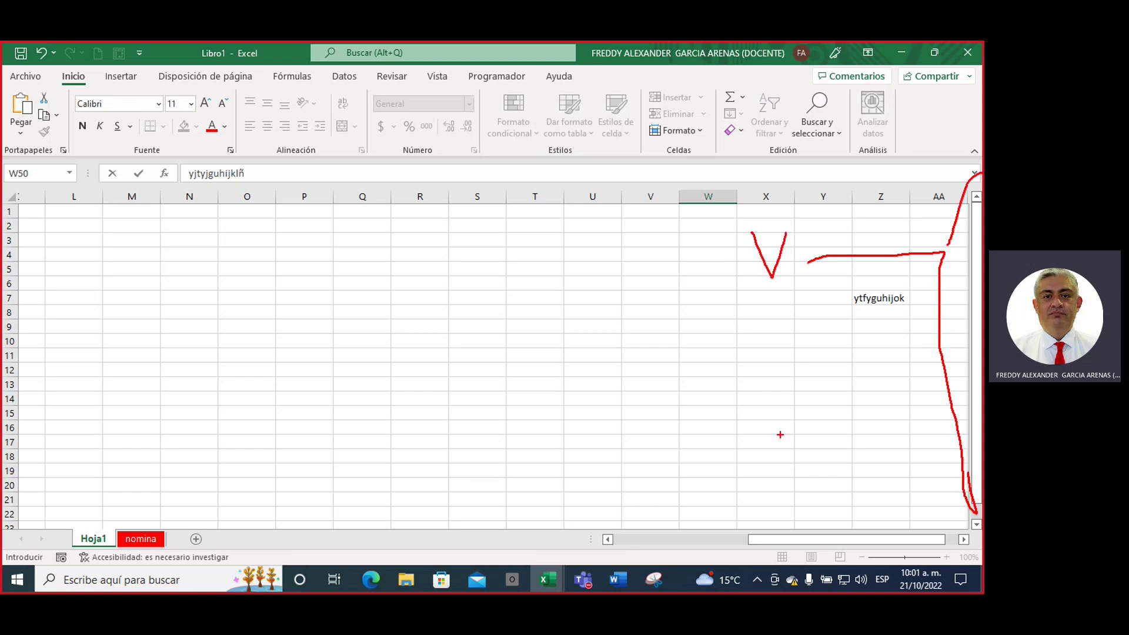
{"action": "mouse_move", "coordinate": [651, 228]}
{"action": "left_mouse_down"}
{"action": "mouse_move", "coordinate": [659, 275]}
{"action": "mouse_move", "coordinate": [654, 238]}
{"action": "mouse_move", "coordinate": [673, 241]}
{"action": "mouse_move", "coordinate": [660, 281]}
{"action": "left_mouse_up"}
{"action": "left_click_drag", "start_coordinate": [708, 230], "coordinate": [712, 275]}
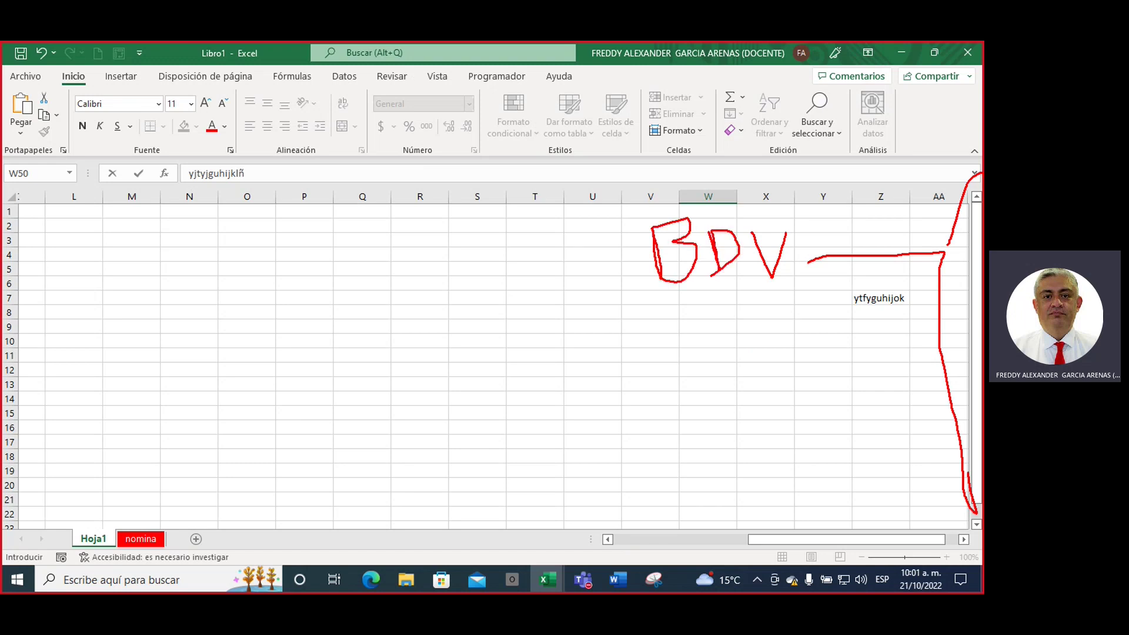
{"action": "mouse_move", "coordinate": [862, 495]}
{"action": "left_mouse_down"}
{"action": "mouse_move", "coordinate": [605, 536]}
{"action": "mouse_move", "coordinate": [929, 548]}
{"action": "mouse_move", "coordinate": [876, 501]}
{"action": "mouse_move", "coordinate": [846, 500]}
{"action": "left_mouse_up"}
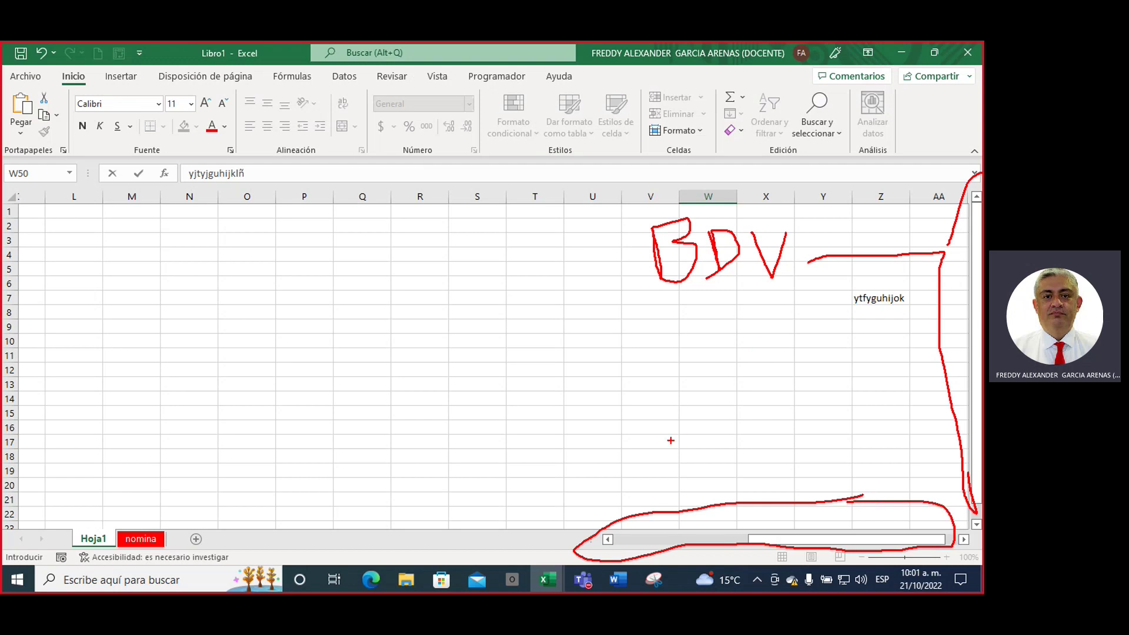
{"action": "left_click_drag", "start_coordinate": [675, 430], "coordinate": [680, 471]}
{"action": "left_click_drag", "start_coordinate": [717, 415], "coordinate": [732, 456]}
{"action": "mouse_move", "coordinate": [763, 411]}
{"action": "left_mouse_down"}
{"action": "mouse_move", "coordinate": [770, 456]}
{"action": "mouse_move", "coordinate": [787, 435]}
{"action": "left_mouse_up"}
{"action": "left_click_drag", "start_coordinate": [784, 408], "coordinate": [797, 453]}
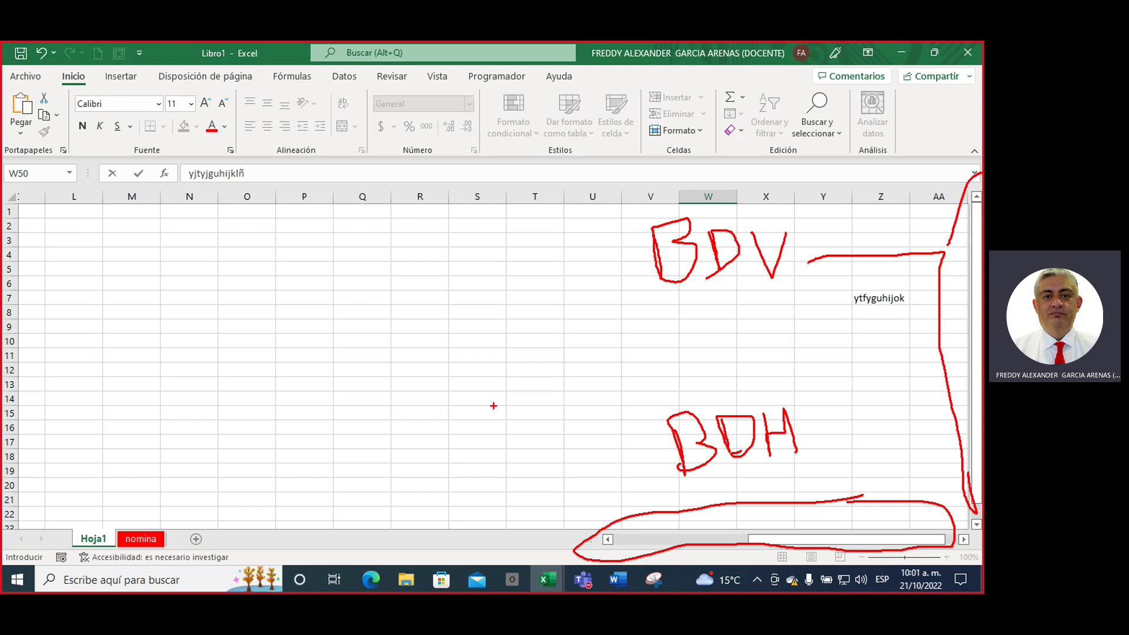
{"action": "mouse_move", "coordinate": [370, 287]}
{"action": "left_mouse_down"}
{"action": "mouse_move", "coordinate": [347, 408]}
{"action": "mouse_move", "coordinate": [391, 330]}
{"action": "mouse_move", "coordinate": [410, 378]}
{"action": "left_mouse_up"}
{"action": "mouse_move", "coordinate": [381, 351]}
{"action": "left_mouse_down"}
{"action": "mouse_move", "coordinate": [405, 350]}
{"action": "mouse_move", "coordinate": [335, 366]}
{"action": "left_mouse_up"}
{"action": "mouse_move", "coordinate": [410, 275]}
{"action": "left_mouse_down"}
{"action": "mouse_move", "coordinate": [457, 264]}
{"action": "mouse_move", "coordinate": [464, 352]}
{"action": "left_mouse_up"}
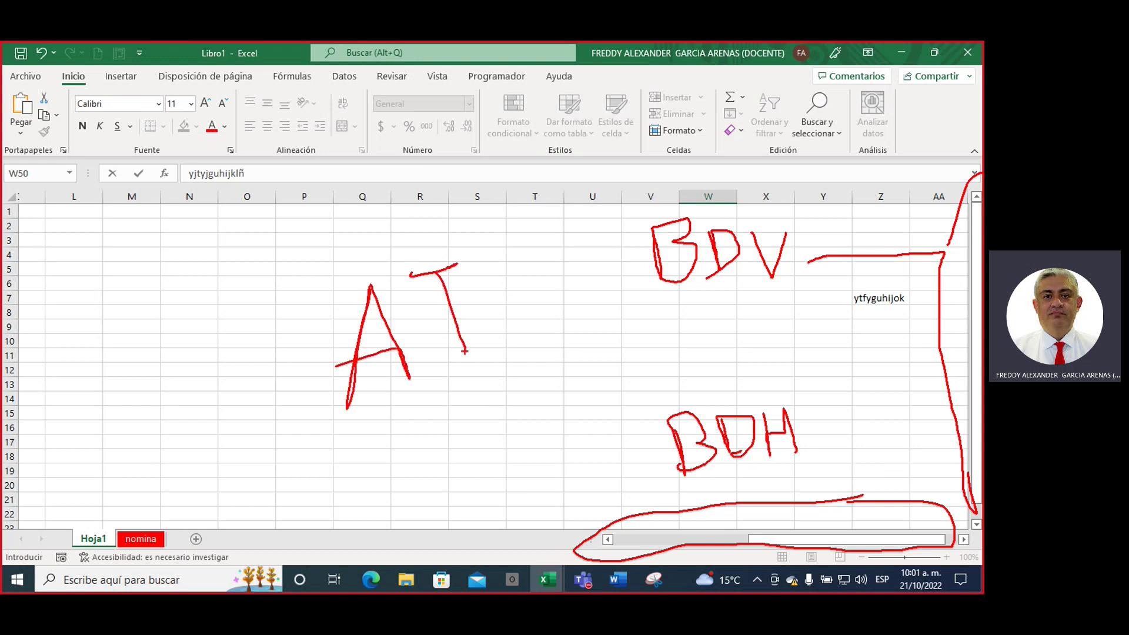
{"action": "key", "text": "Escape"}
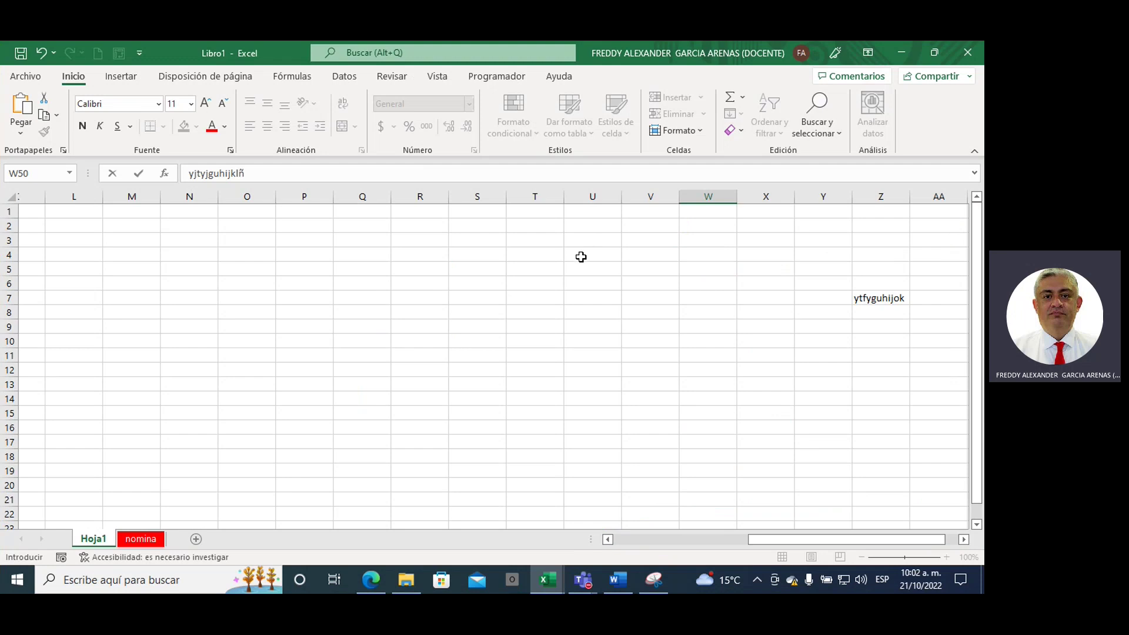
Commit the W50 entry and select the word list in F4:F8.
{"action": "left_click", "coordinate": [580, 256]}
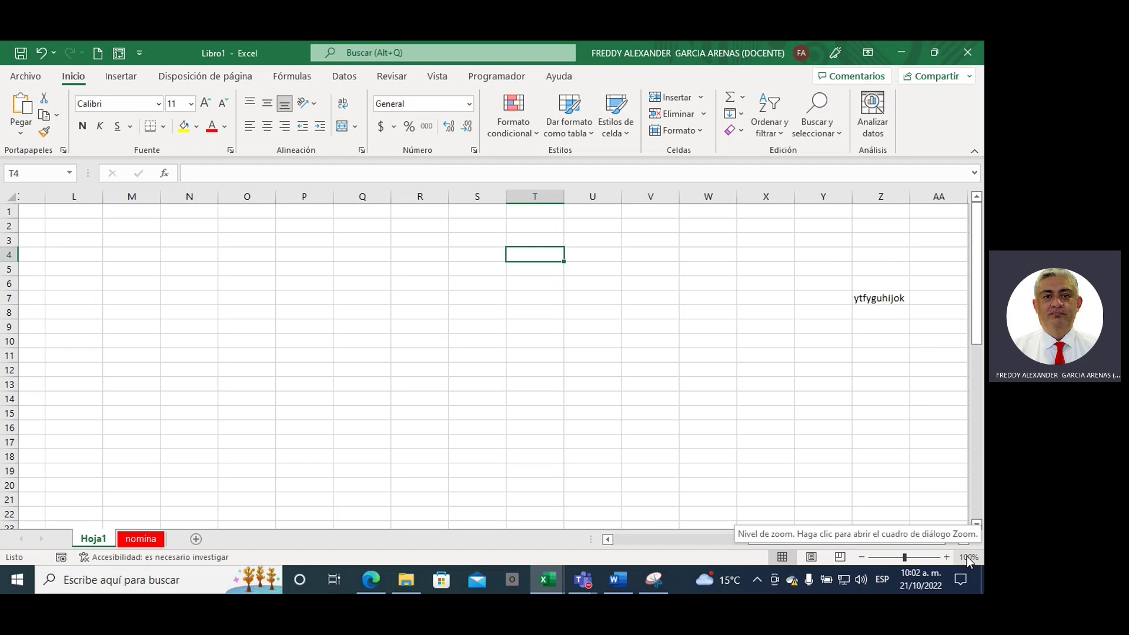
{"action": "left_click_drag", "start_coordinate": [821, 538], "coordinate": [643, 553]}
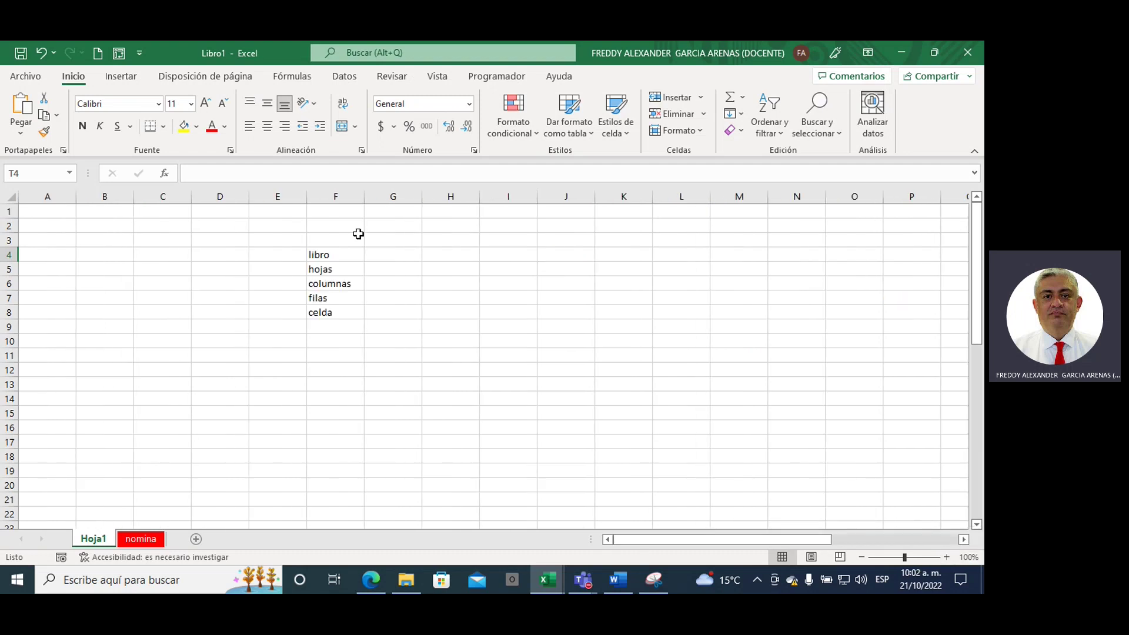
{"action": "left_click_drag", "start_coordinate": [315, 253], "coordinate": [327, 311]}
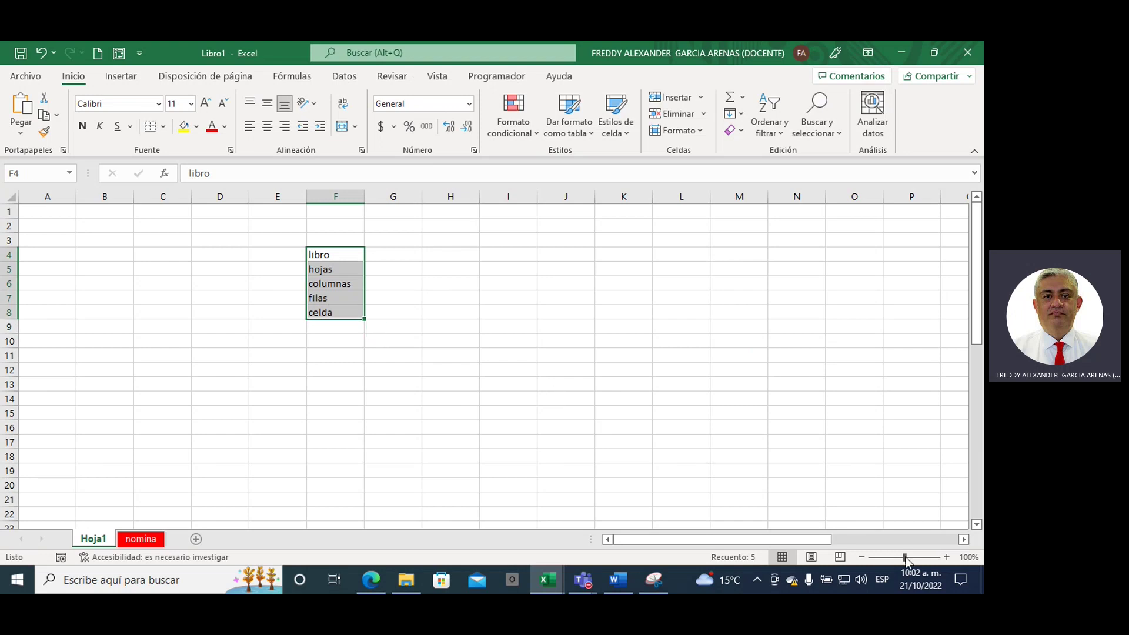
Zoom the sheet in, bring it back down to 140%, and deselect the list.
{"action": "left_click_drag", "start_coordinate": [904, 557], "coordinate": [919, 556]}
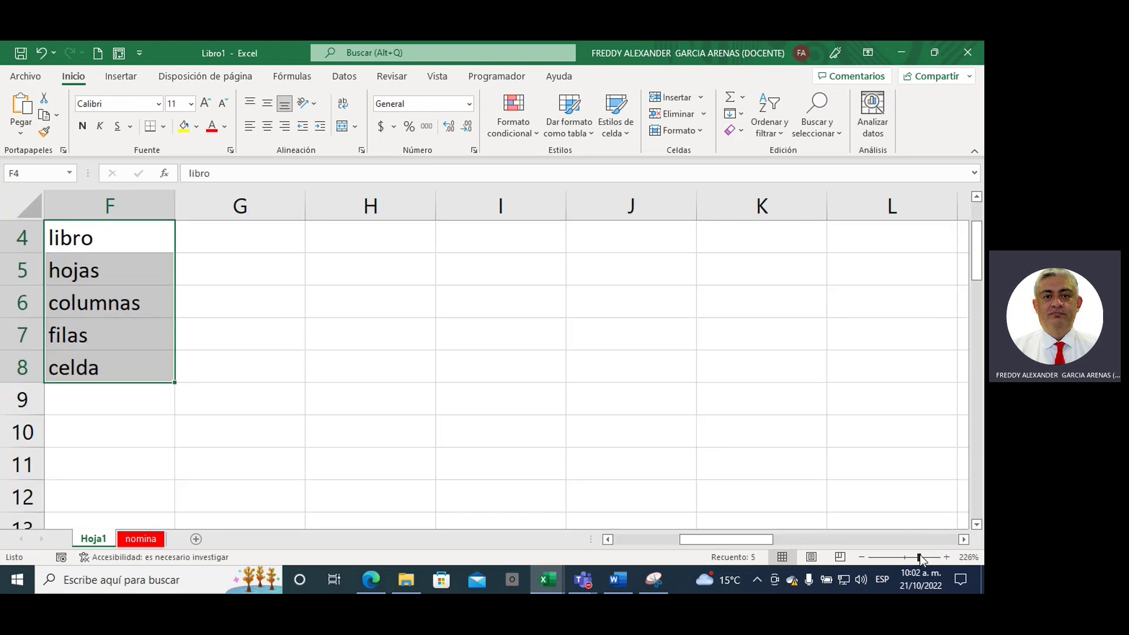
{"action": "left_click_drag", "start_coordinate": [731, 541], "coordinate": [658, 541]}
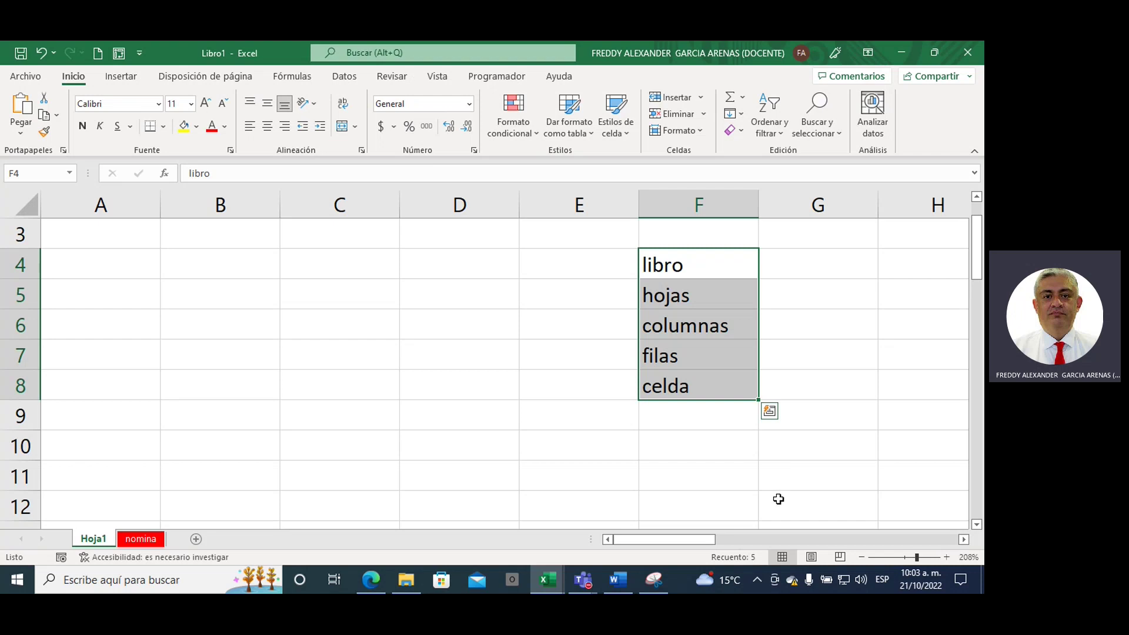
{"action": "left_click", "coordinate": [860, 559]}
{"action": "left_click", "coordinate": [859, 559]}
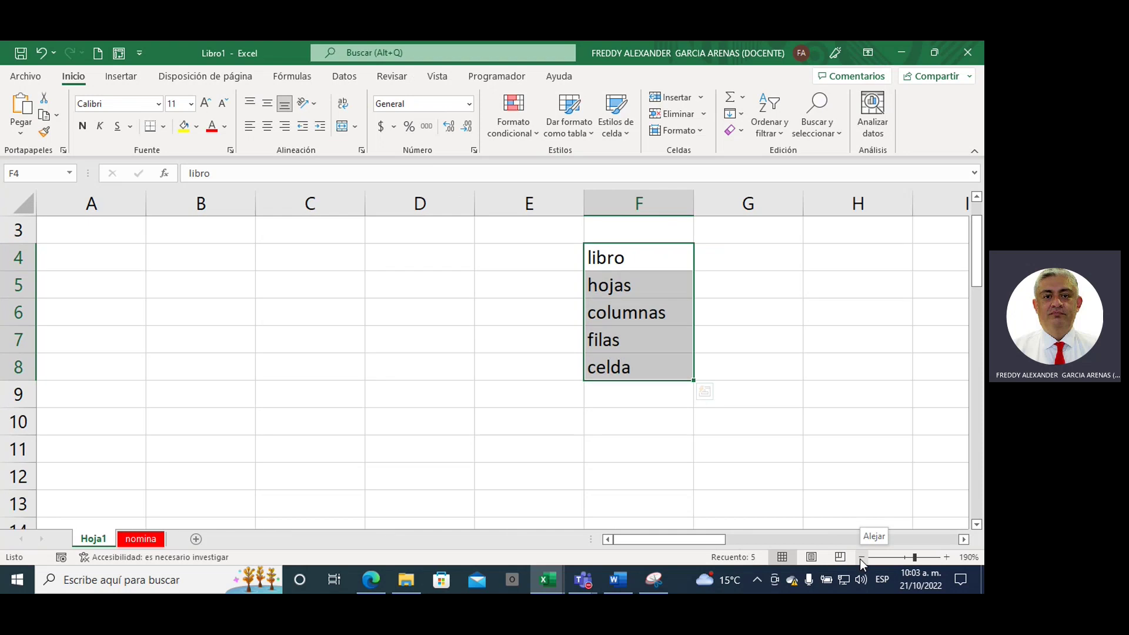
{"action": "left_click", "coordinate": [860, 558]}
{"action": "left_click", "coordinate": [859, 559]}
{"action": "left_click", "coordinate": [859, 559]}
{"action": "left_click", "coordinate": [859, 559]}
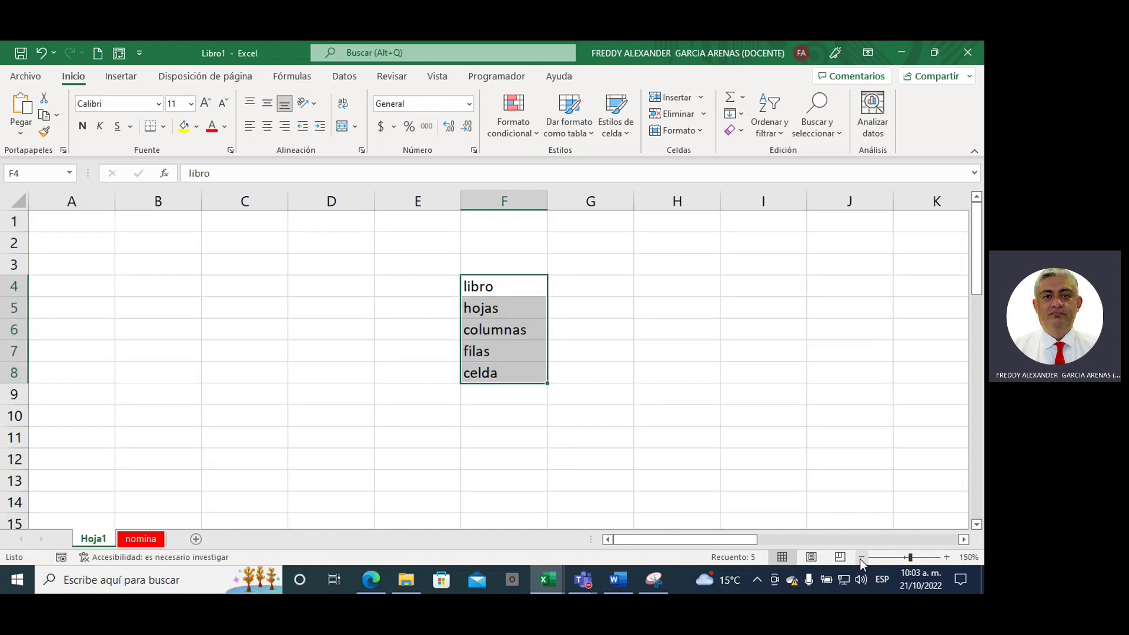
{"action": "left_click", "coordinate": [860, 559]}
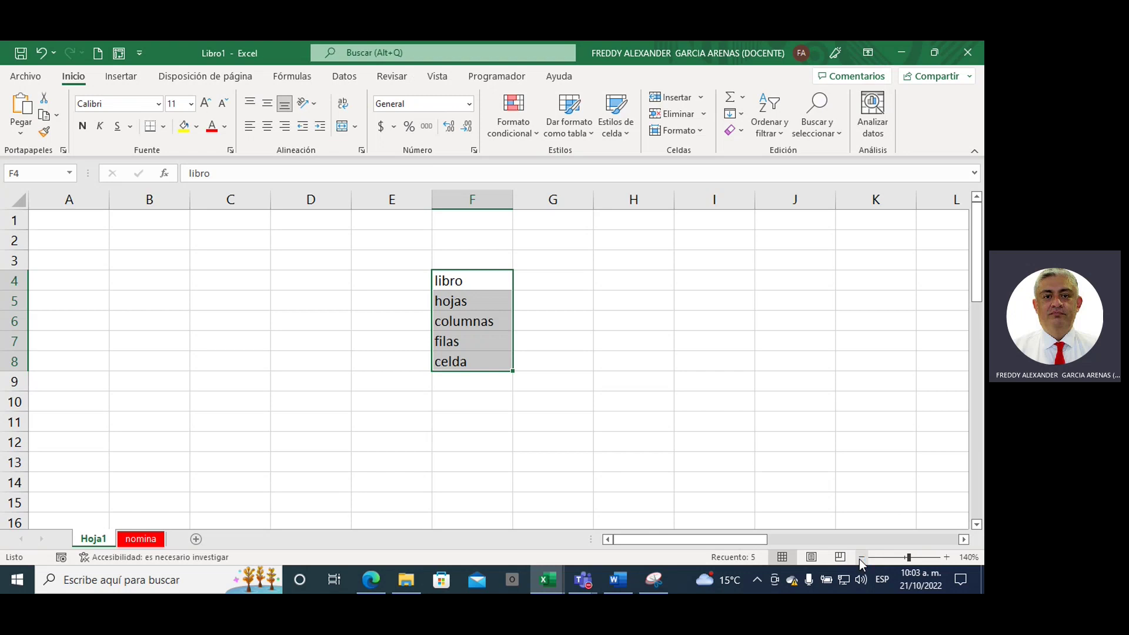
{"action": "left_click", "coordinate": [659, 361]}
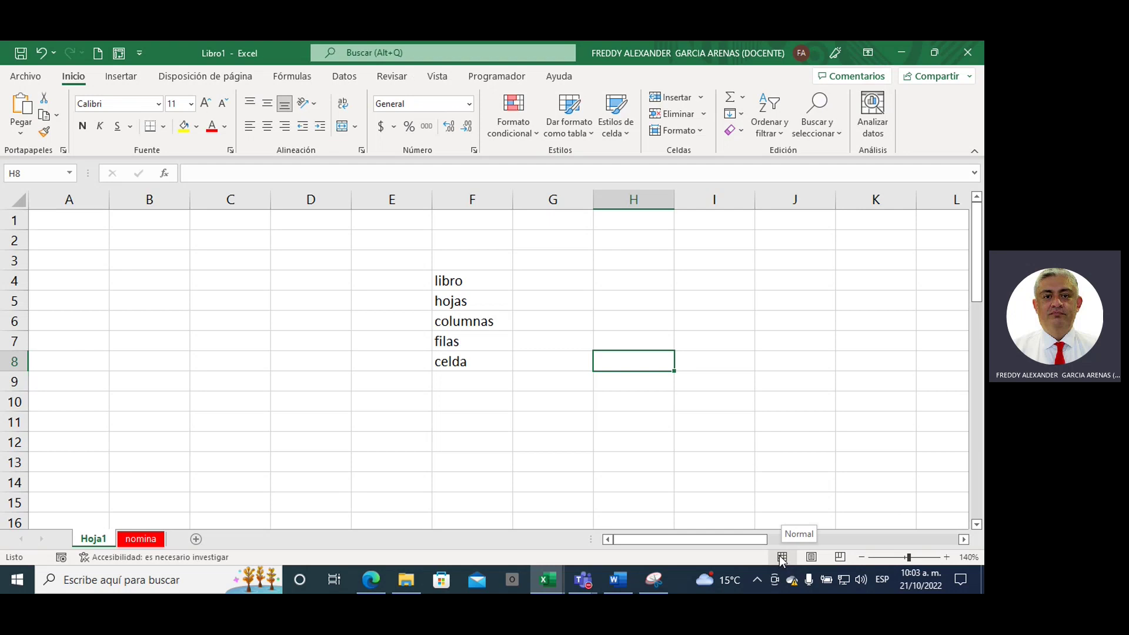
Switch Hoja1 to Page Layout view and reselect the word list from libro to celda.
{"action": "left_click", "coordinate": [812, 557]}
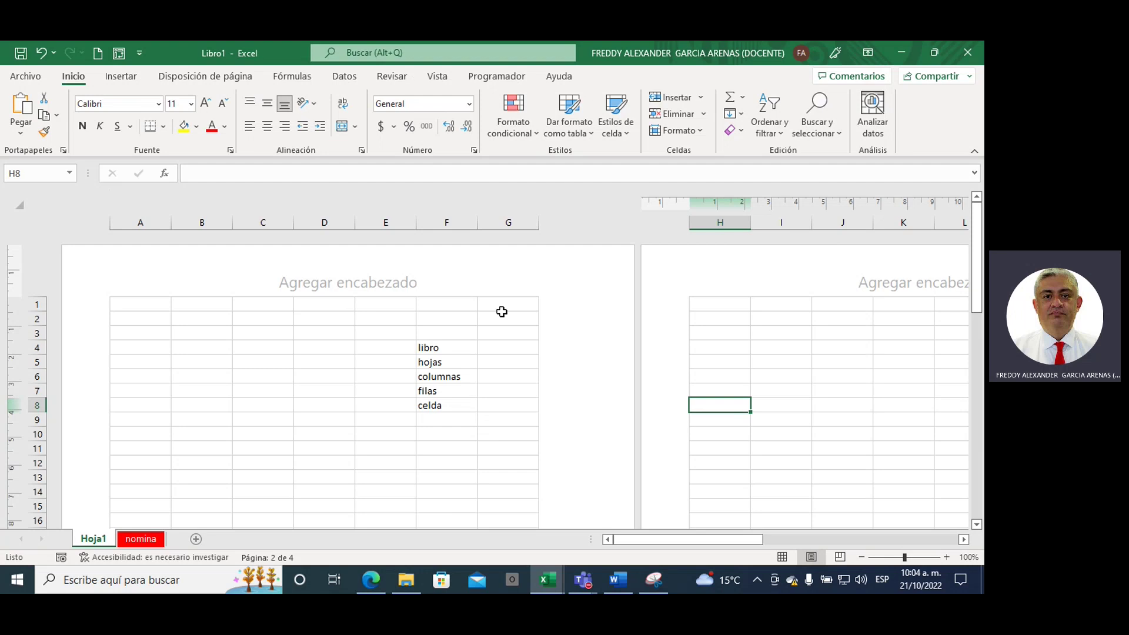
{"action": "left_click_drag", "start_coordinate": [428, 348], "coordinate": [436, 410]}
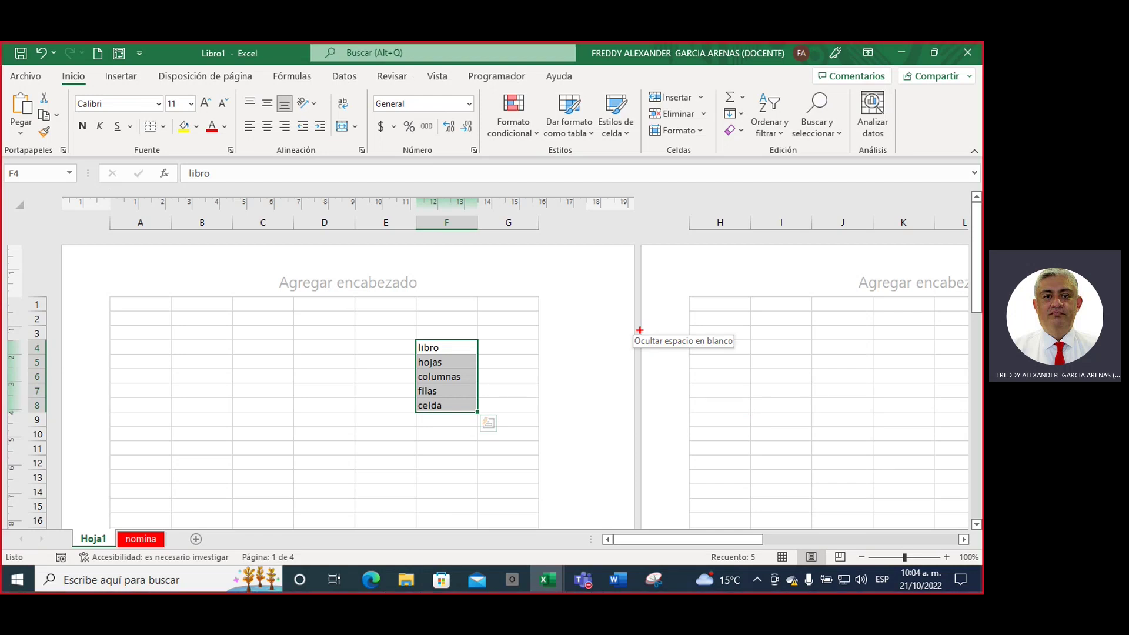
In red ink, mark the page gap, label the pages H1 and H2, and circle the header and ruler.
{"action": "mouse_move", "coordinate": [654, 340]}
{"action": "left_mouse_down"}
{"action": "mouse_move", "coordinate": [651, 237]}
{"action": "mouse_move", "coordinate": [653, 360]}
{"action": "mouse_move", "coordinate": [655, 322]}
{"action": "left_mouse_up"}
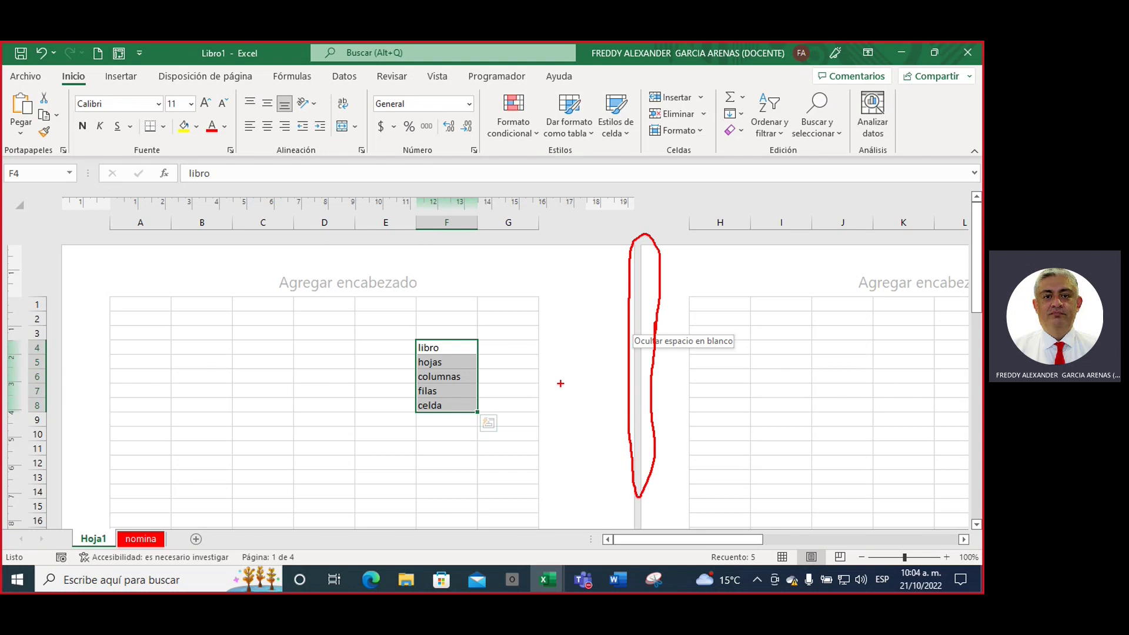
{"action": "mouse_move", "coordinate": [523, 308]}
{"action": "left_mouse_down"}
{"action": "mouse_move", "coordinate": [530, 353]}
{"action": "mouse_move", "coordinate": [540, 307]}
{"action": "mouse_move", "coordinate": [551, 341]}
{"action": "left_mouse_up"}
{"action": "mouse_move", "coordinate": [758, 298]}
{"action": "left_mouse_down"}
{"action": "mouse_move", "coordinate": [774, 352]}
{"action": "mouse_move", "coordinate": [794, 326]}
{"action": "mouse_move", "coordinate": [797, 350]}
{"action": "left_mouse_up"}
{"action": "left_click_drag", "start_coordinate": [567, 308], "coordinate": [587, 339]}
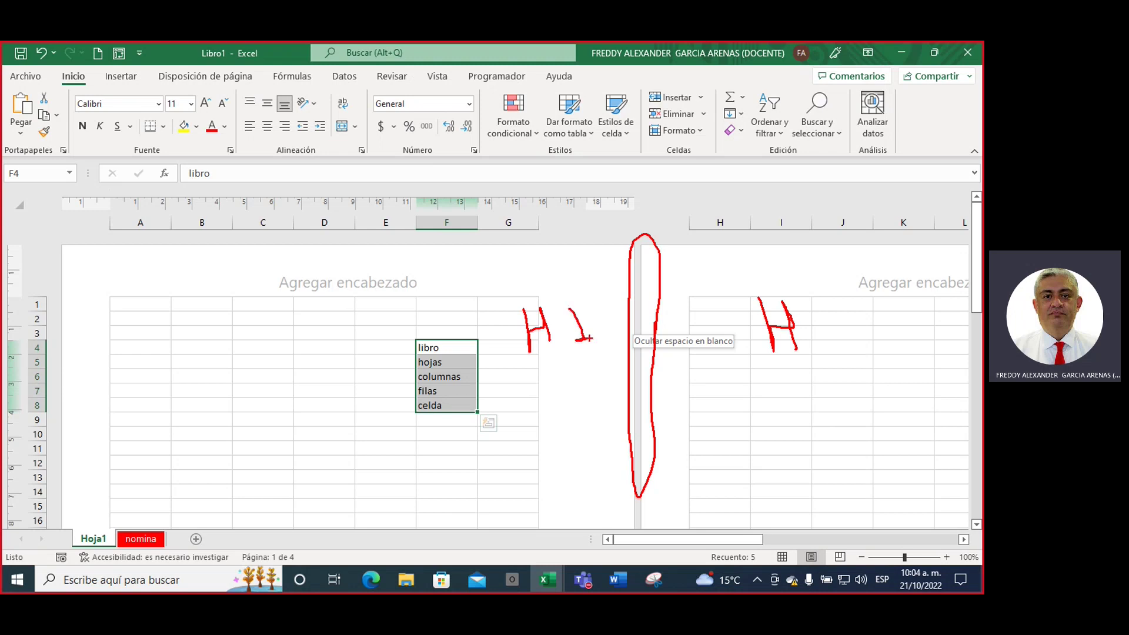
{"action": "left_click_drag", "start_coordinate": [809, 306], "coordinate": [836, 352]}
{"action": "left_click_drag", "start_coordinate": [421, 276], "coordinate": [435, 270]}
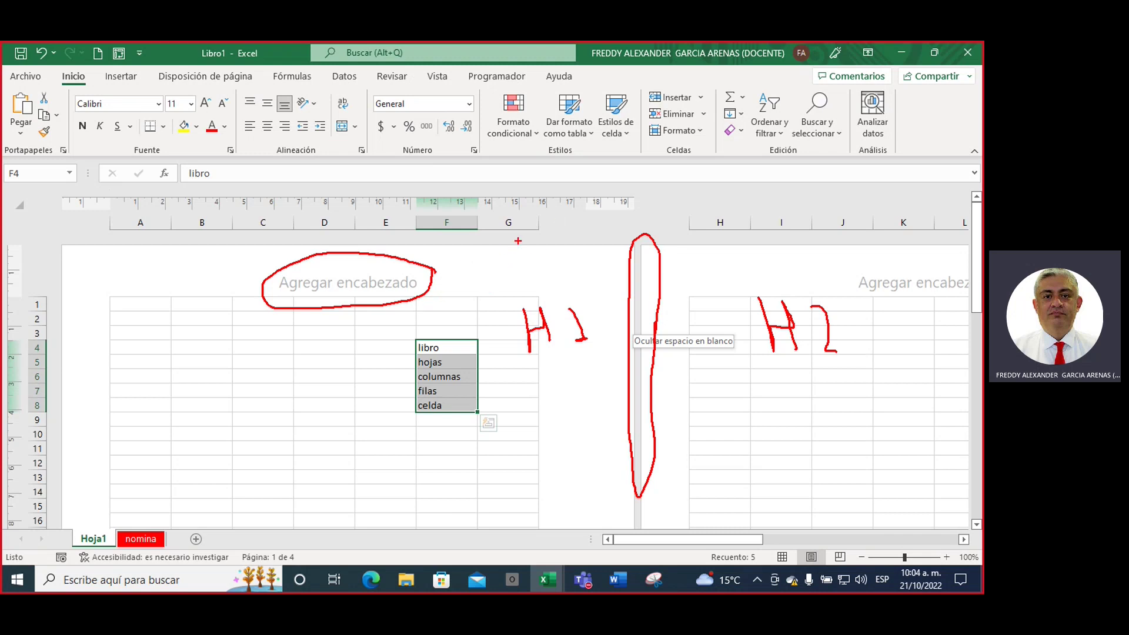
{"action": "mouse_move", "coordinate": [522, 238]}
{"action": "left_mouse_down"}
{"action": "mouse_move", "coordinate": [648, 196]}
{"action": "mouse_move", "coordinate": [47, 206]}
{"action": "mouse_move", "coordinate": [108, 238]}
{"action": "mouse_move", "coordinate": [526, 240]}
{"action": "left_mouse_up"}
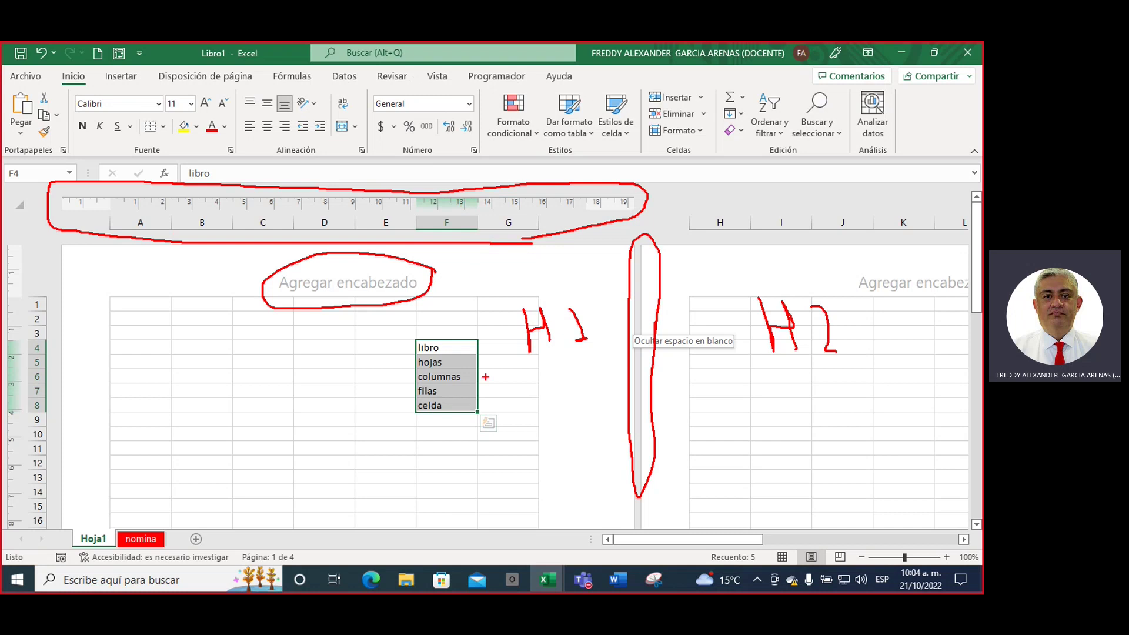
Scroll through the Page Layout pages, then switch to Page Break Preview showing Página 1 to Página 4.
{"action": "scroll", "coordinate": [667, 322], "scroll_direction": "down", "scroll_amount": 3}
{"action": "scroll", "coordinate": [581, 348], "scroll_direction": "down", "scroll_amount": 1}
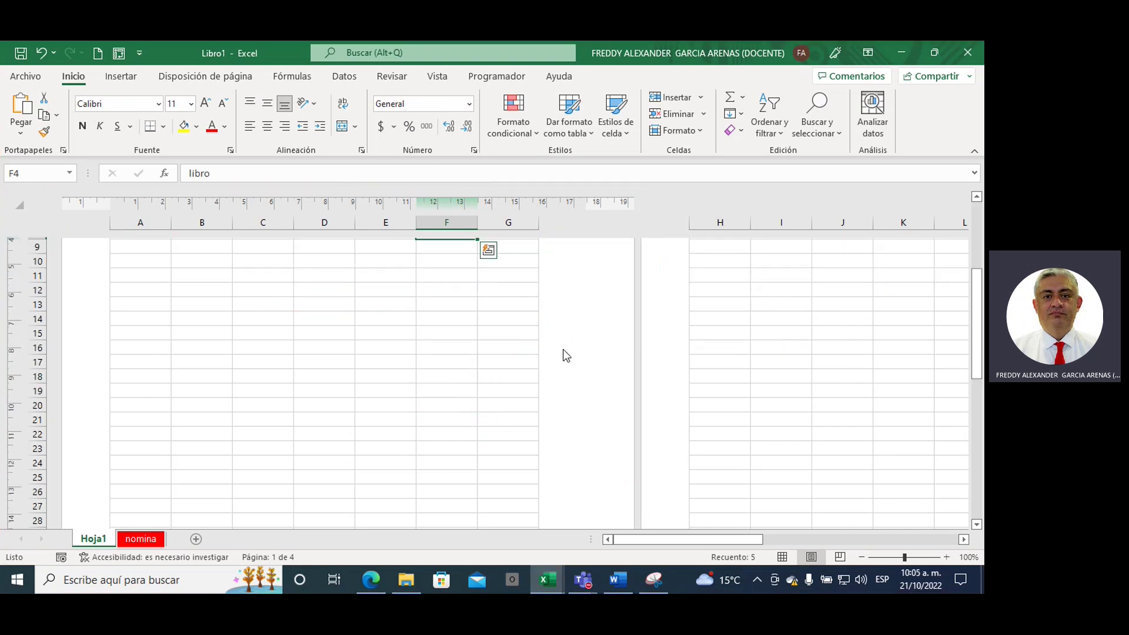
{"action": "scroll", "coordinate": [563, 350], "scroll_direction": "down", "scroll_amount": 2}
{"action": "scroll", "coordinate": [562, 351], "scroll_direction": "down", "scroll_amount": 3}
{"action": "scroll", "coordinate": [562, 350], "scroll_direction": "down", "scroll_amount": 4}
{"action": "scroll", "coordinate": [561, 350], "scroll_direction": "down", "scroll_amount": 1}
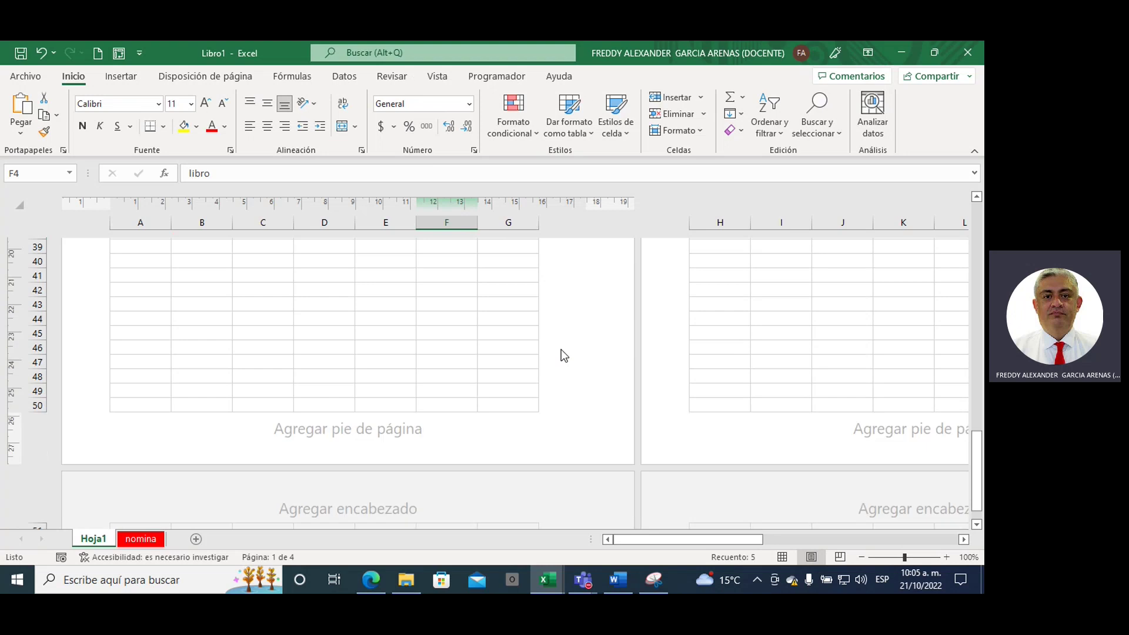
{"action": "scroll", "coordinate": [561, 350], "scroll_direction": "down", "scroll_amount": 3}
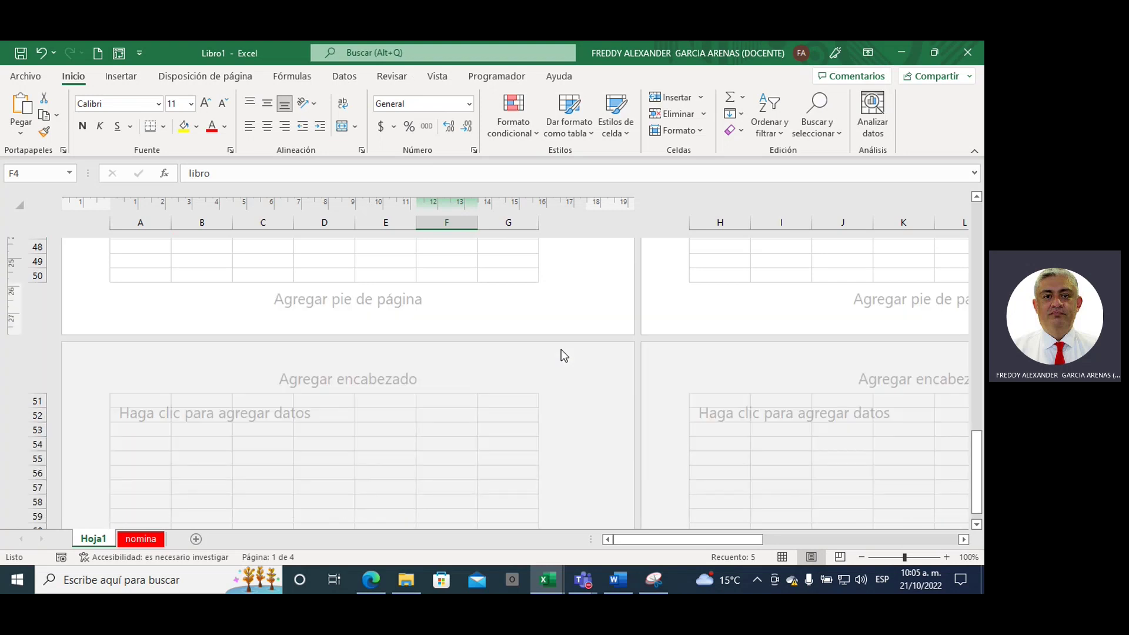
{"action": "left_click", "coordinate": [840, 557]}
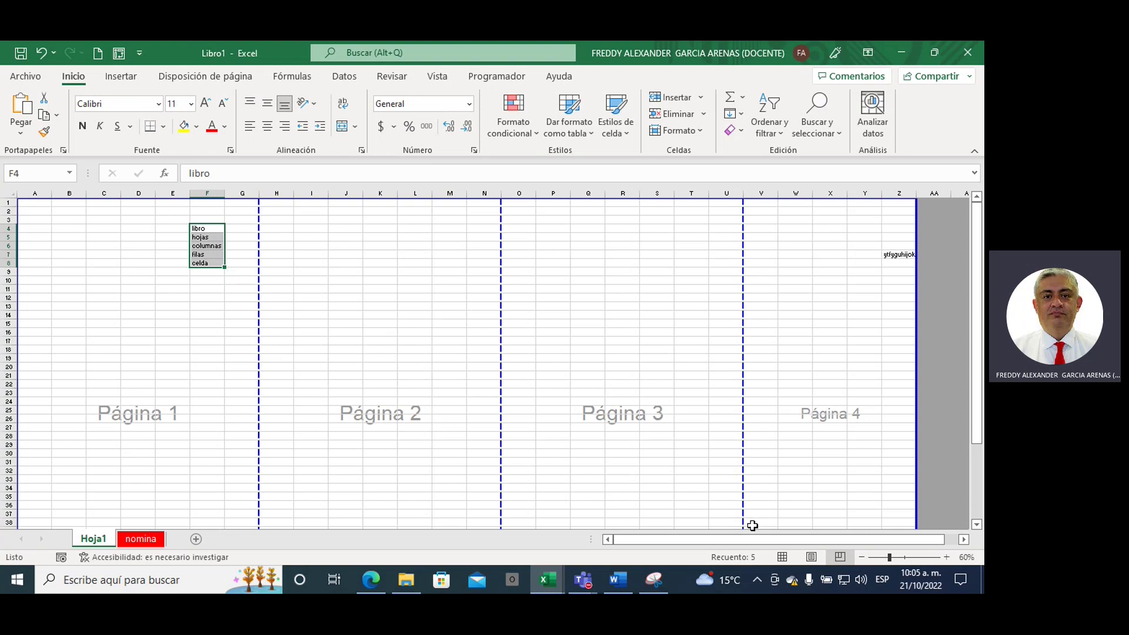
Switch Hoja1 back to Normal view beside the libro–celda list in F4:F8.
{"action": "left_click", "coordinate": [782, 559]}
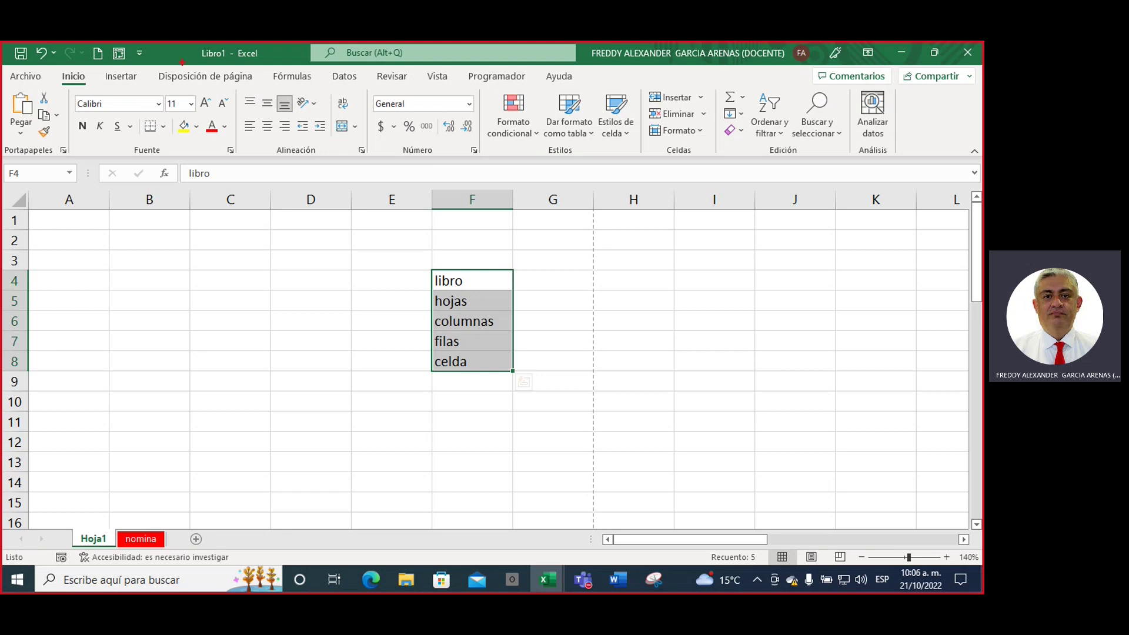
Underline the Libro1 - Excel title and the tab row from Archivo onward in red ink.
{"action": "left_click_drag", "start_coordinate": [182, 53], "coordinate": [271, 57]}
{"action": "mouse_move", "coordinate": [9, 85]}
{"action": "left_mouse_down"}
{"action": "mouse_move", "coordinate": [94, 67]}
{"action": "mouse_move", "coordinate": [99, 83]}
{"action": "mouse_move", "coordinate": [118, 83]}
{"action": "mouse_move", "coordinate": [668, 76]}
{"action": "mouse_move", "coordinate": [979, 89]}
{"action": "left_mouse_up"}
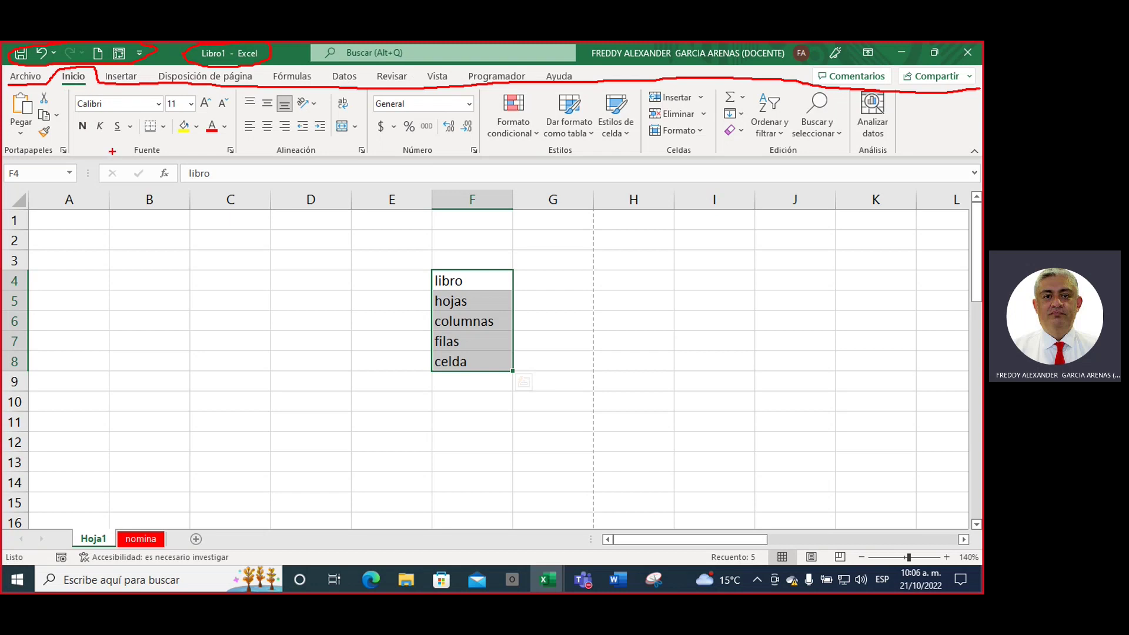
Draw red dividers between the ribbon groups and underline the Fuente and Alineación group labels.
{"action": "left_click_drag", "start_coordinate": [70, 96], "coordinate": [74, 162]}
{"action": "left_click_drag", "start_coordinate": [238, 96], "coordinate": [241, 164]}
{"action": "left_click_drag", "start_coordinate": [366, 97], "coordinate": [371, 158]}
{"action": "left_click_drag", "start_coordinate": [481, 94], "coordinate": [491, 160]}
{"action": "left_click_drag", "start_coordinate": [638, 95], "coordinate": [638, 154]}
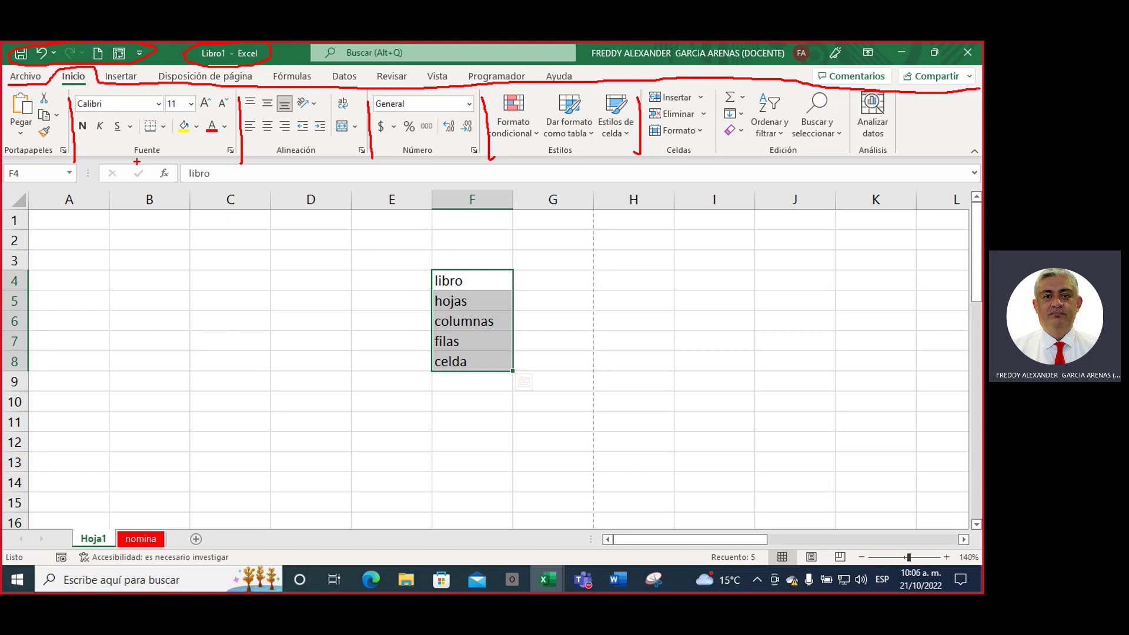
{"action": "left_click_drag", "start_coordinate": [133, 163], "coordinate": [170, 165]}
{"action": "left_click_drag", "start_coordinate": [277, 158], "coordinate": [327, 160]}
Handwrite the path Inicio > Fuente > Negrita with branch lines and arrows beside the word list.
{"action": "mouse_move", "coordinate": [199, 228]}
{"action": "left_mouse_down"}
{"action": "mouse_move", "coordinate": [205, 283]}
{"action": "mouse_move", "coordinate": [258, 274]}
{"action": "mouse_move", "coordinate": [276, 256]}
{"action": "mouse_move", "coordinate": [288, 273]}
{"action": "mouse_move", "coordinate": [311, 268]}
{"action": "mouse_move", "coordinate": [306, 253]}
{"action": "left_mouse_up"}
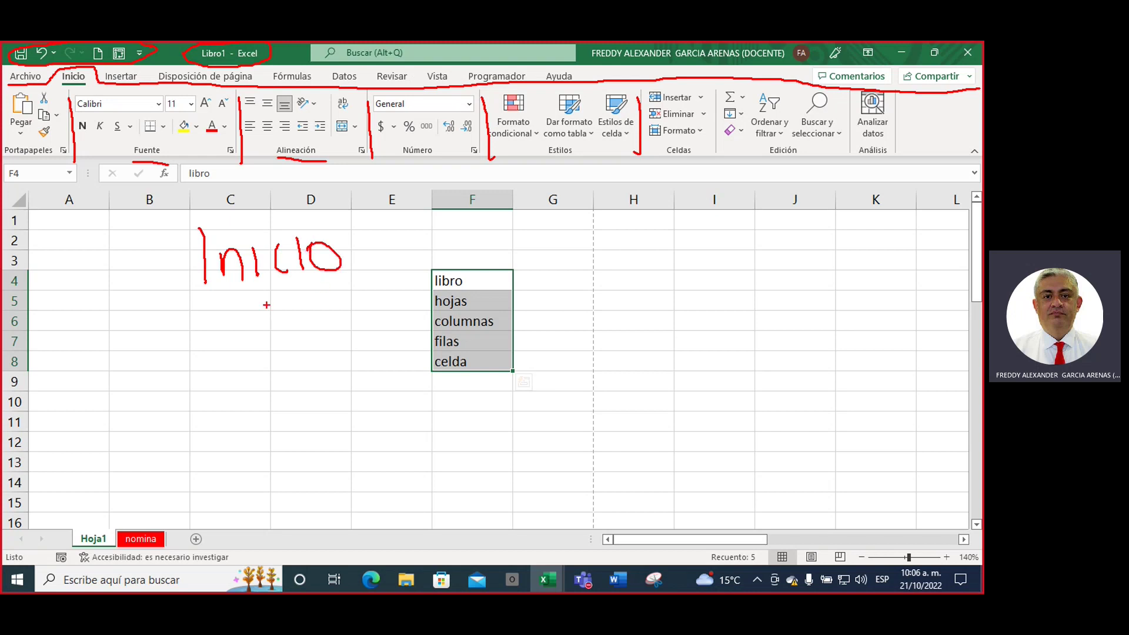
{"action": "mouse_move", "coordinate": [264, 293]}
{"action": "left_mouse_down"}
{"action": "mouse_move", "coordinate": [305, 375]}
{"action": "mouse_move", "coordinate": [299, 354]}
{"action": "mouse_move", "coordinate": [331, 322]}
{"action": "mouse_move", "coordinate": [353, 340]}
{"action": "mouse_move", "coordinate": [376, 300]}
{"action": "mouse_move", "coordinate": [392, 327]}
{"action": "left_mouse_up"}
{"action": "mouse_move", "coordinate": [134, 166]}
{"action": "left_mouse_down"}
{"action": "mouse_move", "coordinate": [179, 144]}
{"action": "mouse_move", "coordinate": [141, 175]}
{"action": "left_mouse_up"}
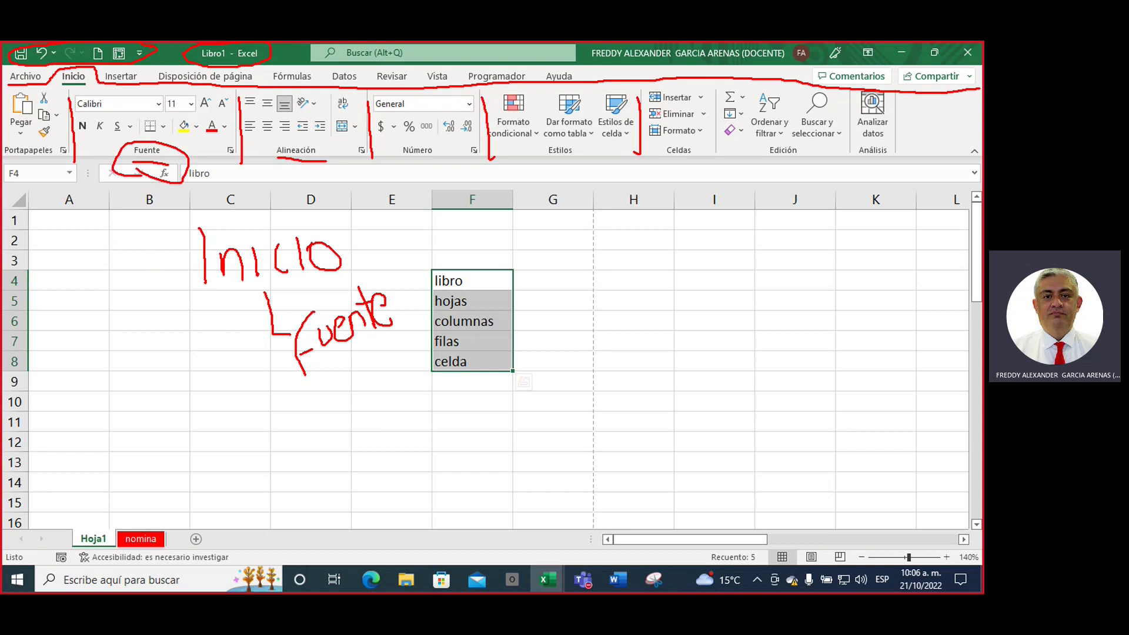
{"action": "mouse_move", "coordinate": [332, 365]}
{"action": "left_mouse_down"}
{"action": "mouse_move", "coordinate": [386, 399]}
{"action": "mouse_move", "coordinate": [420, 377]}
{"action": "mouse_move", "coordinate": [443, 381]}
{"action": "mouse_move", "coordinate": [465, 415]}
{"action": "left_mouse_up"}
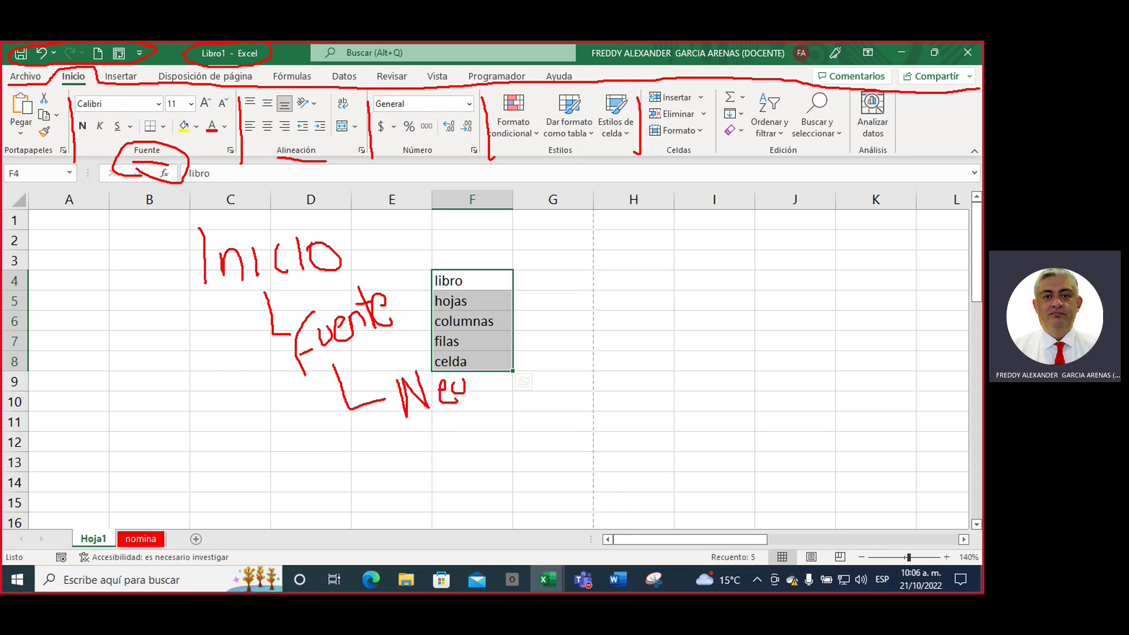
{"action": "mouse_move", "coordinate": [485, 374]}
{"action": "left_mouse_down"}
{"action": "mouse_move", "coordinate": [509, 380]}
{"action": "mouse_move", "coordinate": [508, 353]}
{"action": "mouse_move", "coordinate": [534, 383]}
{"action": "left_mouse_up"}
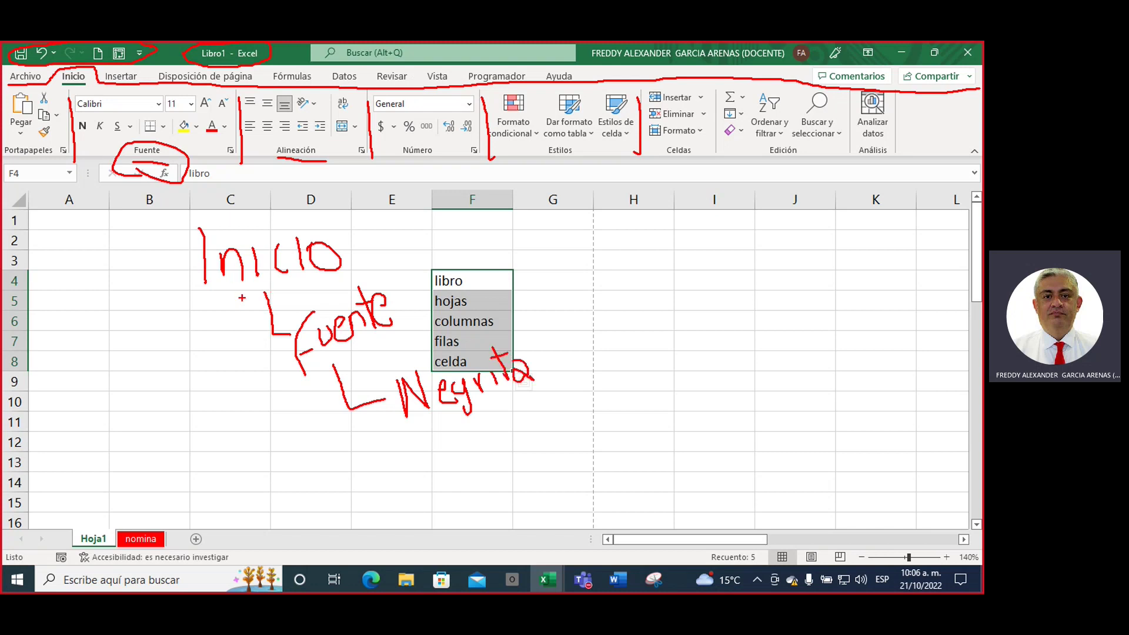
{"action": "mouse_move", "coordinate": [143, 297]}
{"action": "left_mouse_down"}
{"action": "mouse_move", "coordinate": [194, 279]}
{"action": "mouse_move", "coordinate": [169, 320]}
{"action": "left_mouse_up"}
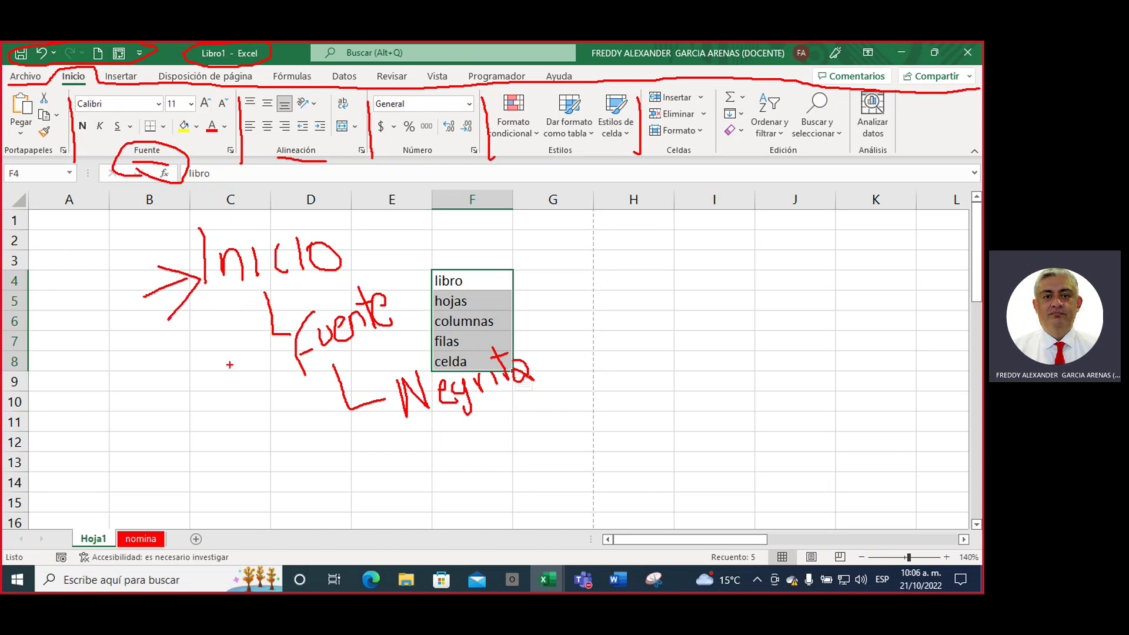
{"action": "mouse_move", "coordinate": [213, 387]}
{"action": "left_mouse_down"}
{"action": "mouse_move", "coordinate": [278, 361]}
{"action": "mouse_move", "coordinate": [268, 384]}
{"action": "left_mouse_up"}
Write 'Cinta de opciones' above the grid and circle the N bold button with an arrow.
{"action": "mouse_move", "coordinate": [446, 175]}
{"action": "left_mouse_down"}
{"action": "mouse_move", "coordinate": [449, 204]}
{"action": "mouse_move", "coordinate": [520, 193]}
{"action": "mouse_move", "coordinate": [527, 176]}
{"action": "mouse_move", "coordinate": [537, 191]}
{"action": "mouse_move", "coordinate": [564, 194]}
{"action": "left_mouse_up"}
{"action": "mouse_move", "coordinate": [573, 154]}
{"action": "left_mouse_down"}
{"action": "mouse_move", "coordinate": [579, 194]}
{"action": "mouse_move", "coordinate": [647, 171]}
{"action": "mouse_move", "coordinate": [654, 207]}
{"action": "left_mouse_up"}
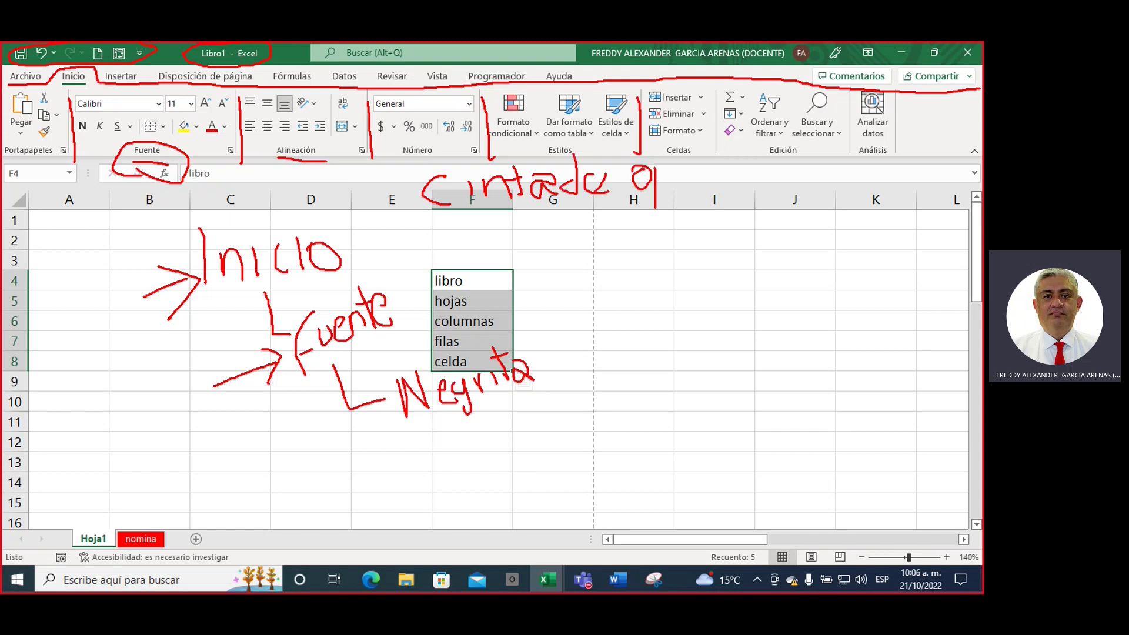
{"action": "mouse_move", "coordinate": [651, 167]}
{"action": "left_mouse_down"}
{"action": "mouse_move", "coordinate": [652, 181]}
{"action": "mouse_move", "coordinate": [682, 158]}
{"action": "mouse_move", "coordinate": [685, 177]}
{"action": "left_mouse_up"}
{"action": "mouse_move", "coordinate": [688, 164]}
{"action": "left_mouse_down"}
{"action": "mouse_move", "coordinate": [688, 177]}
{"action": "mouse_move", "coordinate": [708, 161]}
{"action": "mouse_move", "coordinate": [747, 176]}
{"action": "left_mouse_up"}
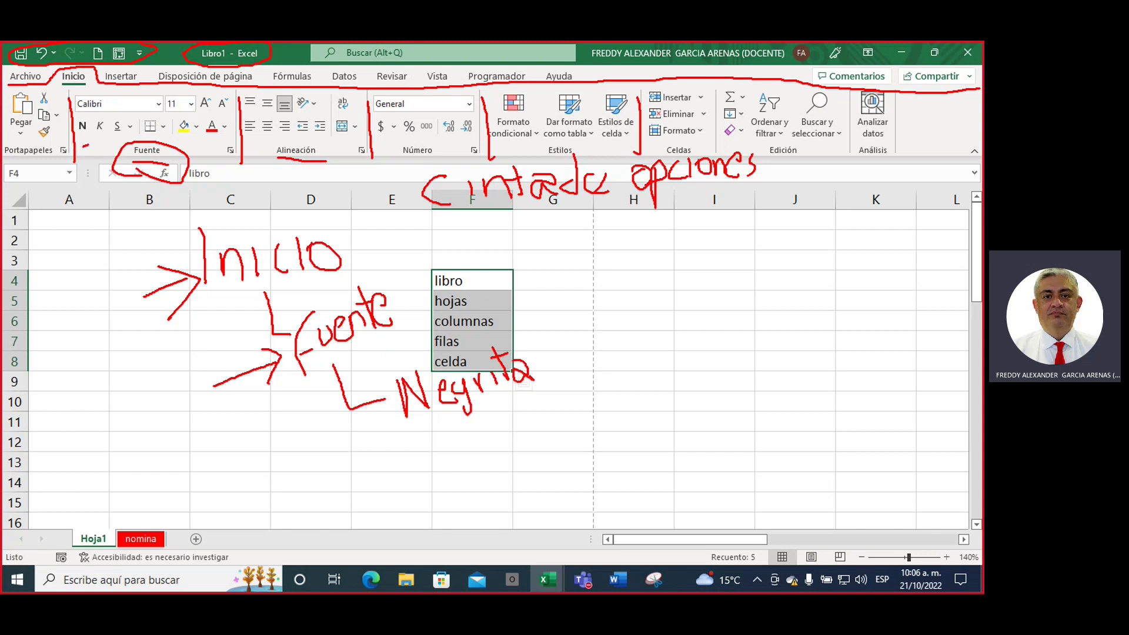
{"action": "mouse_move", "coordinate": [86, 146]}
{"action": "left_mouse_down"}
{"action": "mouse_move", "coordinate": [74, 130]}
{"action": "mouse_move", "coordinate": [89, 154]}
{"action": "mouse_move", "coordinate": [74, 253]}
{"action": "left_mouse_up"}
{"action": "mouse_move", "coordinate": [83, 203]}
{"action": "left_mouse_down"}
{"action": "mouse_move", "coordinate": [86, 160]}
{"action": "mouse_move", "coordinate": [96, 181]}
{"action": "left_mouse_up"}
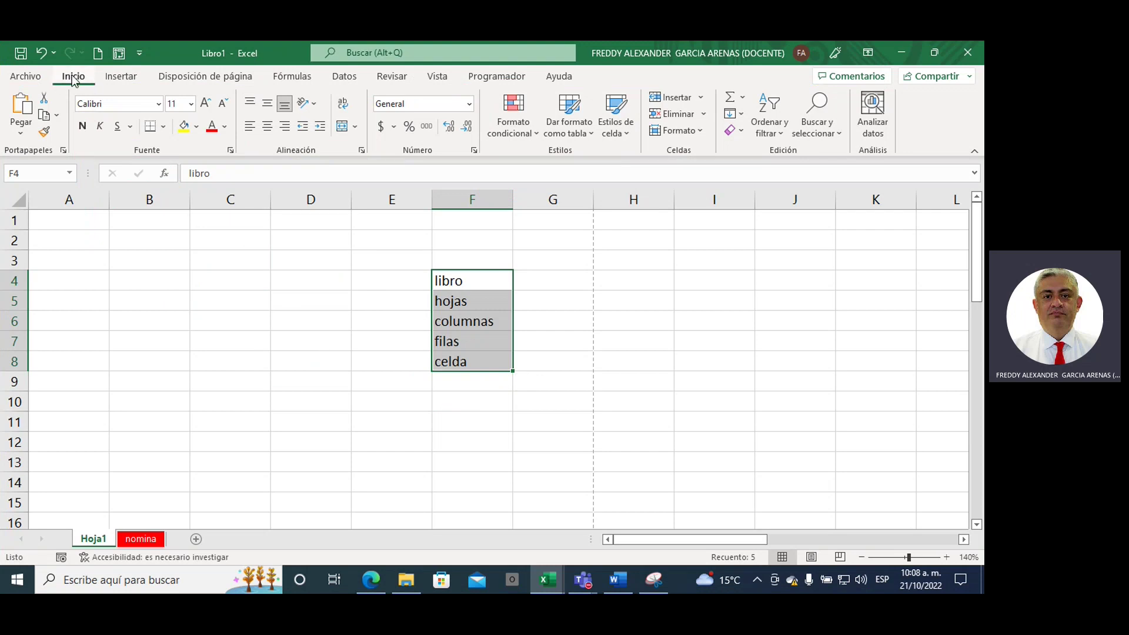
Glance at the Insertar tab, return to Inicio, and preview the cronograma, Taller Unidad 1 (5) and Libro1 workbooks.
{"action": "left_click", "coordinate": [127, 79]}
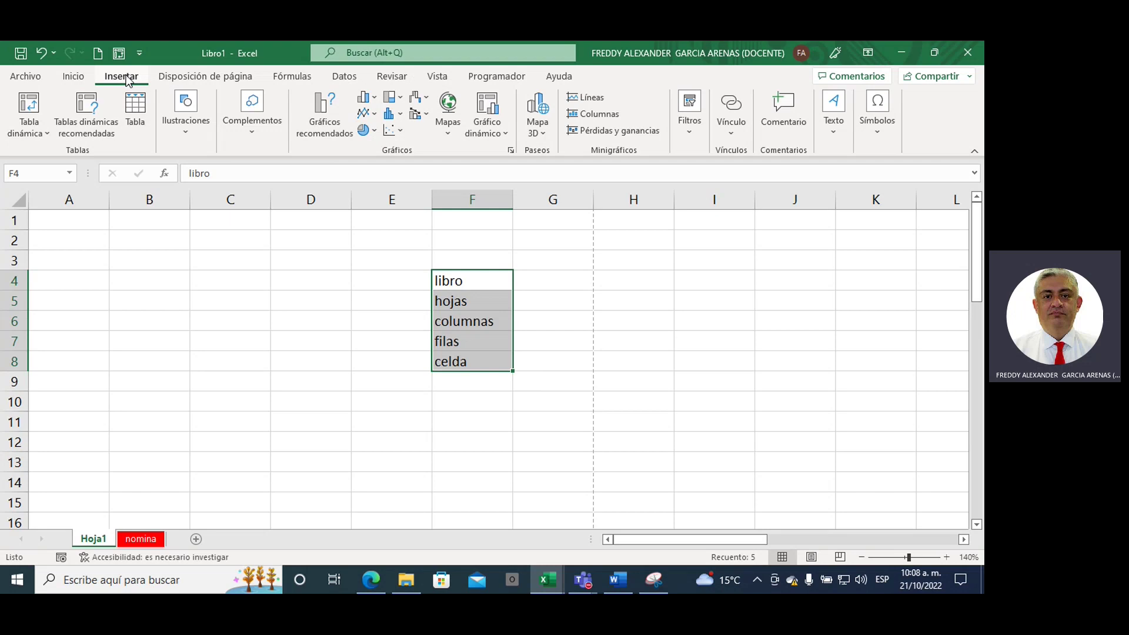
{"action": "left_click", "coordinate": [81, 82]}
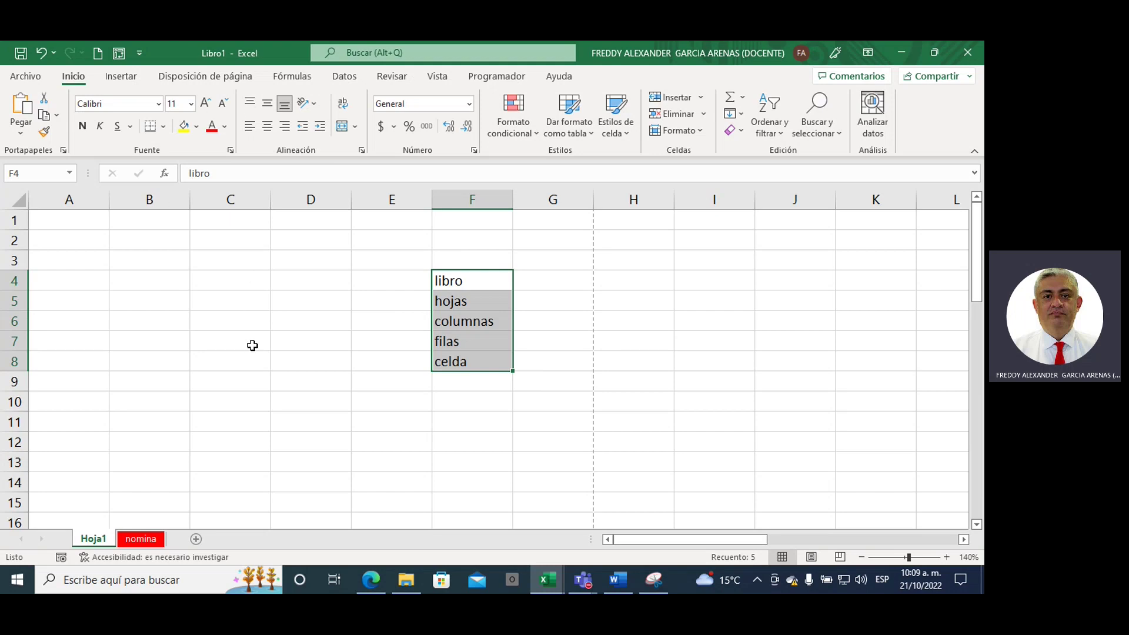
{"action": "left_click", "coordinate": [543, 582]}
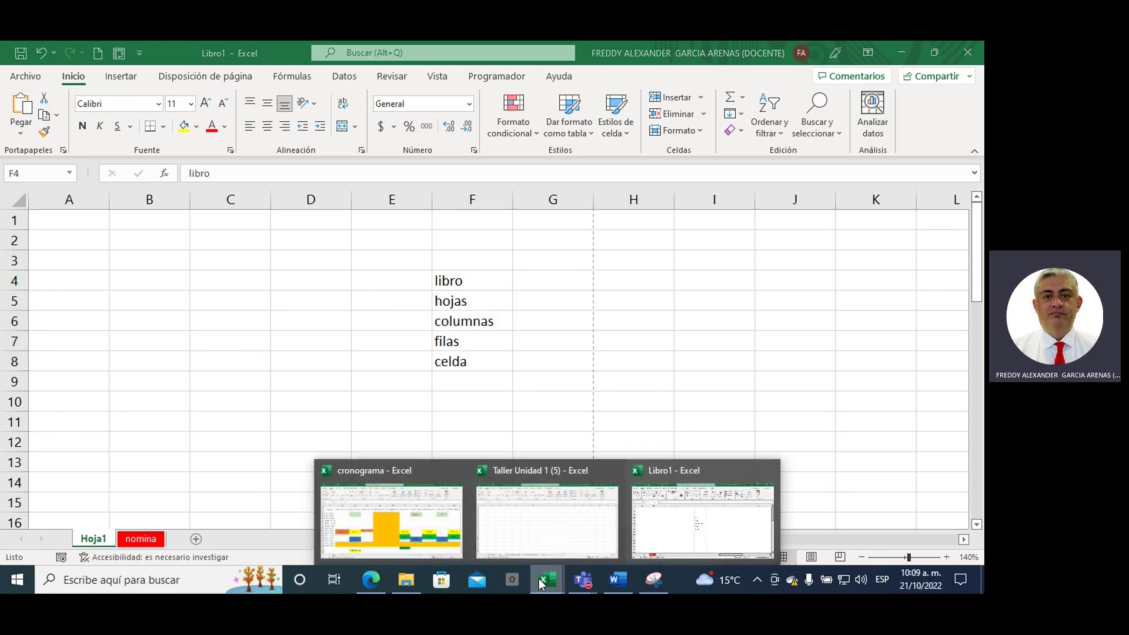
{"action": "mouse_move", "coordinate": [546, 520]}
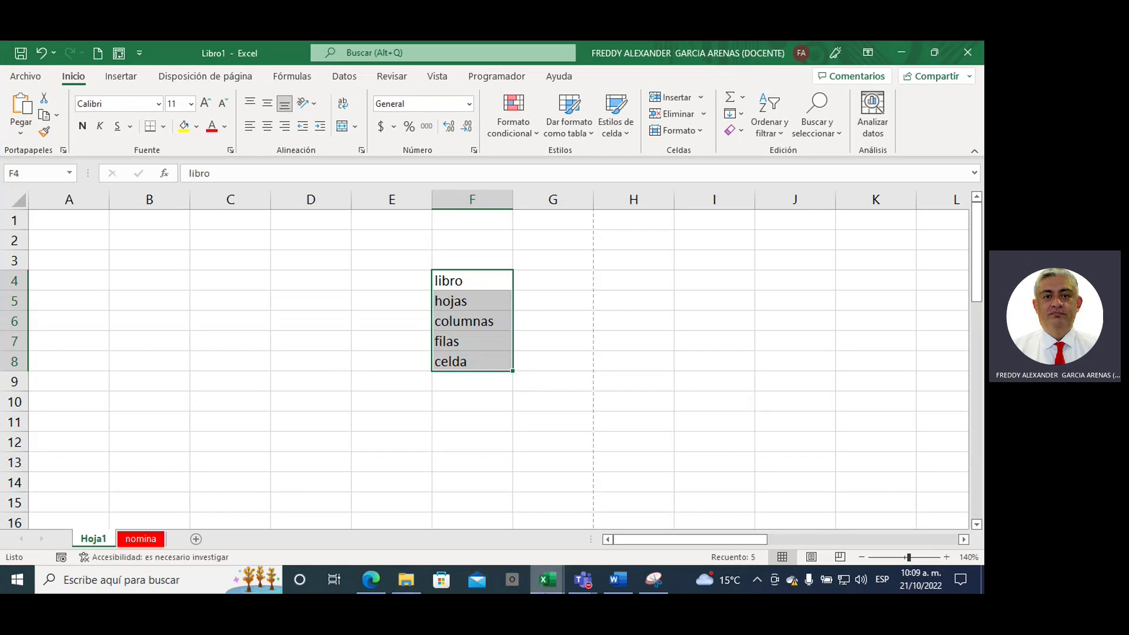
Bring the Taller Unidad 1 (5) workbook forward and show its Instrucciones sheet.
{"action": "left_click", "coordinate": [547, 581]}
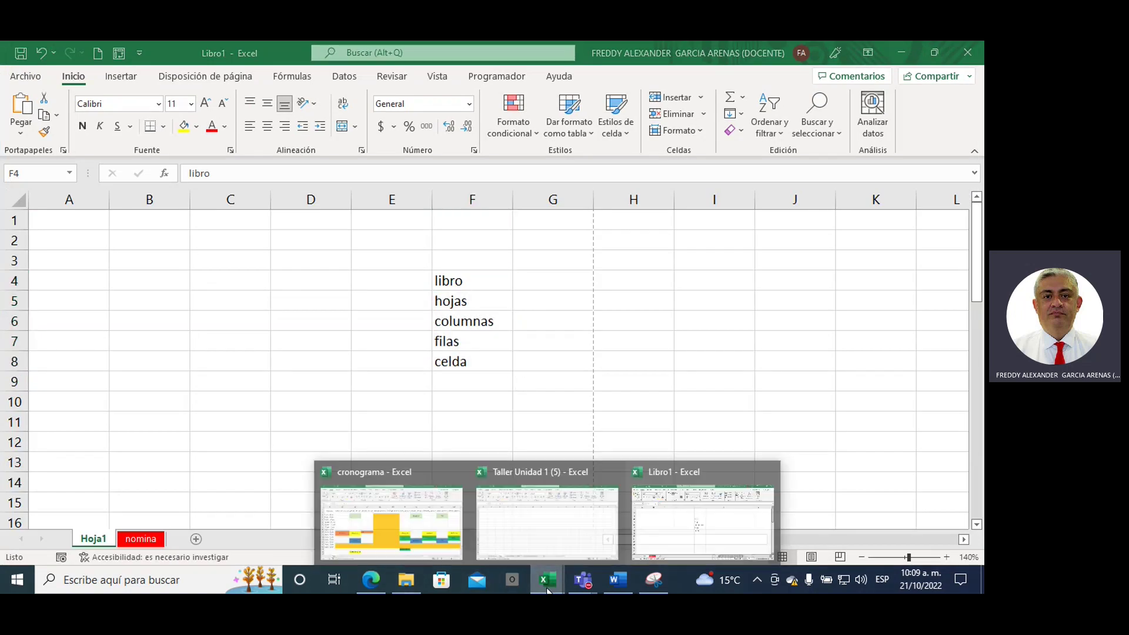
{"action": "left_click", "coordinate": [536, 529]}
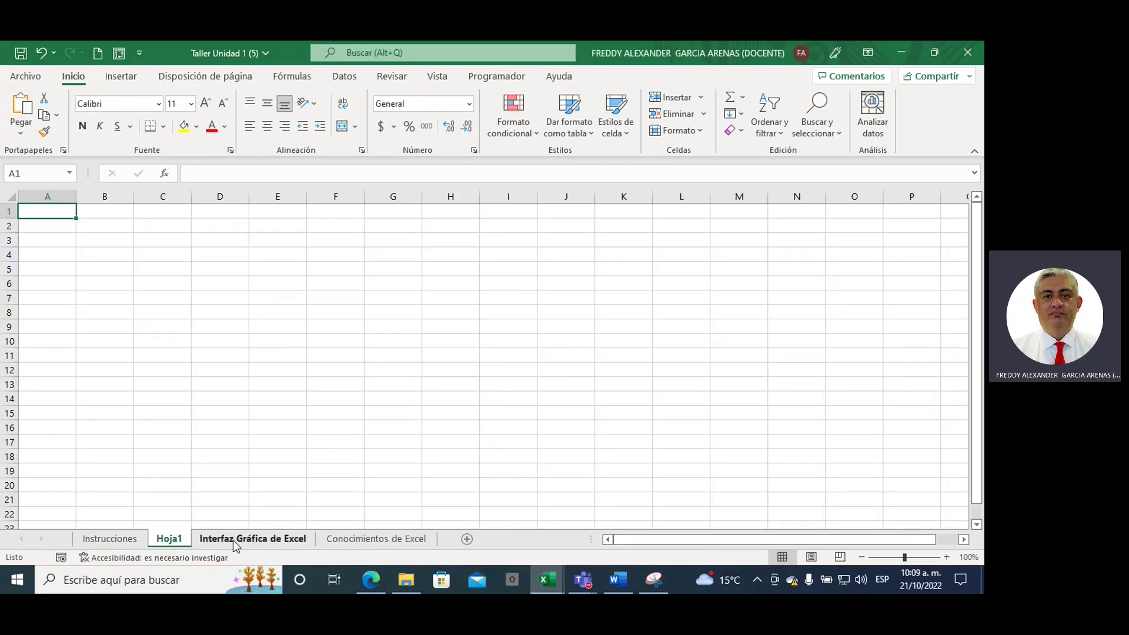
{"action": "left_click", "coordinate": [140, 539]}
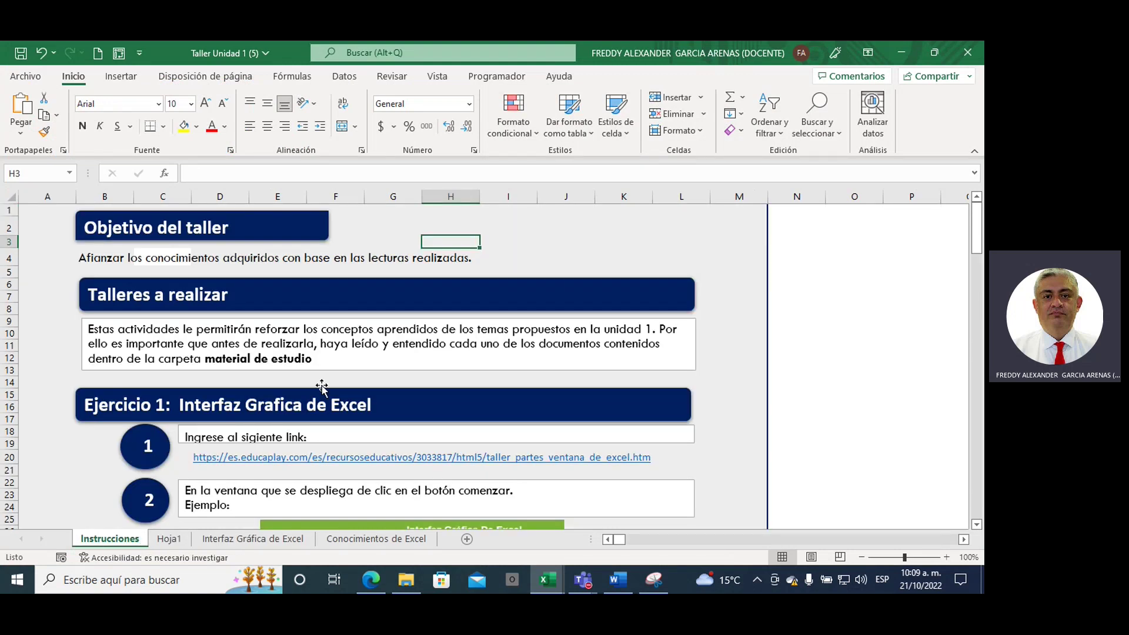
Follow the Ejercicio 1 educaplay link to the Interfaz Gráfica De Excel activity.
{"action": "scroll", "coordinate": [341, 390], "scroll_direction": "down", "scroll_amount": 1}
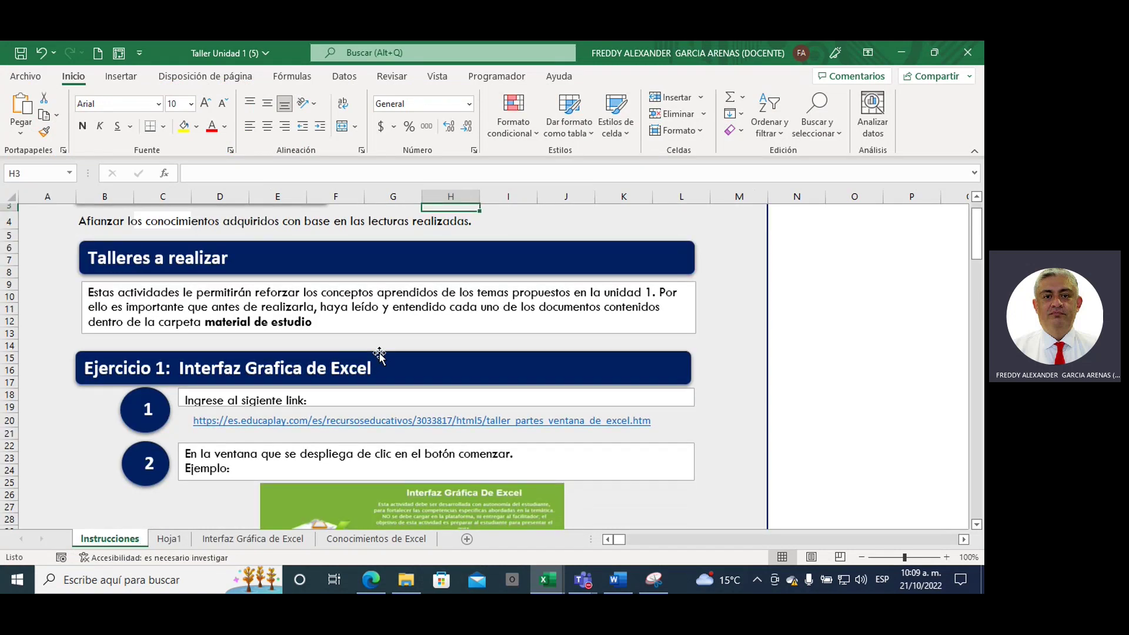
{"action": "scroll", "coordinate": [379, 355], "scroll_direction": "down", "scroll_amount": 1}
{"action": "scroll", "coordinate": [379, 355], "scroll_direction": "down", "scroll_amount": 1}
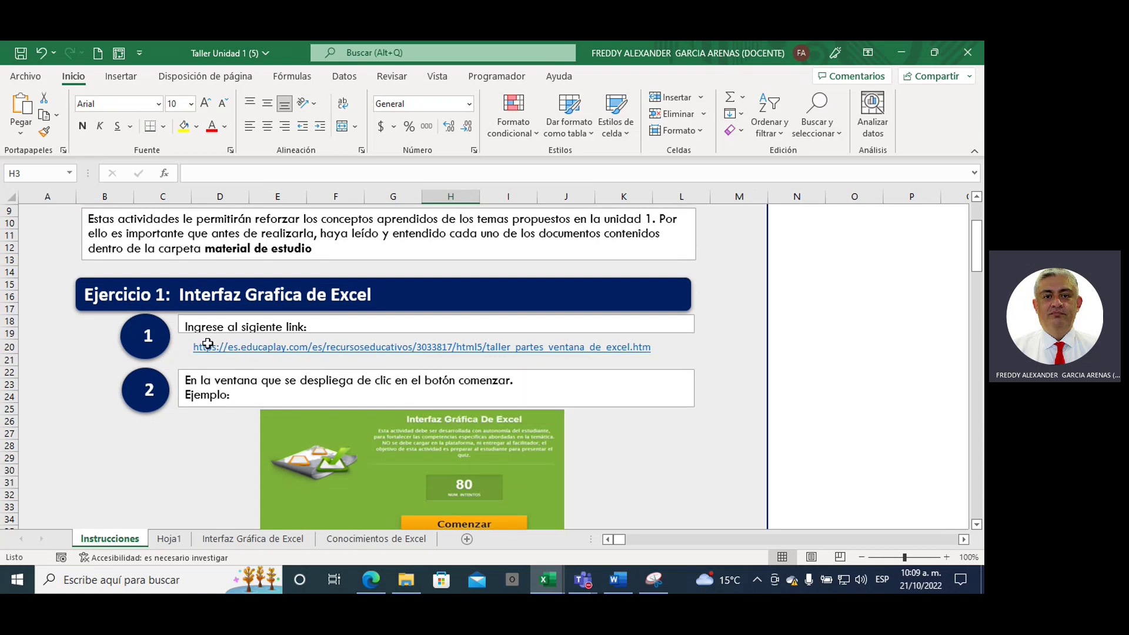
{"action": "left_click", "coordinate": [227, 348]}
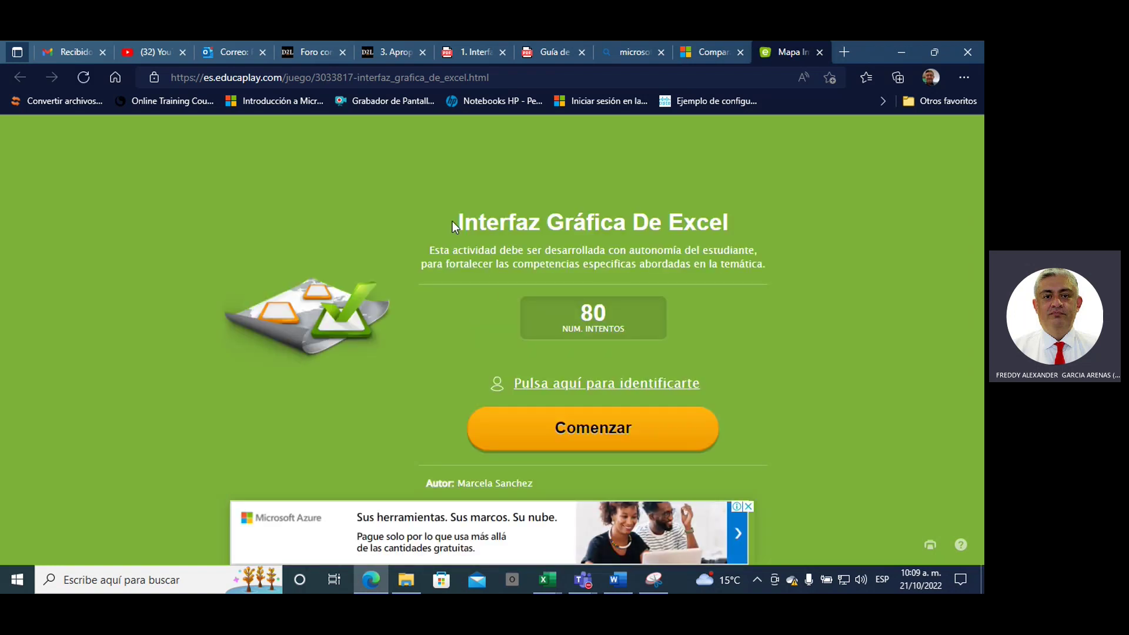
Highlight the Interfaz Gráfica De Excel title and start the activity with Comenzar.
{"action": "left_click_drag", "start_coordinate": [458, 222], "coordinate": [732, 227]}
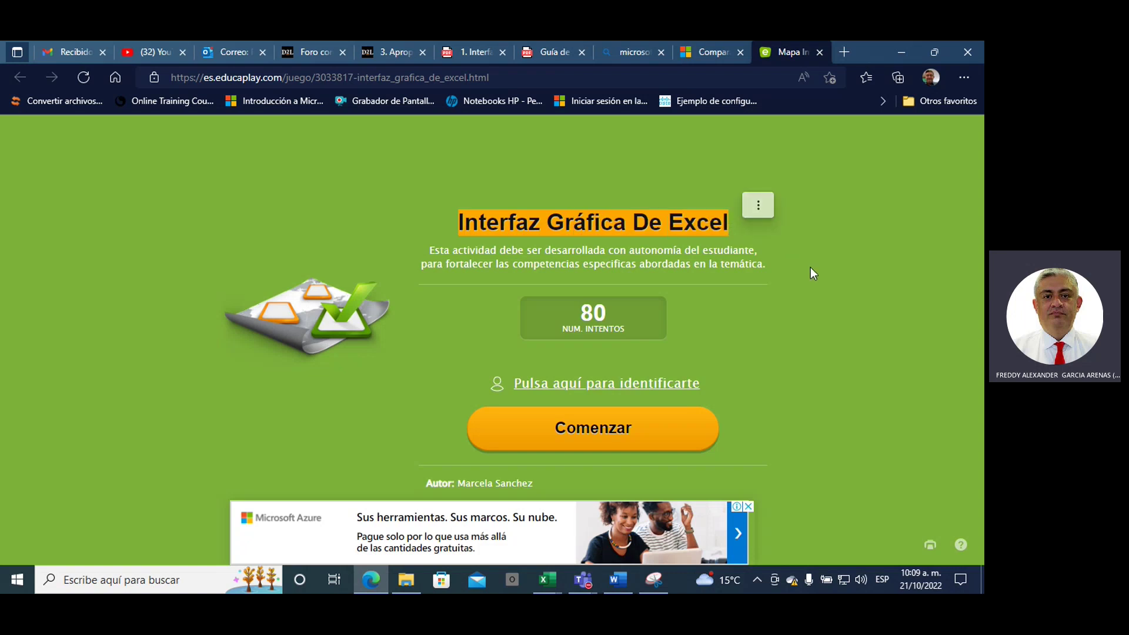
{"action": "left_click", "coordinate": [593, 427]}
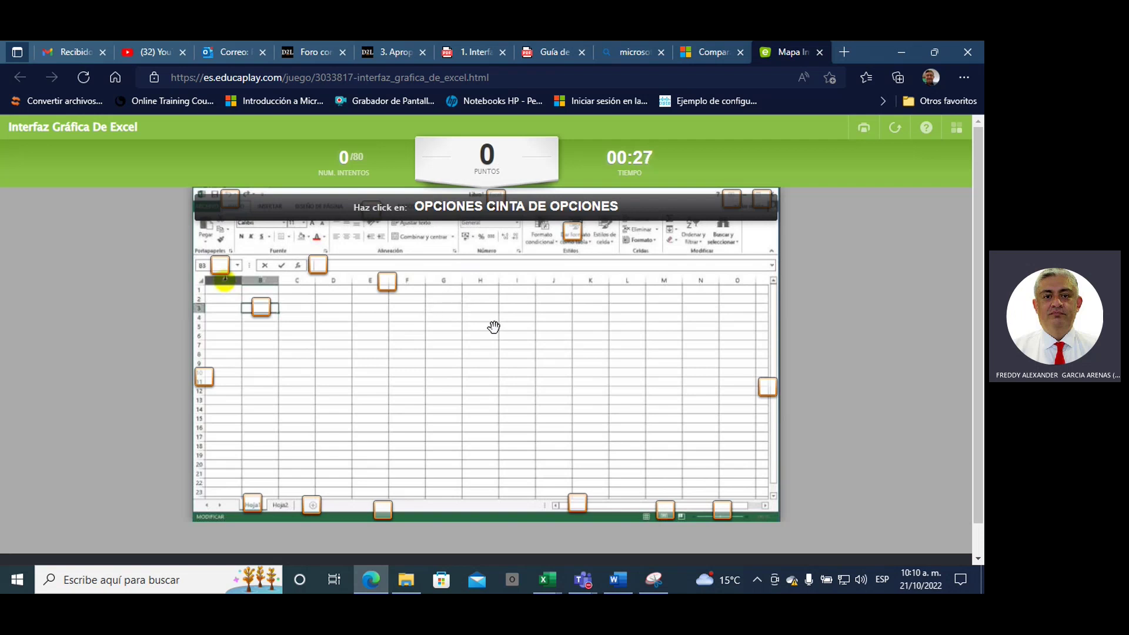
Locate Opciones cinta de opciones, Cuadro de nombres, and the vertical scrollbar after two misses.
{"action": "left_click", "coordinate": [387, 286]}
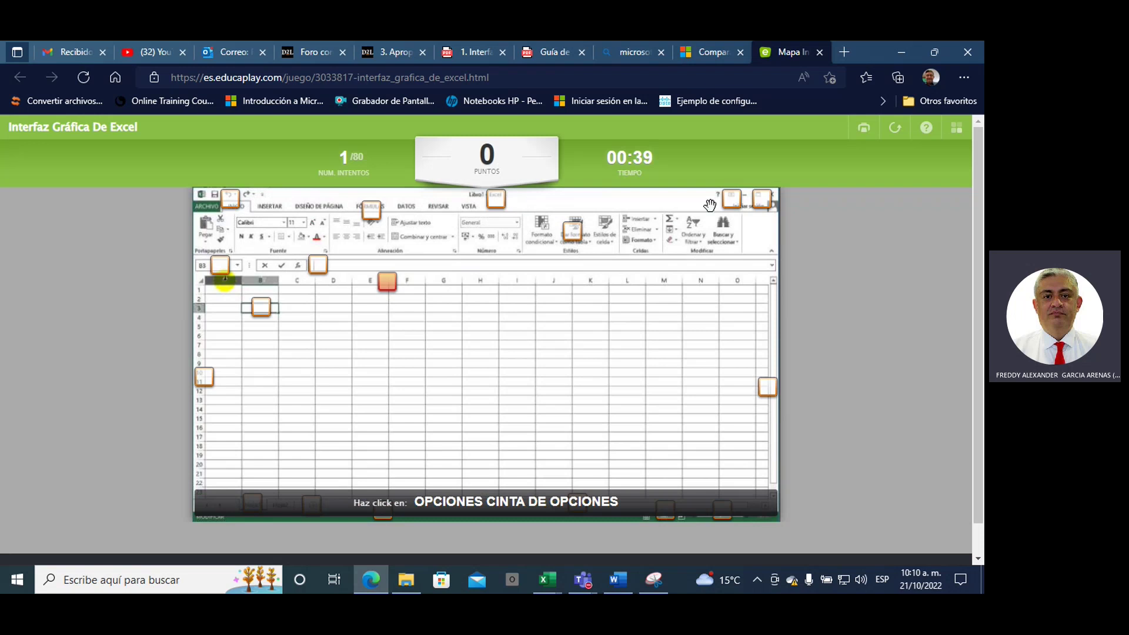
{"action": "left_click", "coordinate": [732, 203]}
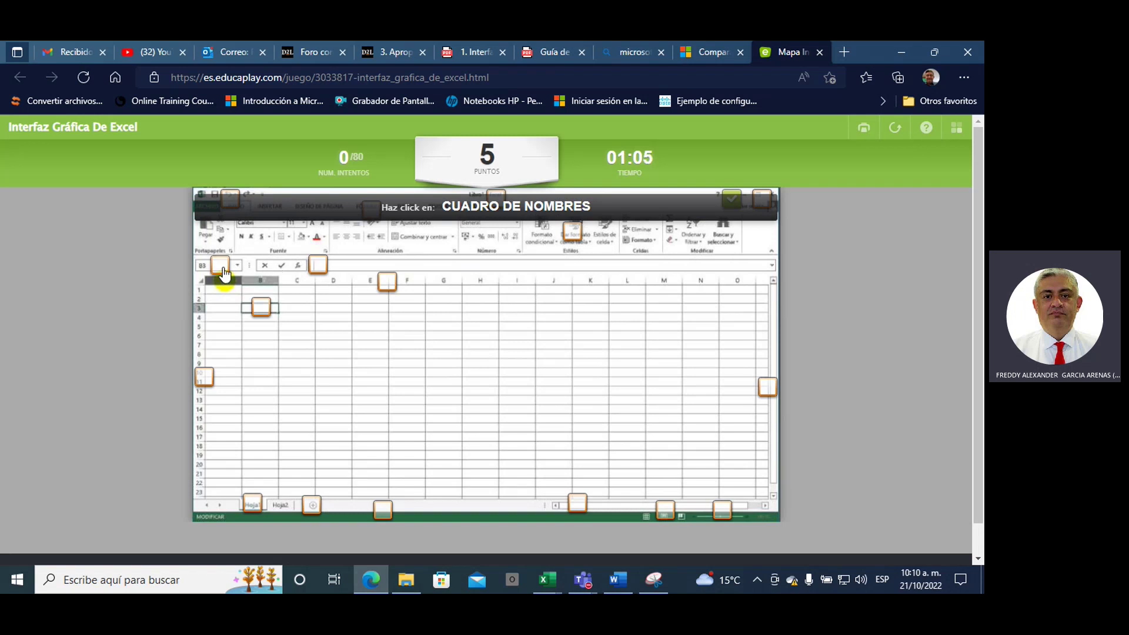
{"action": "left_click", "coordinate": [221, 271]}
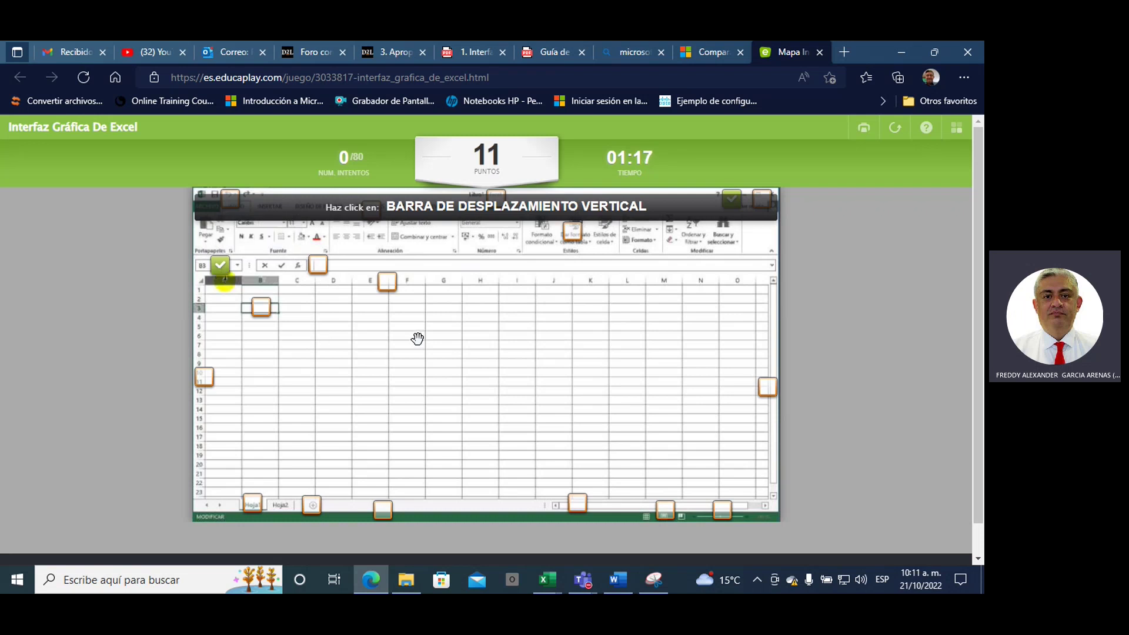
{"action": "left_click", "coordinate": [388, 287]}
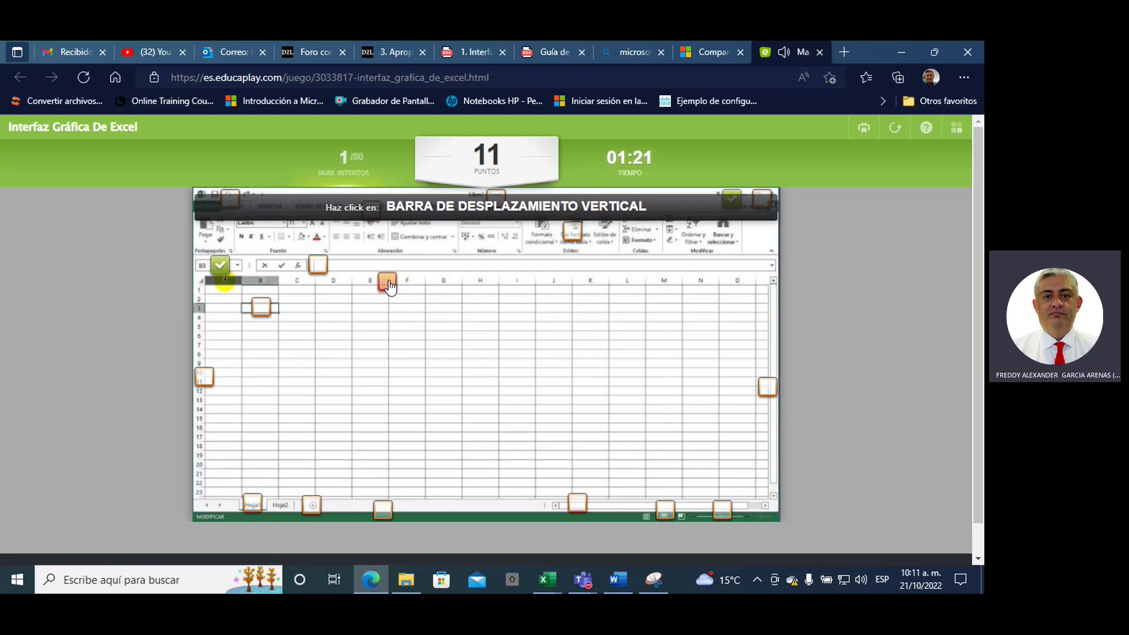
{"action": "left_click", "coordinate": [319, 269]}
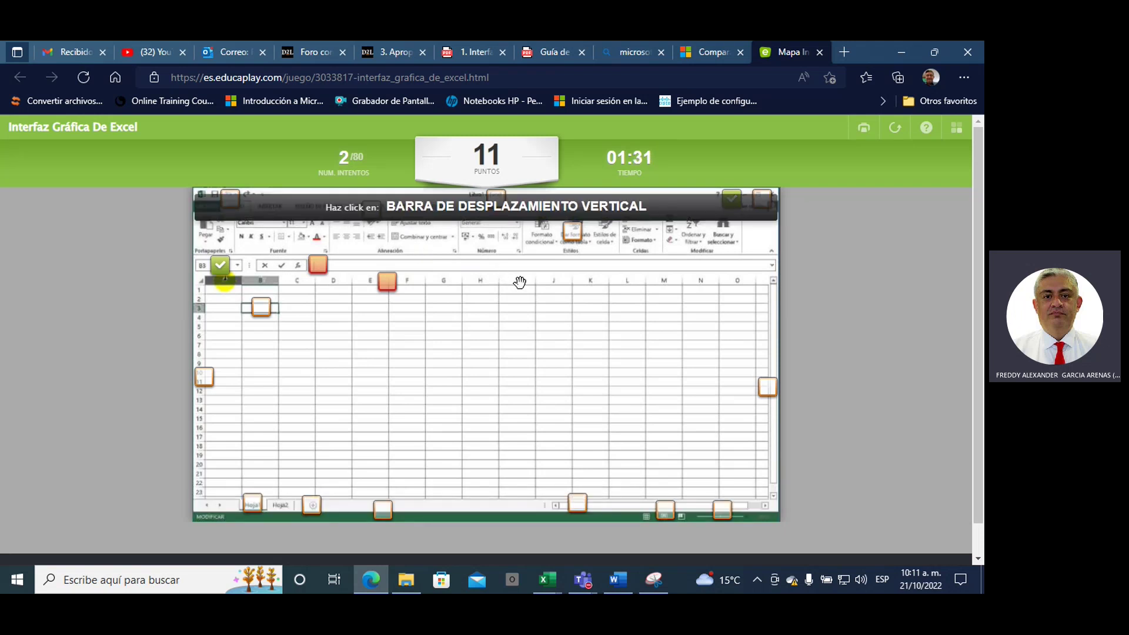
{"action": "left_click", "coordinate": [768, 390]}
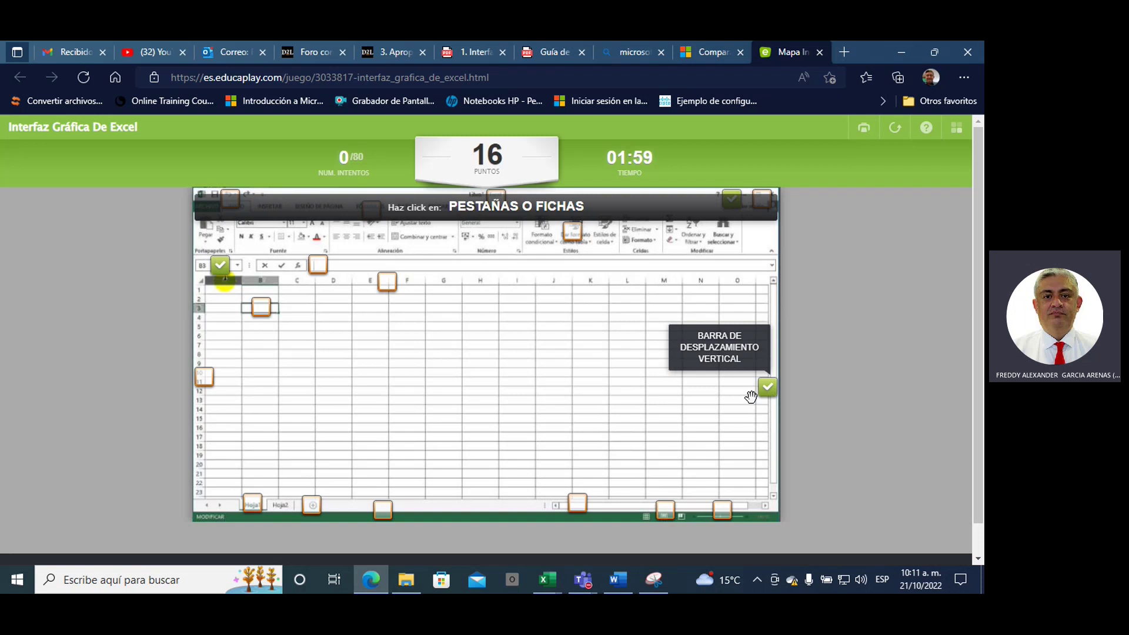
Return to Taller Unidad 1, scroll to Ejercicio 2, and open the D79 Conocimientos de Excel link.
{"action": "left_click", "coordinate": [545, 580]}
{"action": "left_click", "coordinate": [577, 520]}
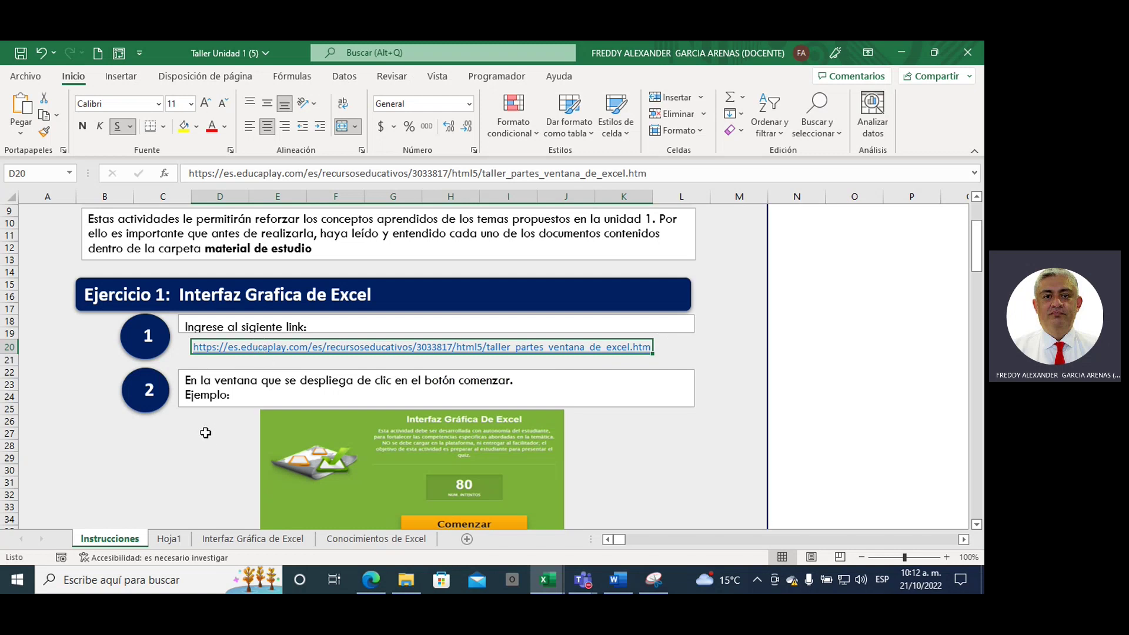
{"action": "scroll", "coordinate": [205, 433], "scroll_direction": "down", "scroll_amount": 3}
{"action": "scroll", "coordinate": [206, 432], "scroll_direction": "down", "scroll_amount": 4}
{"action": "scroll", "coordinate": [205, 432], "scroll_direction": "down", "scroll_amount": 4}
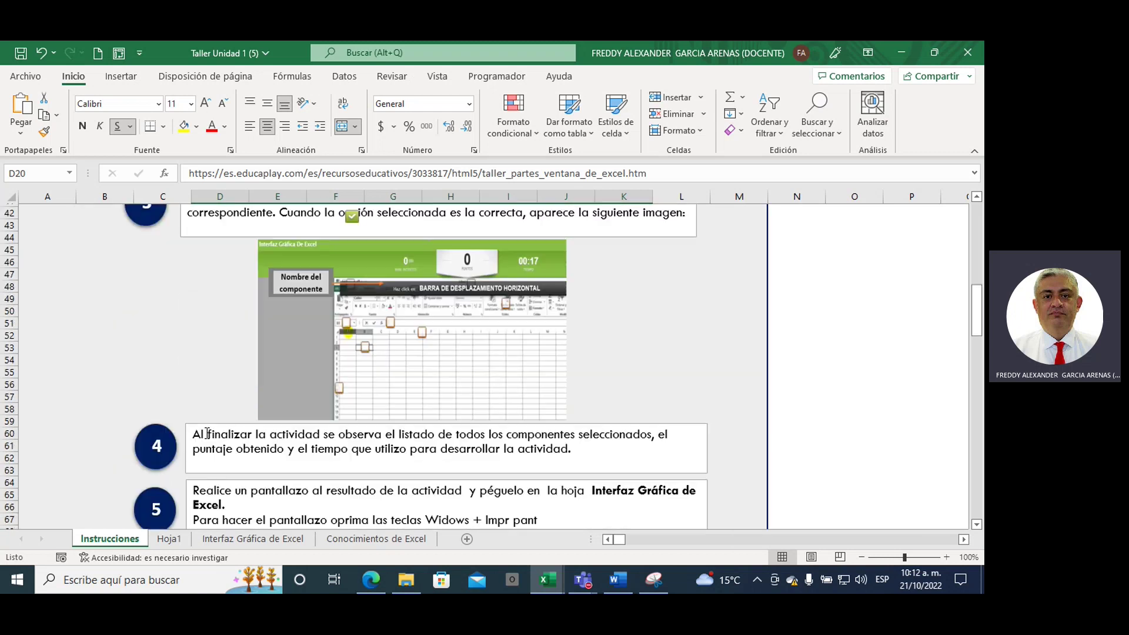
{"action": "scroll", "coordinate": [207, 433], "scroll_direction": "down", "scroll_amount": 1}
{"action": "scroll", "coordinate": [207, 433], "scroll_direction": "down", "scroll_amount": 3}
{"action": "scroll", "coordinate": [207, 433], "scroll_direction": "down", "scroll_amount": 2}
{"action": "scroll", "coordinate": [206, 436], "scroll_direction": "down", "scroll_amount": 1}
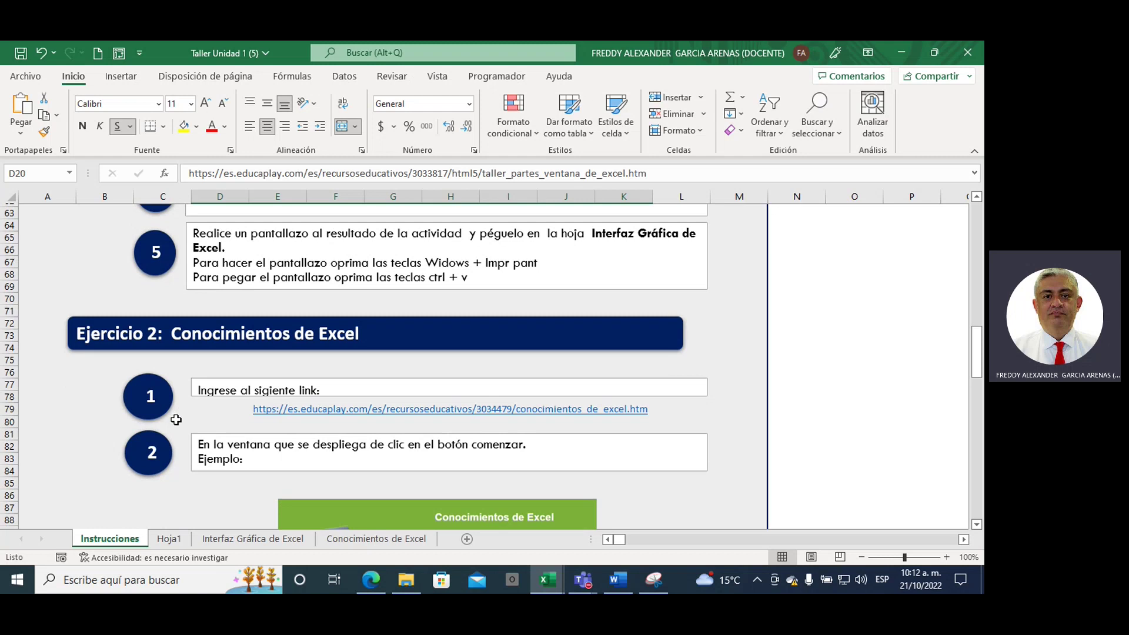
{"action": "scroll", "coordinate": [200, 419], "scroll_direction": "down", "scroll_amount": 1}
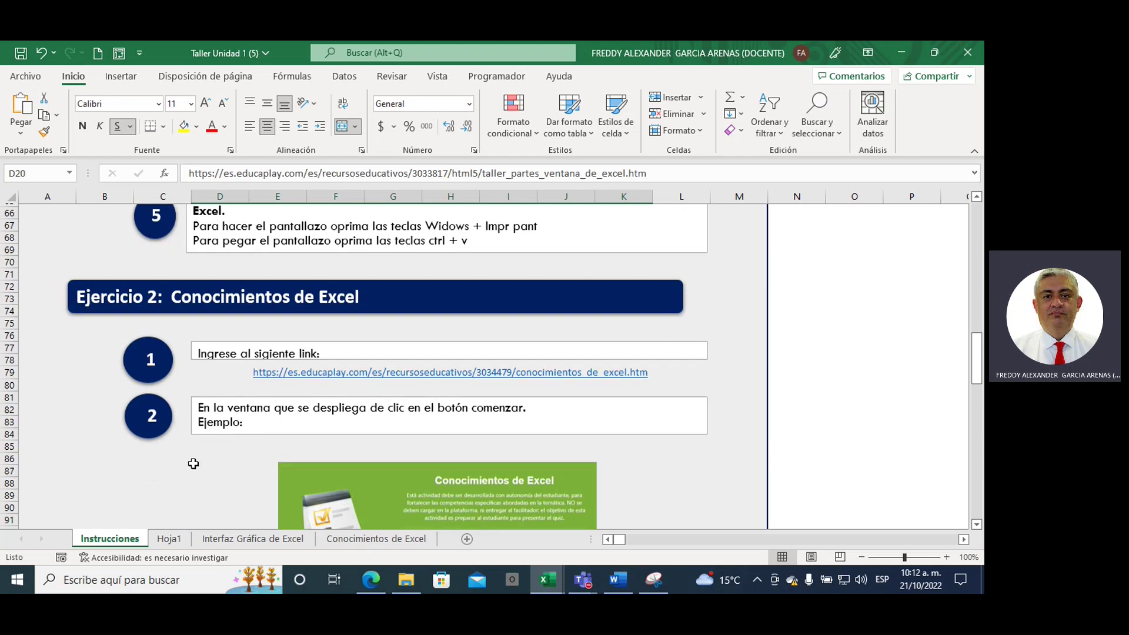
{"action": "left_click", "coordinate": [288, 372]}
{"action": "left_click", "coordinate": [288, 372]}
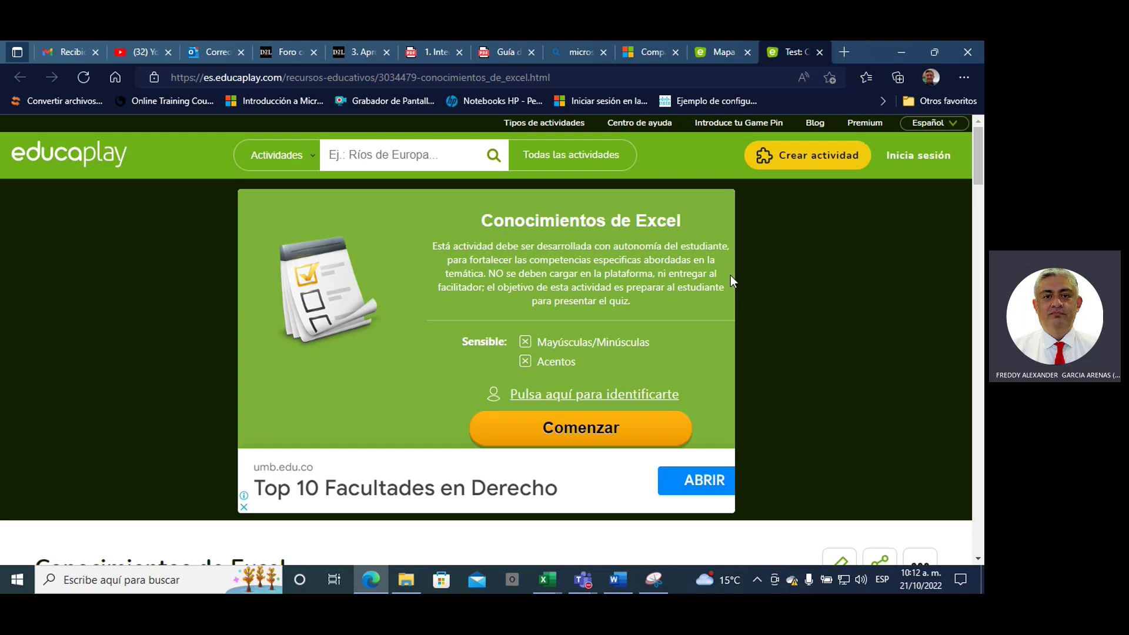
Start the Conocimientos de Excel quiz to reach question 1 of 21.
{"action": "left_click", "coordinate": [582, 432]}
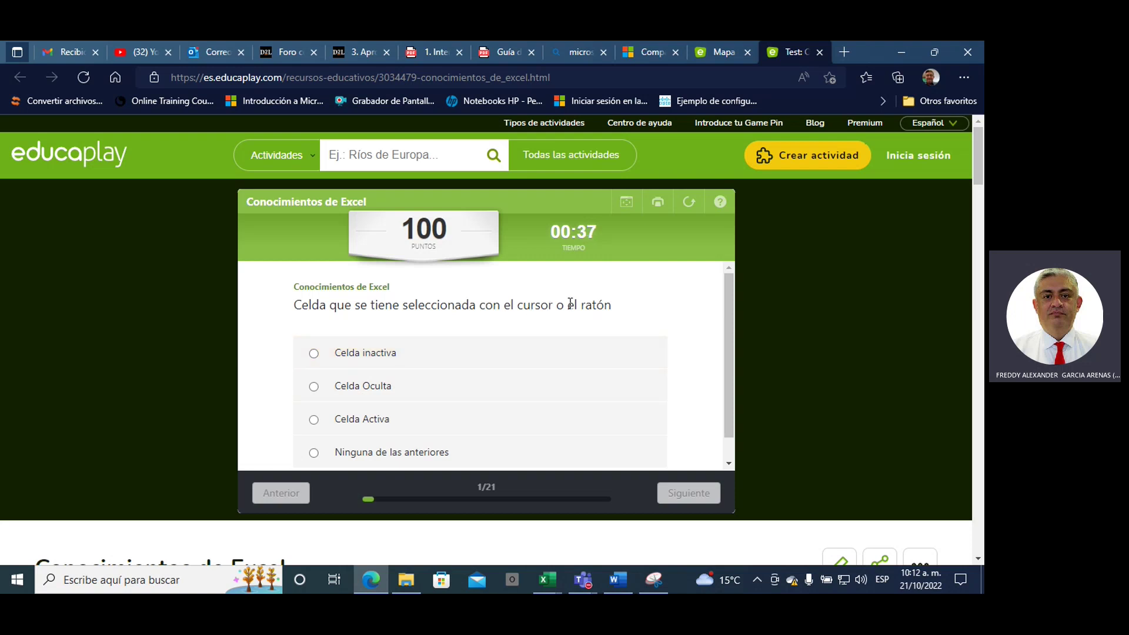
Answer question 1 with Celda Activa, advance to question 2, and highlight its text.
{"action": "left_click", "coordinate": [316, 419]}
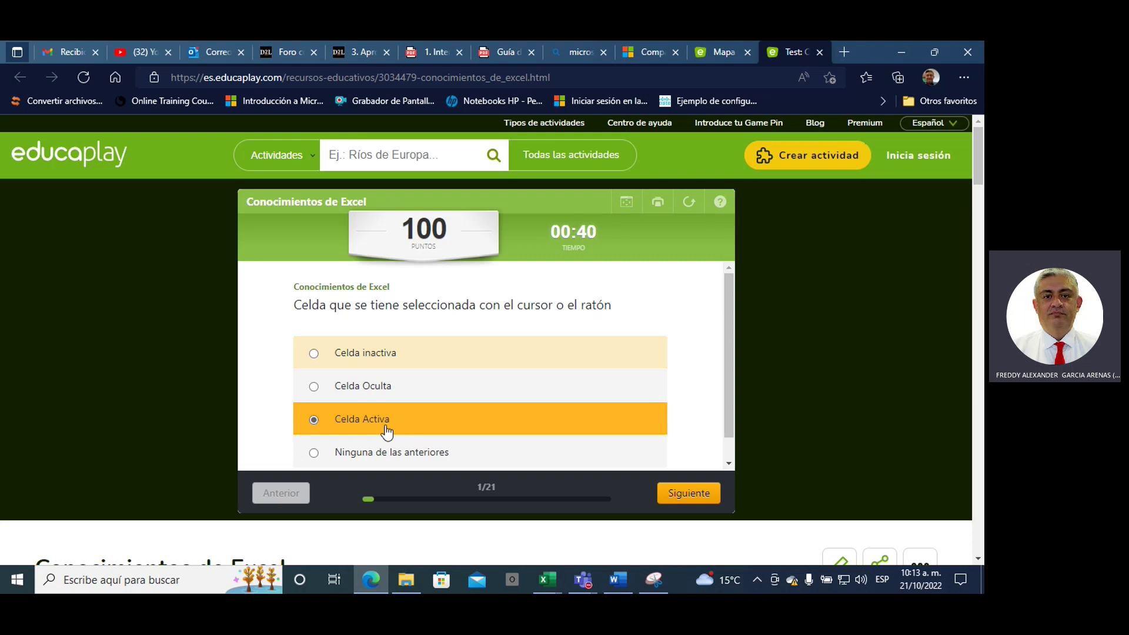
{"action": "left_click", "coordinate": [688, 497]}
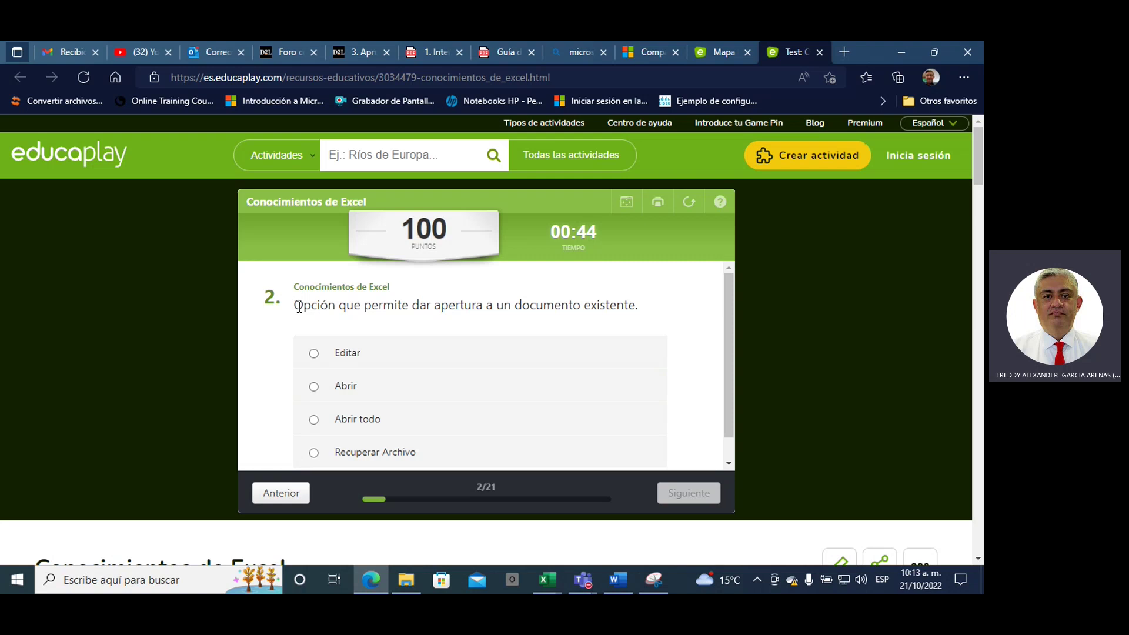
{"action": "left_click_drag", "start_coordinate": [302, 304], "coordinate": [675, 329]}
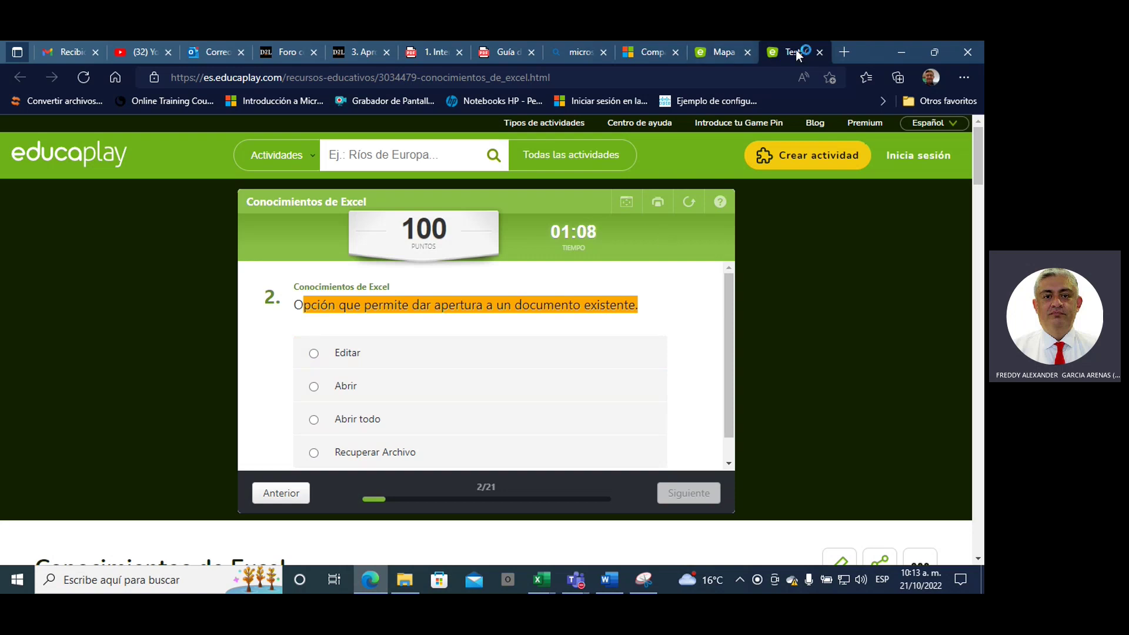
{"action": "mouse_move", "coordinate": [540, 580]}
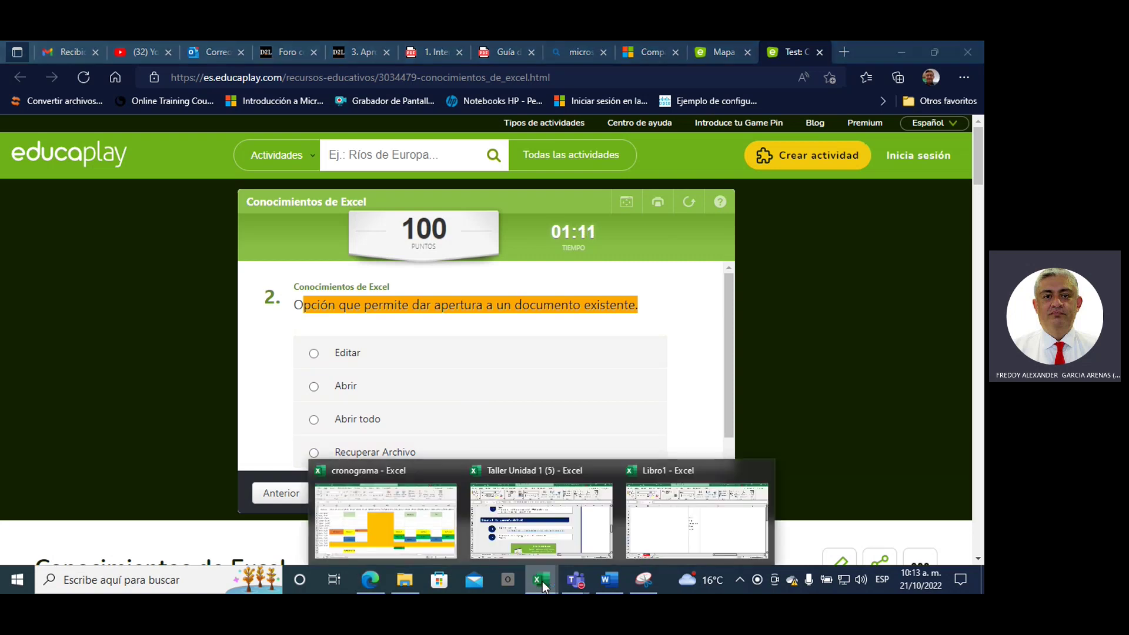
{"action": "left_click", "coordinate": [514, 541]}
{"action": "scroll", "coordinate": [431, 382], "scroll_direction": "down", "scroll_amount": 4}
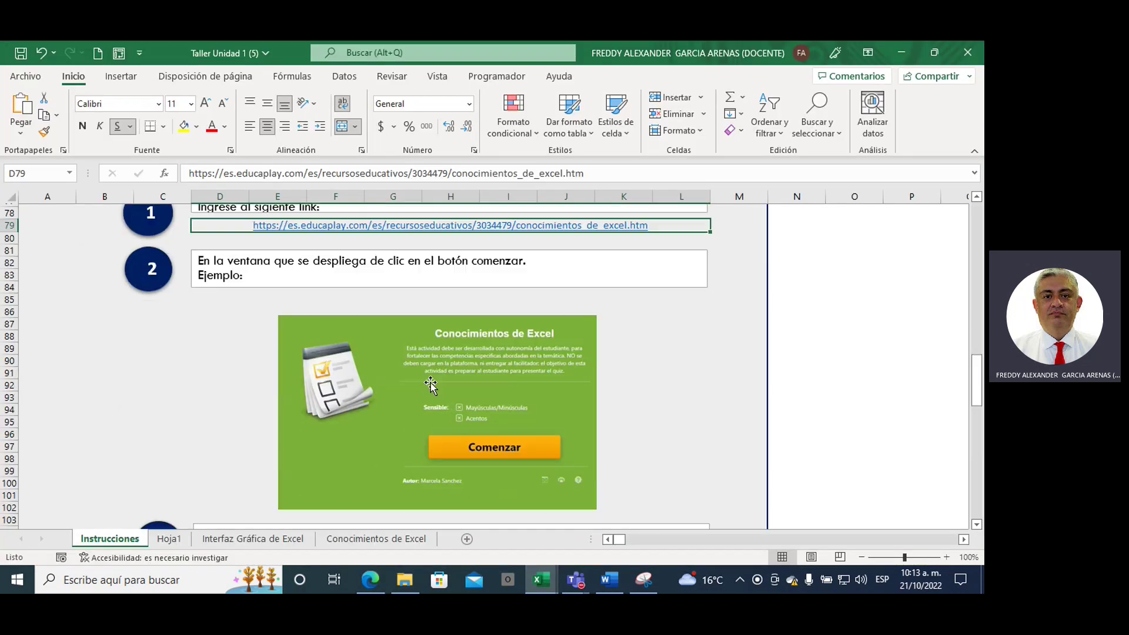
{"action": "scroll", "coordinate": [431, 382], "scroll_direction": "down", "scroll_amount": 1}
{"action": "scroll", "coordinate": [430, 382], "scroll_direction": "down", "scroll_amount": 4}
{"action": "scroll", "coordinate": [431, 383], "scroll_direction": "down", "scroll_amount": 2}
{"action": "scroll", "coordinate": [430, 385], "scroll_direction": "down", "scroll_amount": 3}
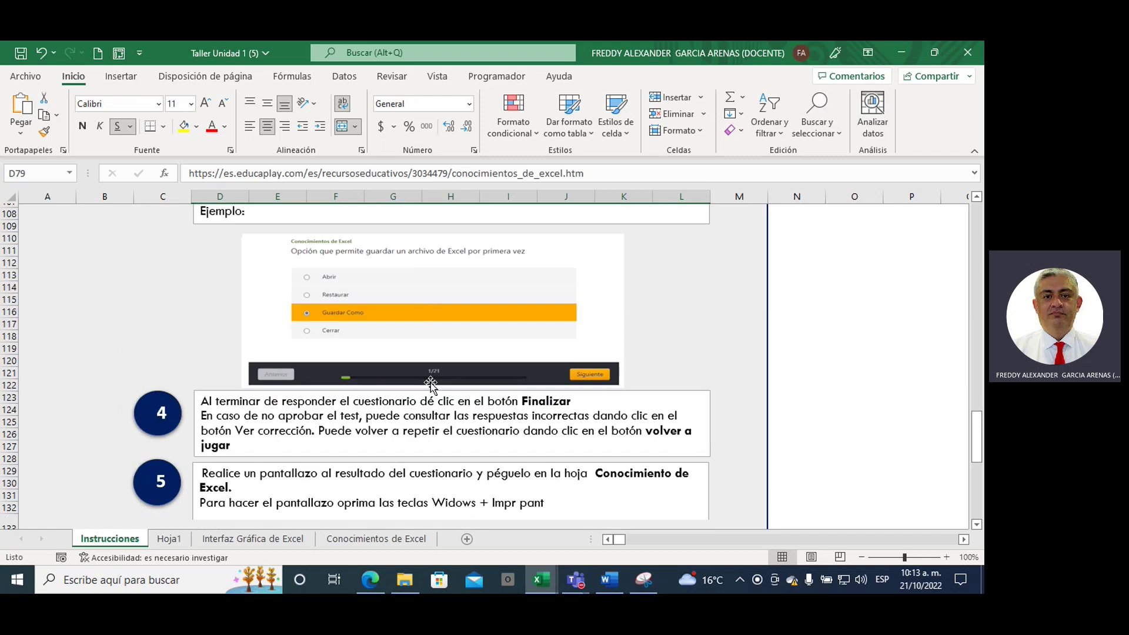
{"action": "scroll", "coordinate": [432, 383], "scroll_direction": "down", "scroll_amount": 4}
{"action": "scroll", "coordinate": [431, 383], "scroll_direction": "down", "scroll_amount": 1}
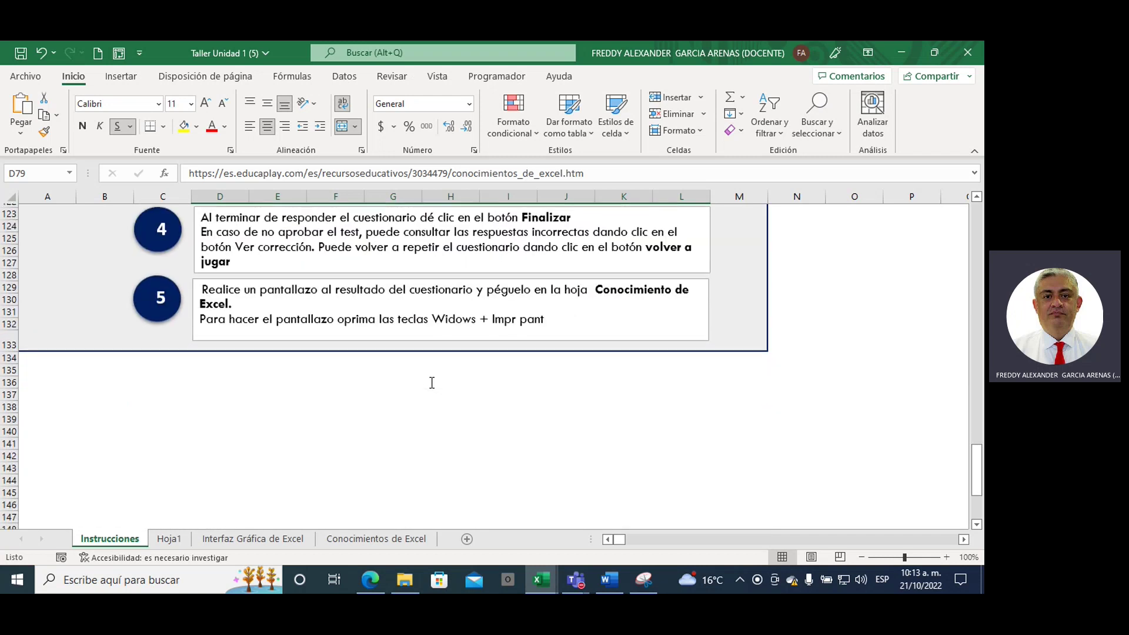
{"action": "scroll", "coordinate": [431, 384], "scroll_direction": "up", "scroll_amount": 3}
{"action": "scroll", "coordinate": [430, 384], "scroll_direction": "up", "scroll_amount": 5}
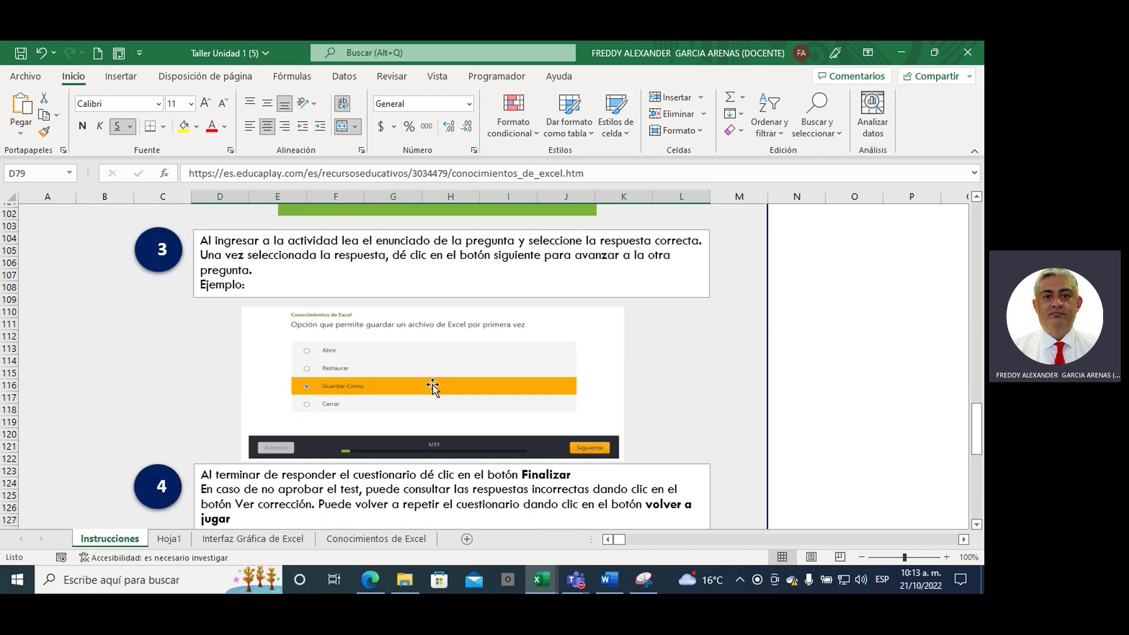
{"action": "scroll", "coordinate": [431, 384], "scroll_direction": "up", "scroll_amount": 5}
{"action": "scroll", "coordinate": [431, 384], "scroll_direction": "up", "scroll_amount": 1}
{"action": "scroll", "coordinate": [431, 383], "scroll_direction": "up", "scroll_amount": 2}
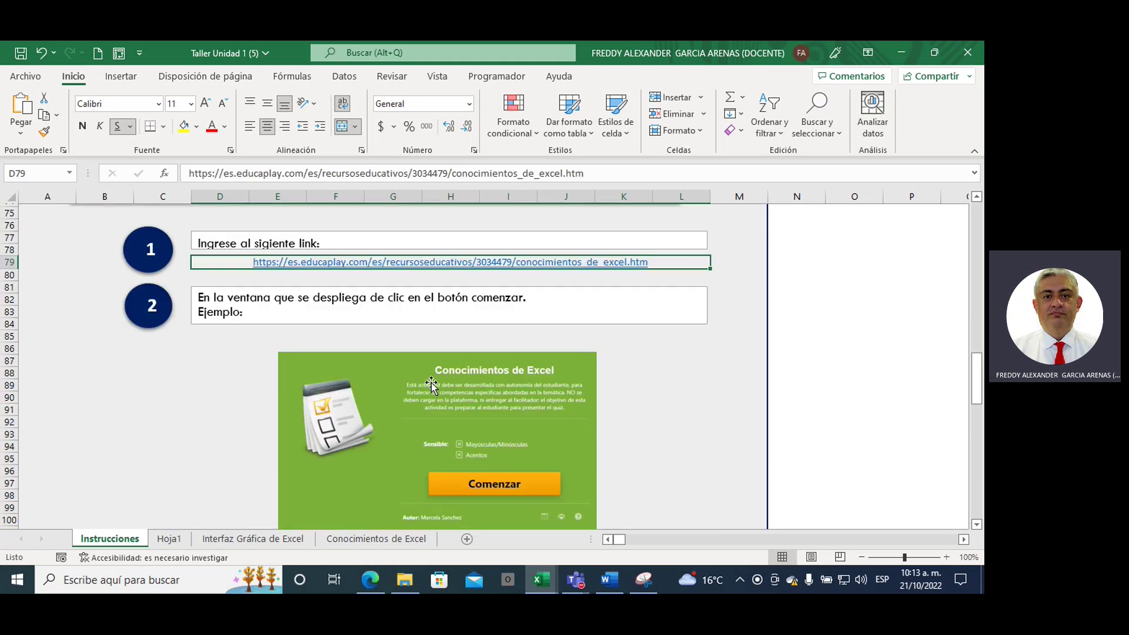
{"action": "scroll", "coordinate": [435, 384], "scroll_direction": "up", "scroll_amount": 4}
{"action": "scroll", "coordinate": [438, 385], "scroll_direction": "up", "scroll_amount": 1}
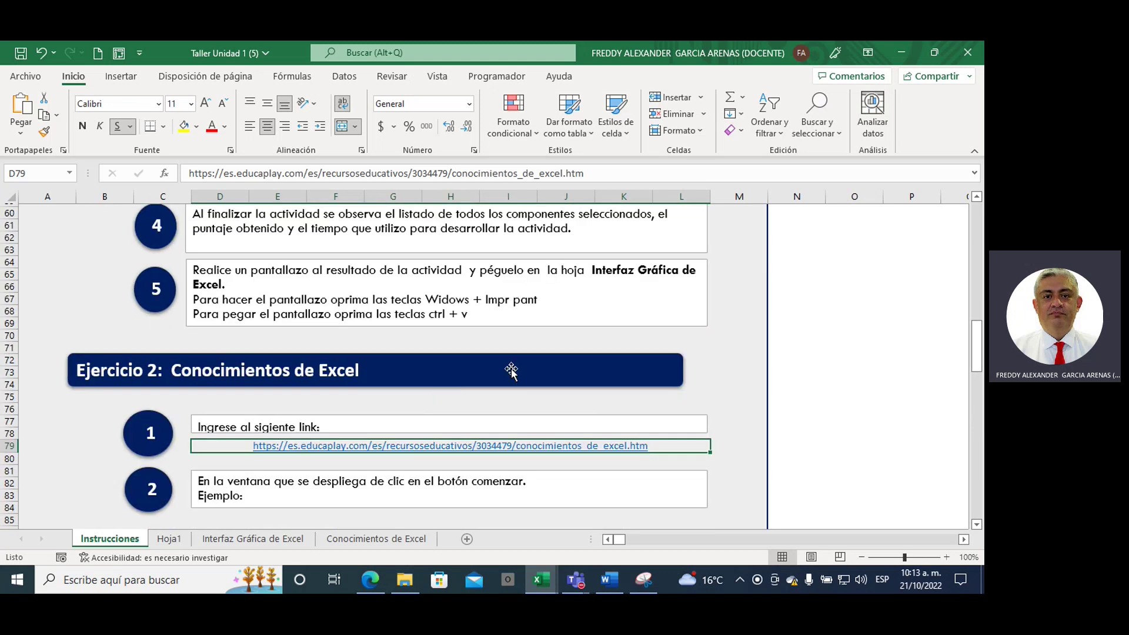
{"action": "scroll", "coordinate": [533, 379], "scroll_direction": "up", "scroll_amount": 4}
{"action": "scroll", "coordinate": [533, 379], "scroll_direction": "up", "scroll_amount": 3}
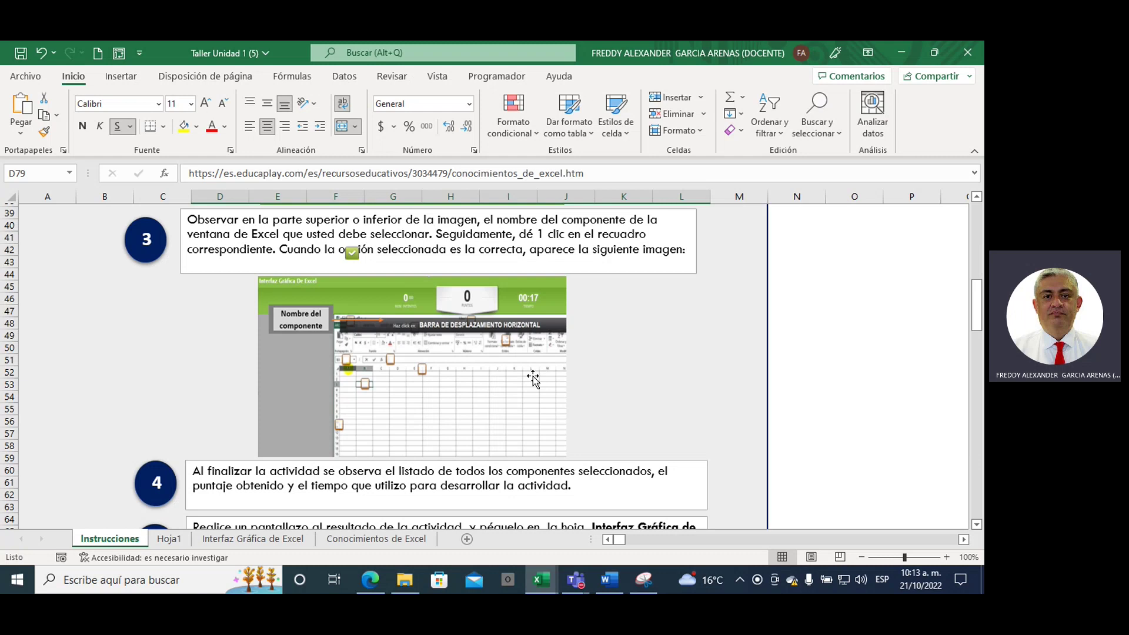
Return to the Brightspace course in Edge and open the 2. Fundamentación lesson.
{"action": "left_click", "coordinate": [903, 54]}
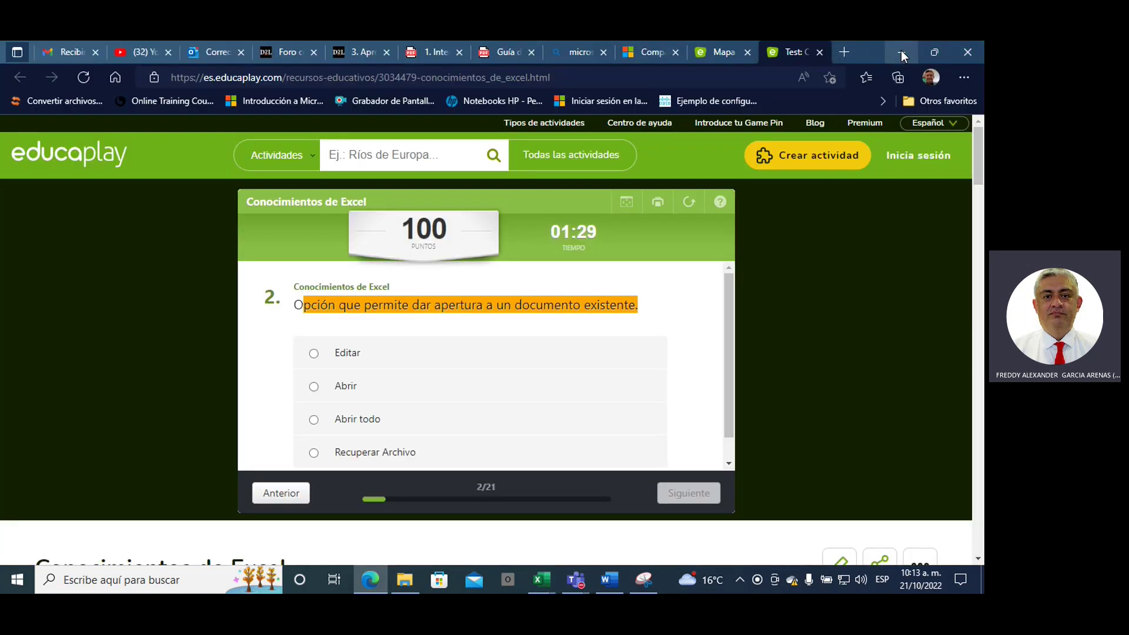
{"action": "left_click", "coordinate": [291, 55]}
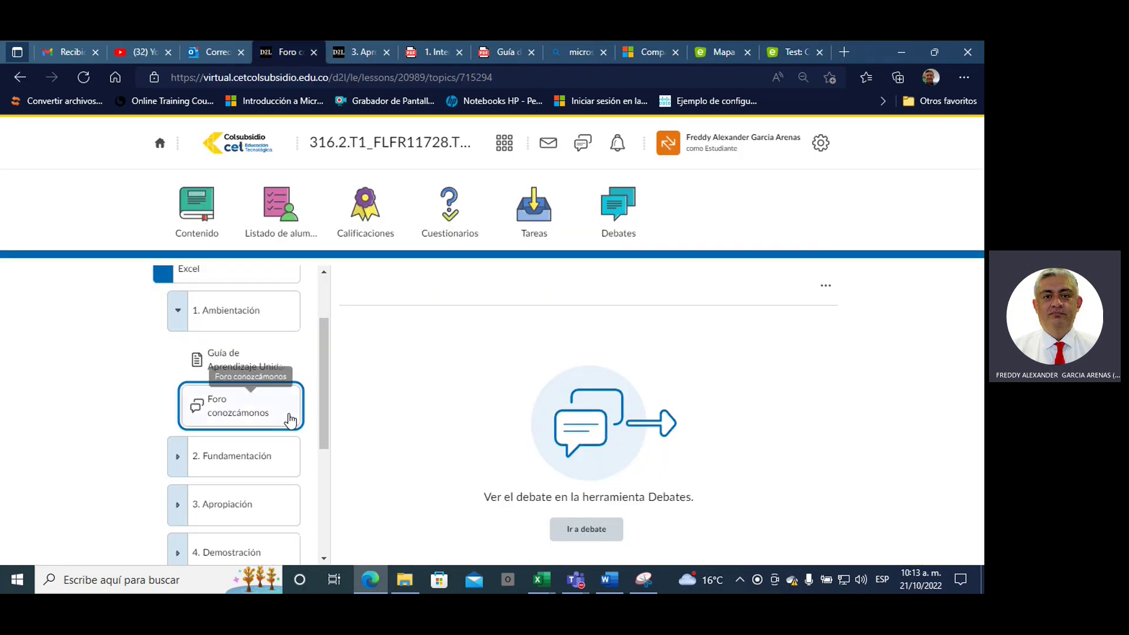
{"action": "left_click_drag", "start_coordinate": [327, 368], "coordinate": [327, 421]}
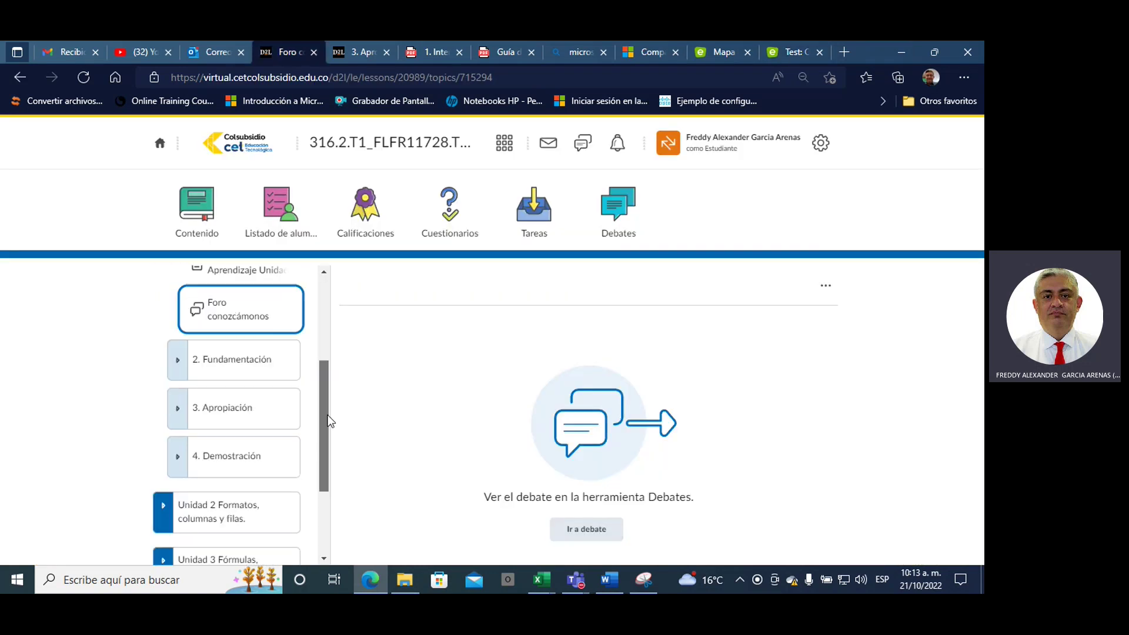
{"action": "left_click", "coordinate": [269, 359]}
Scroll the content sidebar and open the Foro conozcámonos discussion topic.
{"action": "left_click_drag", "start_coordinate": [325, 358], "coordinate": [326, 367]}
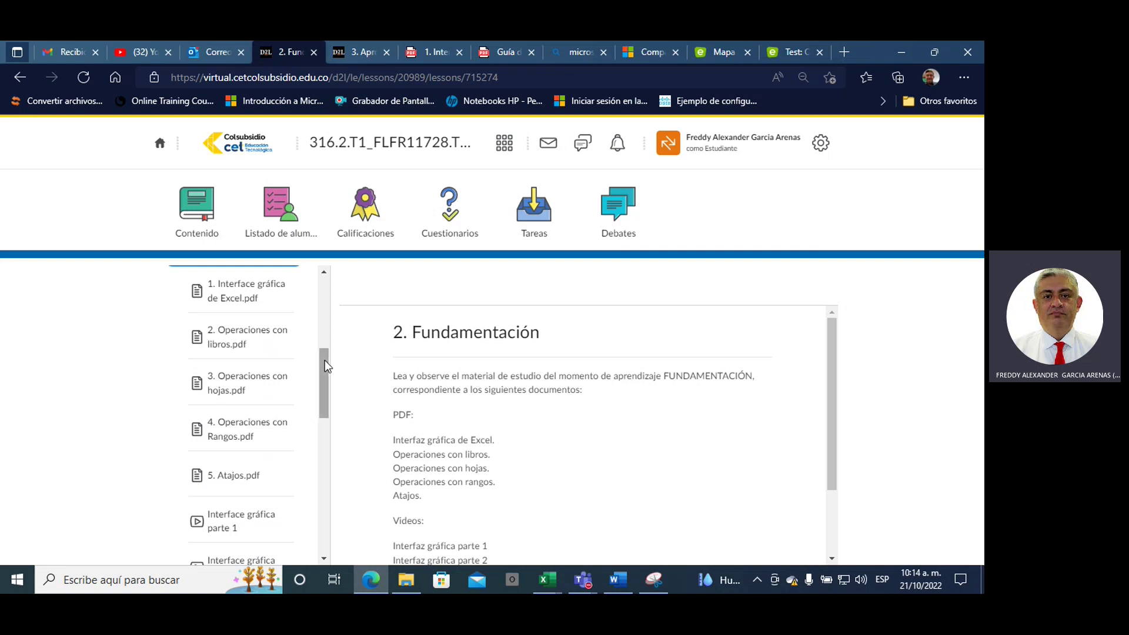
{"action": "left_click_drag", "start_coordinate": [324, 360], "coordinate": [326, 412]}
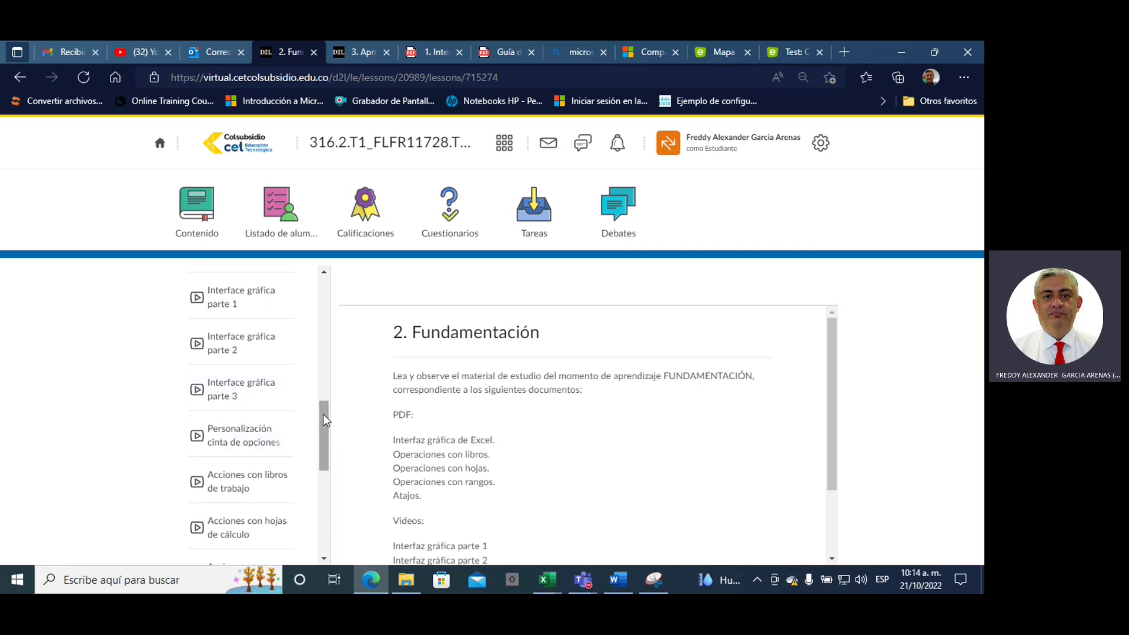
{"action": "mouse_move", "coordinate": [323, 421]}
{"action": "left_mouse_down"}
{"action": "mouse_move", "coordinate": [326, 471]}
{"action": "mouse_move", "coordinate": [327, 312]}
{"action": "left_mouse_up"}
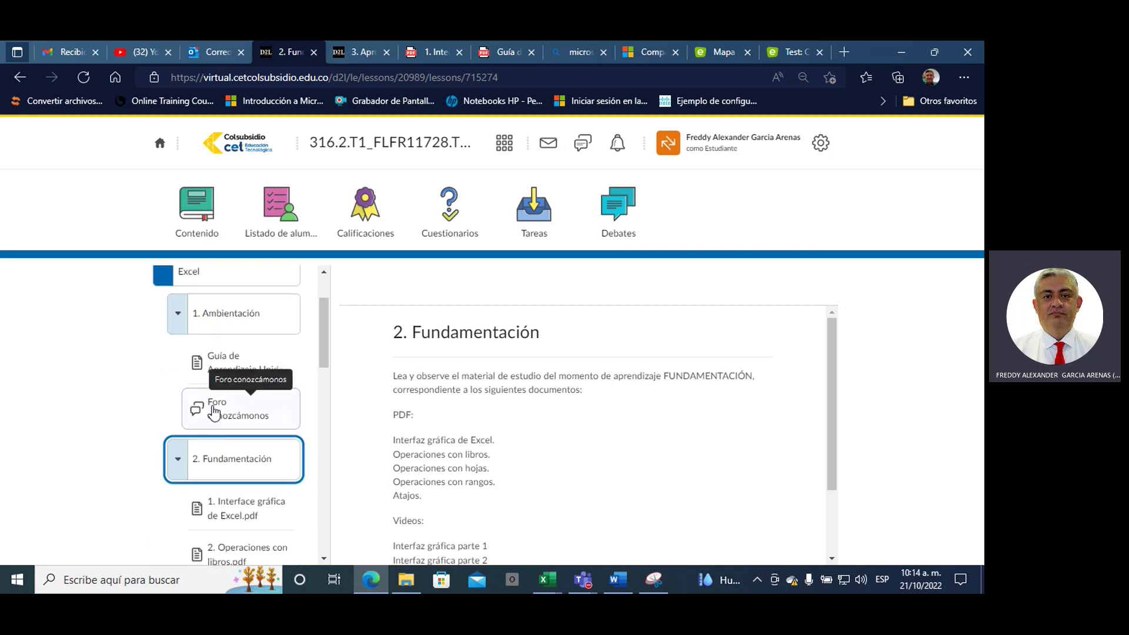
{"action": "left_click", "coordinate": [247, 411]}
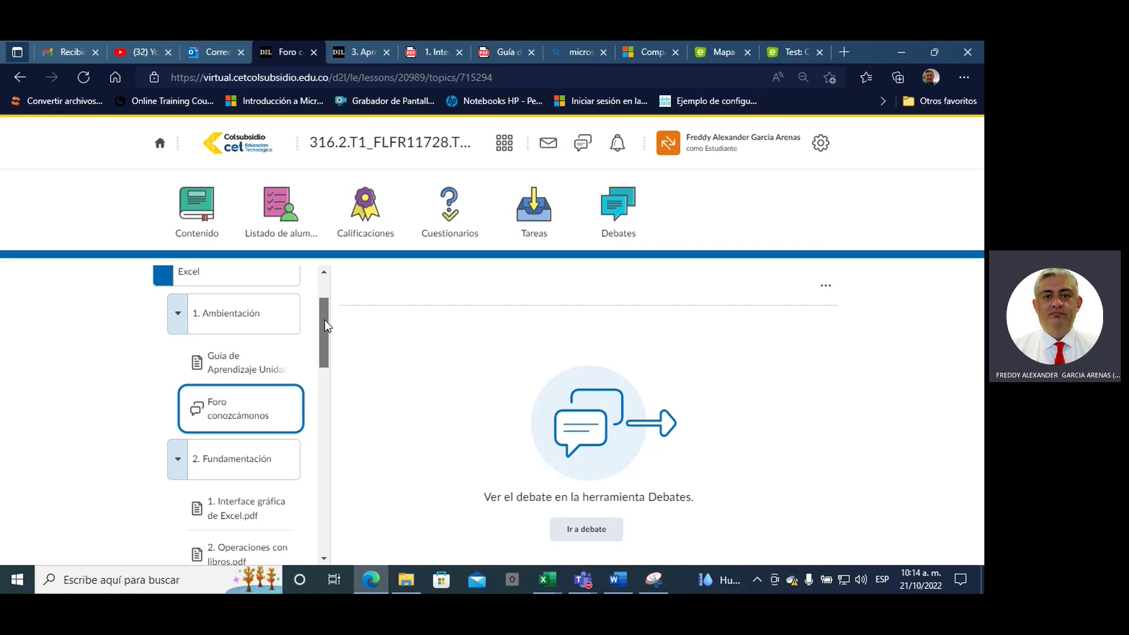
{"action": "left_click_drag", "start_coordinate": [322, 337], "coordinate": [327, 367]}
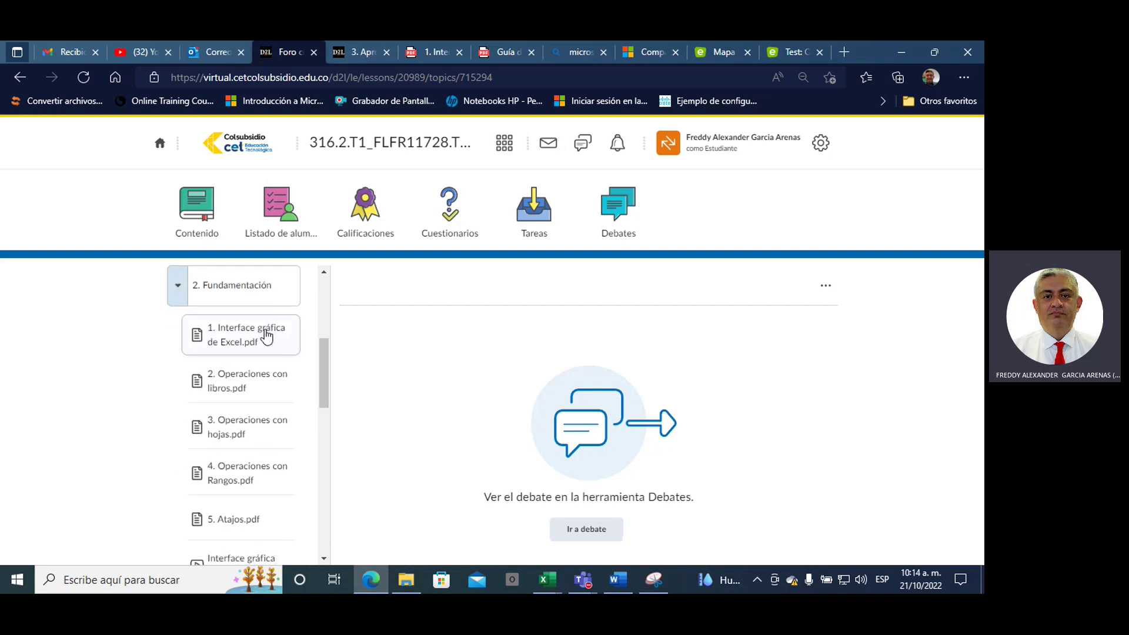
Preview the 1. Interface gráfica de Excel.pdf reading and the Interface gráfica parte 1 video.
{"action": "left_click", "coordinate": [264, 333]}
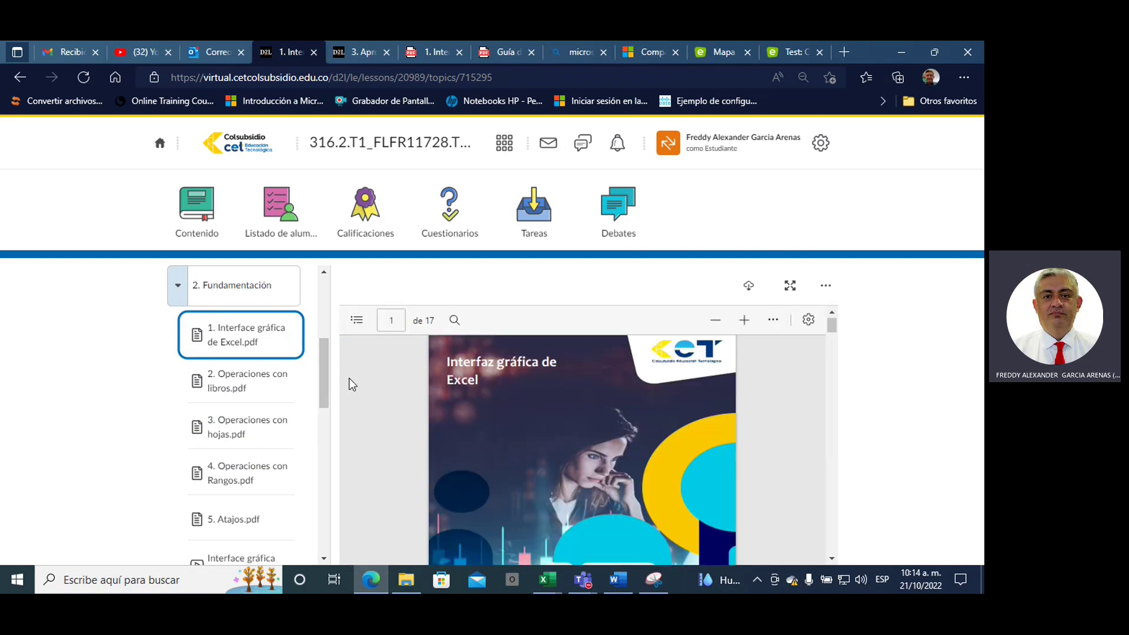
{"action": "left_click_drag", "start_coordinate": [324, 355], "coordinate": [326, 400]}
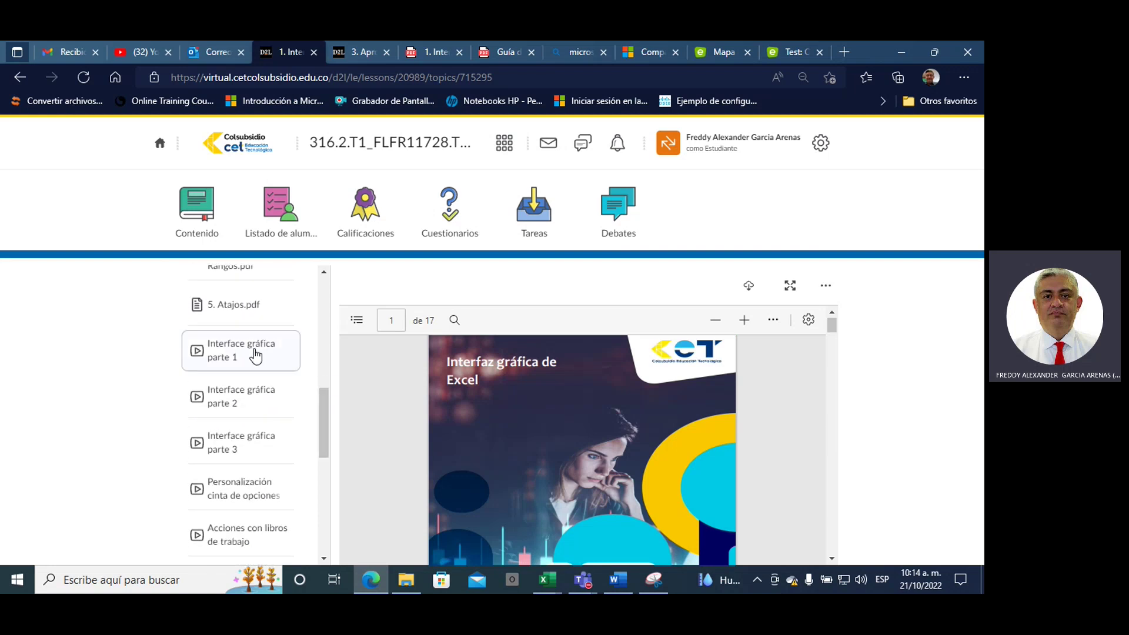
{"action": "left_click", "coordinate": [256, 355]}
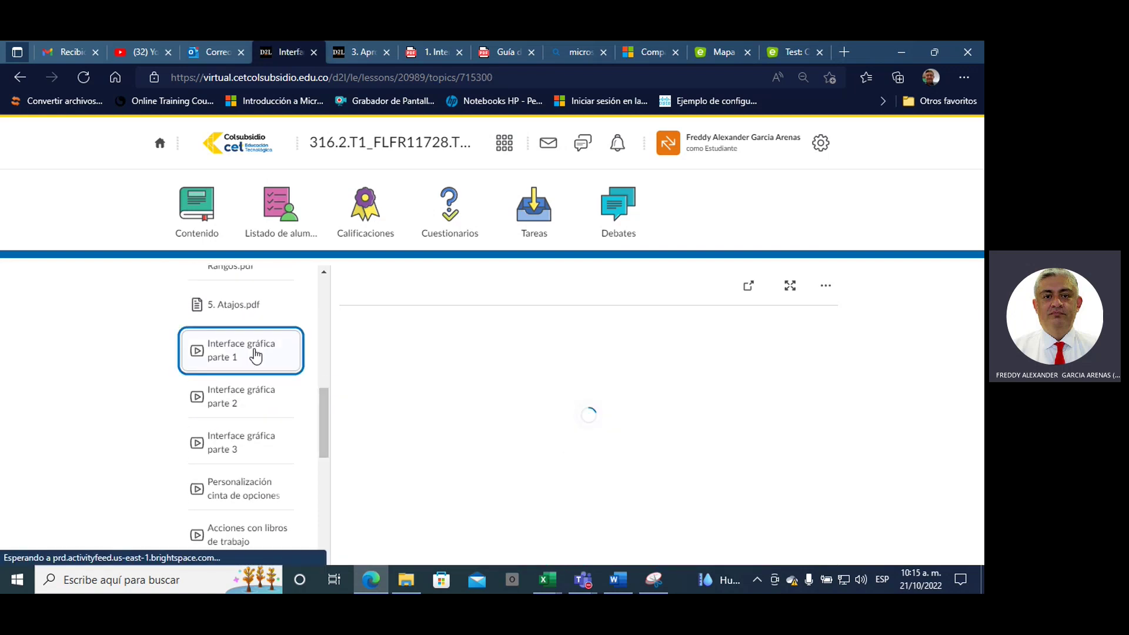
Expand 3. Apropiación and open the Taller Unidad 1.xlsx workshop instructions.
{"action": "left_click_drag", "start_coordinate": [326, 398], "coordinate": [324, 471]}
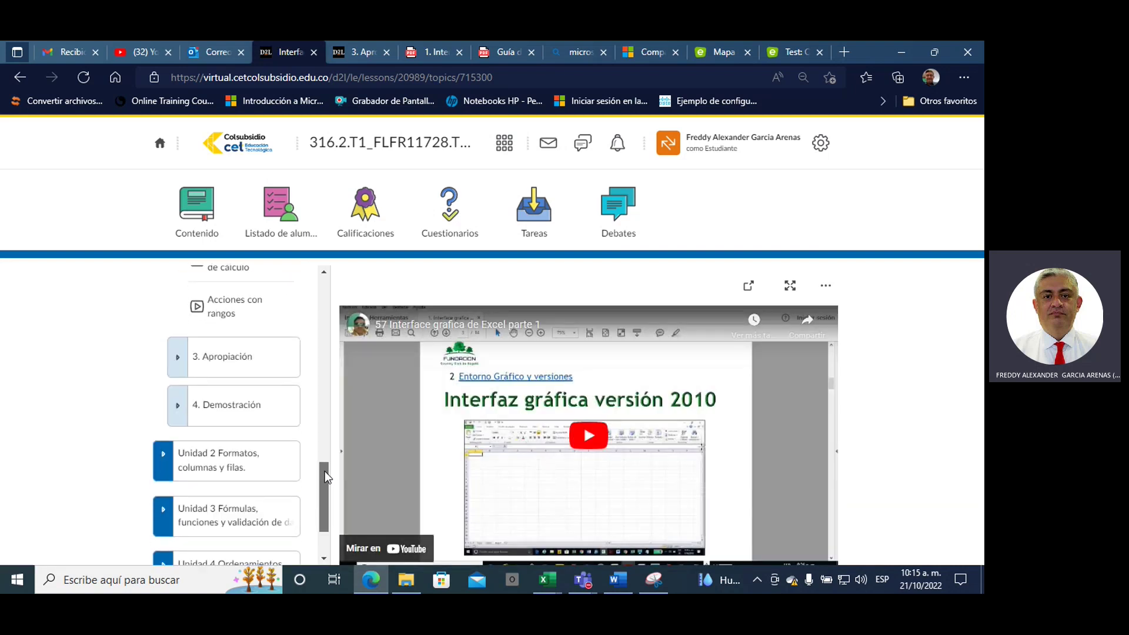
{"action": "left_click", "coordinate": [250, 369]}
{"action": "left_click", "coordinate": [269, 414]}
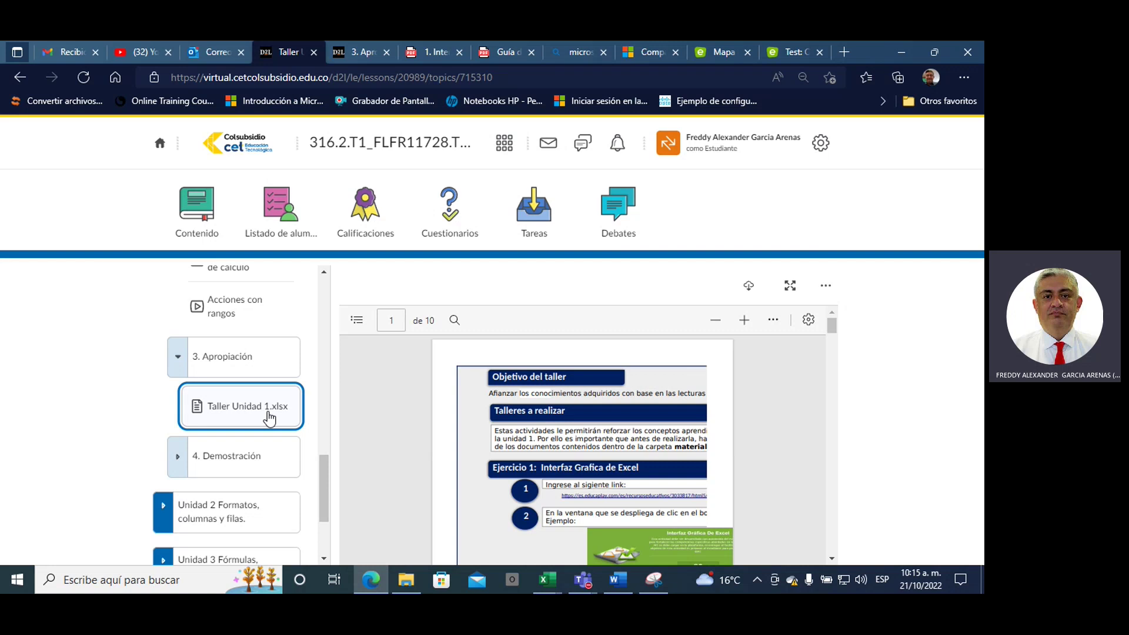
Open 4. Demostración and its Evaluación de cierre- Unidad 1 quiz topic, scrolling the sidebar.
{"action": "left_click", "coordinate": [253, 459]}
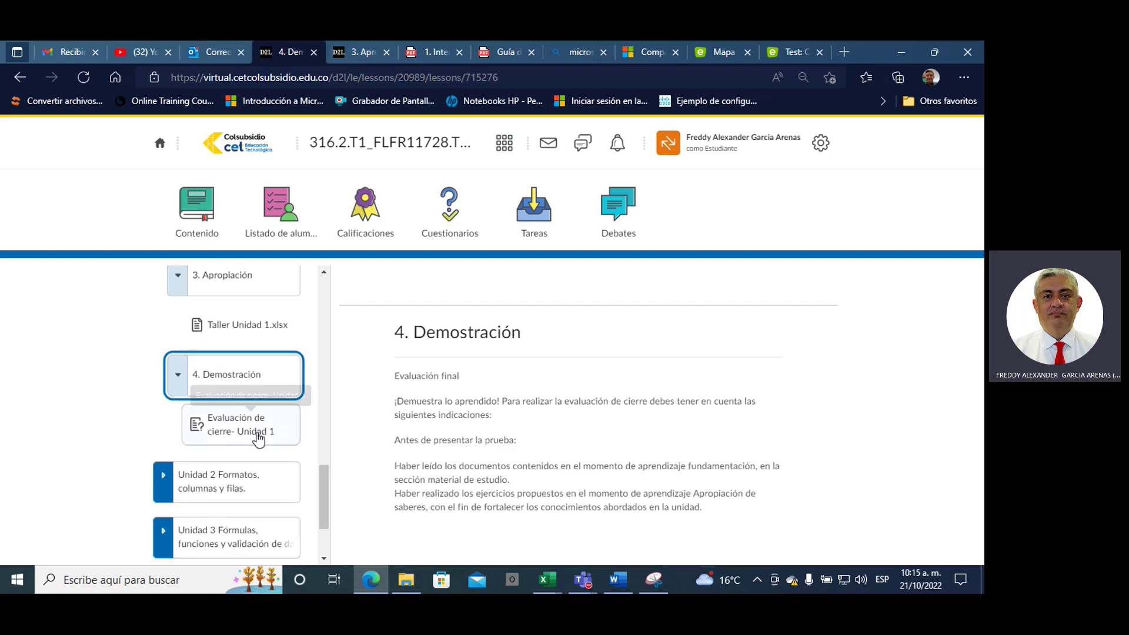
{"action": "left_click", "coordinate": [250, 433]}
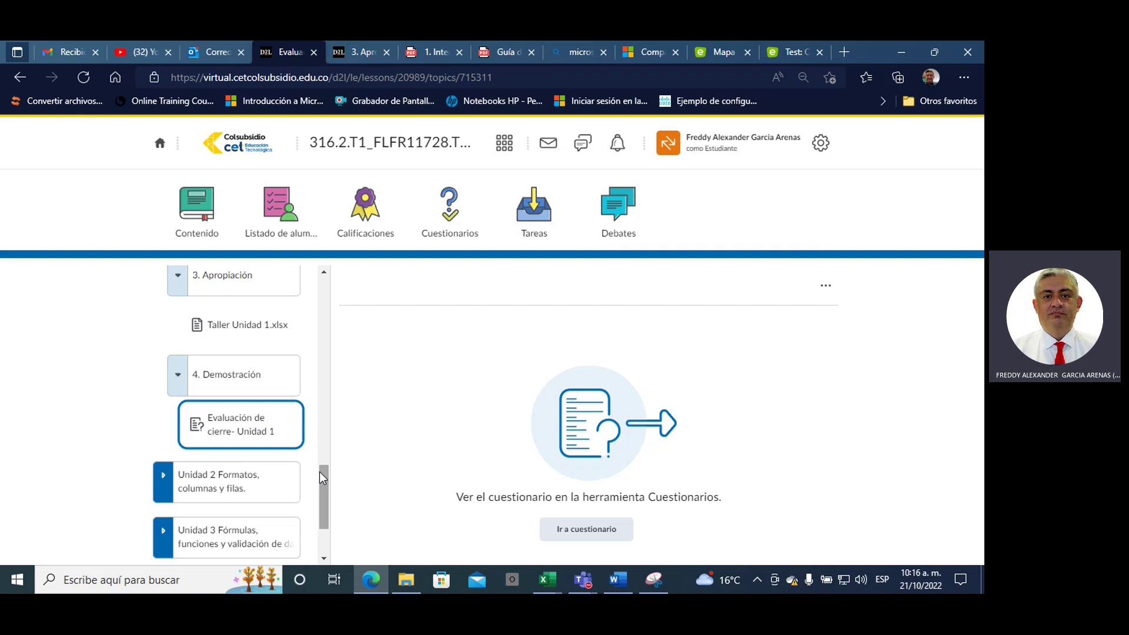
{"action": "left_click_drag", "start_coordinate": [322, 474], "coordinate": [322, 452]}
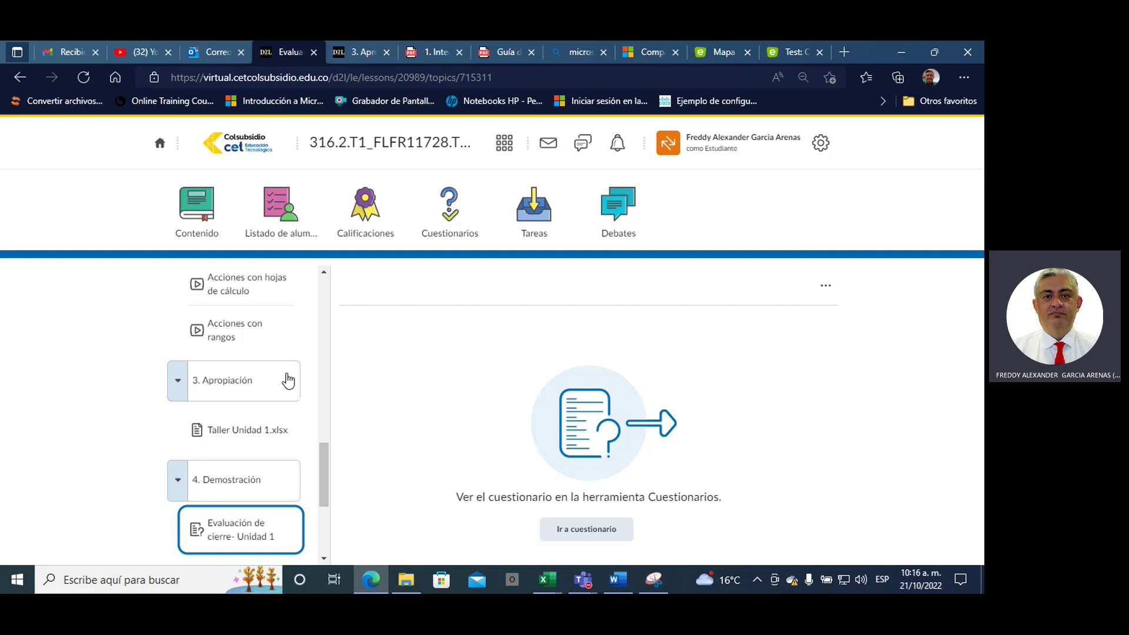
{"action": "left_click_drag", "start_coordinate": [322, 453], "coordinate": [323, 429]}
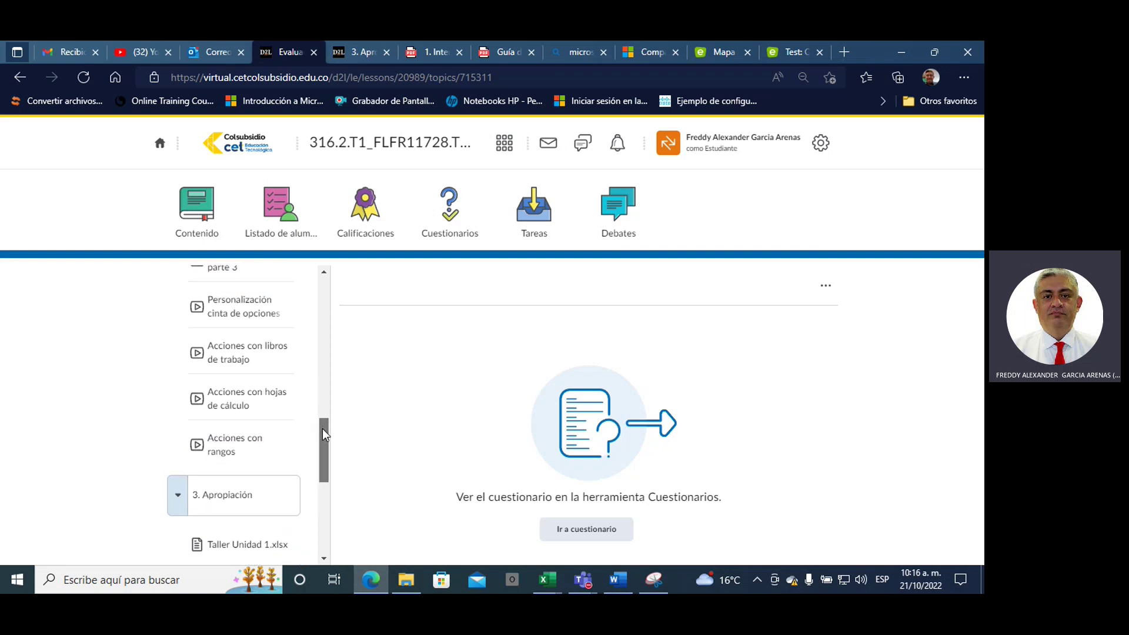
{"action": "mouse_move", "coordinate": [547, 579]}
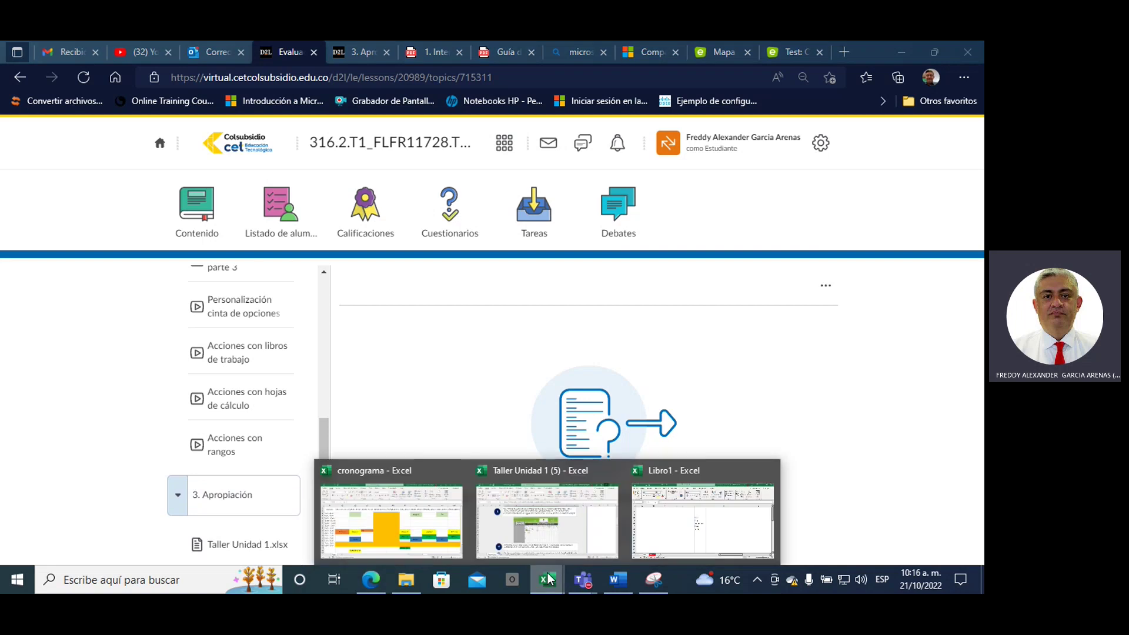
Bring Libro1 forward in Excel and select the words libro through celda in F4:F8.
{"action": "left_click", "coordinate": [652, 526]}
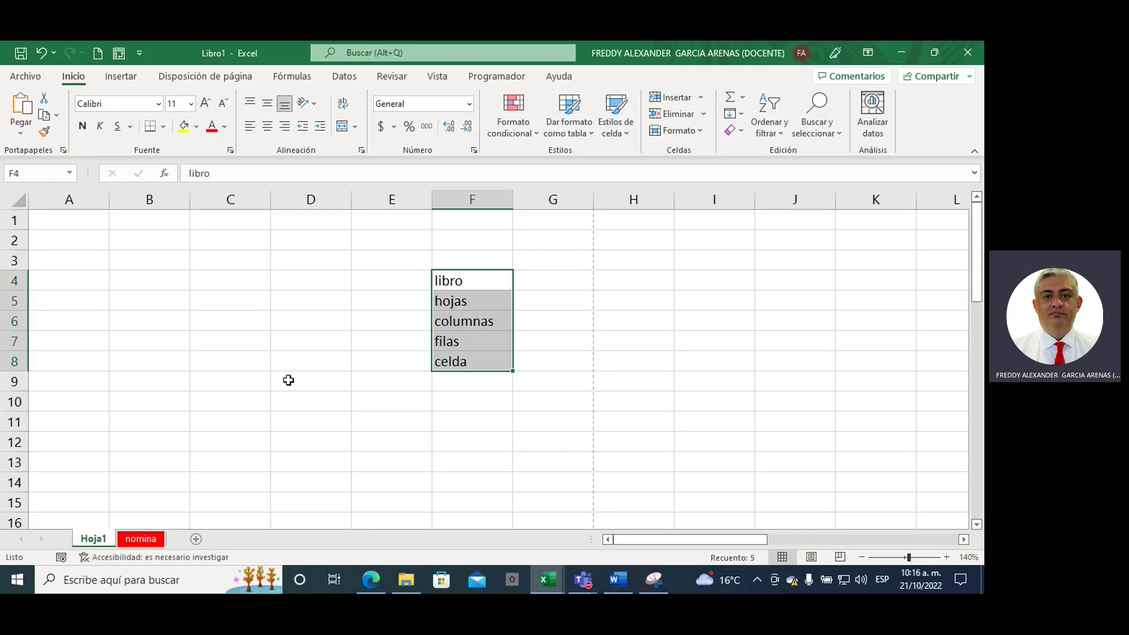
{"action": "left_click", "coordinate": [306, 265]}
{"action": "left_click_drag", "start_coordinate": [442, 282], "coordinate": [448, 362]}
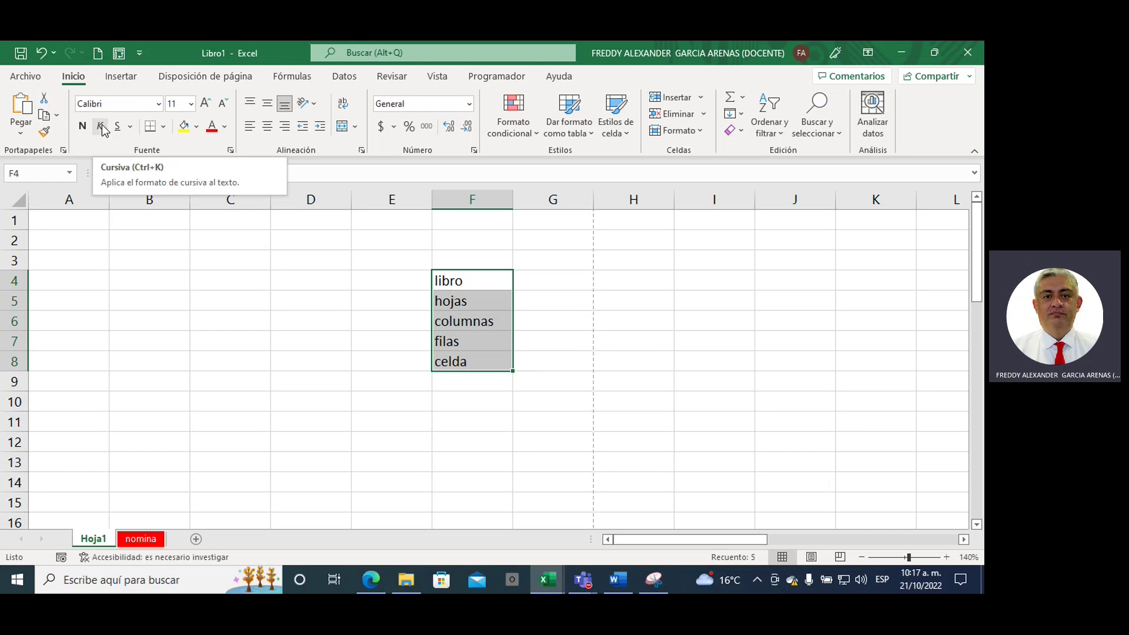
Bold the word list in F4:F8, toggling the bold off and back on.
{"action": "left_click", "coordinate": [81, 127]}
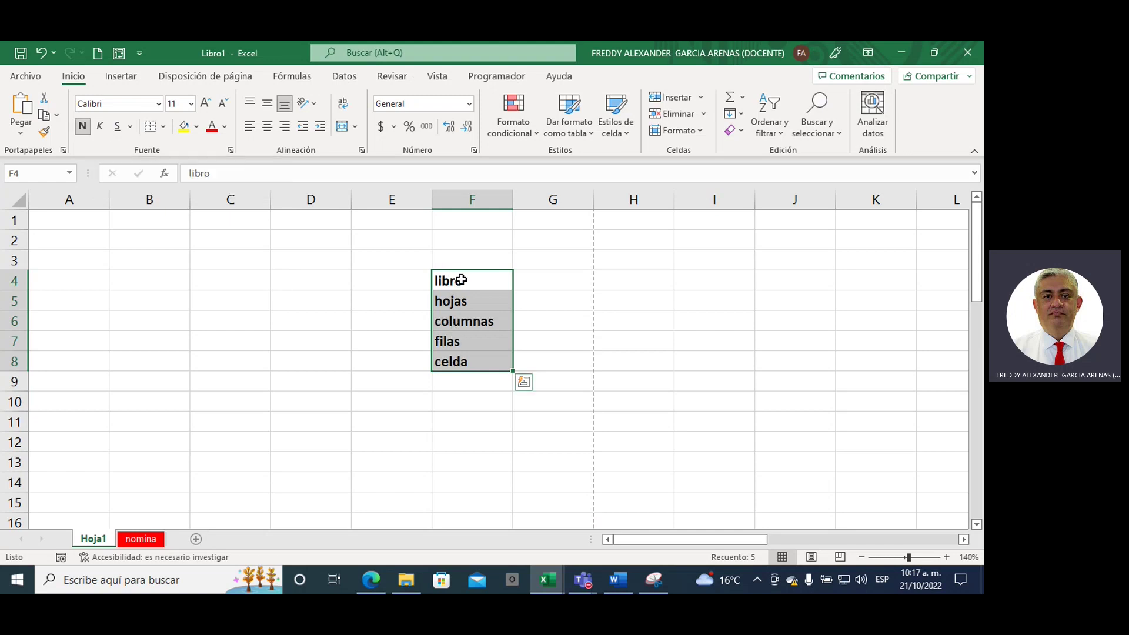
{"action": "left_click_drag", "start_coordinate": [459, 280], "coordinate": [462, 361]}
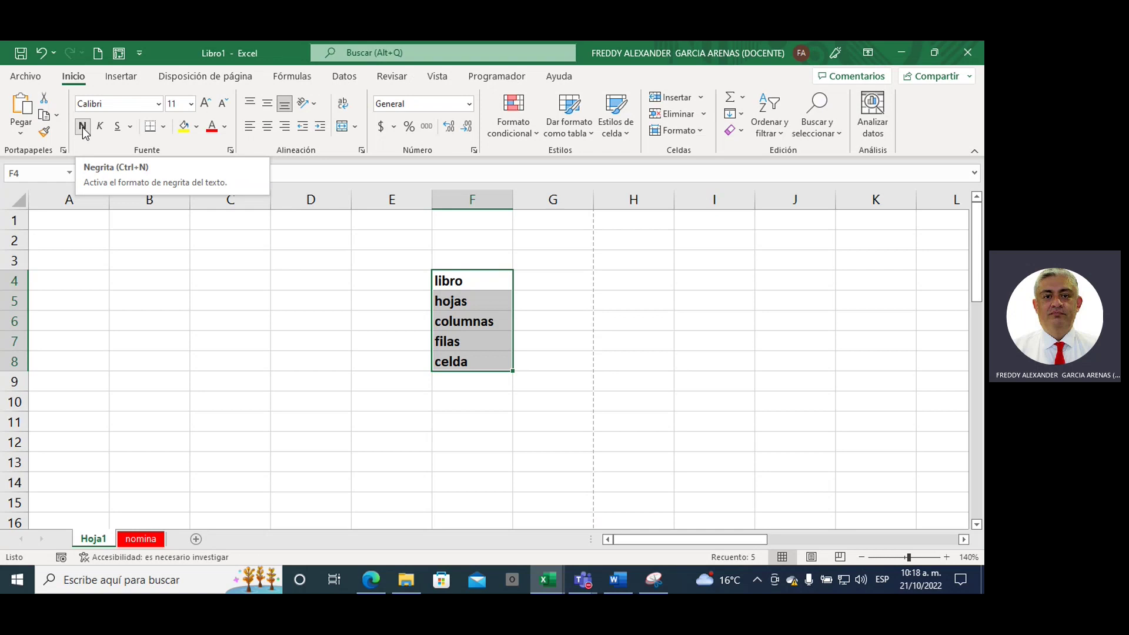
{"action": "left_click", "coordinate": [83, 127]}
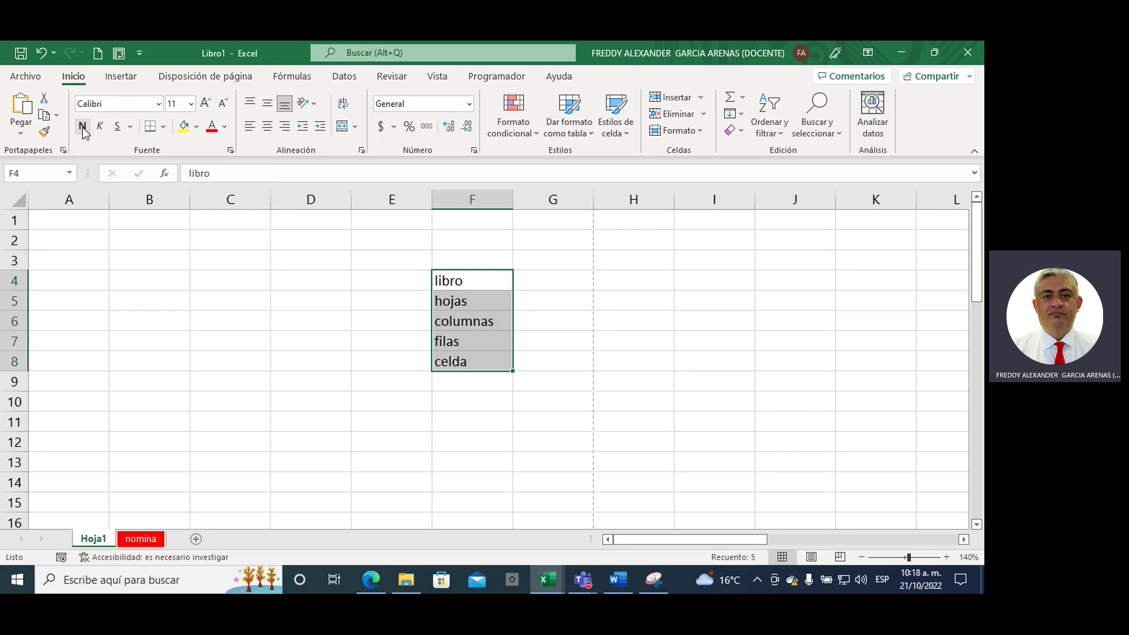
{"action": "left_click", "coordinate": [83, 127]}
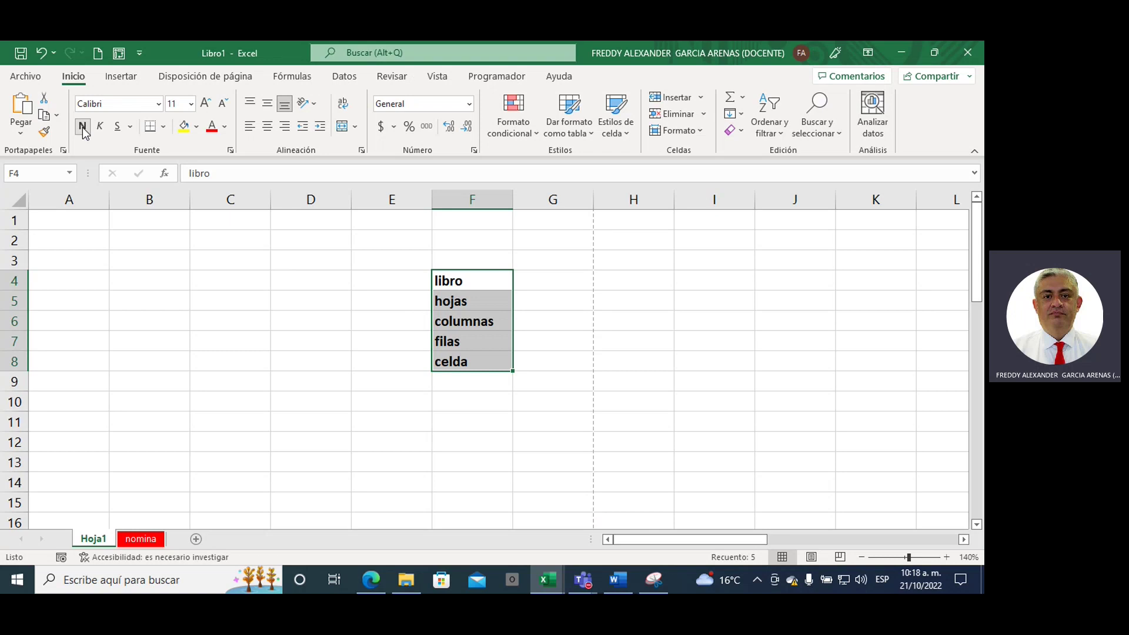
Browse the Fórmulas and Disposición de página tabs, then deselect and return to Brightspace.
{"action": "left_click", "coordinate": [292, 77]}
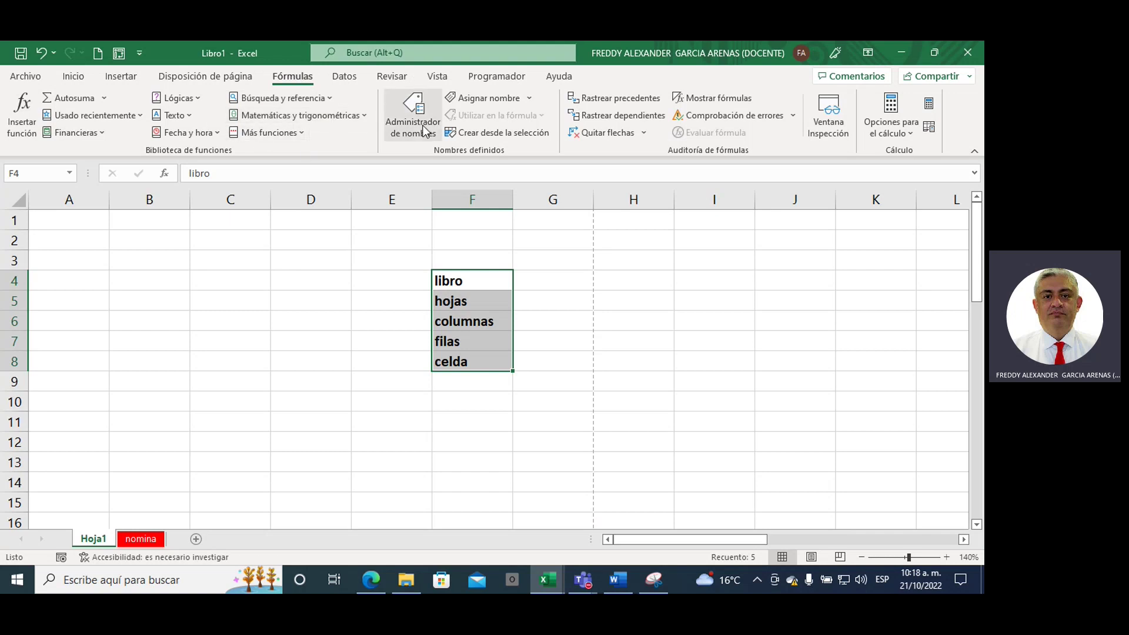
{"action": "left_click", "coordinate": [233, 80]}
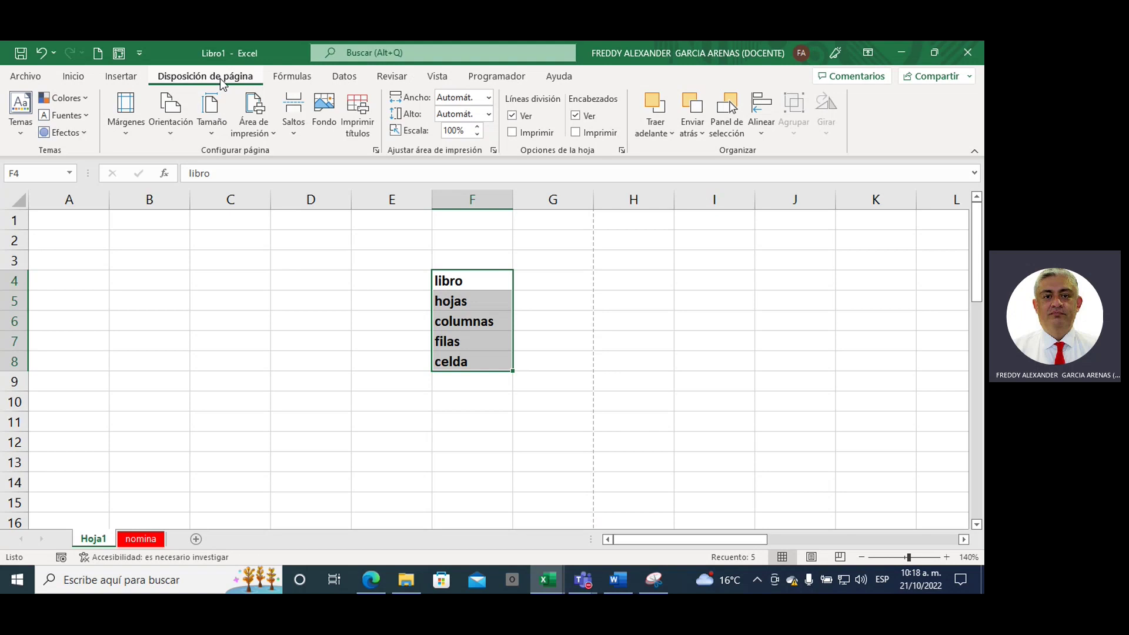
{"action": "left_click", "coordinate": [73, 76]}
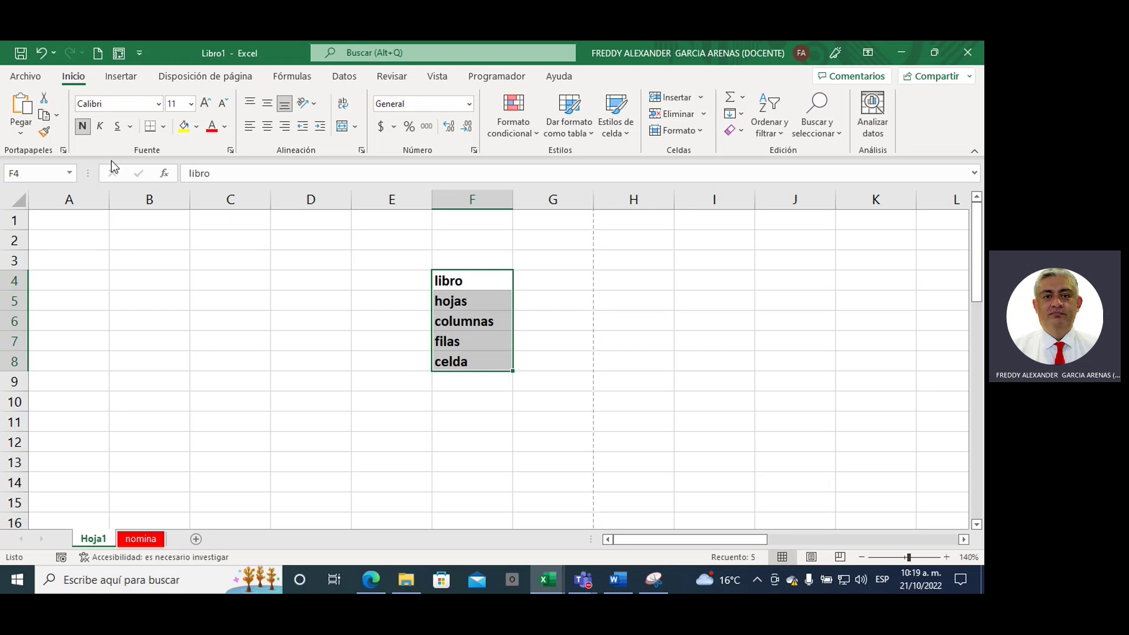
{"action": "left_click", "coordinate": [243, 242]}
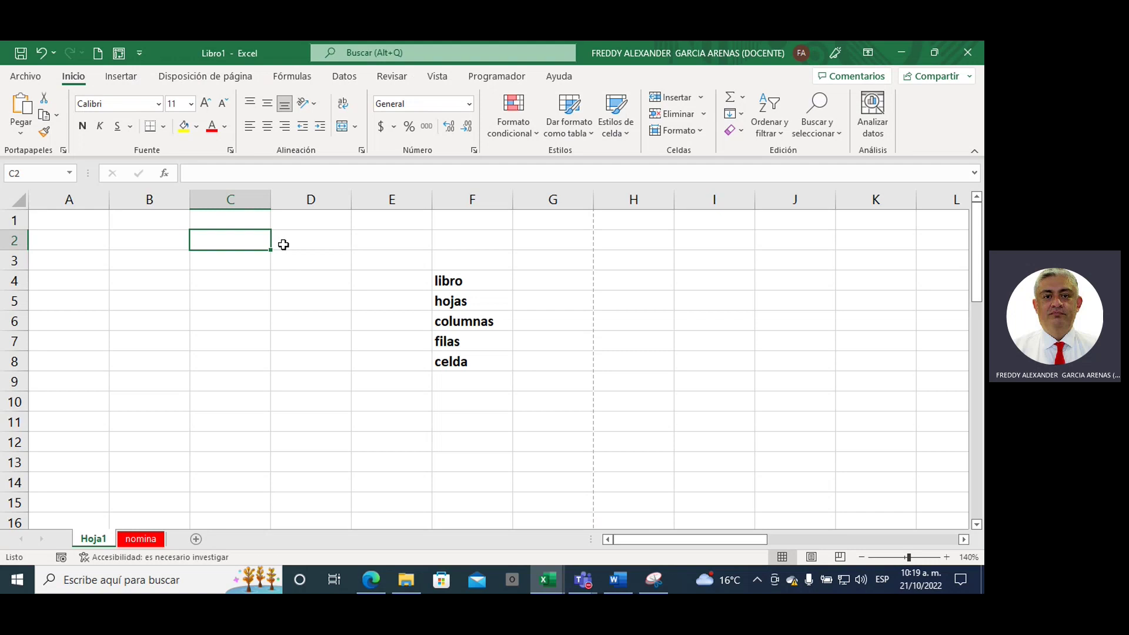
{"action": "left_click", "coordinate": [370, 580]}
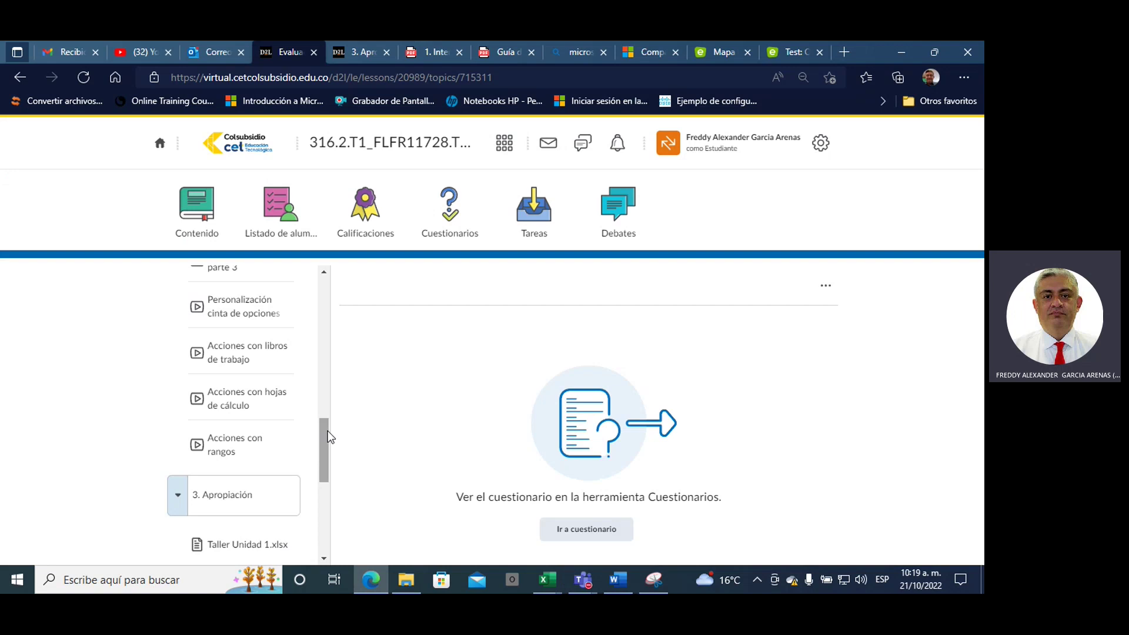
Scroll the course sidebar back to 2. Fundamentación, then bring the Libro1 Excel window forward.
{"action": "left_click_drag", "start_coordinate": [325, 435], "coordinate": [330, 284]}
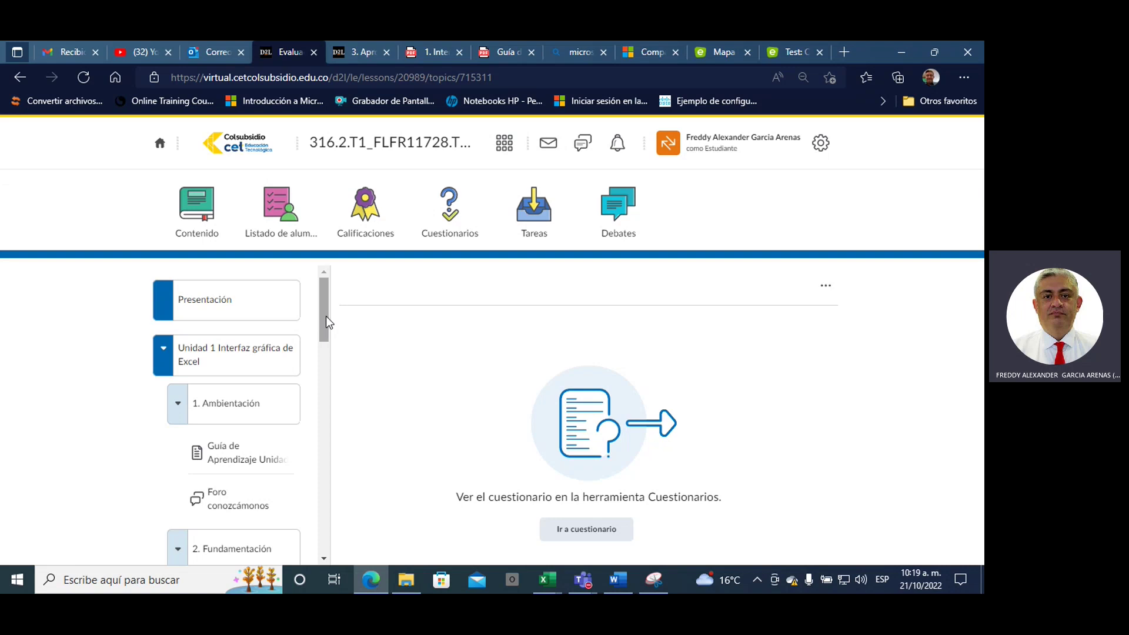
{"action": "left_click_drag", "start_coordinate": [326, 318], "coordinate": [326, 372]}
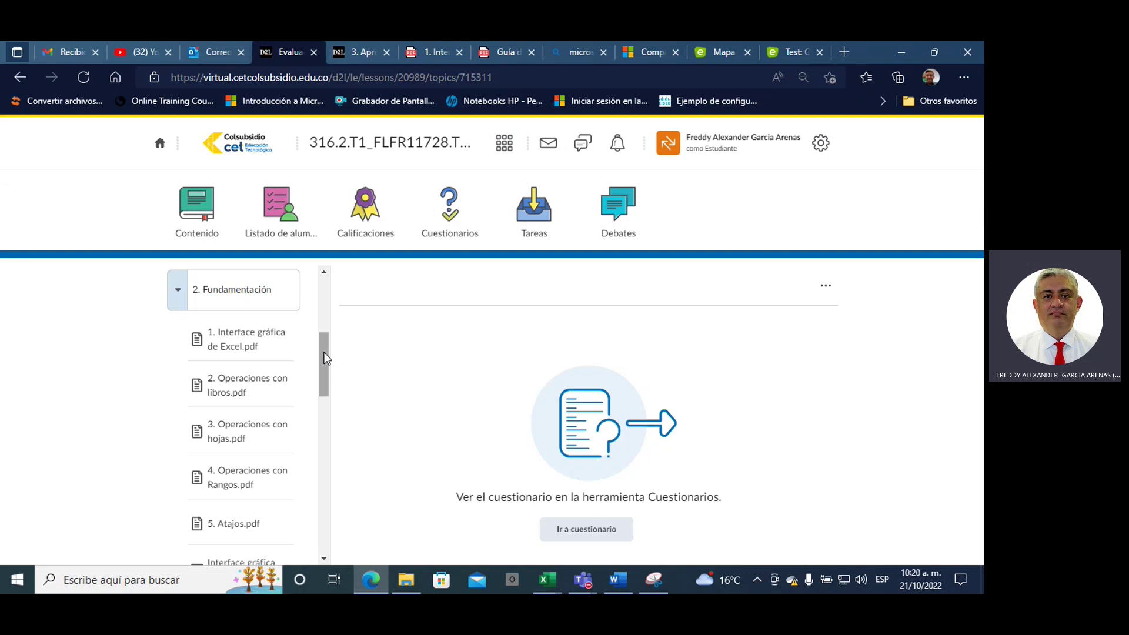
{"action": "left_click", "coordinate": [547, 580]}
{"action": "left_click", "coordinate": [668, 514]}
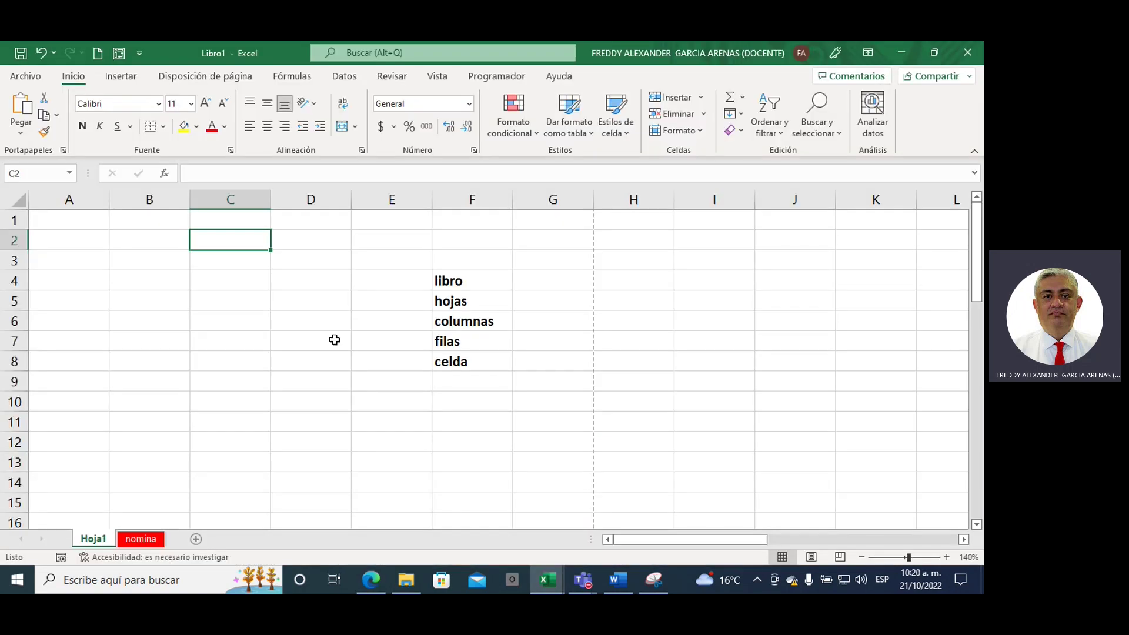
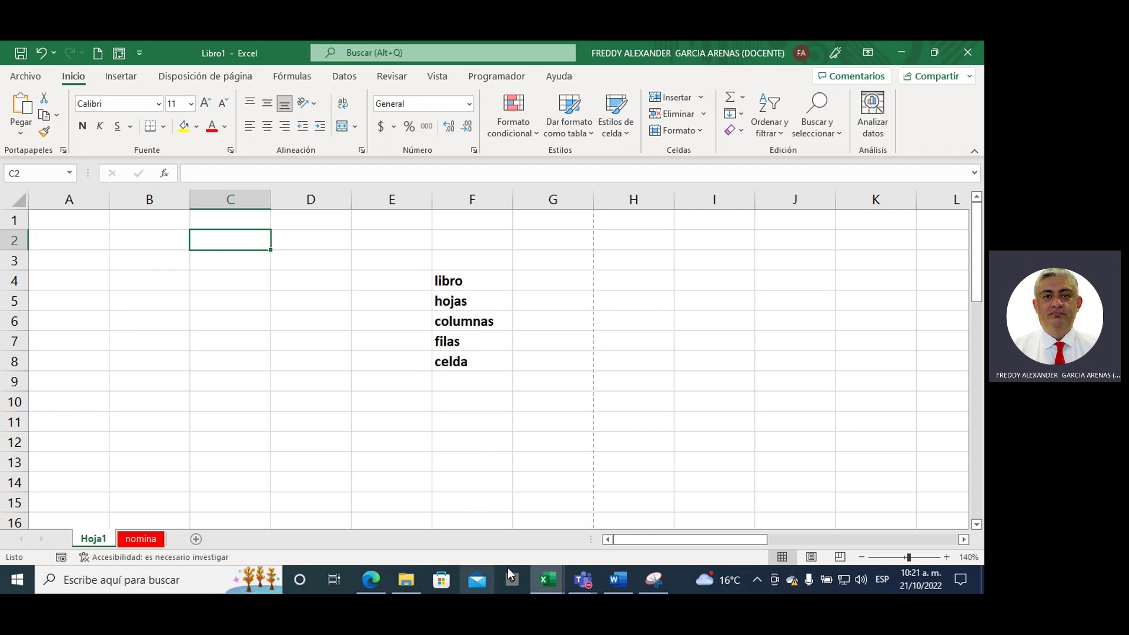
Bring up the cronograma workbook with its colour-coded late-October session schedule.
{"action": "left_click", "coordinate": [544, 578]}
Select the Sesion 2 block in cell AI10, then stop the Teams meeting recording.
{"action": "left_click", "coordinate": [418, 541]}
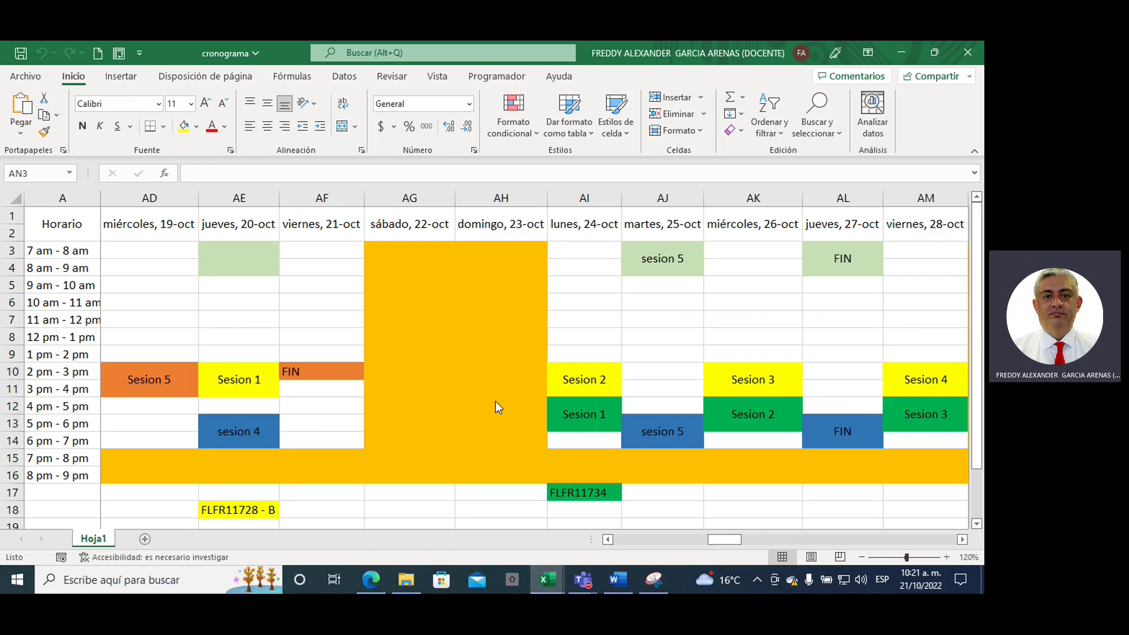
{"action": "left_click", "coordinate": [575, 371]}
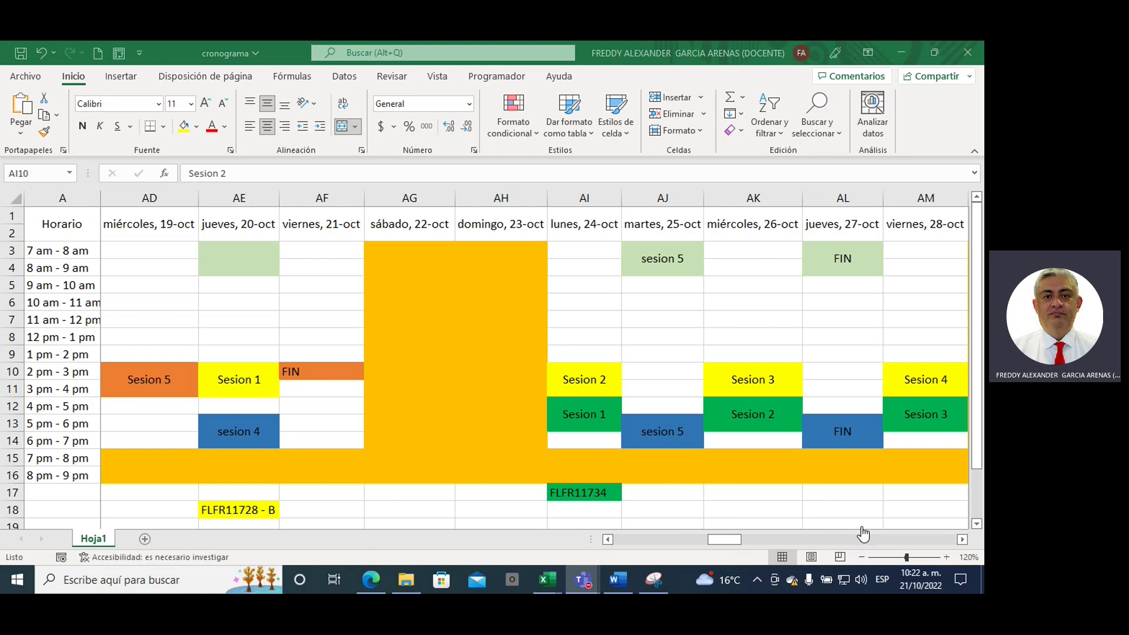
{"action": "left_click", "coordinate": [582, 521]}
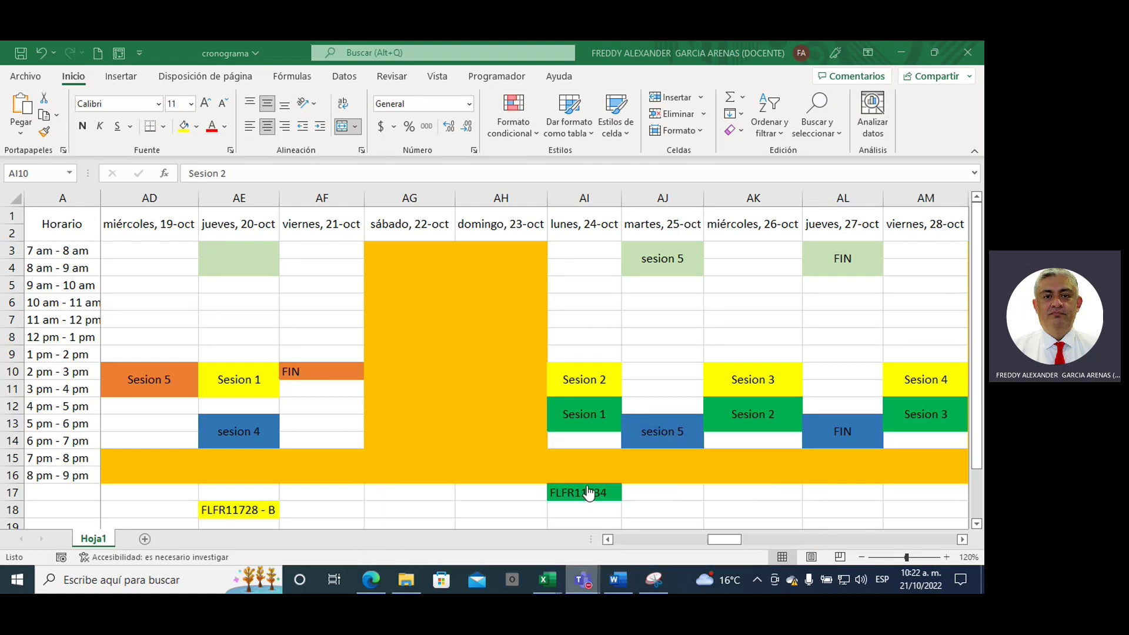
{"action": "left_click", "coordinate": [606, 106]}
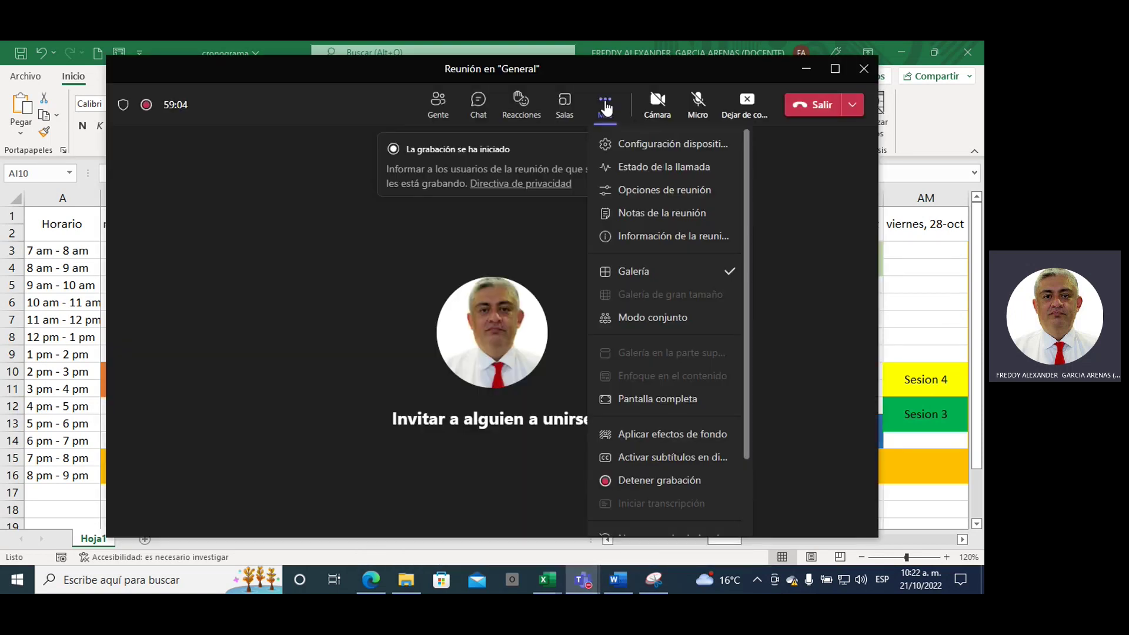